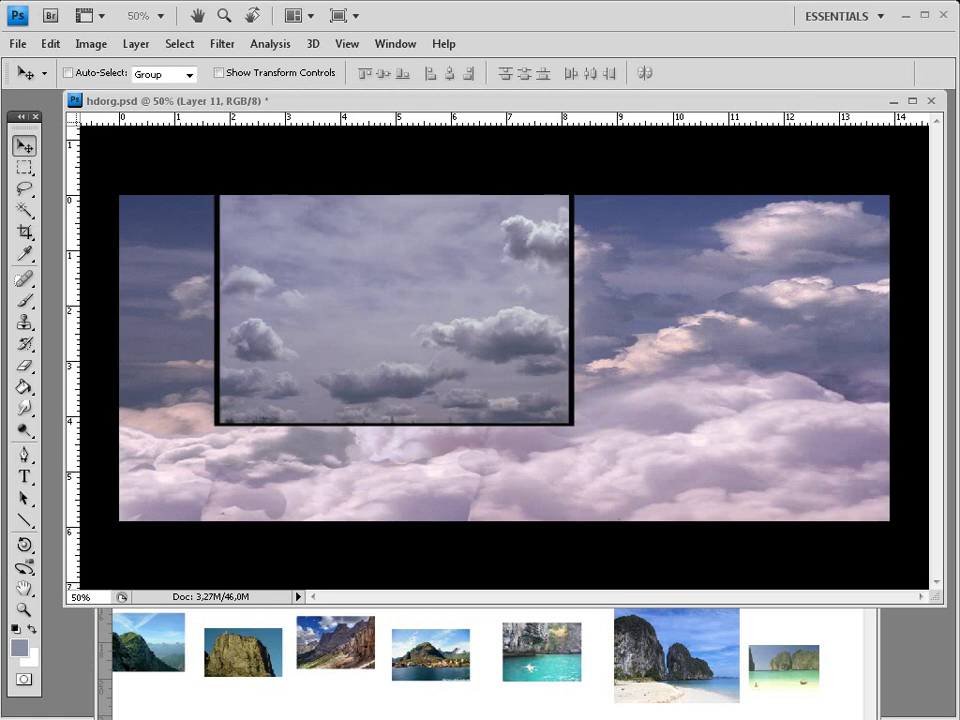
Isolate and duplicate Layer 11, and erase the dark fringe along its clouds' upper edge with the Eraser at 32% opacity
alt+click(879, 265)
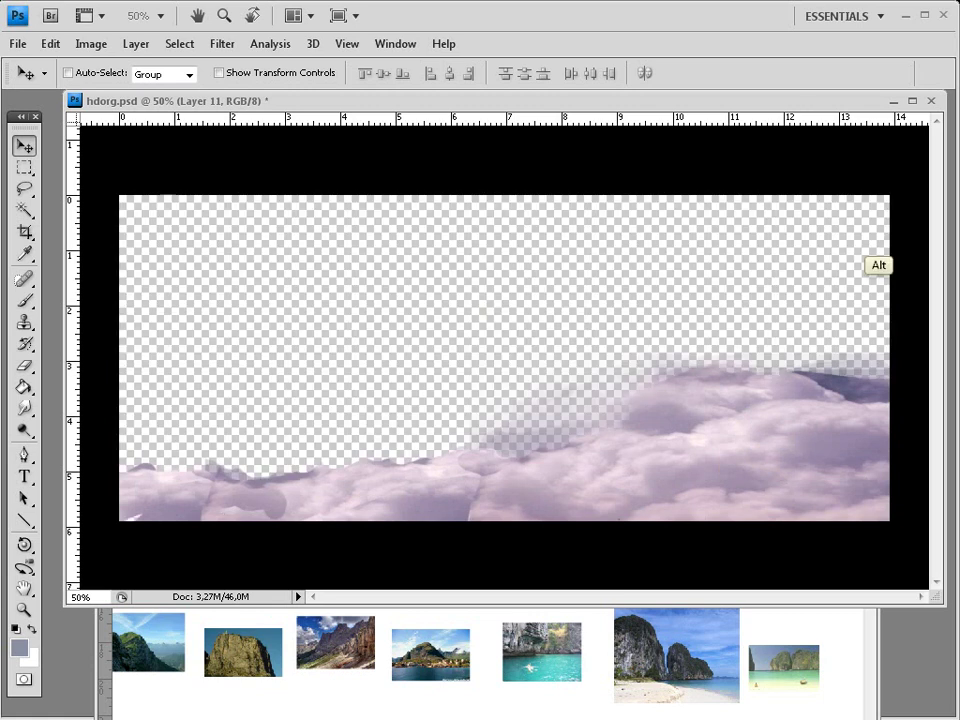
key(ctrl+j)
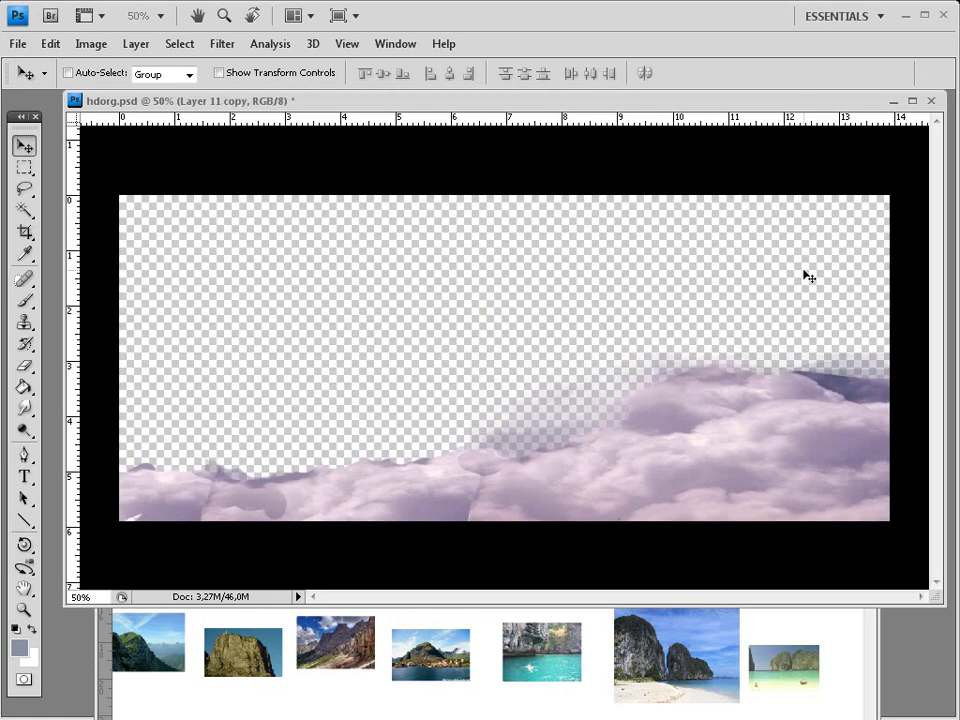
click(24, 365)
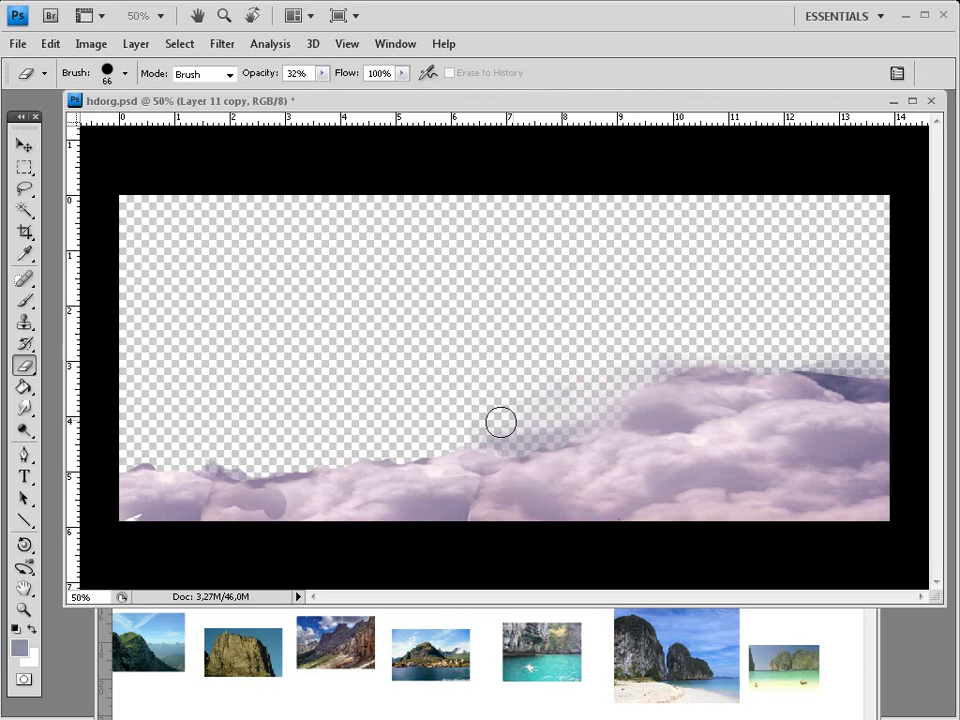
mouse_move(501, 422)
mouse_down()
mouse_move(552, 427)
mouse_move(495, 429)
mouse_move(604, 367)
mouse_move(706, 338)
mouse_move(854, 368)
mouse_move(888, 388)
mouse_up()
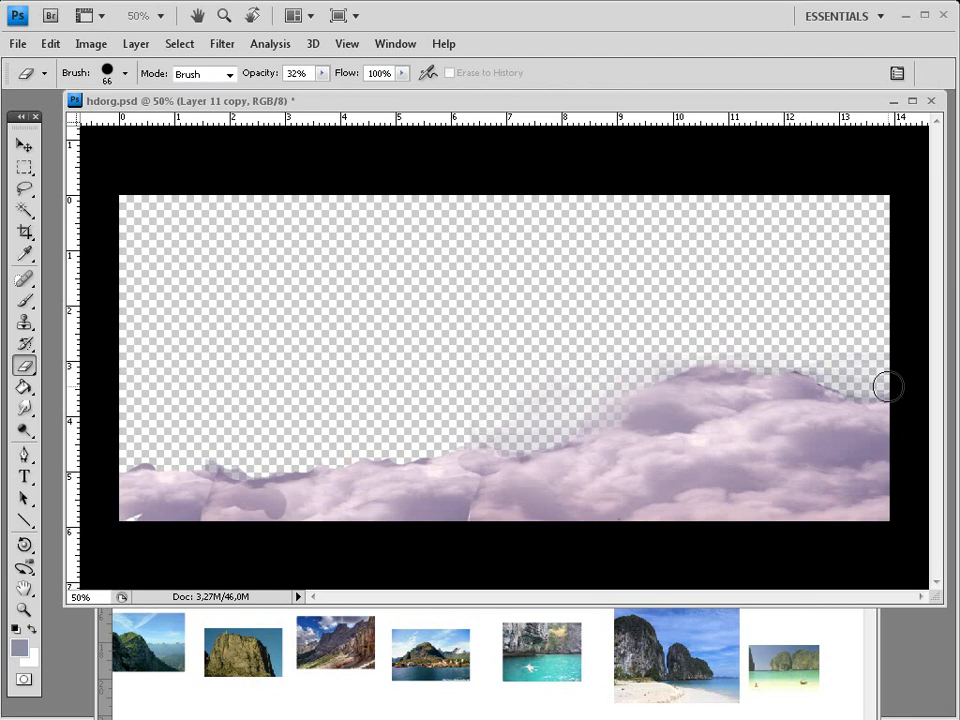
key(alt)
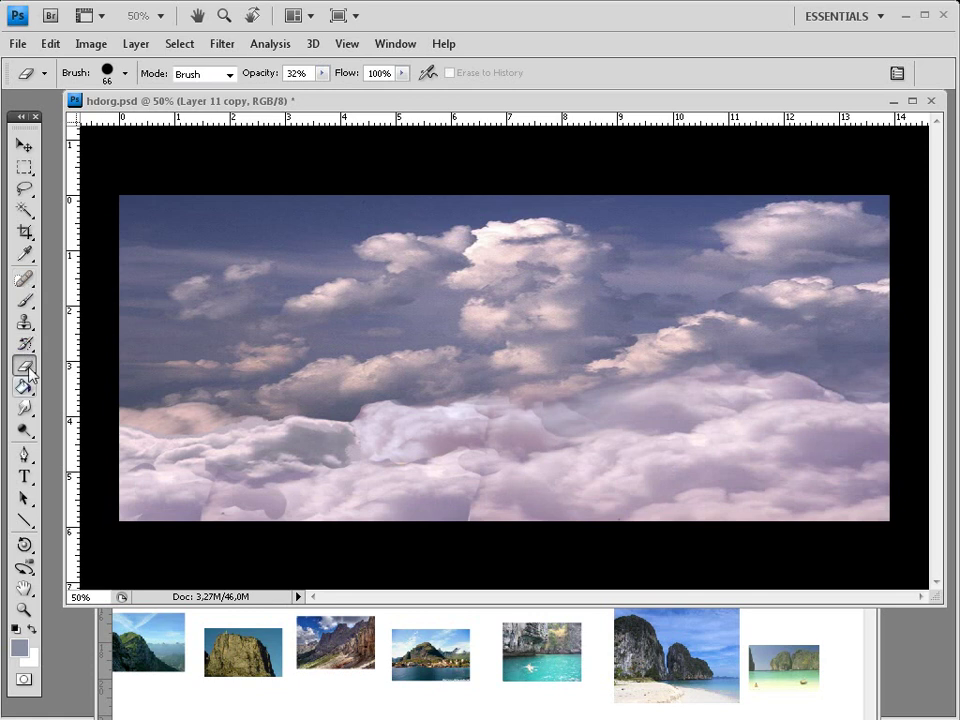
Clone cloud texture over the vertical seam and rough edges in the lower middle clouds, reducing the Clone Stamp brush to 34 px
click(25, 324)
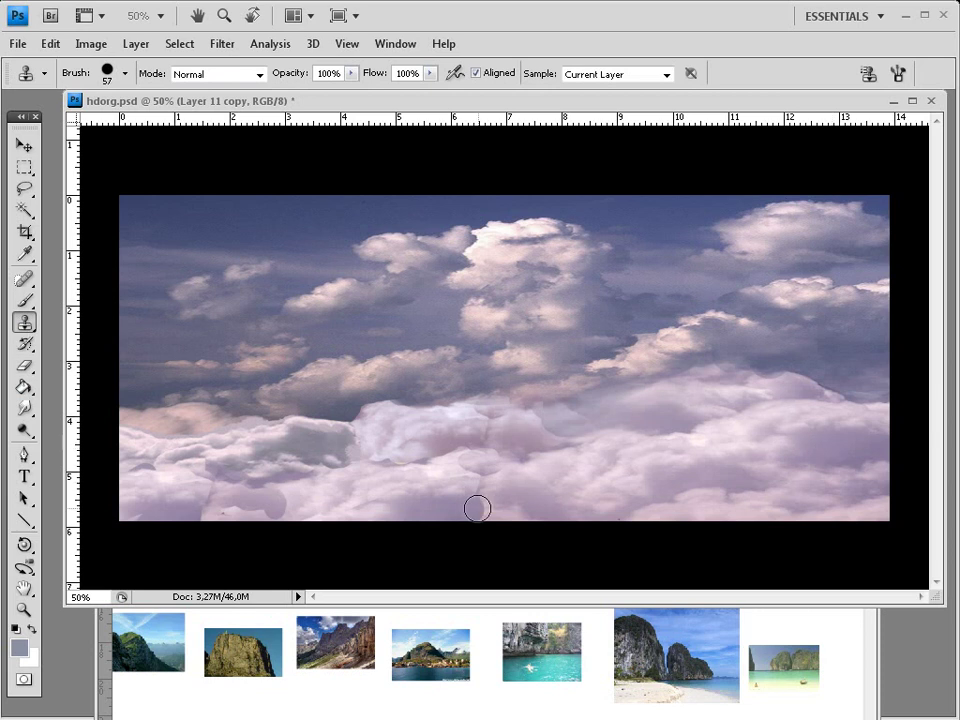
drag(477, 509, 556, 504)
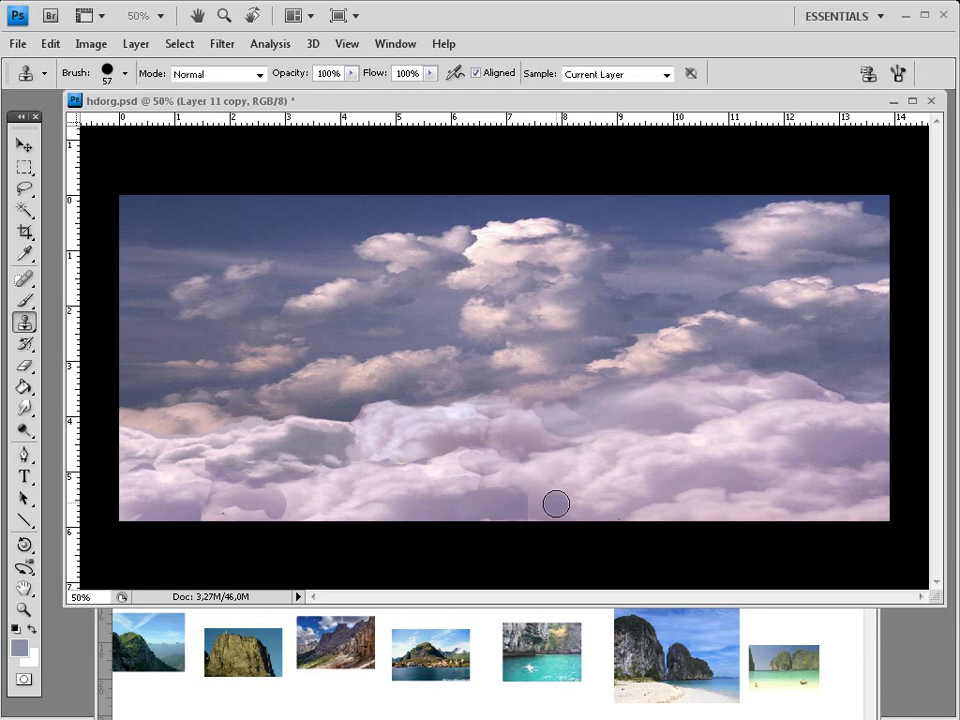
key(ctrl+alt+0)
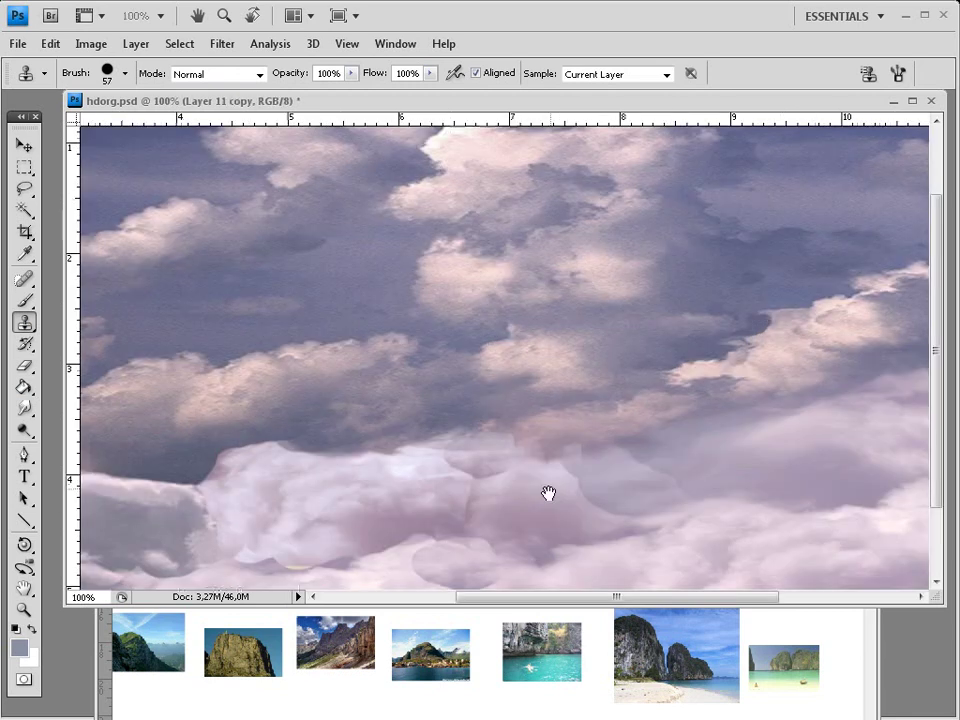
drag(548, 493, 559, 397)
right_click(465, 460)
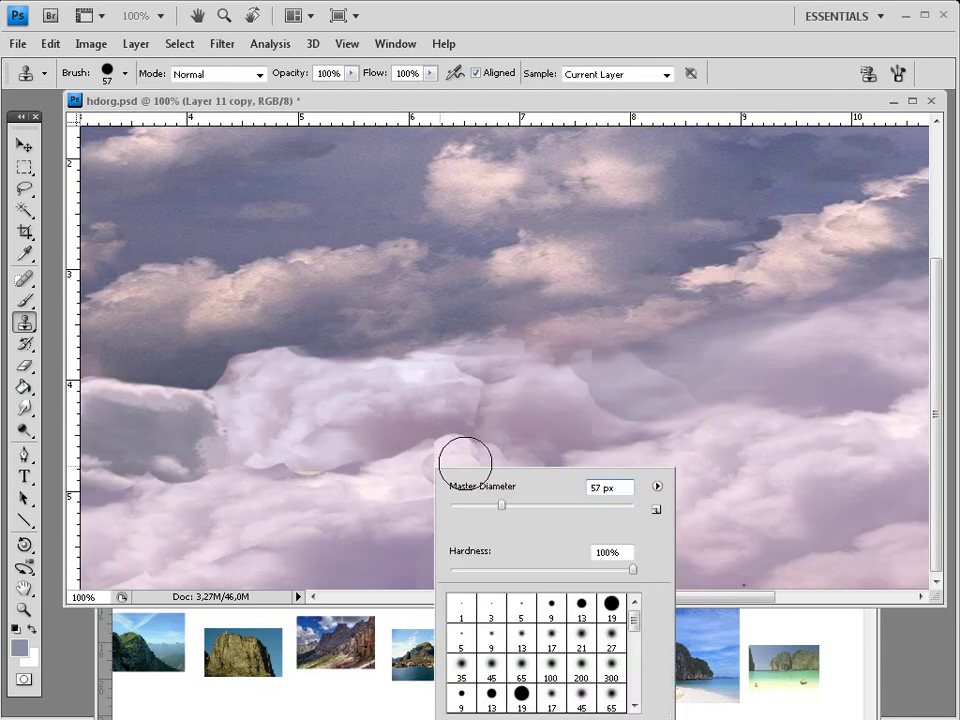
drag(502, 506, 481, 506)
drag(428, 476, 500, 478)
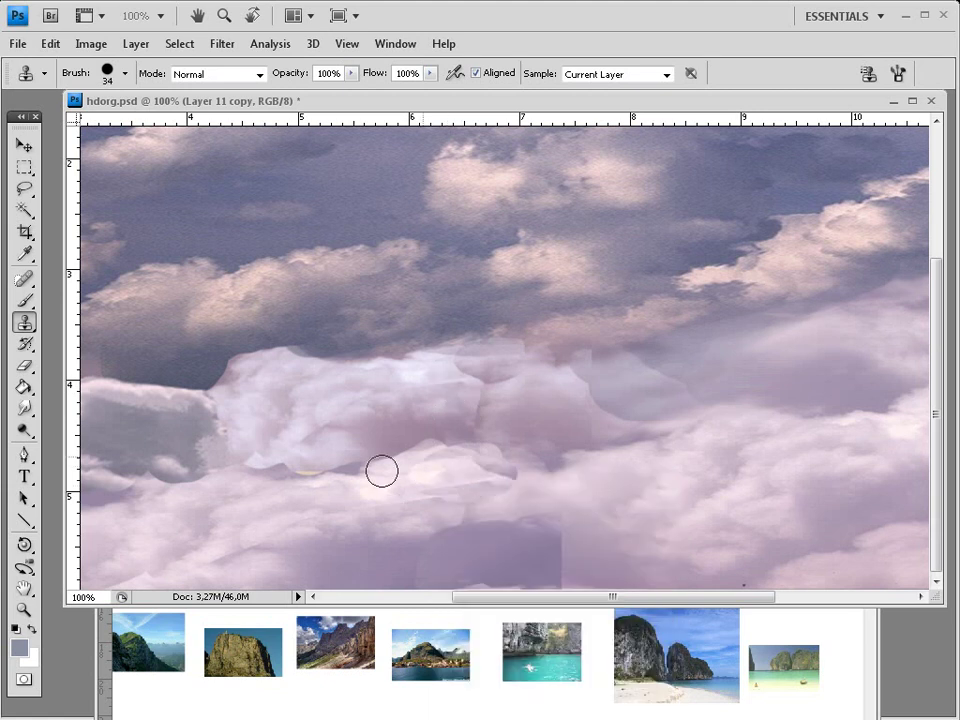
mouse_move(381, 471)
mouse_down()
mouse_move(455, 375)
mouse_move(511, 373)
mouse_up()
key(alt)
alt+click(387, 378)
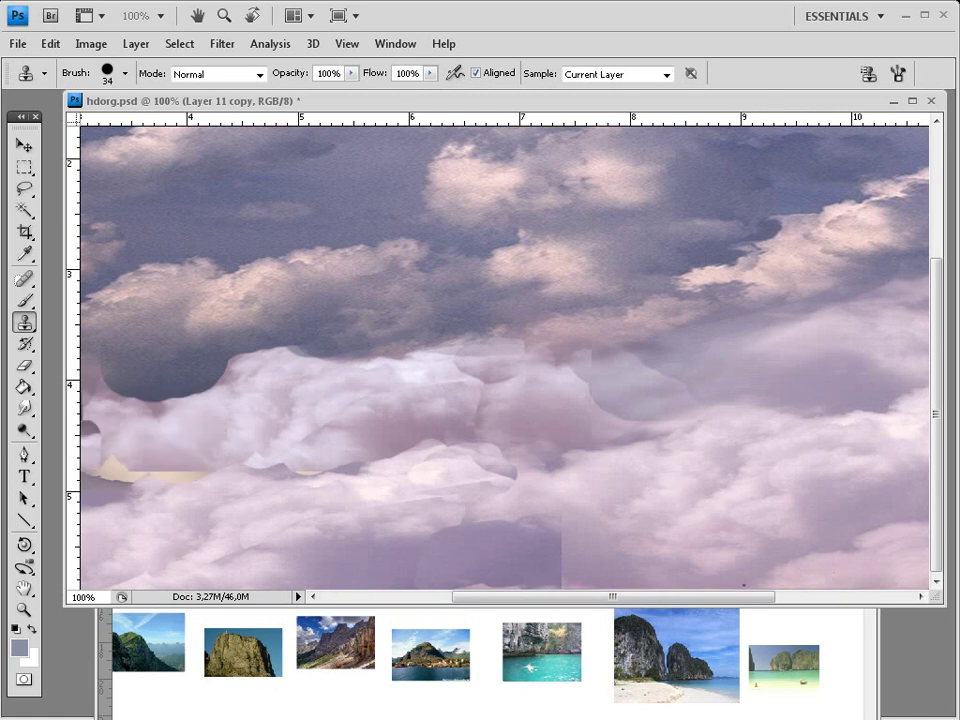
key(ctrl+alt+z)
key(ctrl+alt+z)
key(ctrl+alt+z)
key(ctrl+z)
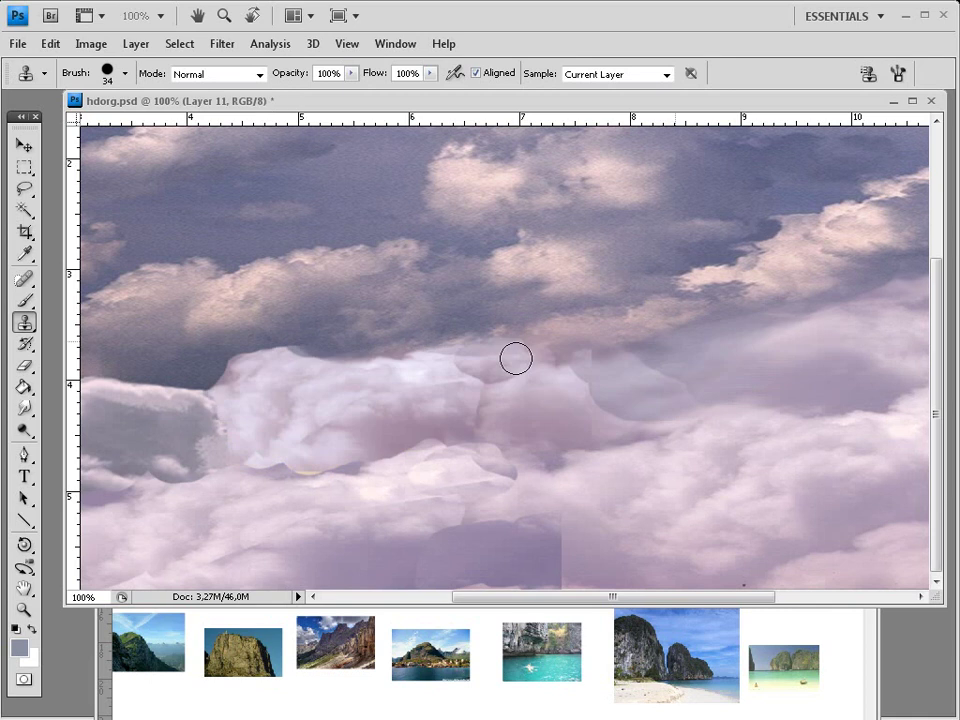
Clone the bright central cloud's texture along its upper ridge to form a smooth rounded outline
key(alt)
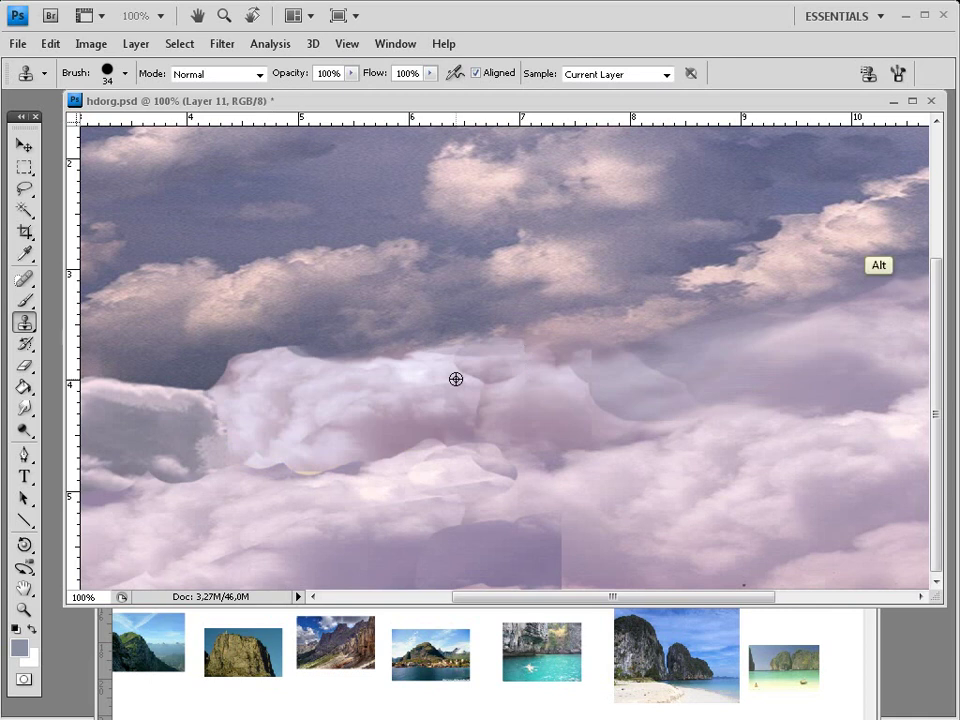
alt+click(374, 383)
mouse_move(490, 368)
mouse_down()
mouse_move(375, 361)
mouse_move(346, 384)
mouse_move(499, 363)
mouse_move(555, 380)
mouse_up()
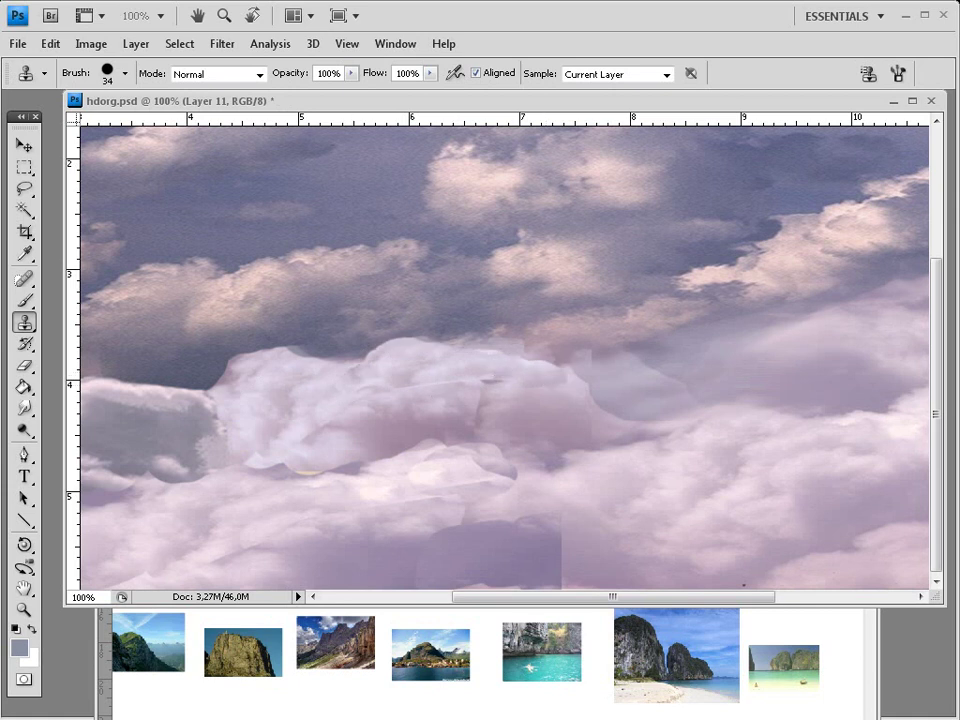
Duplicate Layer 11 and clone texture from the pink clouds farther right over the ridge and vertical seam beneath the central cloud
key(ctrl+j)
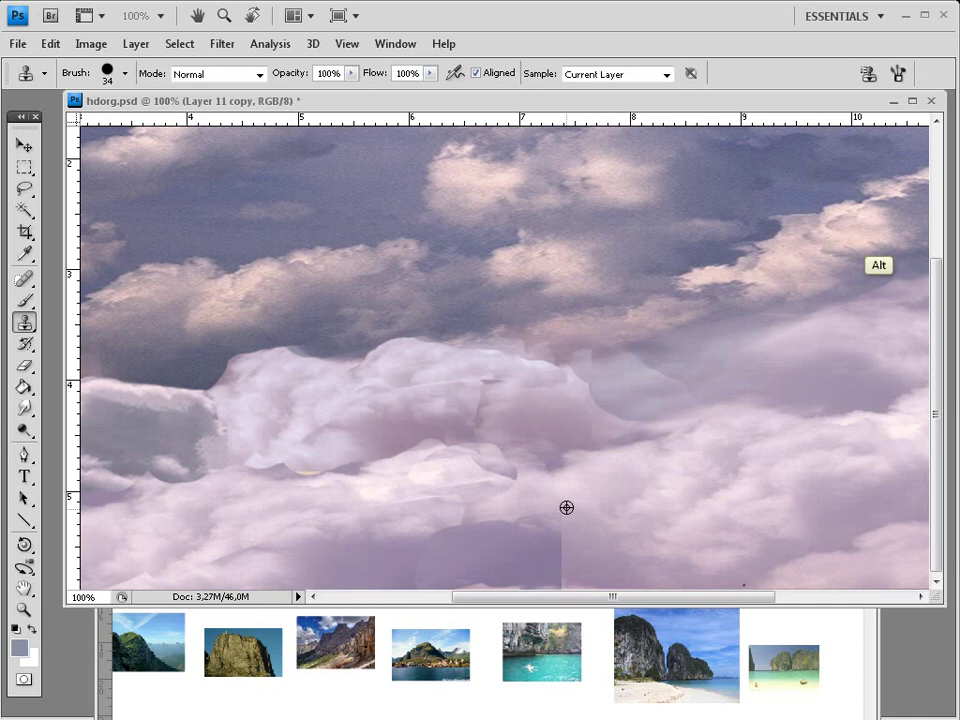
alt+click(836, 444)
mouse_move(459, 478)
mouse_down()
mouse_move(367, 487)
mouse_move(485, 474)
mouse_move(492, 464)
mouse_move(519, 482)
mouse_move(482, 474)
mouse_up()
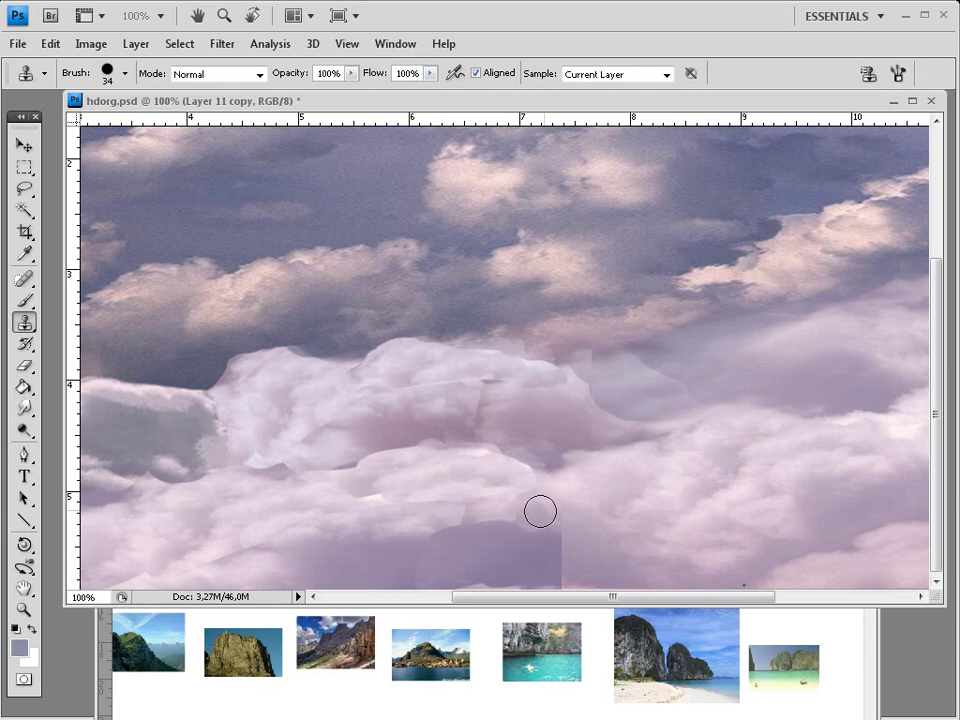
drag(562, 552, 554, 531)
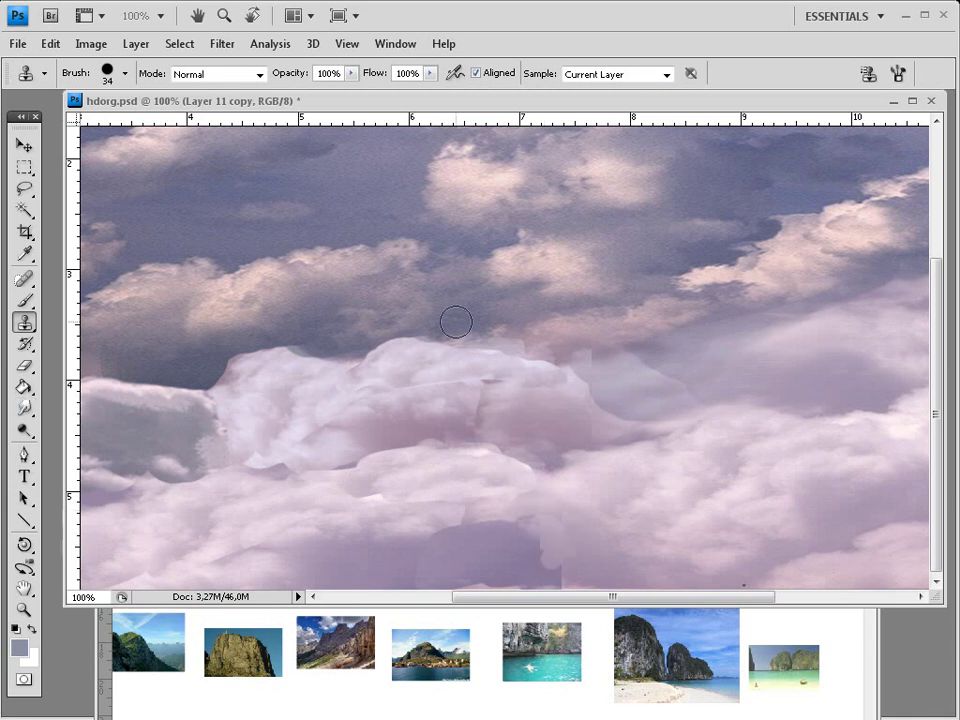
Set the Clone Stamp flow to 46% and clone lighter cloud over the dark purple patch at the image's lower middle
click(430, 73)
drag(421, 91, 378, 91)
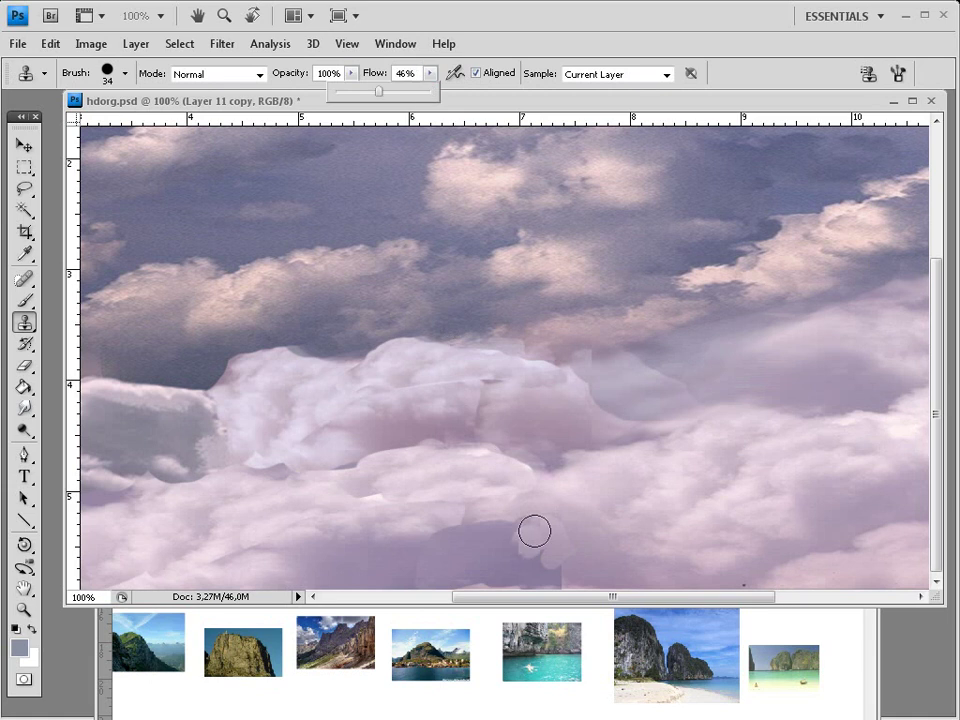
click(527, 548)
mouse_move(527, 548)
mouse_down()
mouse_move(516, 571)
mouse_move(517, 541)
mouse_move(542, 567)
mouse_move(504, 525)
mouse_move(480, 543)
mouse_move(511, 576)
mouse_move(474, 579)
mouse_move(512, 577)
mouse_up()
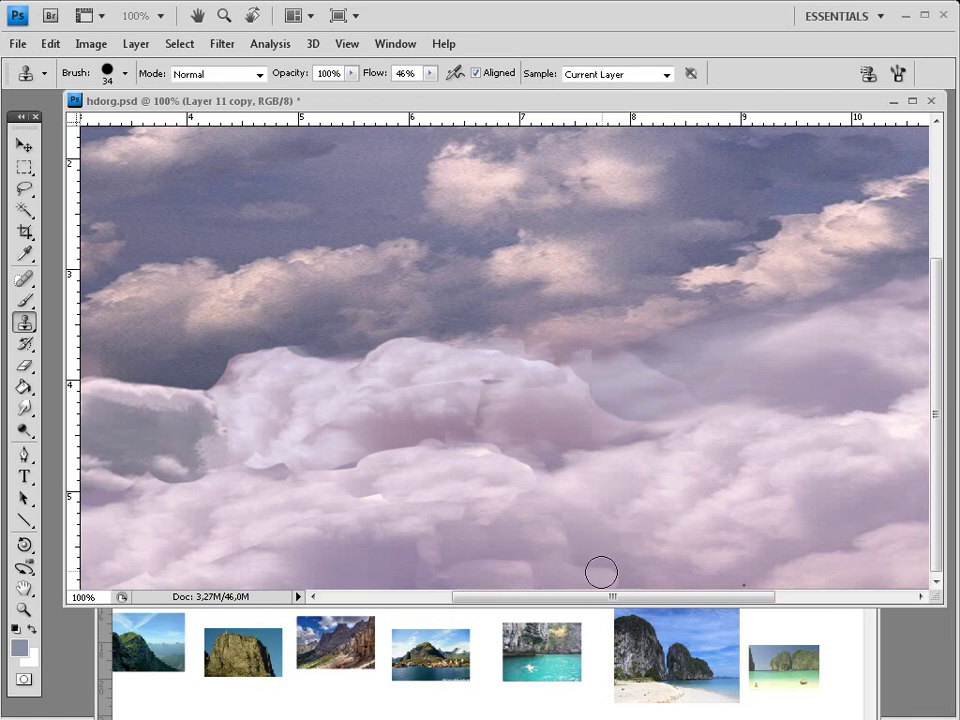
drag(601, 572, 508, 560)
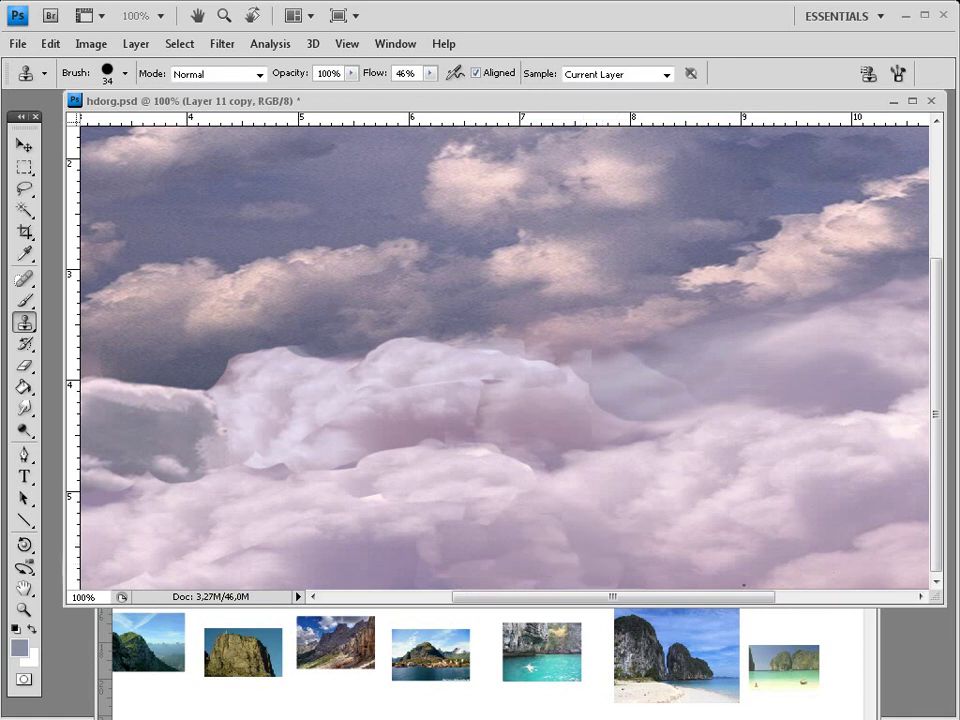
Examine the overall cloudscape with and without the retouched foreground clouds
scroll(632, 412, down, 3)
key(ctrl+minus)
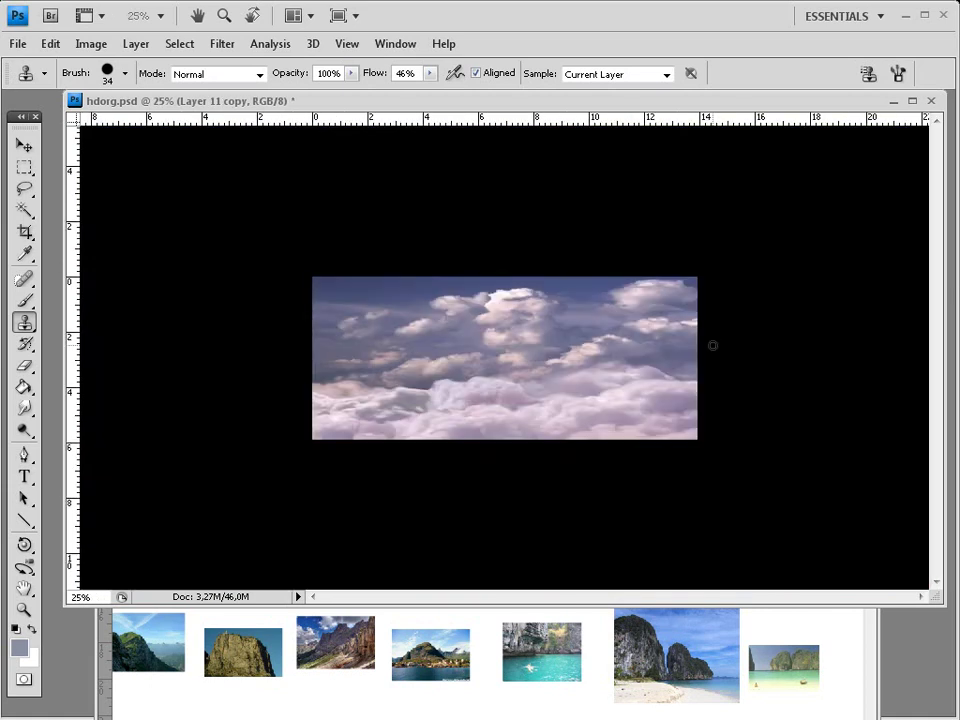
key(ctrl+plus)
key(ctrl+plus)
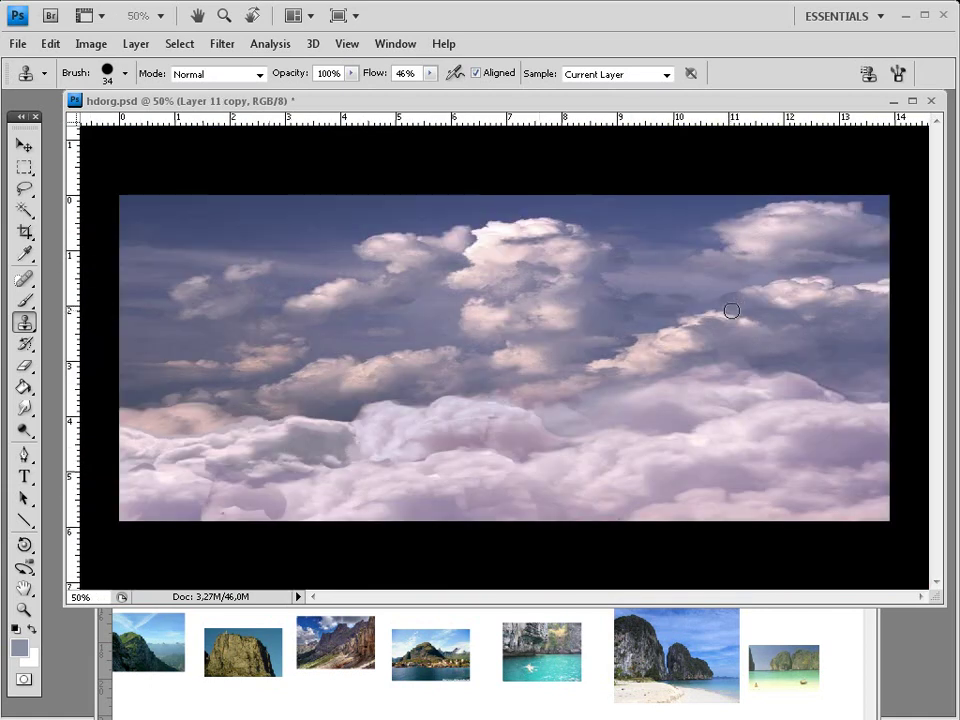
key(ctrl+minus)
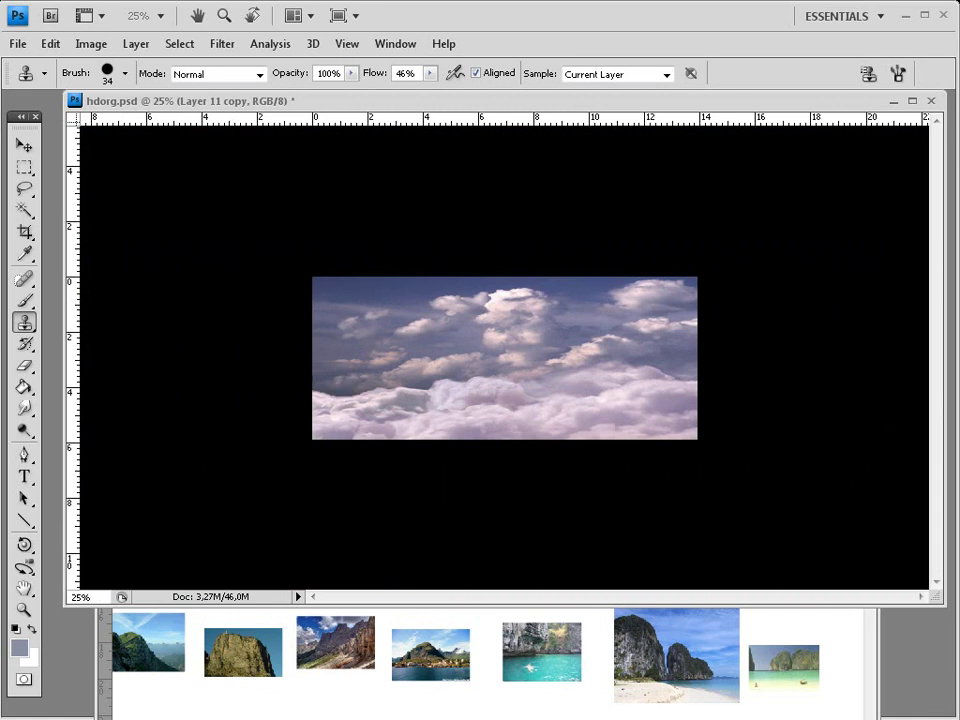
key(ctrl+z)
key(ctrl+alt+z)
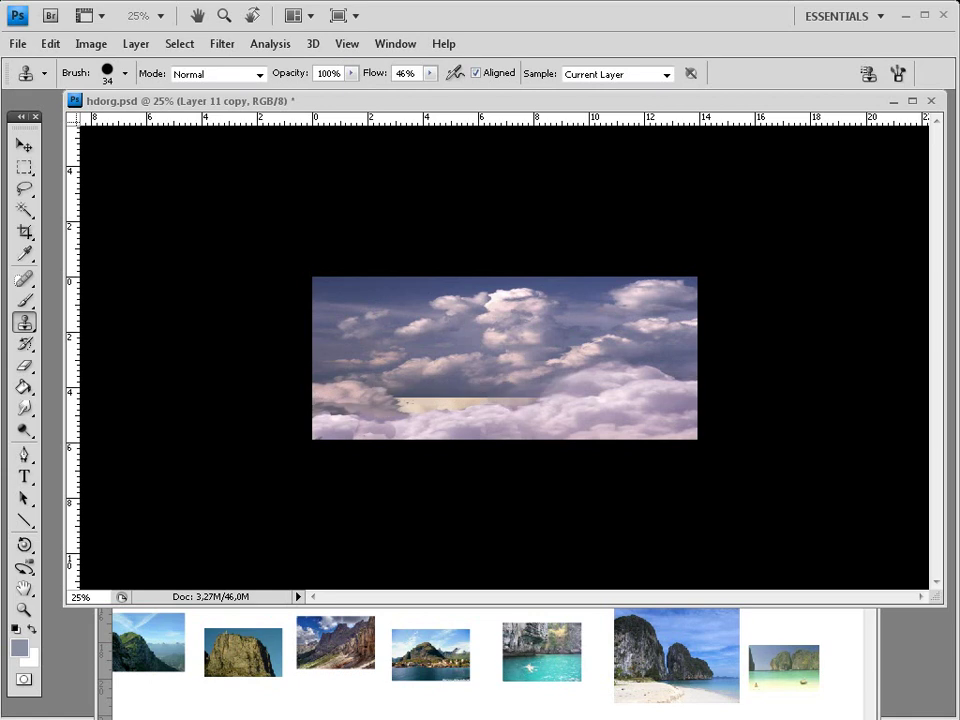
key(ctrl+shift+z)
key(ctrl+shift+z)
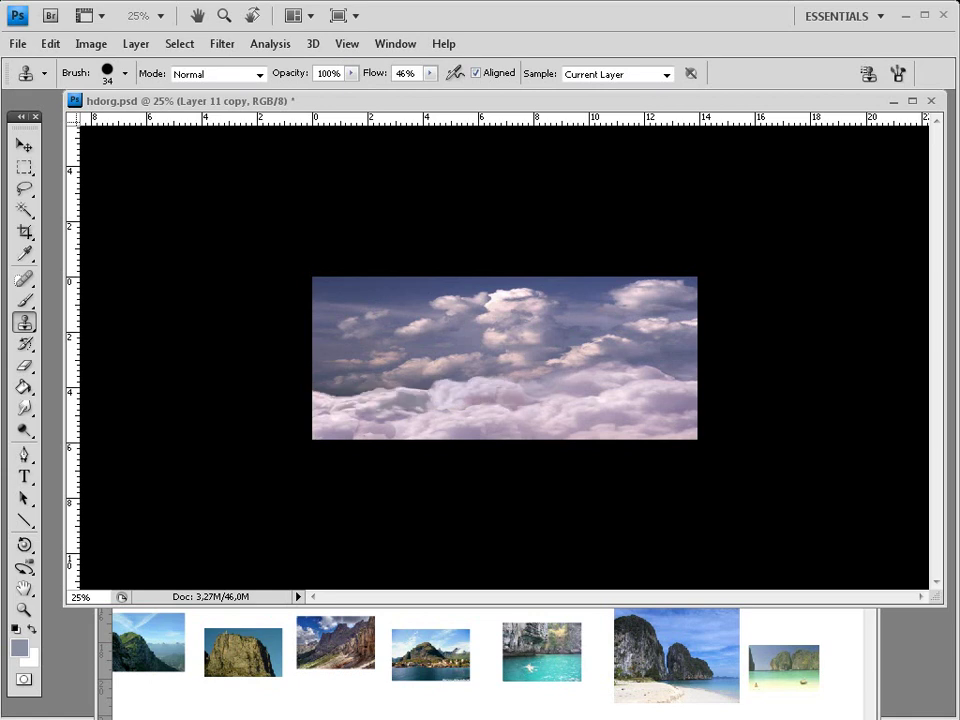
Hide the foreground clouds, add a new layer and fill in the area behind them with a purple-blue sampled from the sky
key(ctrl+alt+z)
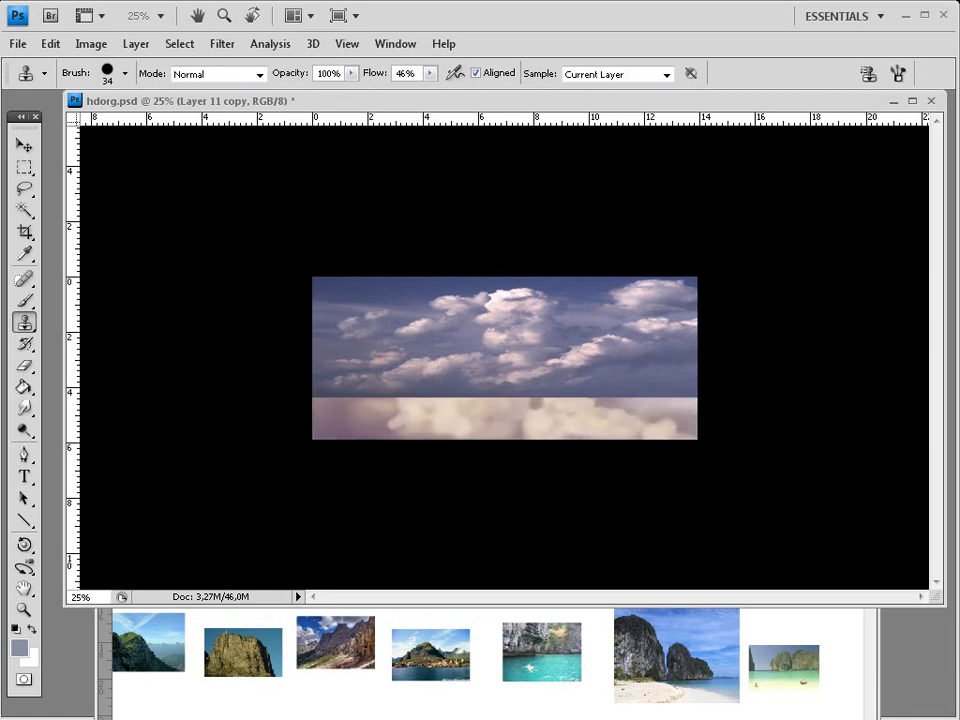
key(ctrl+alt+shift+n)
click(24, 388)
click(24, 388)
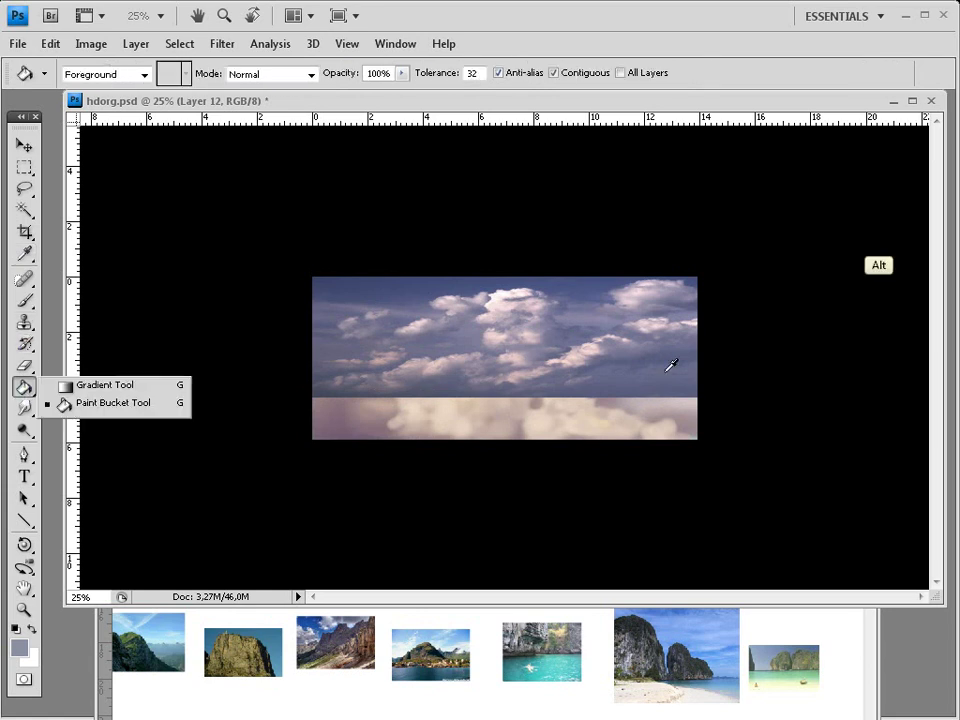
click(618, 410)
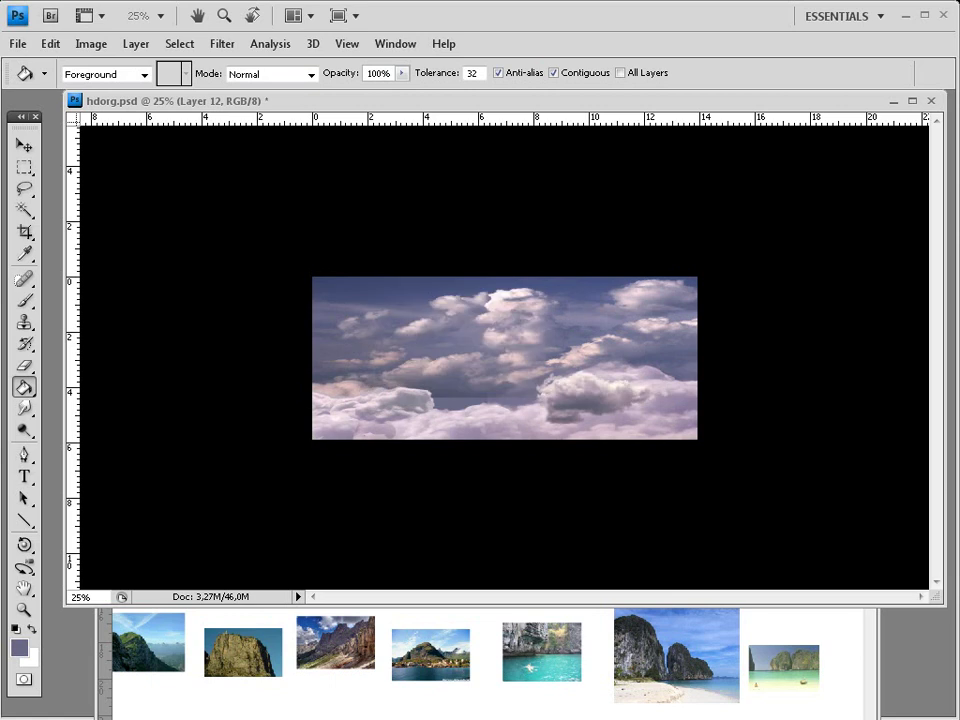
Move the grey-bottomed cumulus cloud left over the gap in the lower cloud bank
key(ctrl+plus)
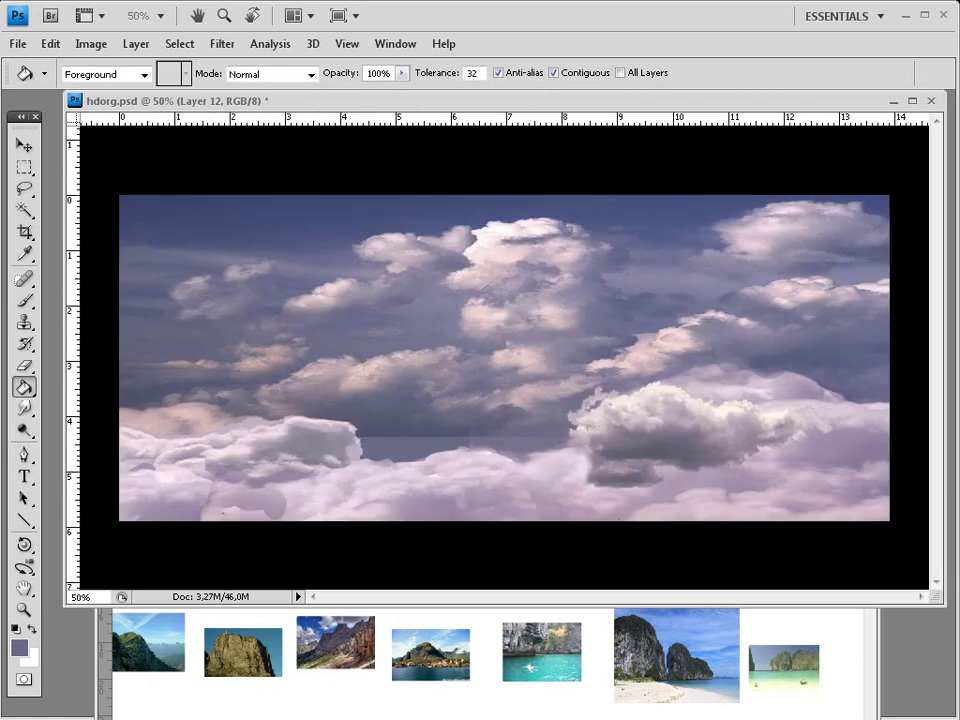
key(v)
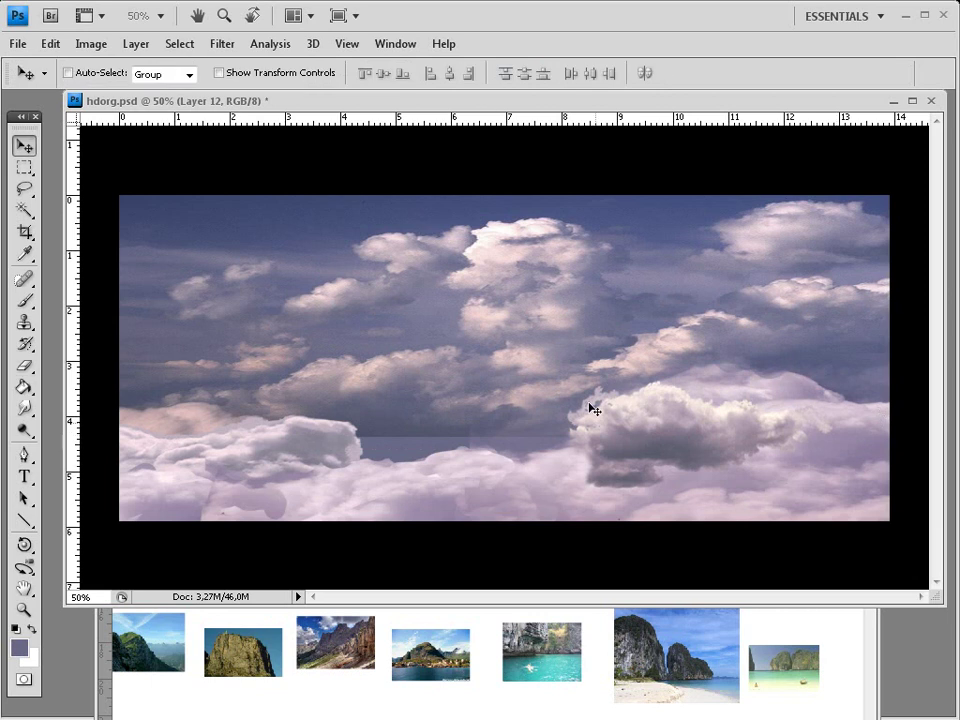
key(ctrl)
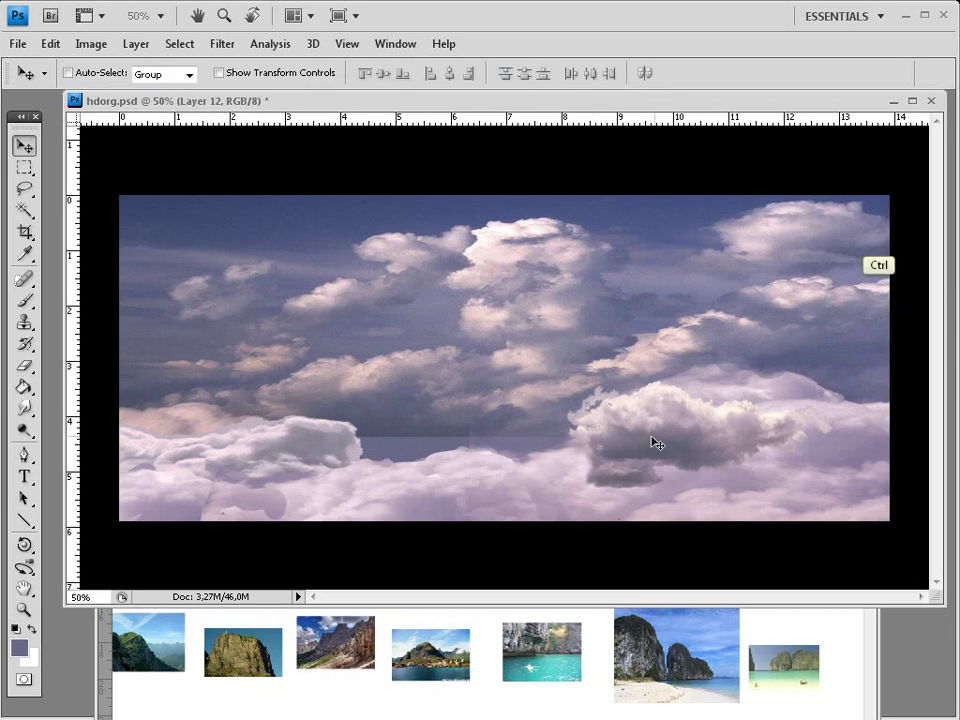
drag(655, 443, 390, 482)
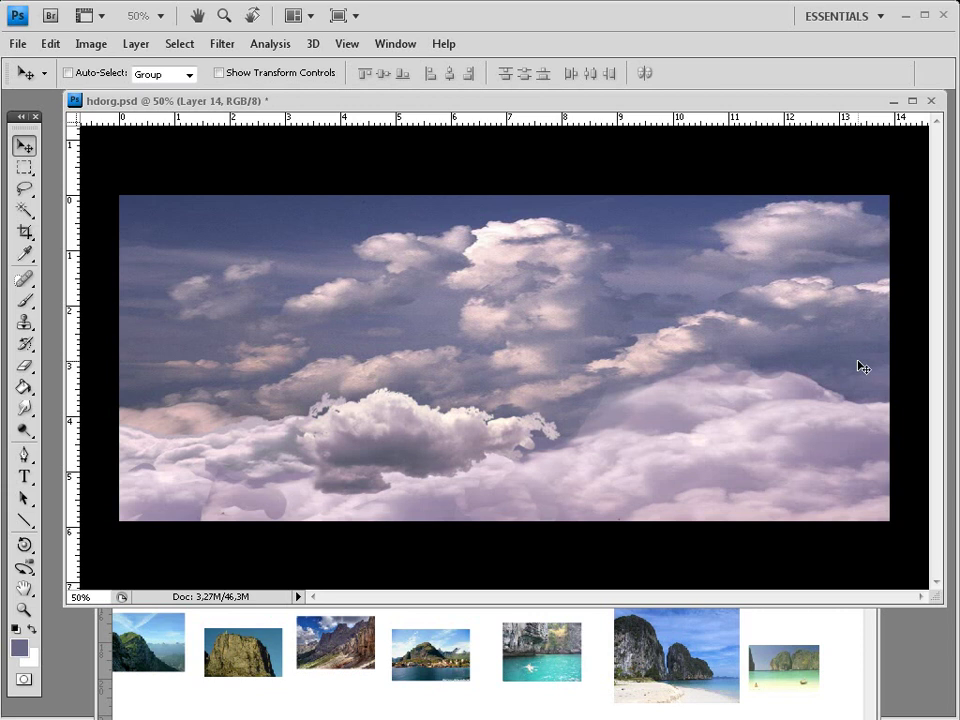
Look through the cloud and mountain photos in the reference sheet refmontagnethailandecascadecielnaturelbridges.psd
click(568, 656)
click(507, 287)
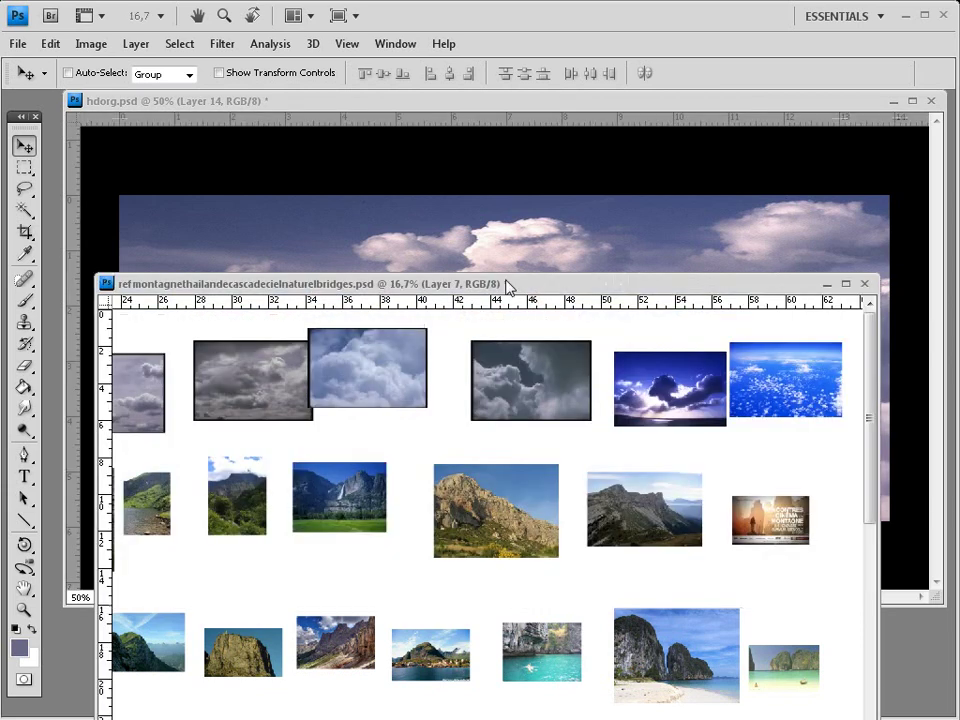
drag(507, 287, 657, 286)
drag(458, 489, 799, 473)
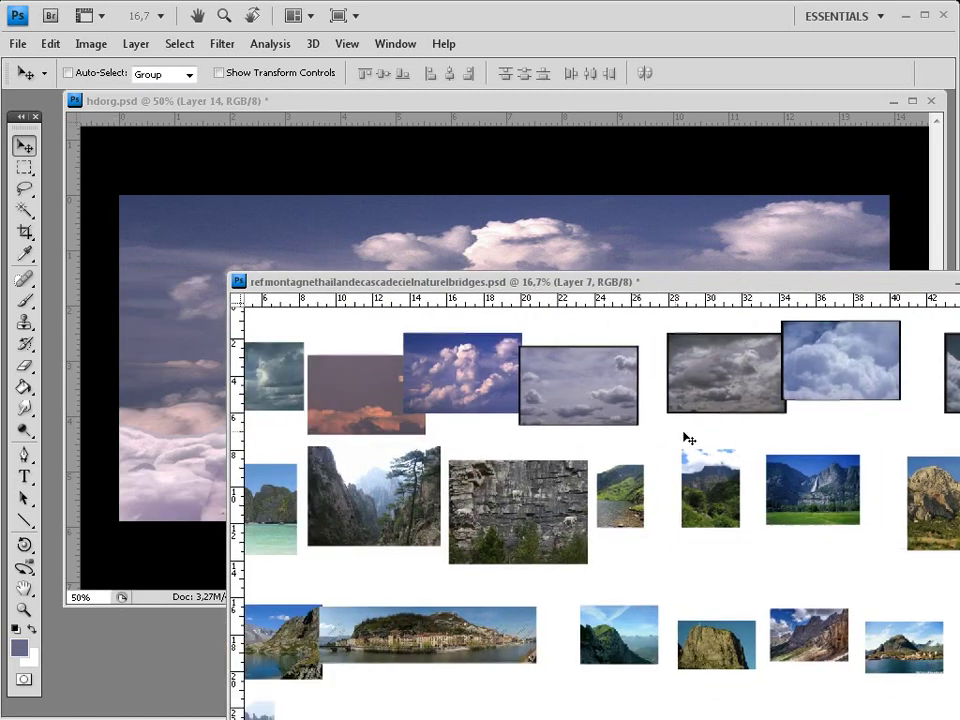
key(ctrl+plus)
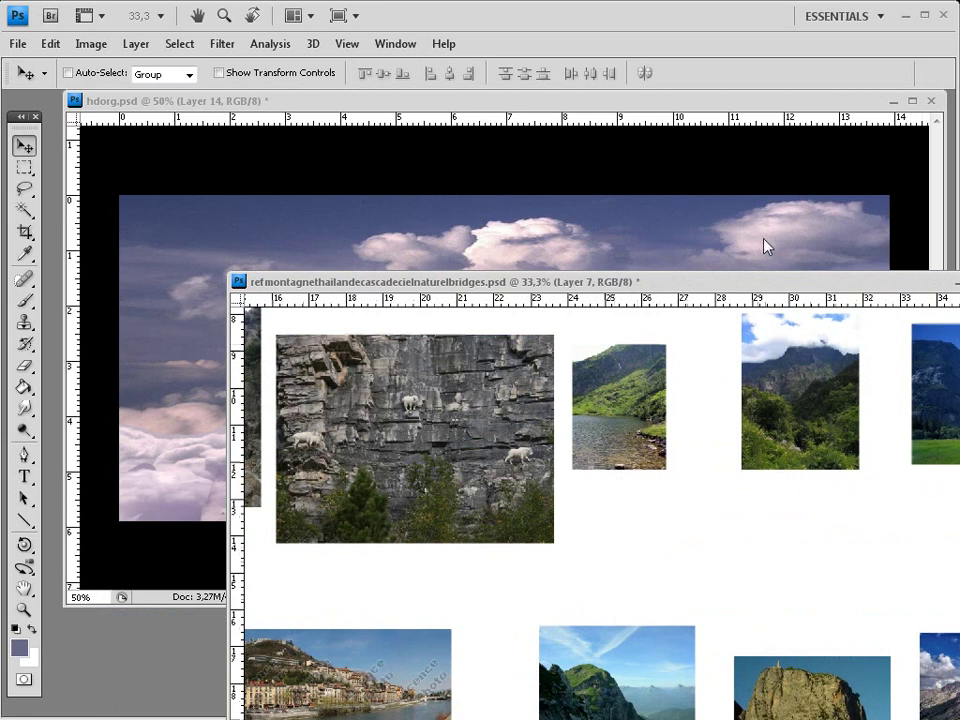
In hdorg.psd, show the framed grey cloud photo and select the shaded core of its small left-hand cloud with the Magic Wand
click(767, 246)
key(ctrl+z)
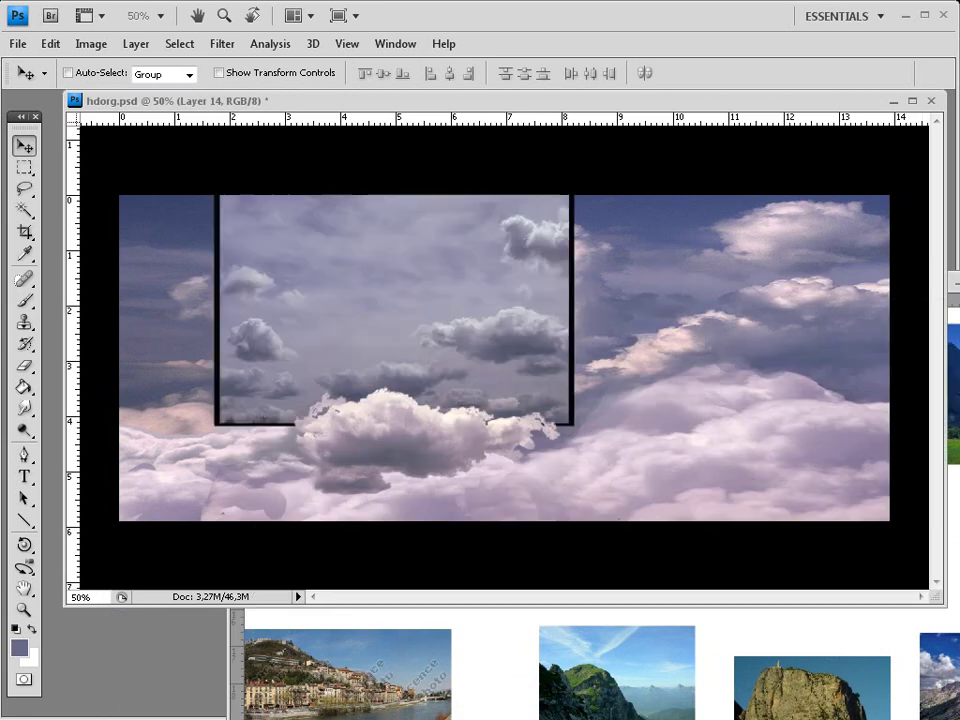
click(25, 189)
click(25, 210)
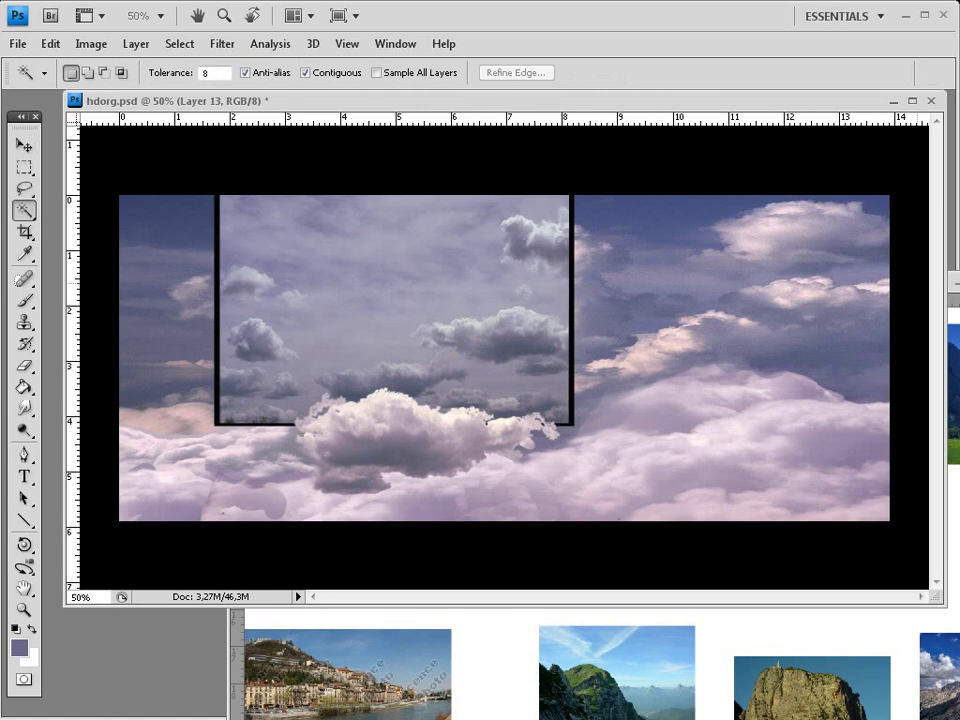
key(shift)
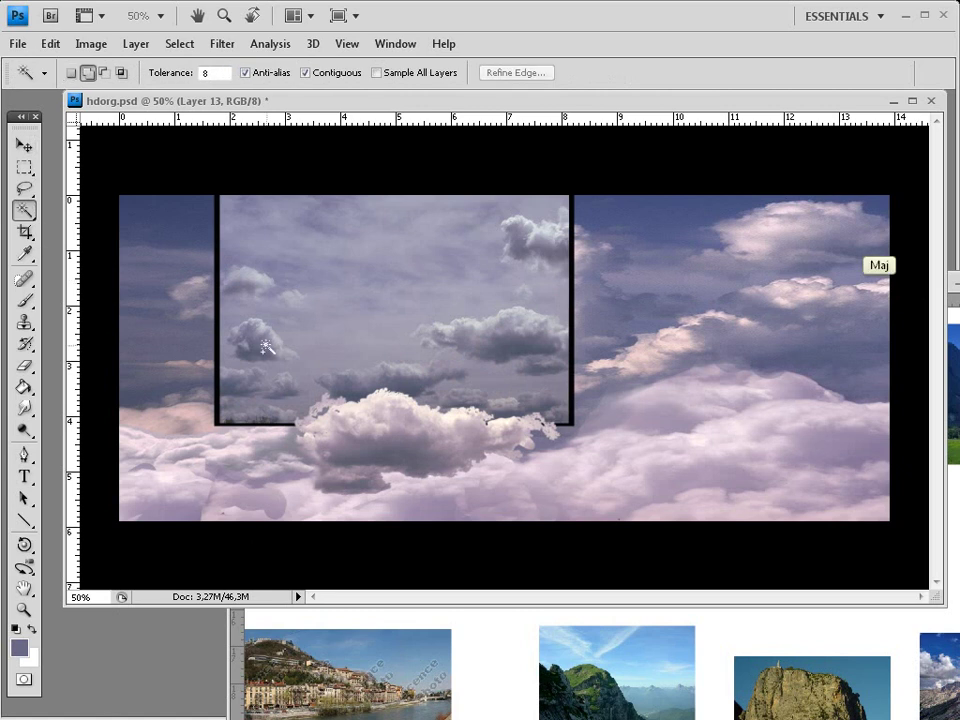
shift+click(266, 346)
key(ctrl+plus)
key(ctrl+plus)
key(ctrl+plus)
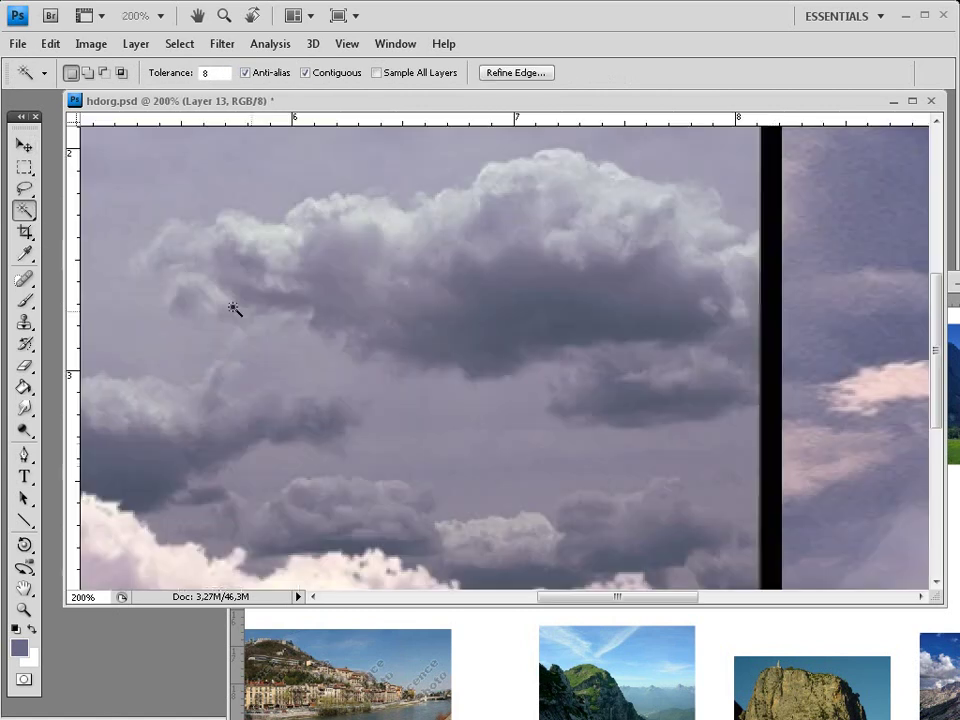
drag(268, 354, 760, 350)
drag(390, 336, 812, 358)
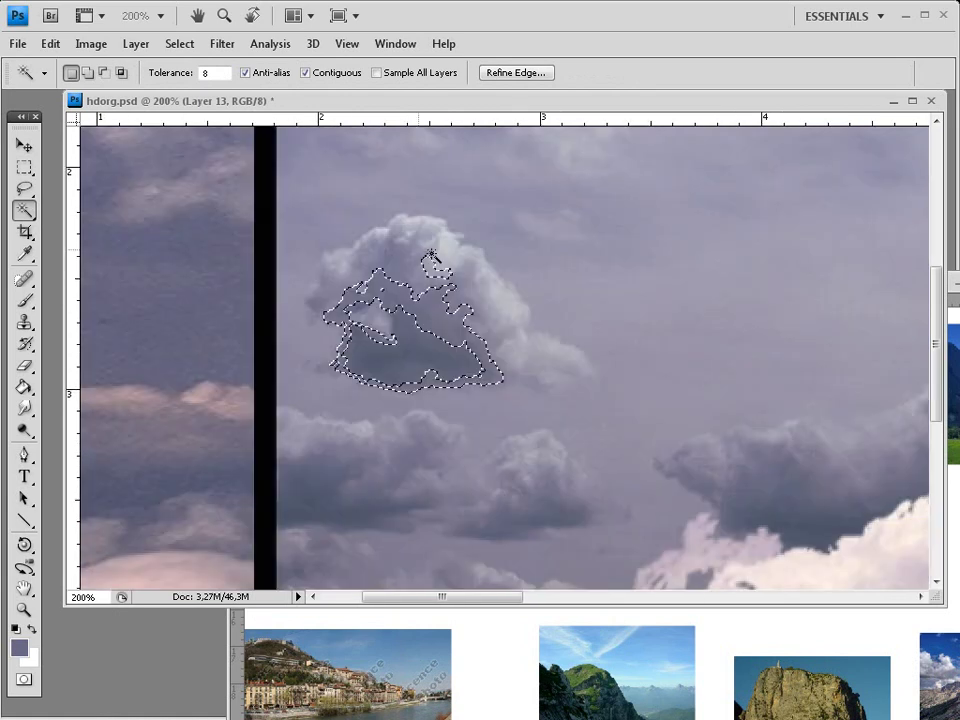
Extend the Magic Wand selection over the small cloud's bright edges, right tail and dark base, excluding the surrounding sky
shift+click(415, 239)
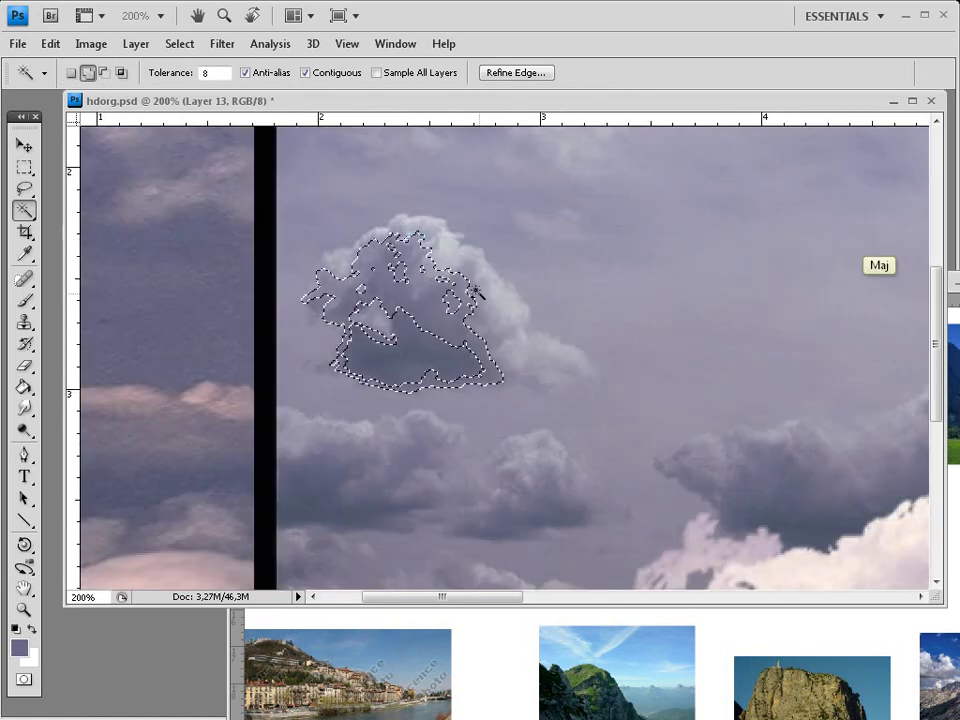
shift+click(556, 355)
shift+click(462, 280)
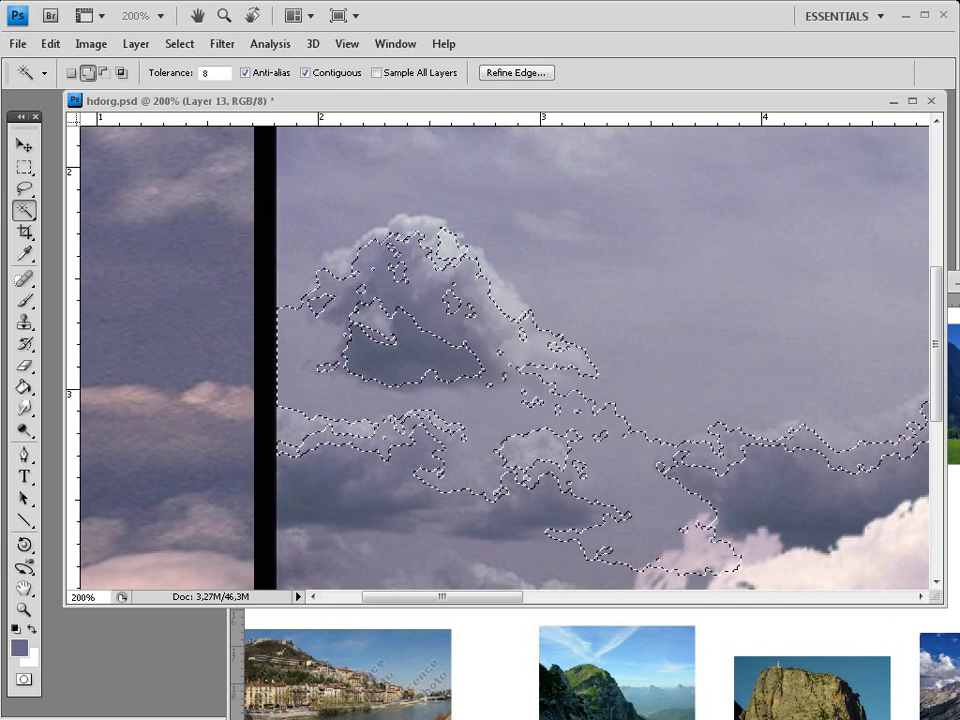
click(353, 269)
shift+click(403, 238)
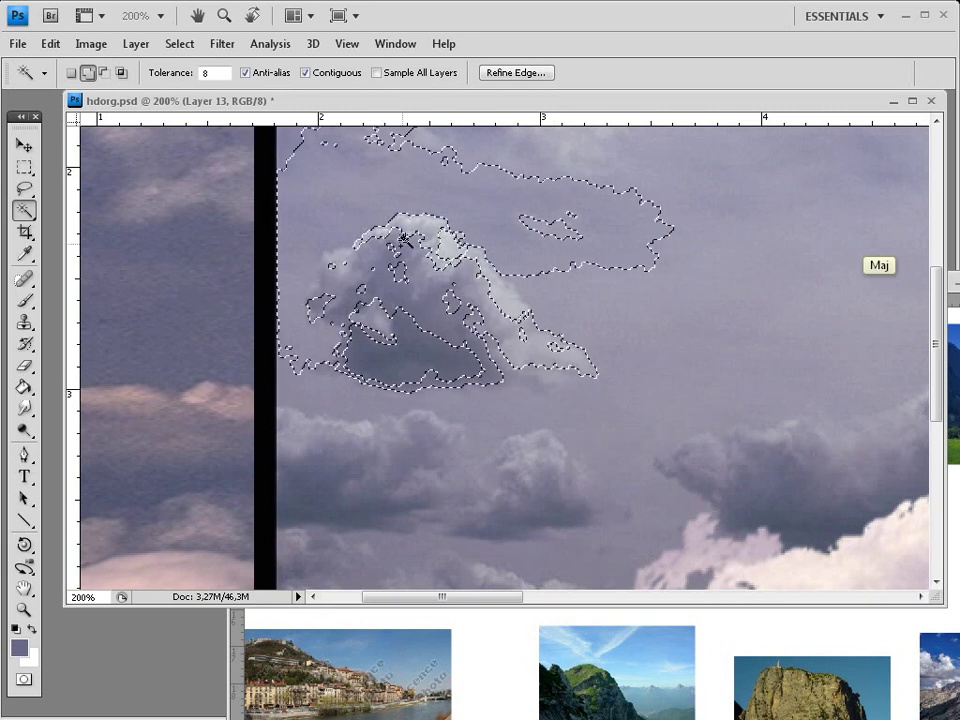
click(480, 318)
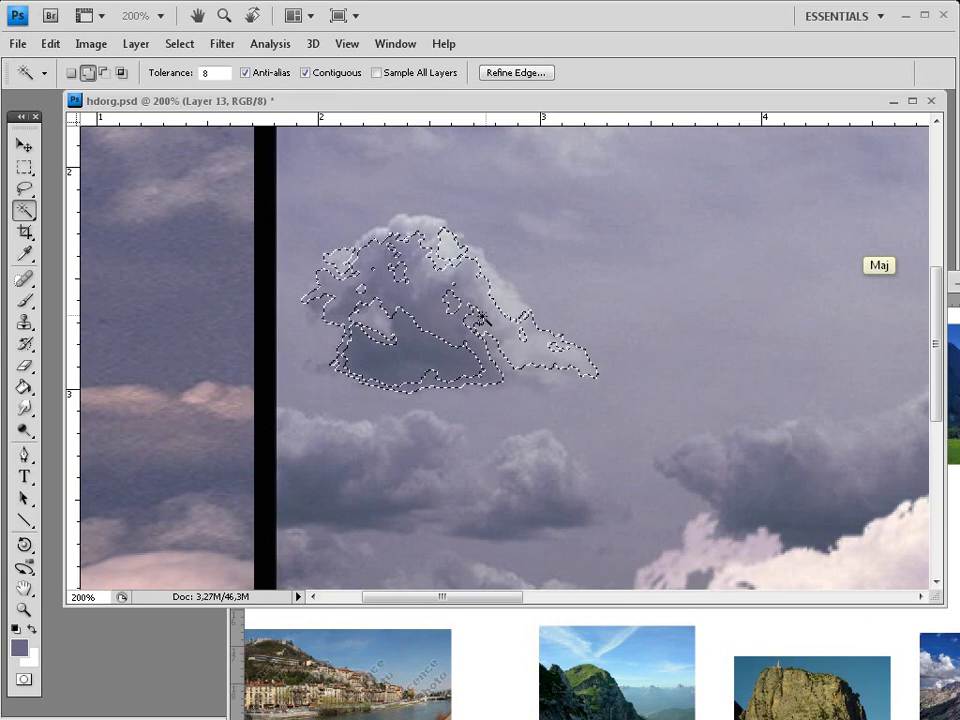
shift+click(458, 338)
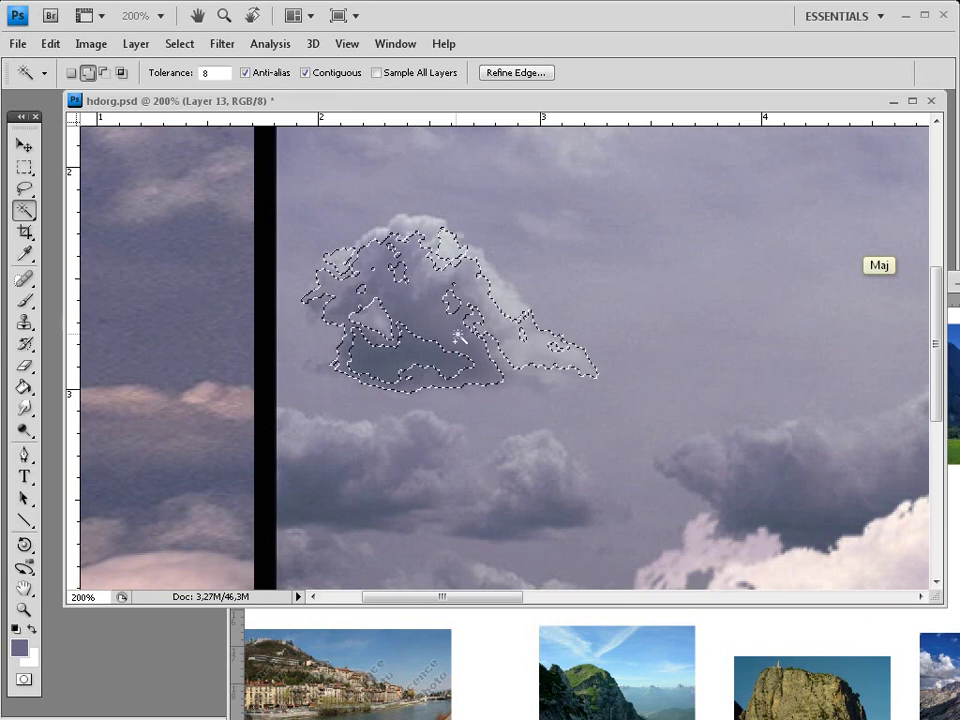
click(24, 189)
drag(428, 245, 388, 236)
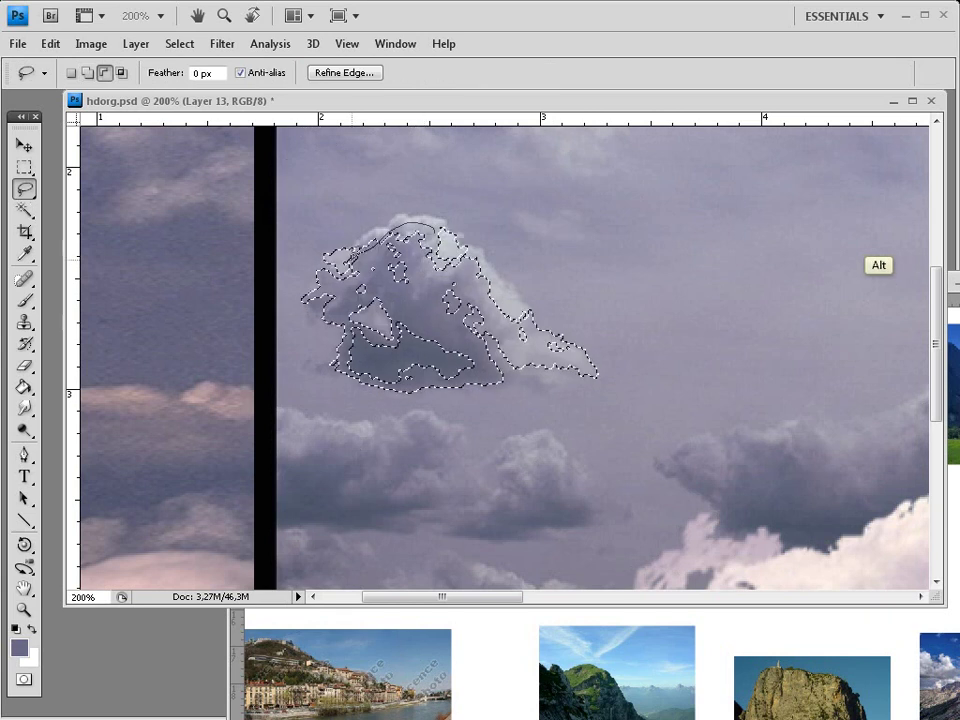
mouse_move(325, 292)
mouse_down()
mouse_move(365, 357)
mouse_move(545, 372)
mouse_move(510, 281)
mouse_move(460, 224)
mouse_move(385, 216)
mouse_move(435, 355)
mouse_up()
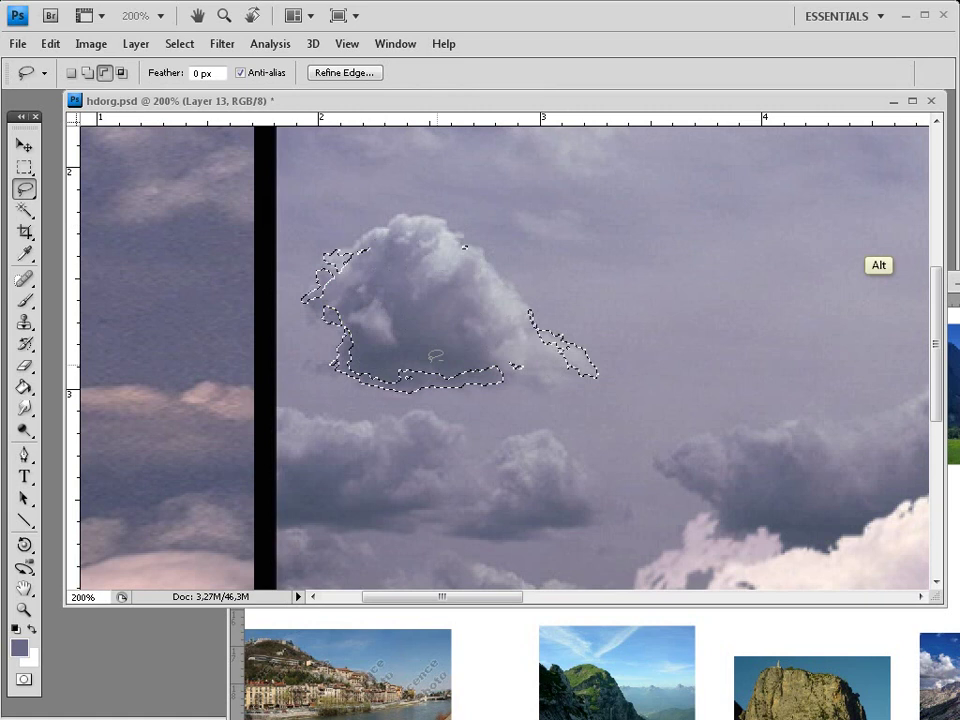
mouse_move(350, 247)
mouse_down()
mouse_move(324, 317)
mouse_move(405, 386)
mouse_move(565, 377)
mouse_up()
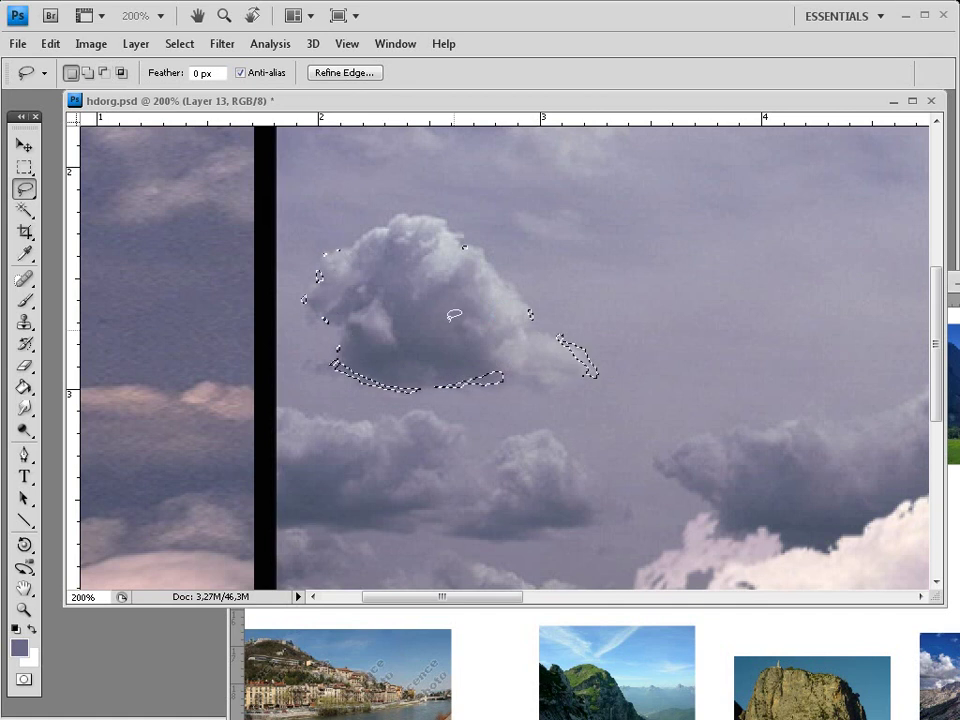
Add the cloud's remaining interior and edges to the selection with the Lasso, tracing its whole outline
key(shift)
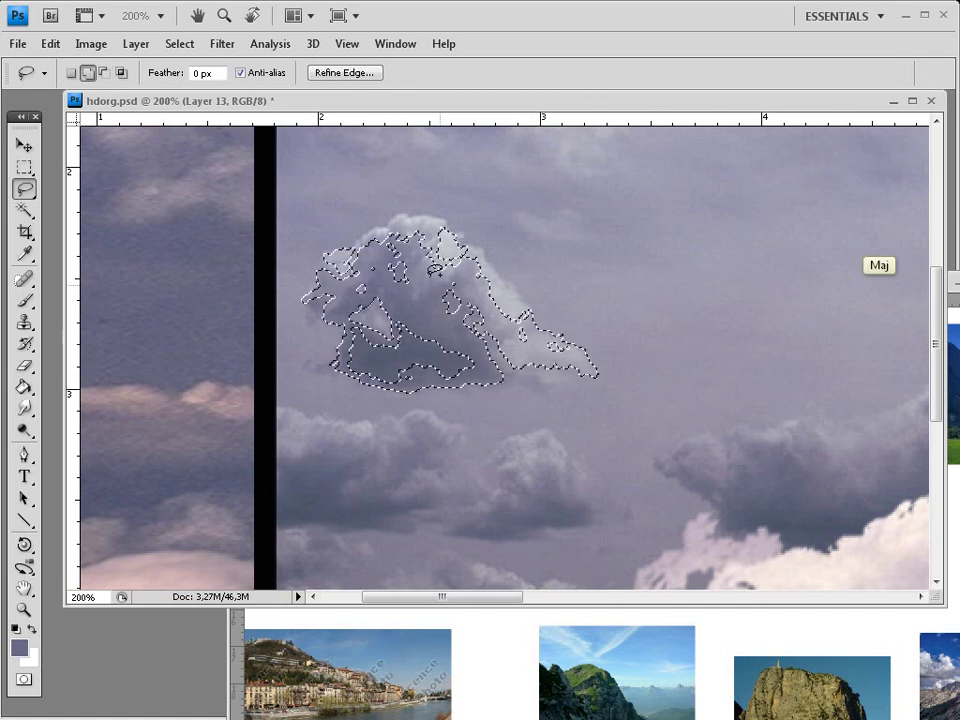
mouse_move(435, 270)
mouse_down()
mouse_move(424, 231)
mouse_move(372, 225)
mouse_move(318, 258)
mouse_move(306, 298)
mouse_move(346, 345)
mouse_move(565, 382)
mouse_move(552, 382)
mouse_move(578, 340)
mouse_move(446, 221)
mouse_move(382, 228)
mouse_up()
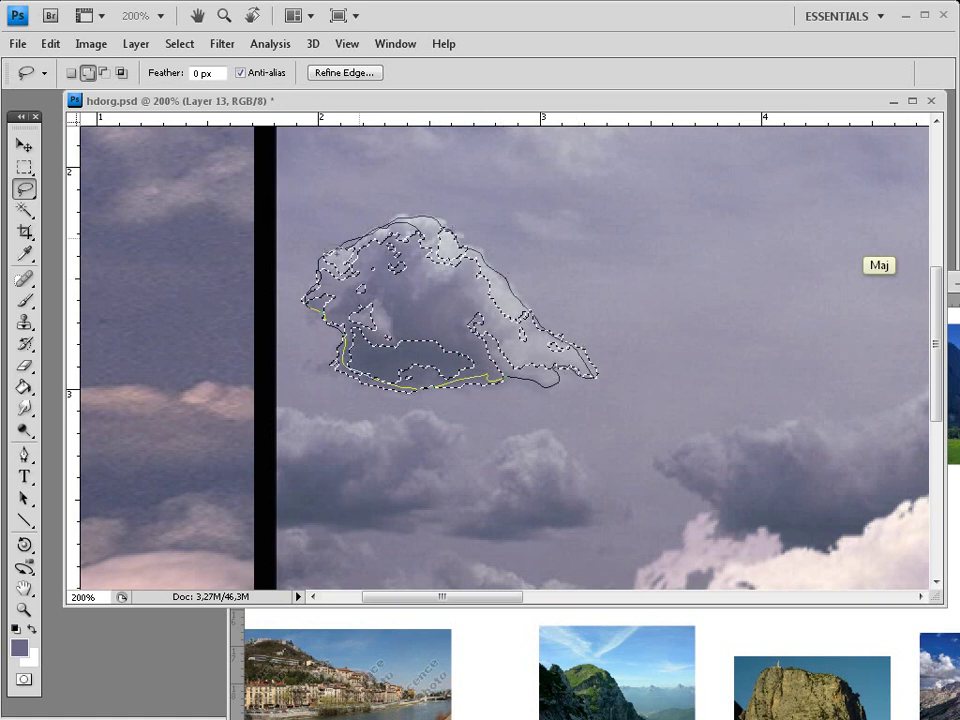
drag(303, 299, 325, 318)
Move the selected cloud to the right of its original spot within the grey cloud photo
click(25, 146)
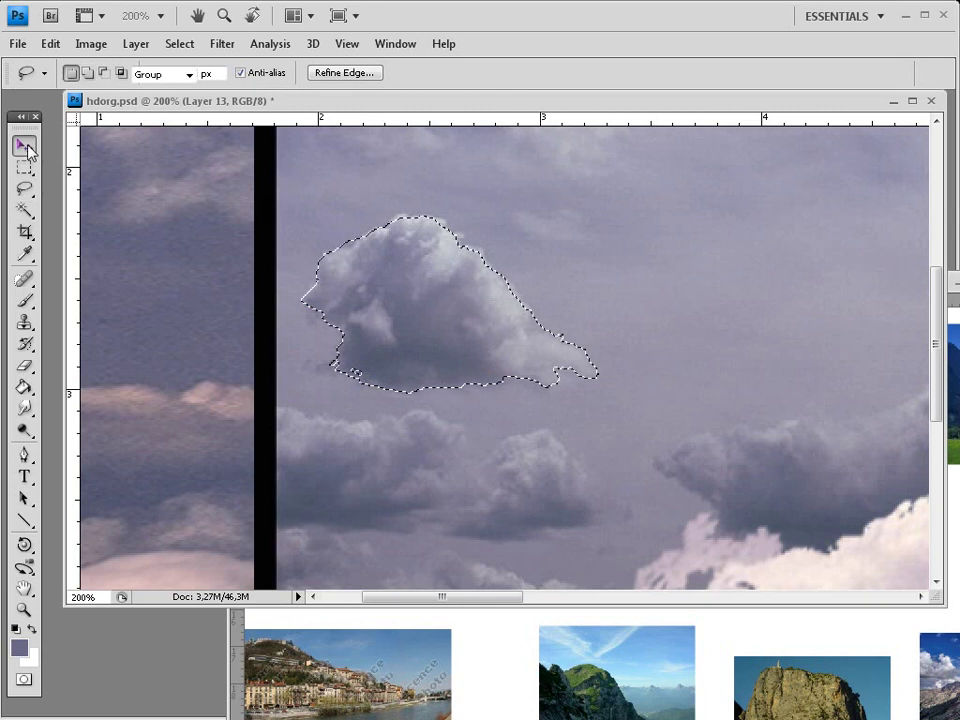
drag(456, 101, 63, 158)
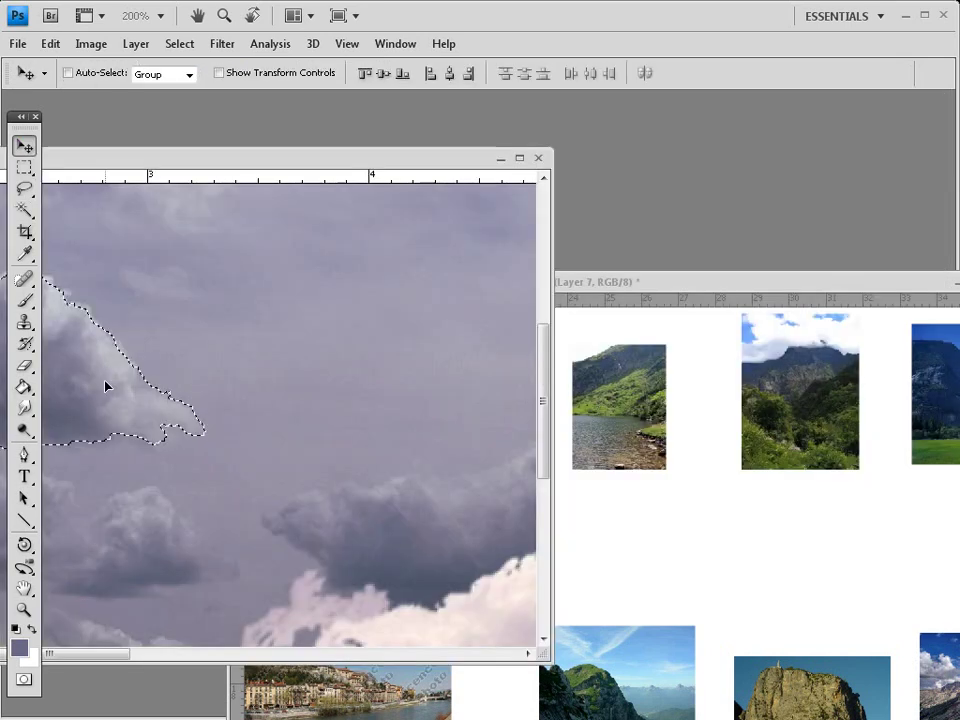
drag(107, 387, 340, 381)
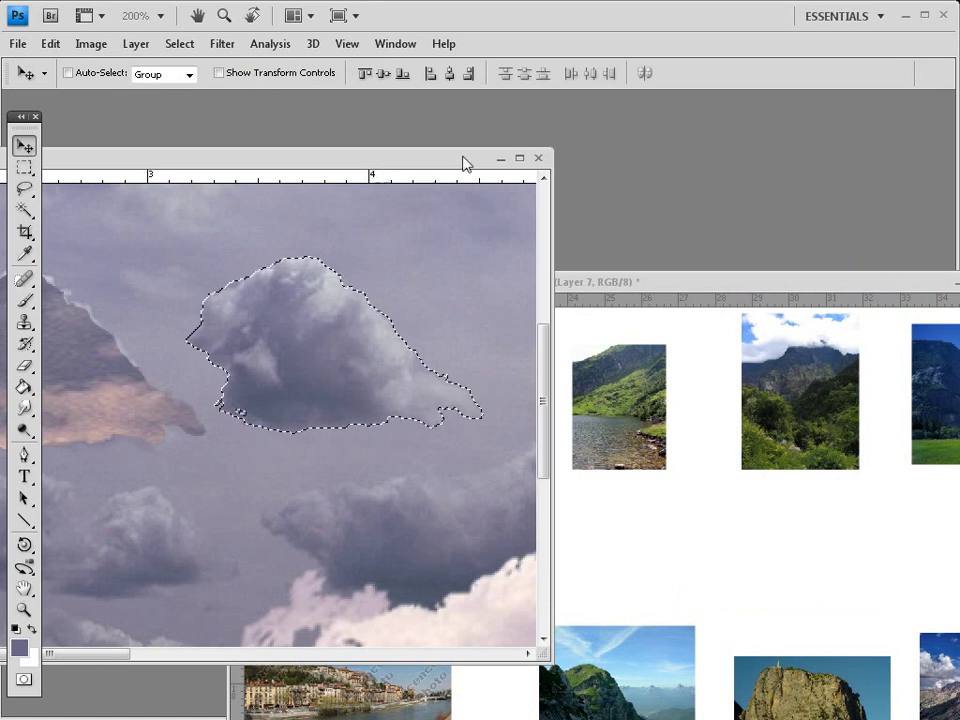
drag(465, 163, 828, 178)
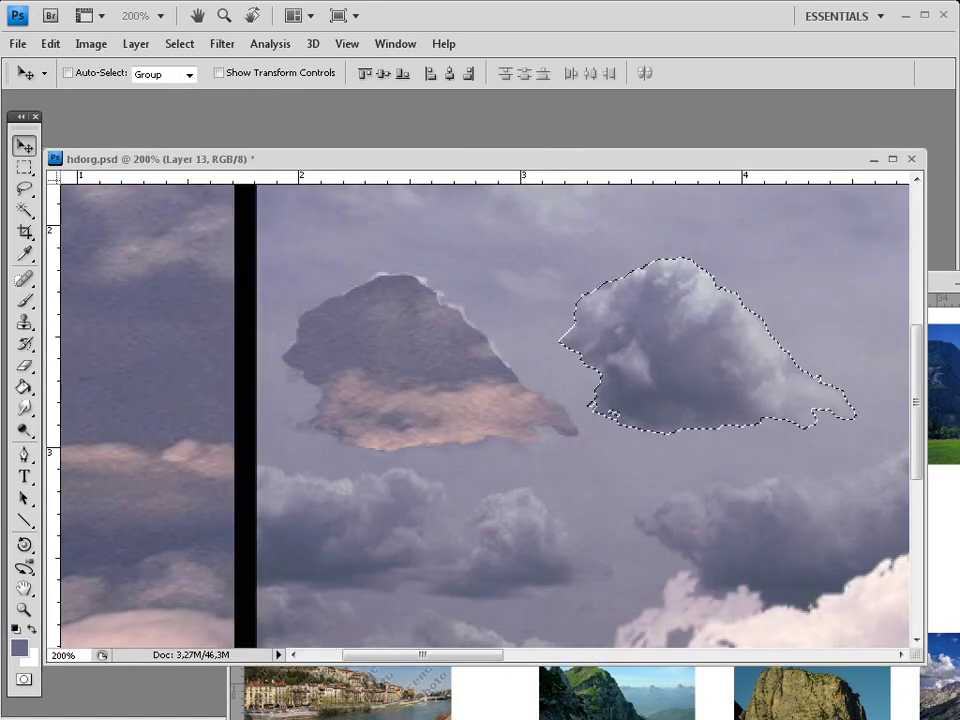
Copy the selected cloud, hide the framed grey cloud photo and paste the cloud onto its own layer
key(ctrl+plus)
key(ctrl+plus)
key(ctrl+plus)
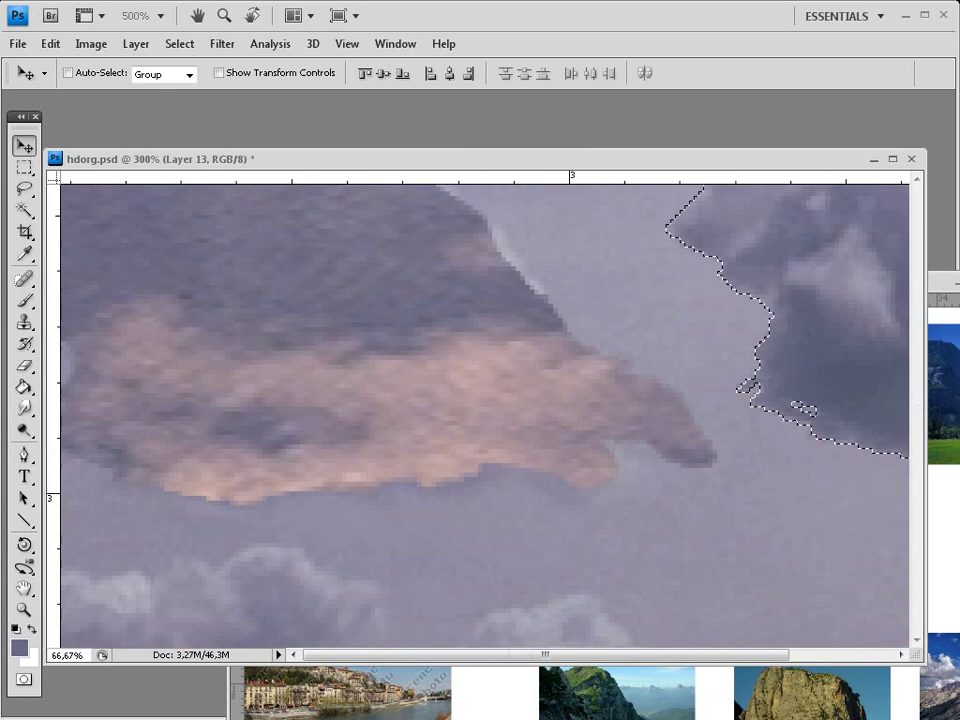
key(ctrl+minus)
key(ctrl+minus)
key(ctrl+minus)
key(ctrl+minus)
key(ctrl+minus)
key(ctrl+minus)
key(ctrl+minus)
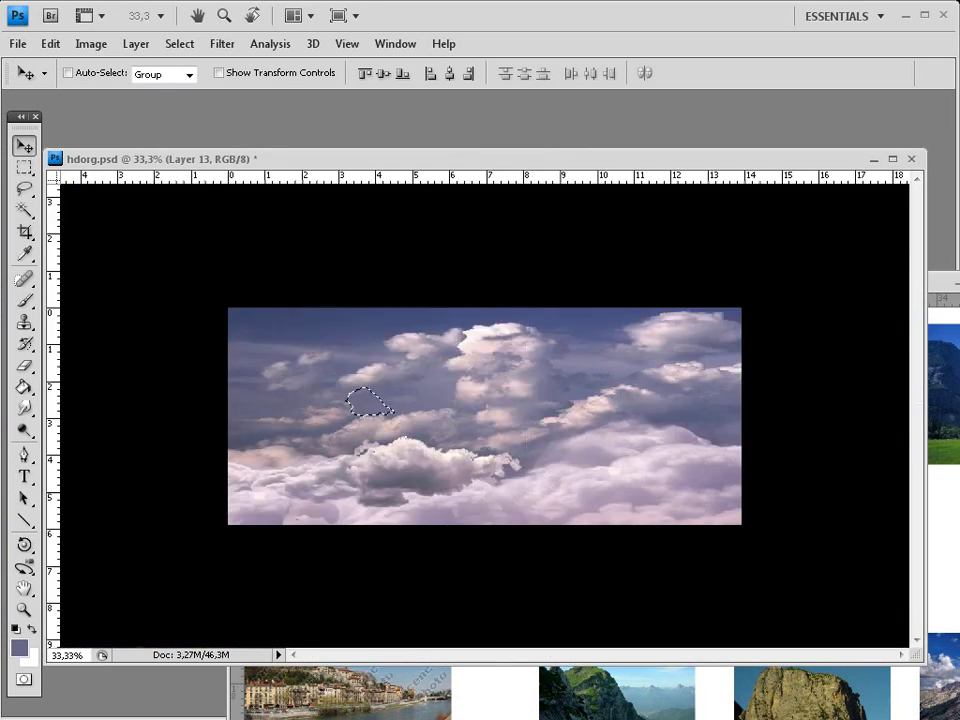
key(ctrl)
key(ctrl+v)
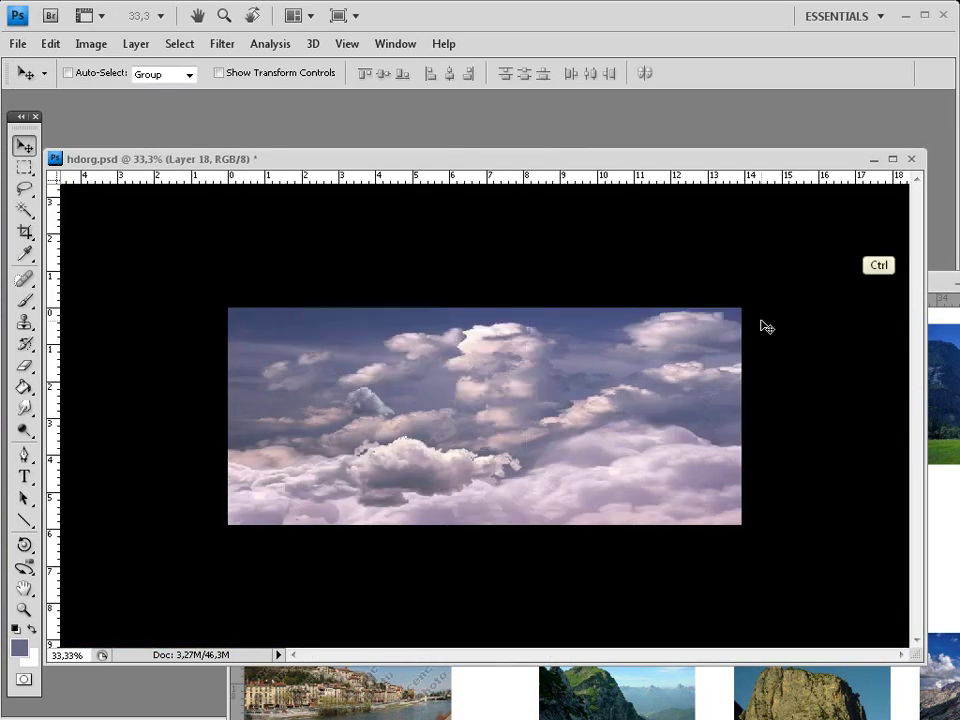
Move the pasted cloud onto the right part of the cloud bank and scale it to about 228% width and 236% height
drag(368, 408, 755, 397)
key(ctrl+t)
drag(728, 415, 617, 401)
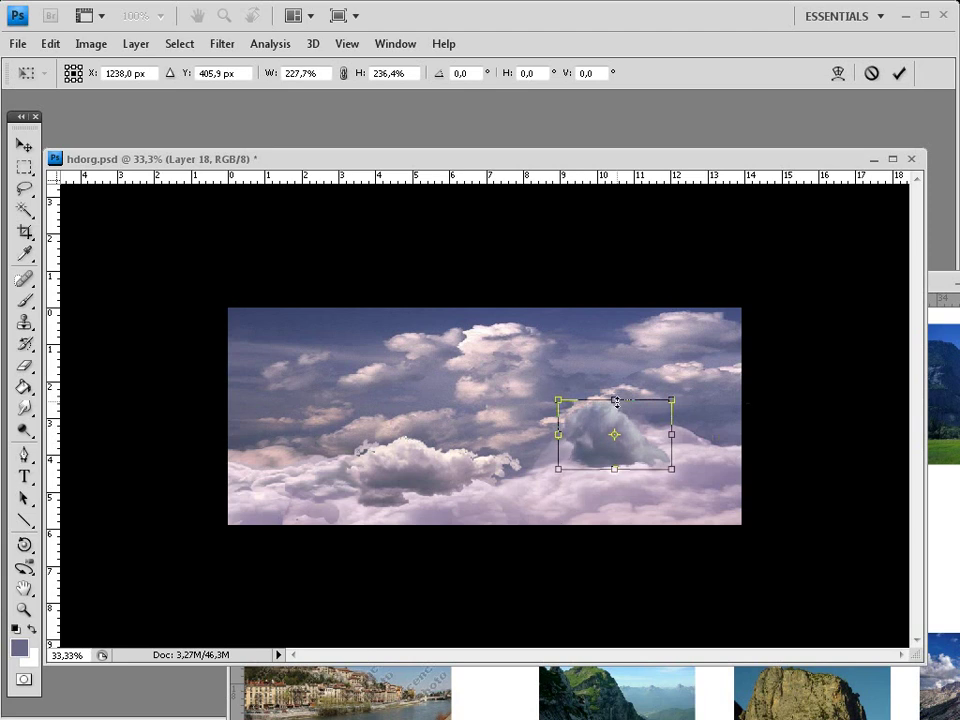
key(Return)
Flip the enlarged cloud horizontally and shift it slightly right along the cloud bank
click(50, 43)
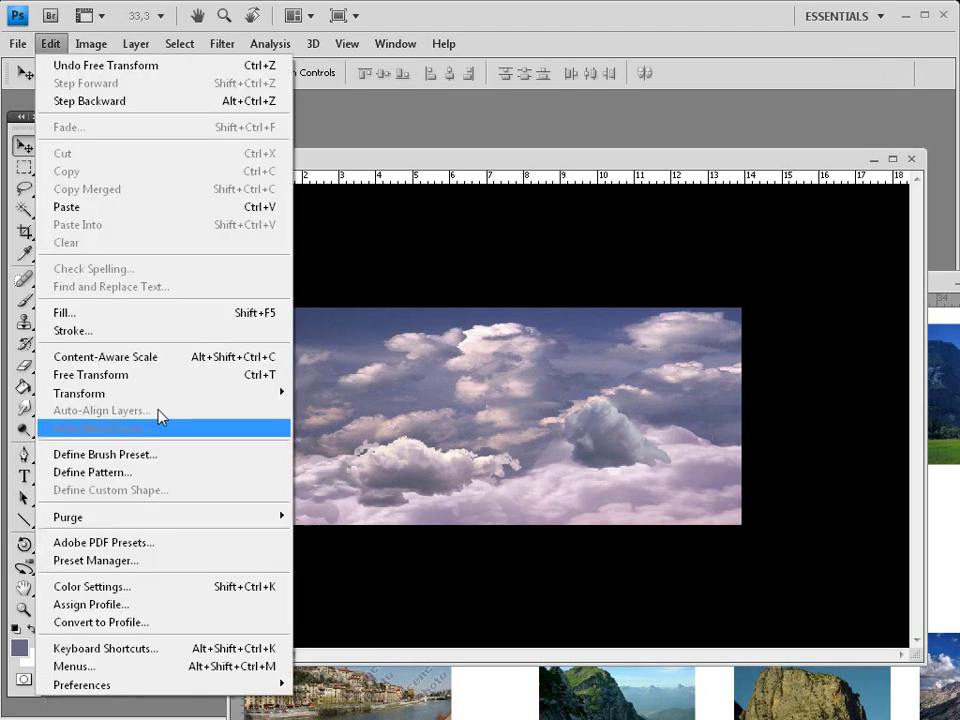
mouse_move(80, 393)
click(345, 596)
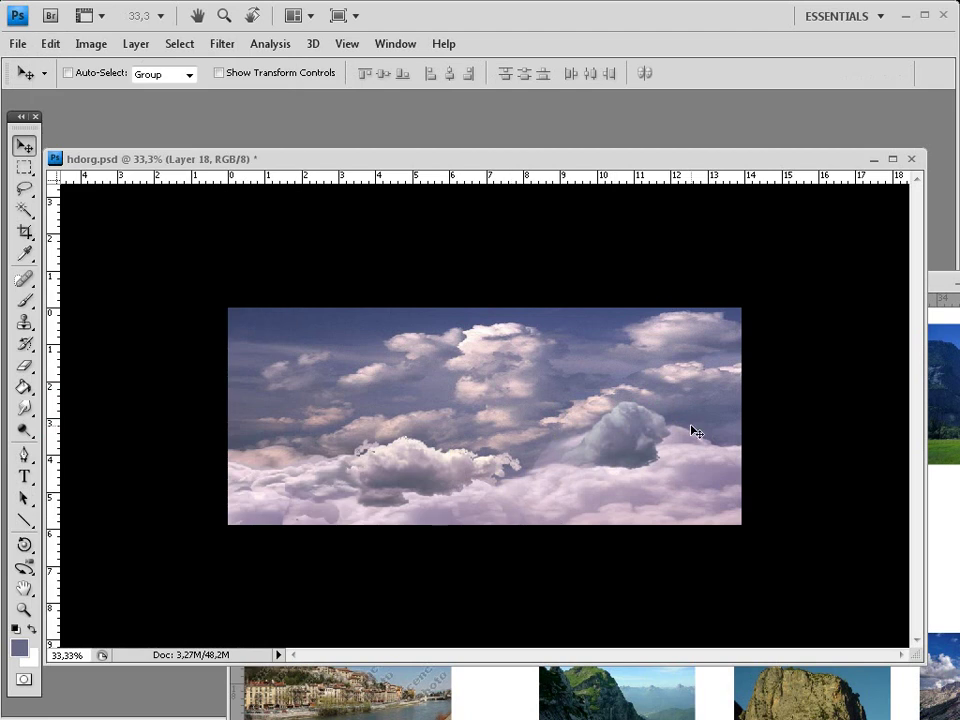
key(ctrl+plus)
key(ctrl+plus)
drag(664, 159, 275, 368)
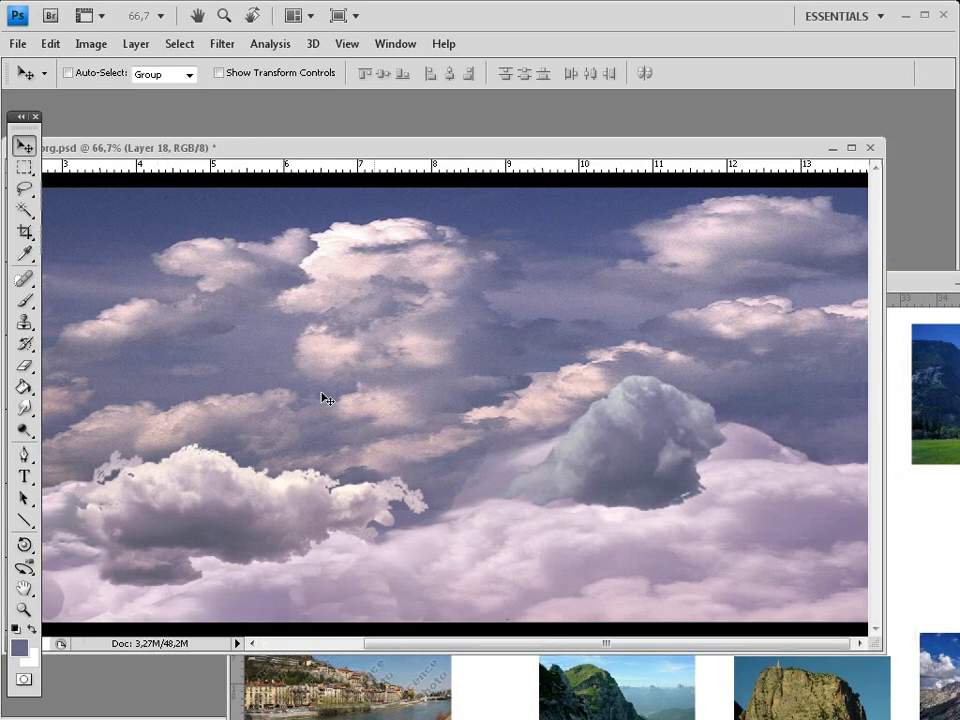
drag(662, 450, 682, 455)
Rotate the flipped cloud 15° clockwise with Free Transform
key(ctrl)
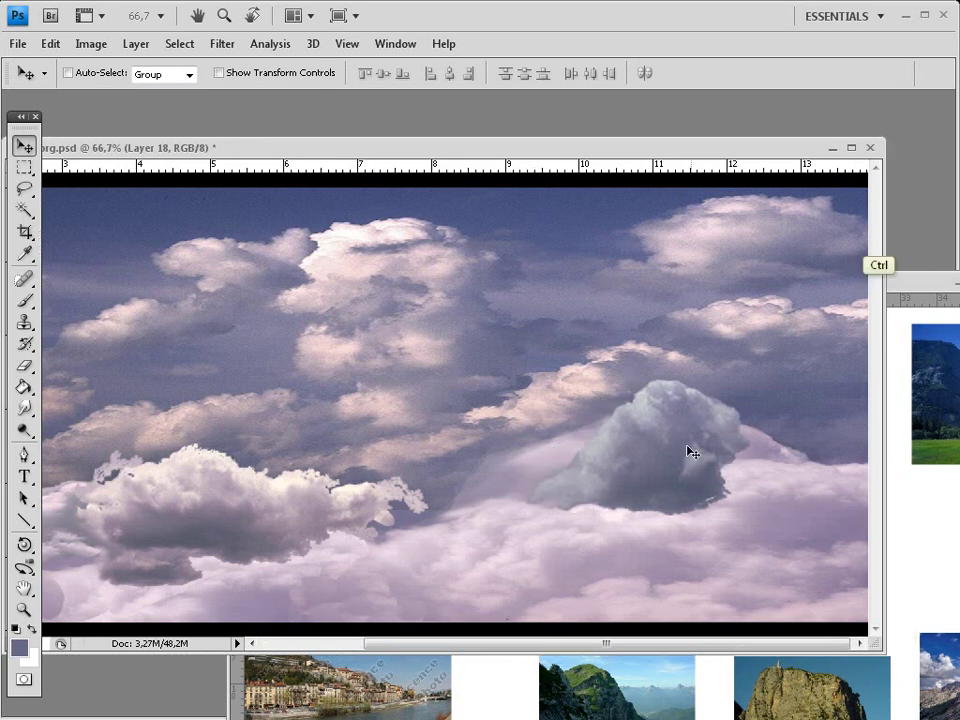
key(ctrl+t)
drag(734, 567, 699, 587)
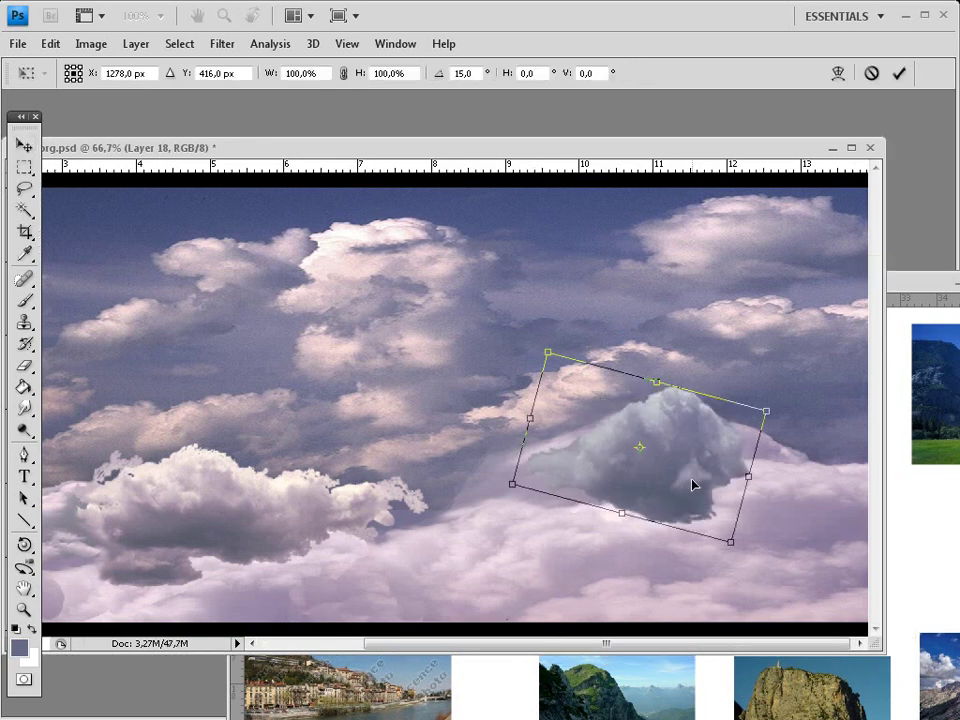
Warp the cloud, stretching its right side outward along the cloud bank and pushing its base upward
key(ctrl)
click(50, 43)
mouse_move(178, 400)
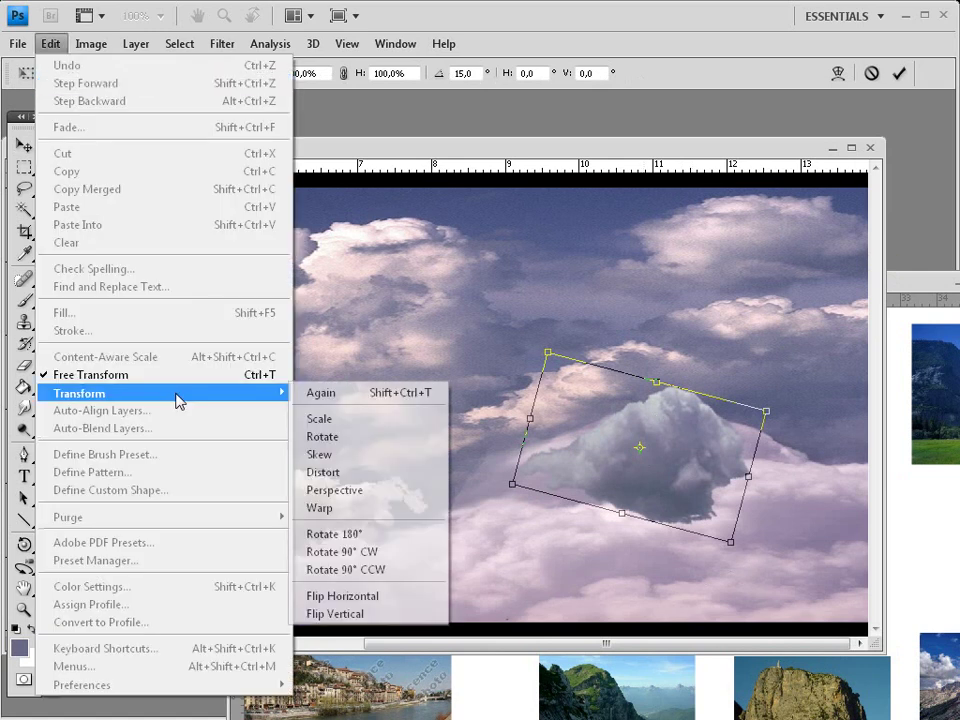
click(320, 507)
drag(757, 435, 826, 451)
drag(689, 505, 685, 467)
key(Return)
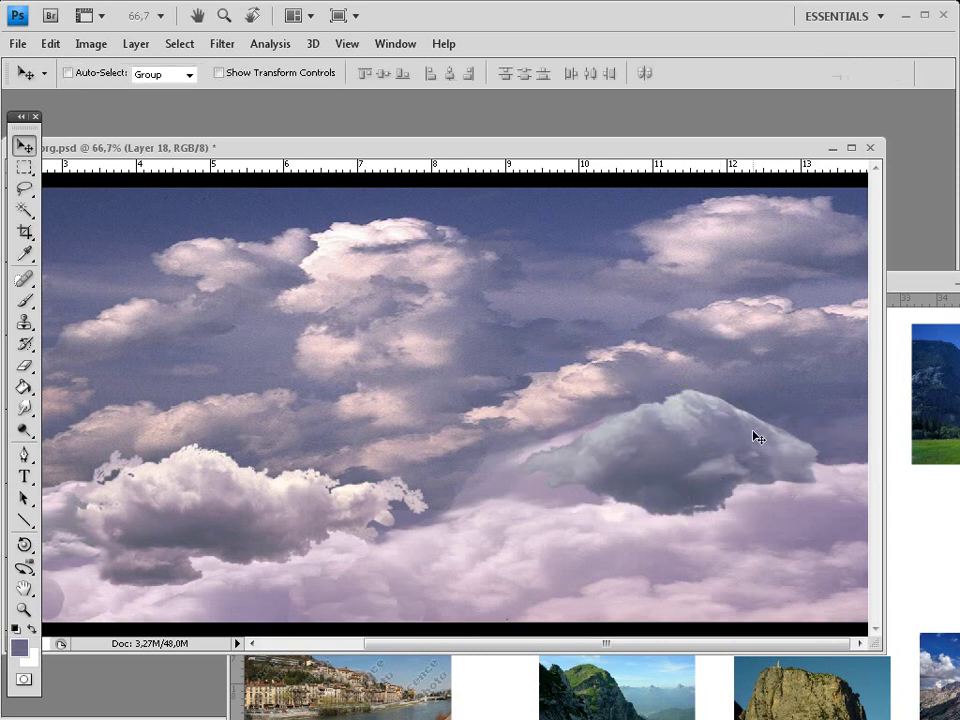
Adjust the warped cloud's Levels to brighten its highlights and slightly deepen its shadows
key(ctrl+l)
drag(686, 209, 261, 85)
drag(346, 290, 322, 288)
drag(111, 291, 116, 291)
click(408, 137)
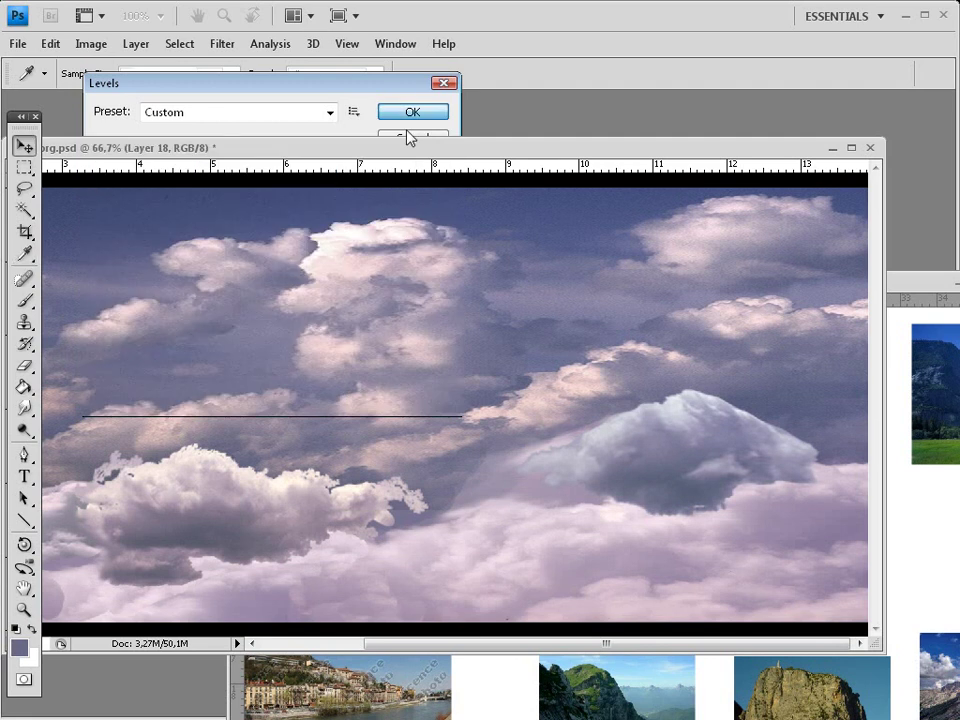
Use Color Balance to shift the cloud's highlights +13 toward red and -17 toward yellow
key(ctrl+b)
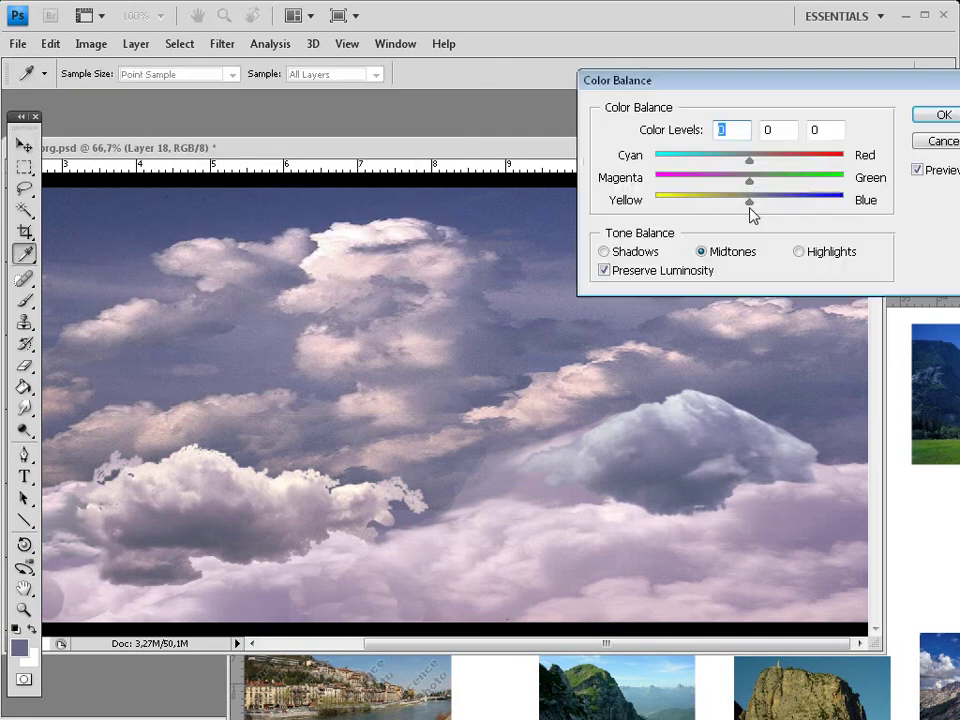
click(799, 252)
drag(749, 200, 761, 161)
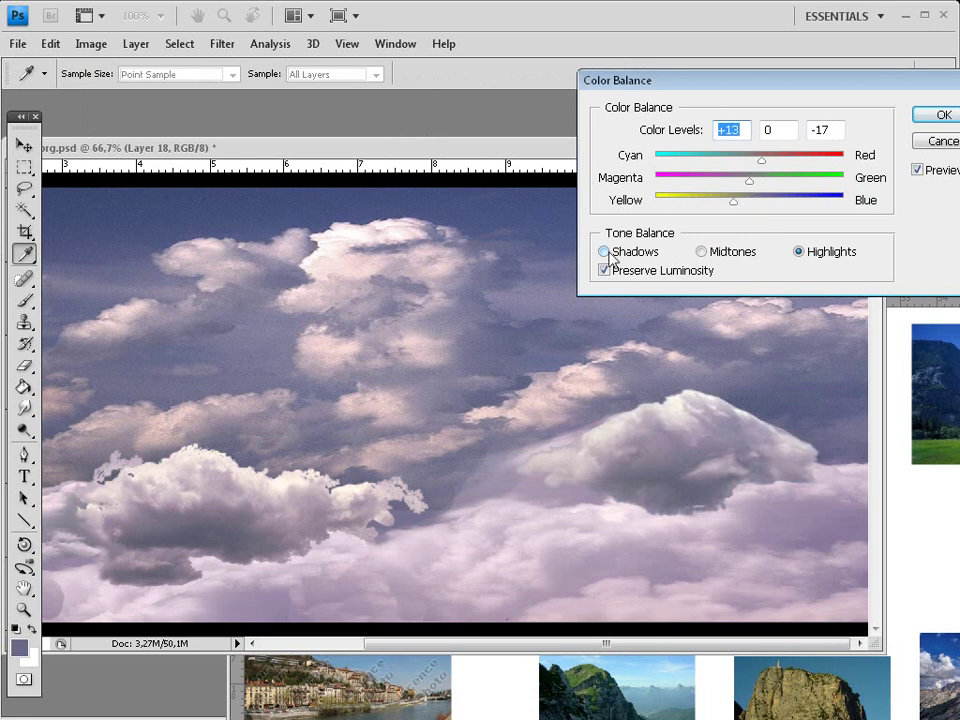
click(606, 251)
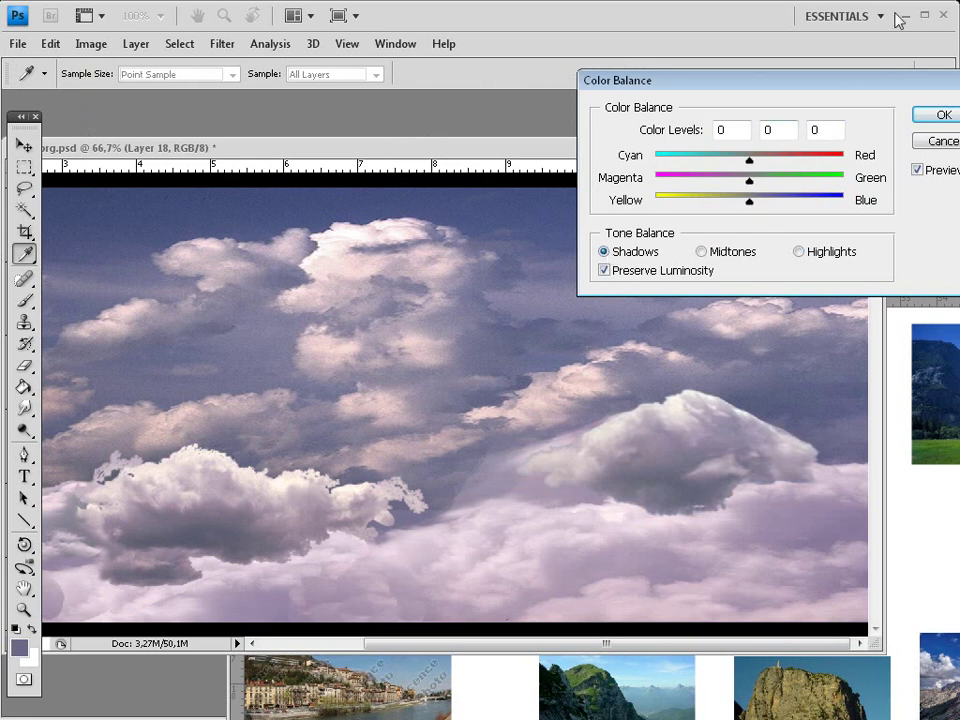
click(942, 115)
Nudge the warped cloud on the cloud bank and scale it down to 73.6% with Free Transform
key(v)
key(ctrl+minus)
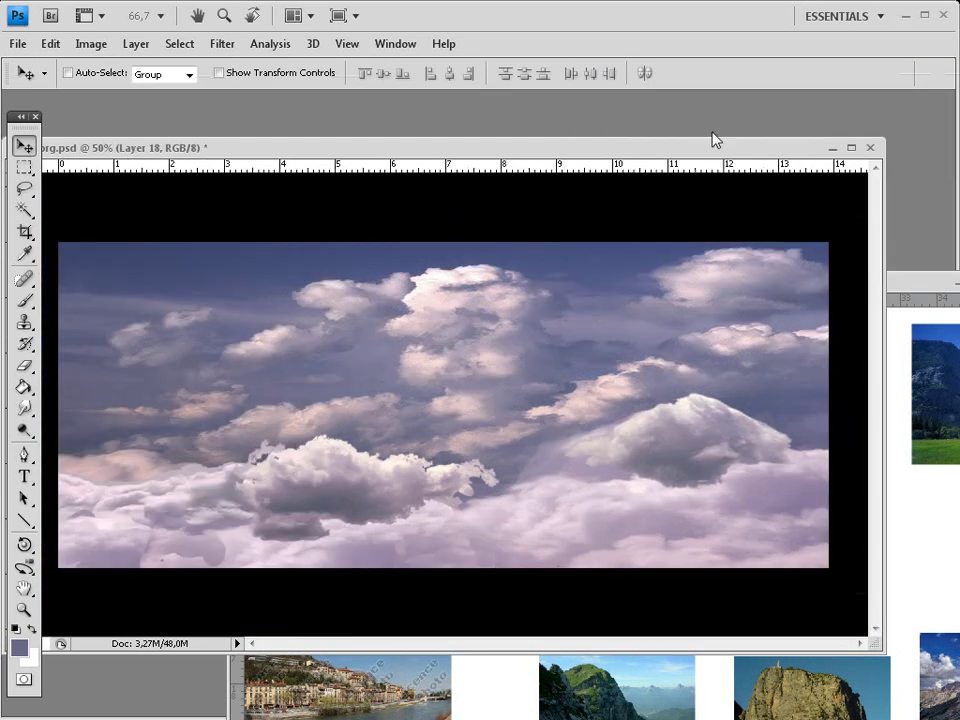
key(ctrl+minus)
key(ctrl+minus)
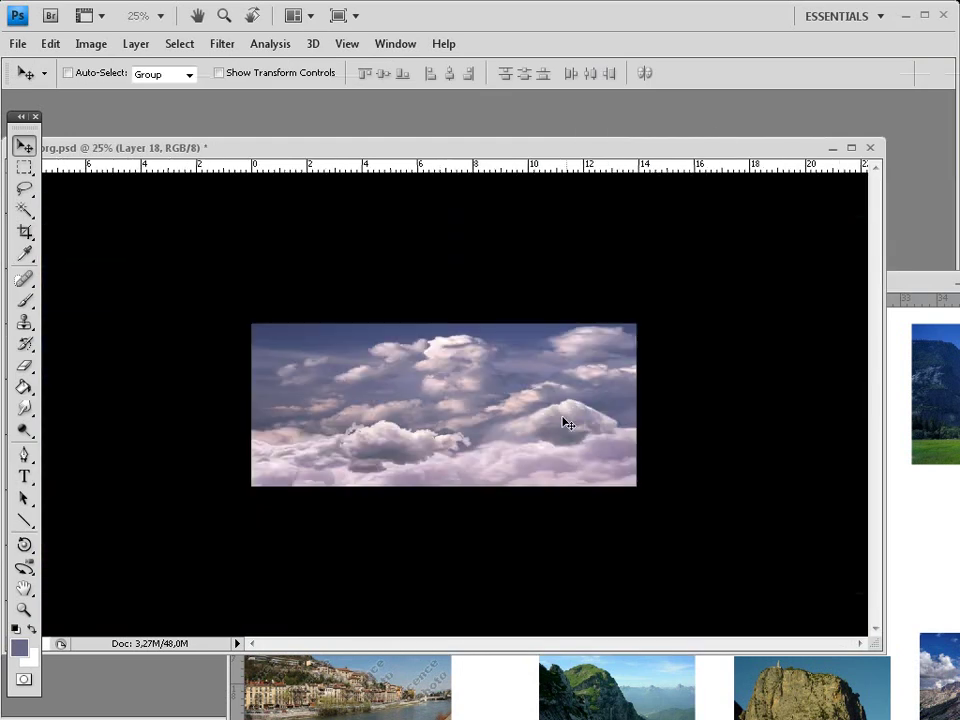
drag(561, 444, 563, 402)
key(ctrl+t)
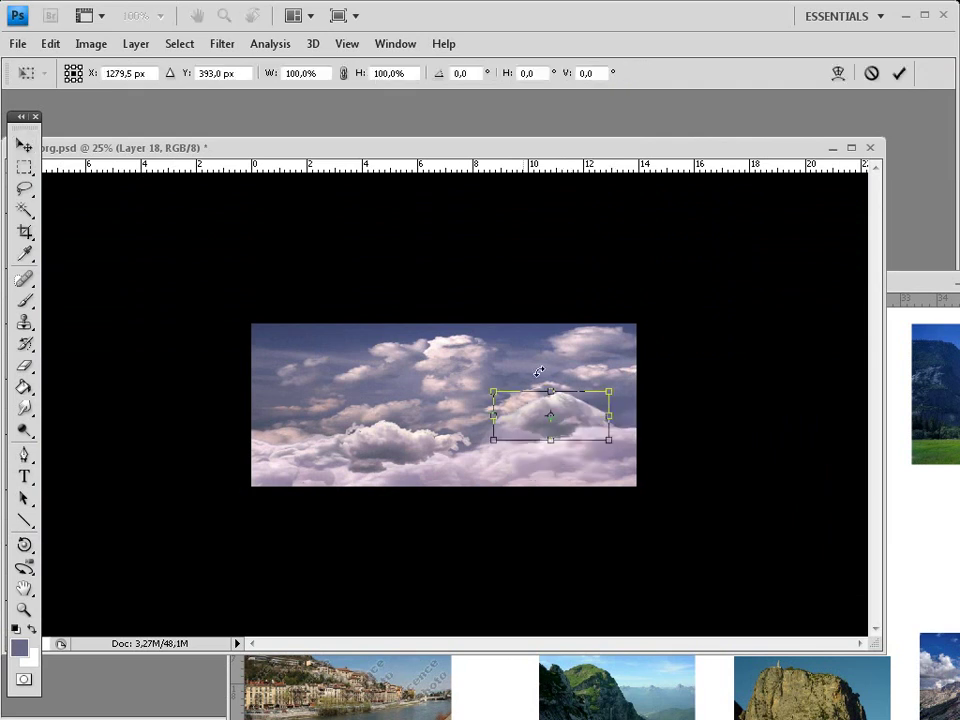
drag(493, 391, 524, 405)
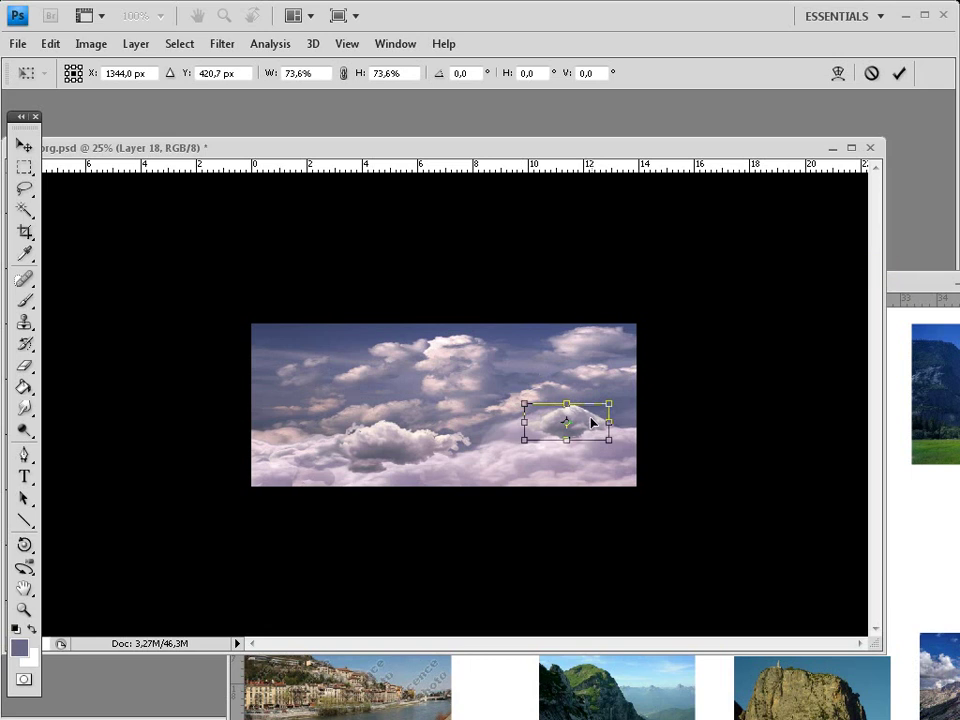
key(Return)
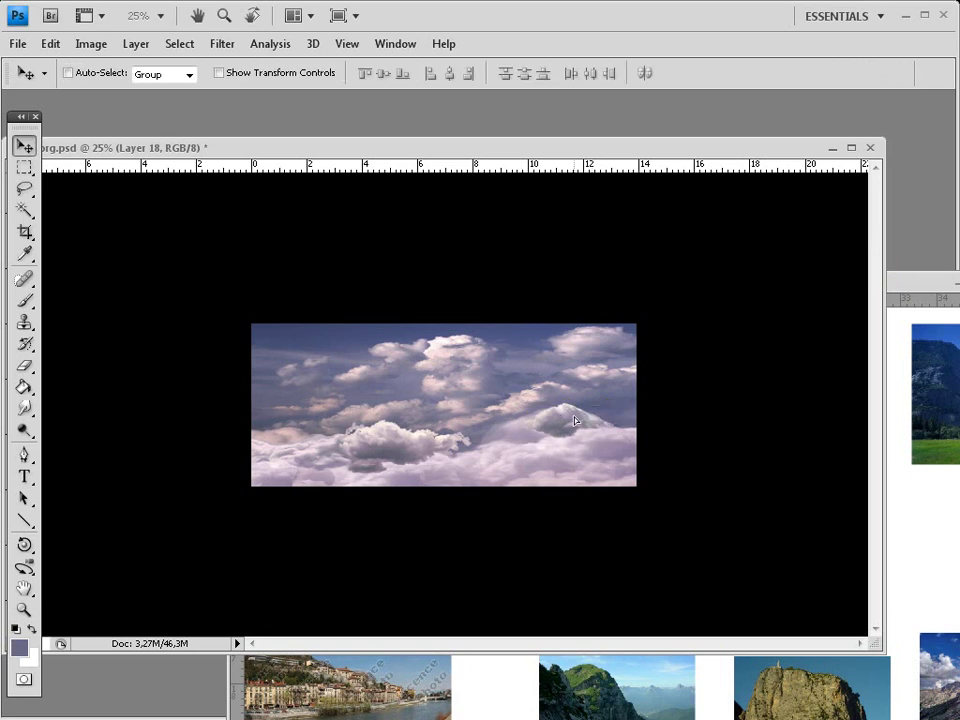
Move the reduced cloud left along the cloud bank, beneath the pink diagonal cloud
key(ctrl+plus)
key(ctrl+plus)
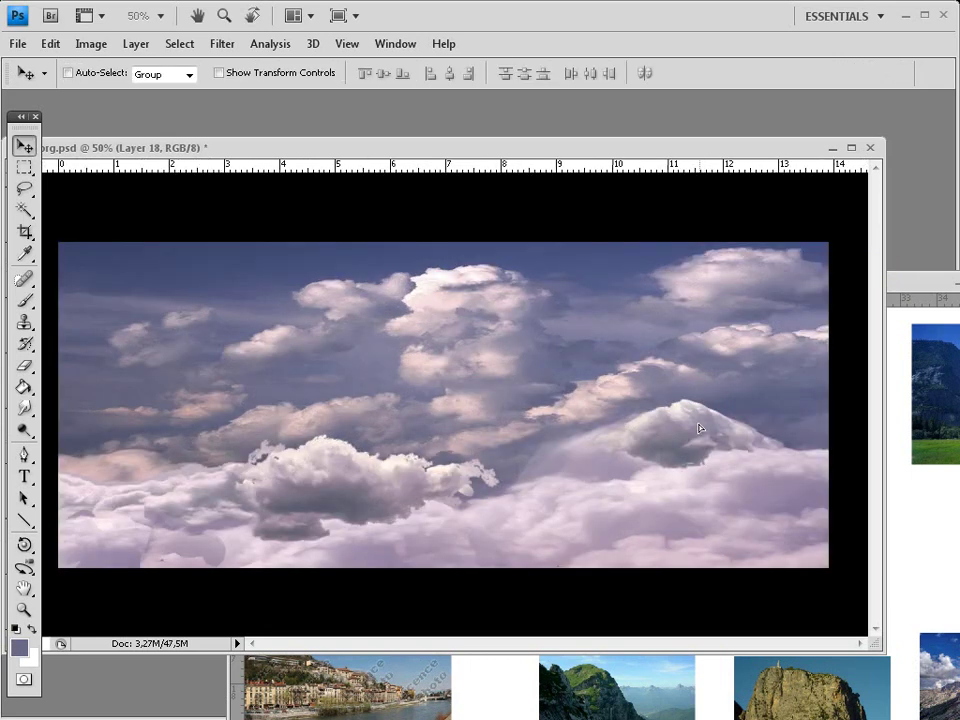
drag(700, 428, 612, 431)
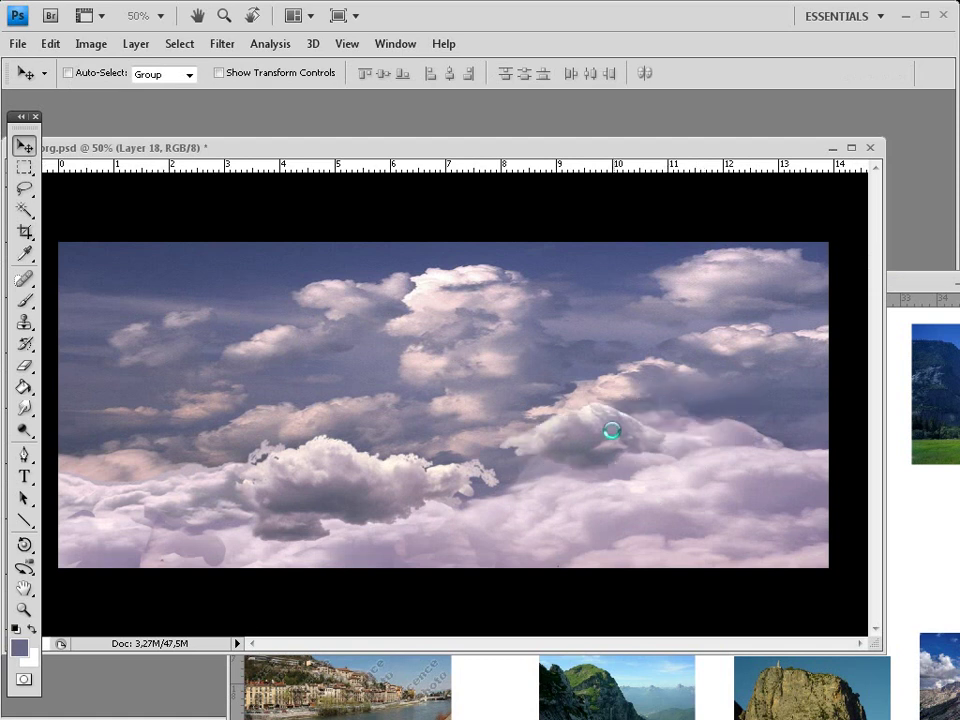
key(ctrl+minus)
key(ctrl+minus)
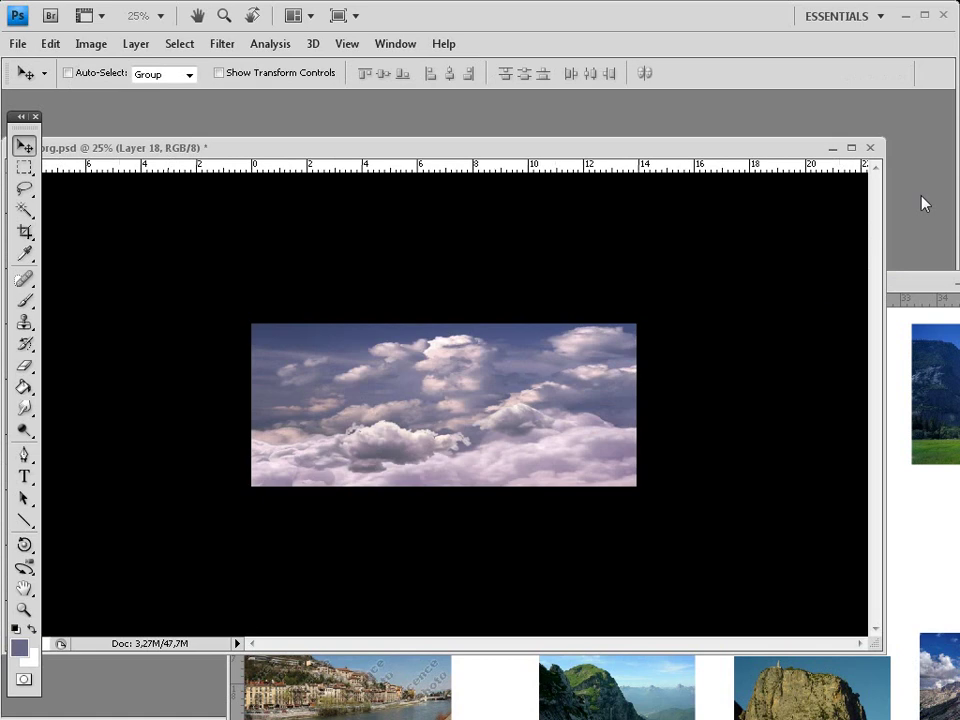
key(ctrl+plus)
key(ctrl+plus)
drag(590, 150, 621, 94)
Select the large ragged foreground cloud on Layer 14 and shift it slightly right
key(ctrl)
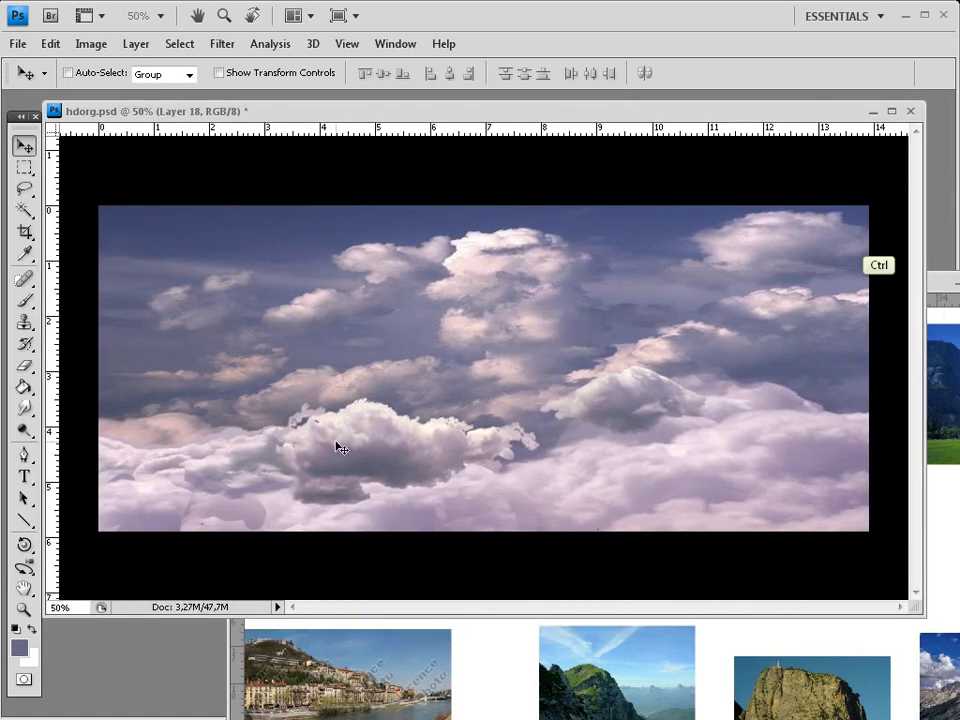
ctrl+click(341, 449)
click(24, 365)
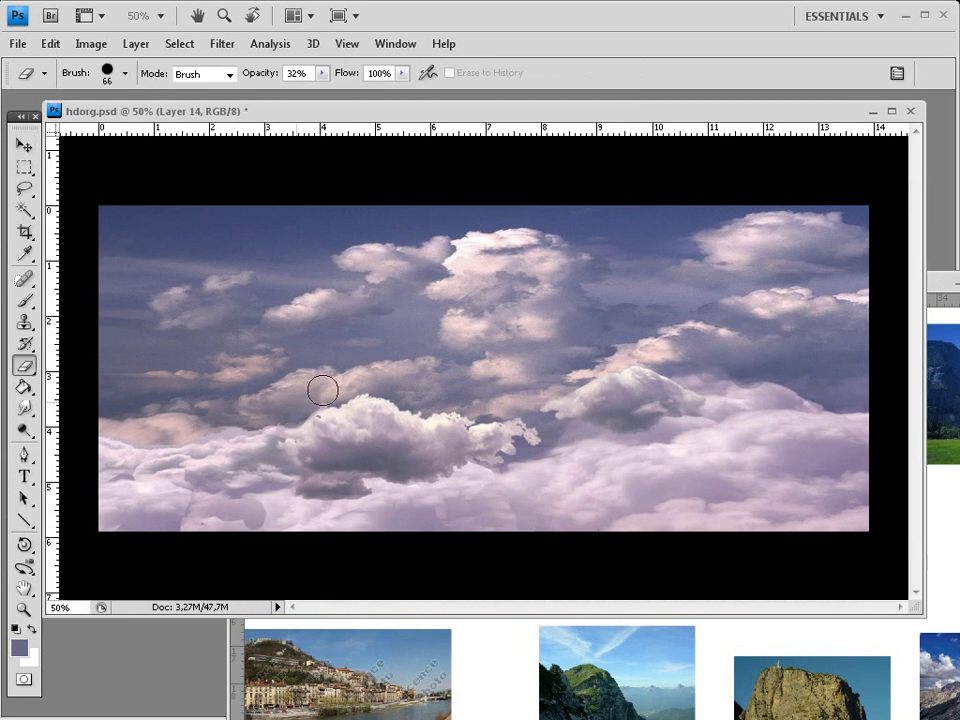
click(24, 146)
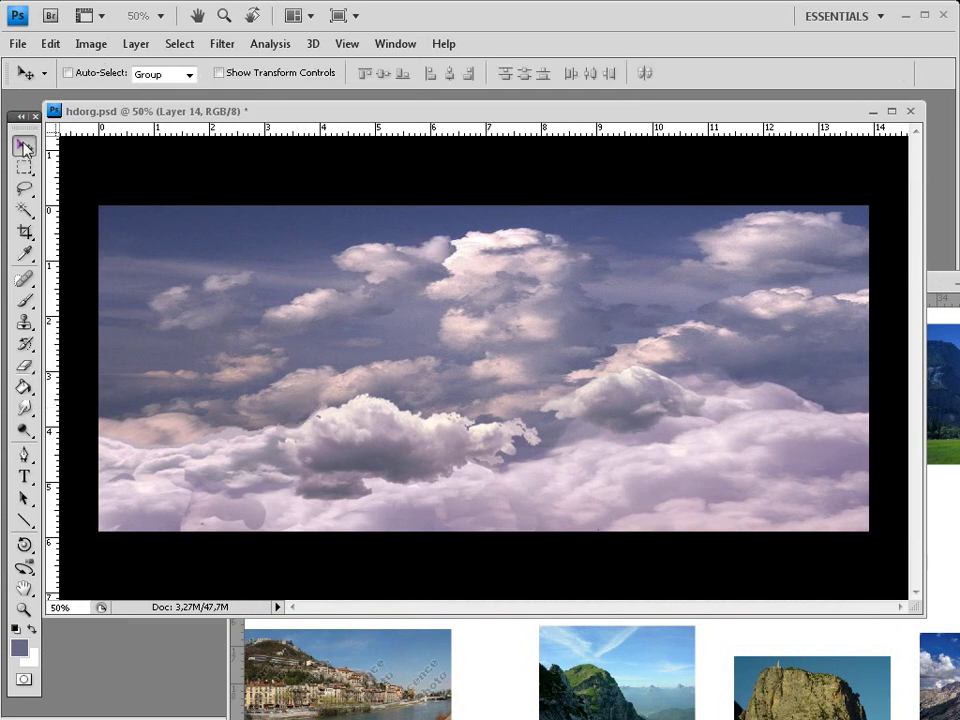
mouse_move(343, 419)
mouse_down()
mouse_move(333, 415)
mouse_move(361, 422)
mouse_up()
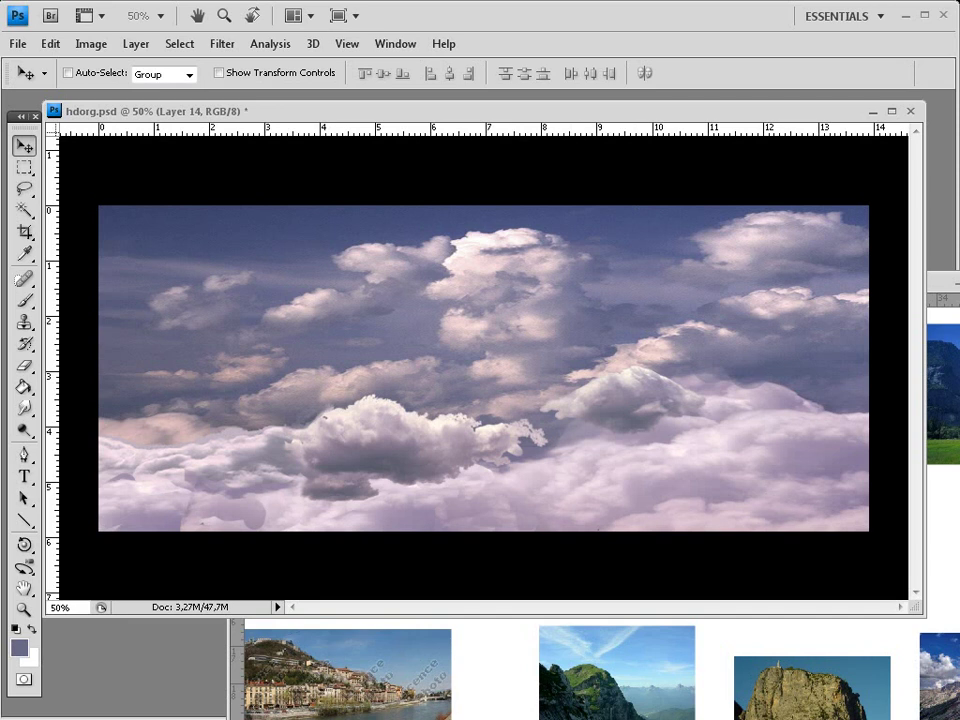
Delete the unused Layer 13 and Layer 11
key(shift)
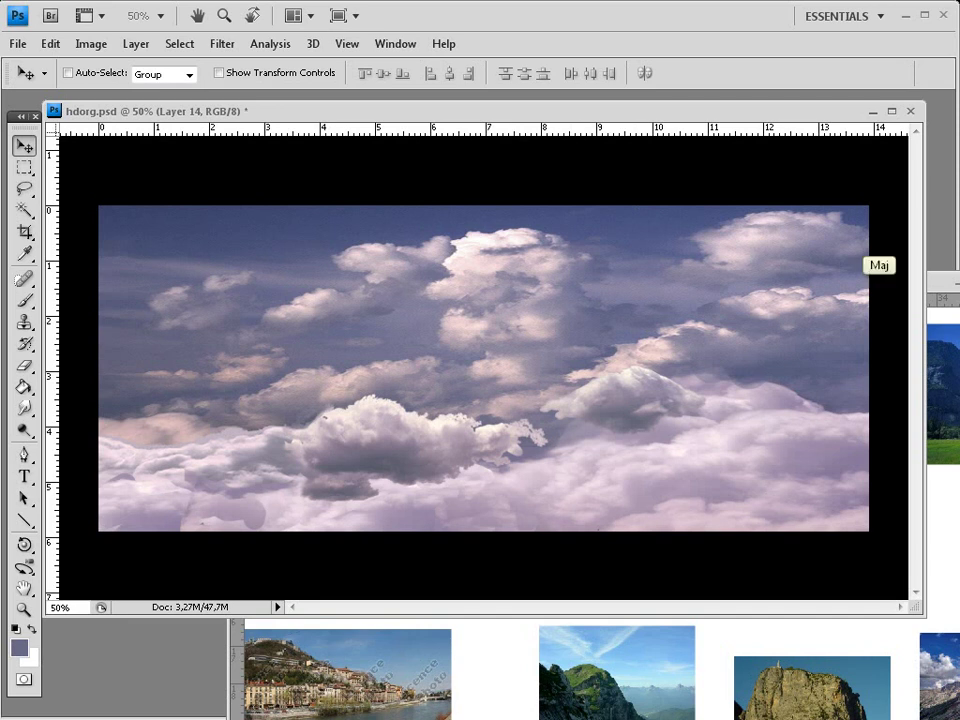
drag(958, 215, 800, 229)
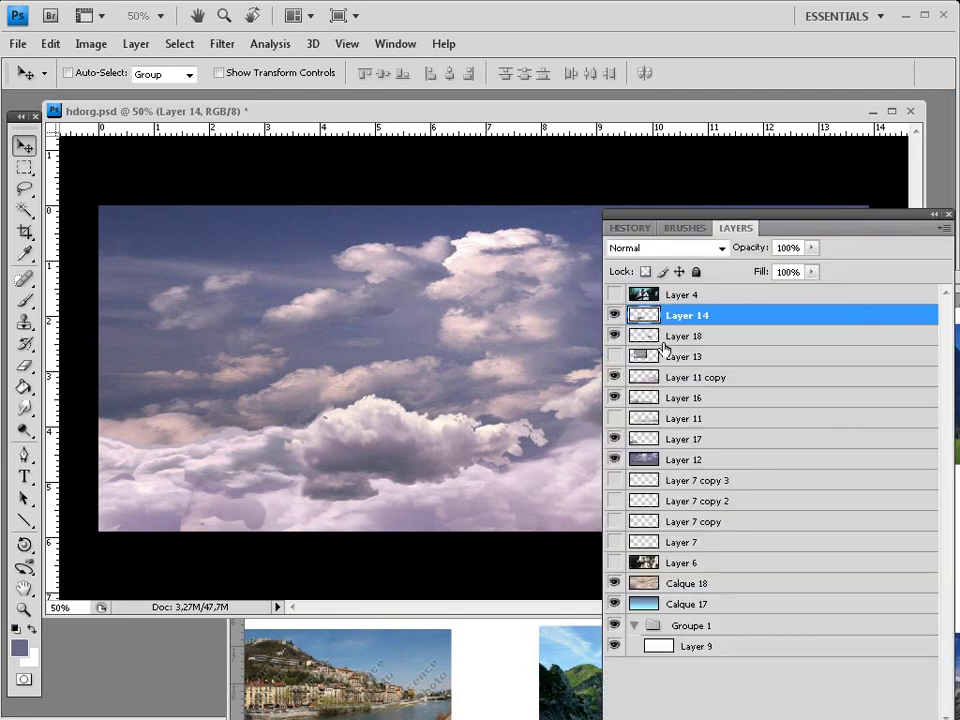
drag(664, 346, 766, 380)
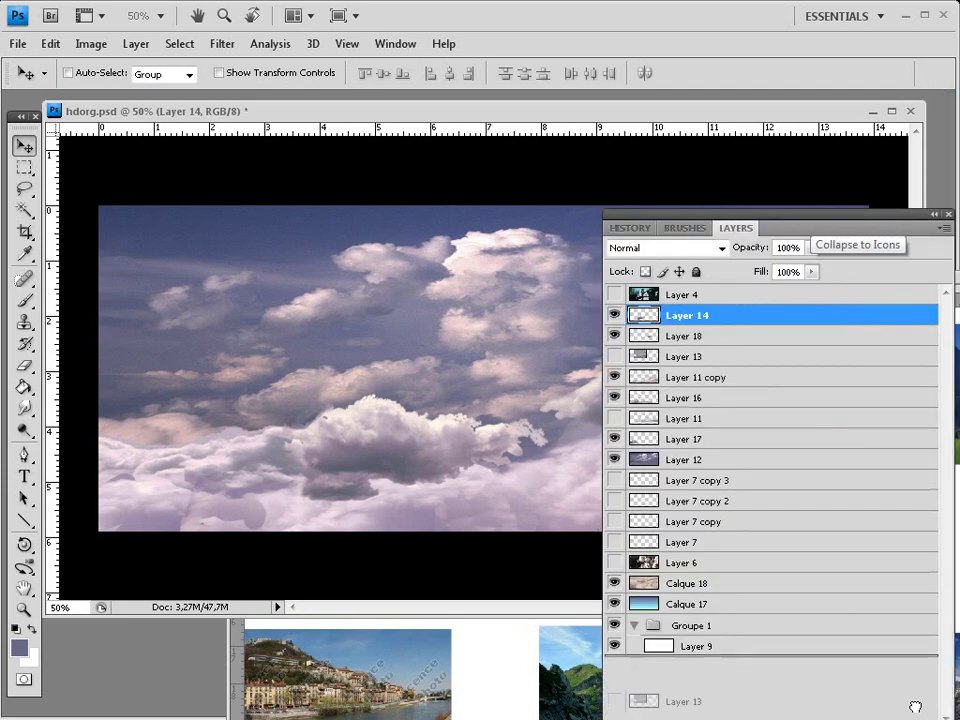
click(818, 356)
drag(852, 209, 742, 99)
drag(748, 242, 816, 625)
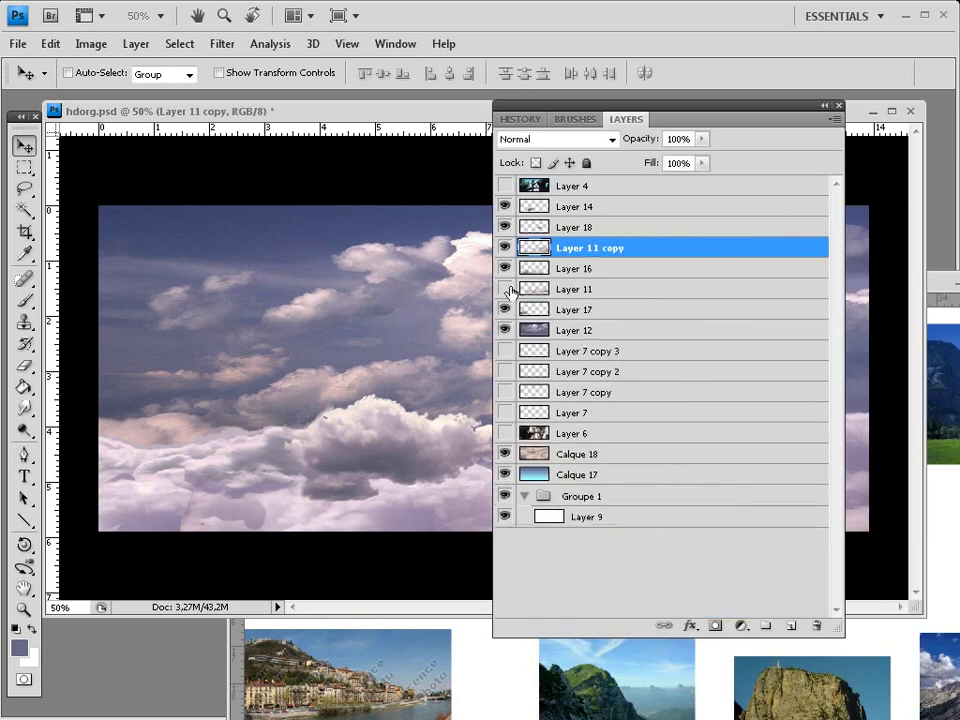
click(505, 289)
drag(610, 289, 815, 625)
Move the six cloud layers, Layer 14 through Layer 12, below Layer 6 and directly above Calque 18, keeping them visible
drag(505, 206, 503, 316)
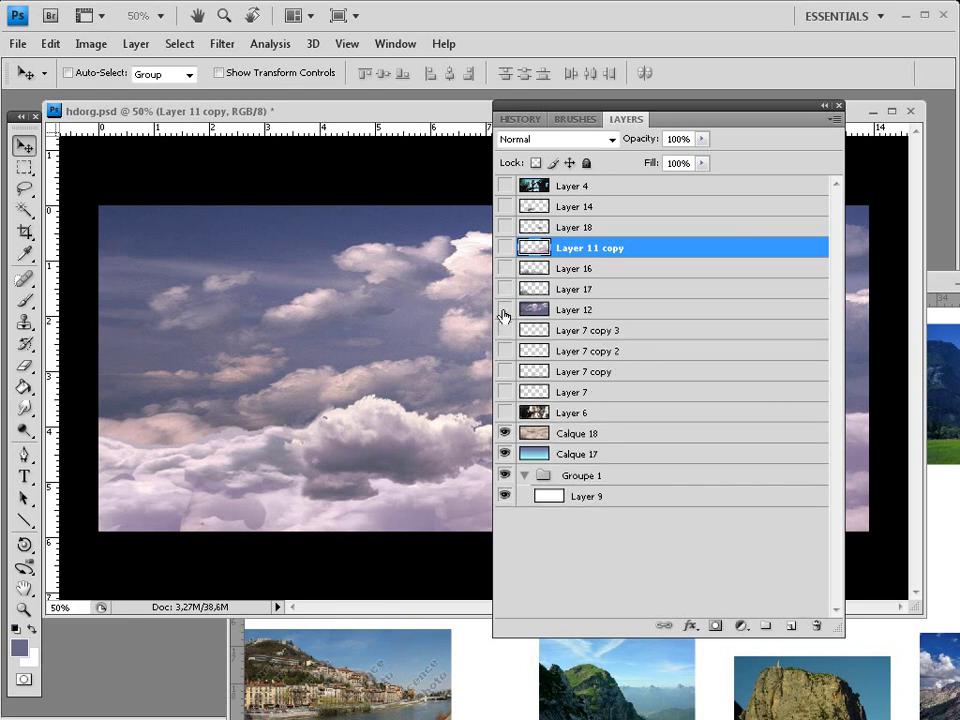
drag(505, 206, 505, 309)
click(631, 210)
shift+click(622, 309)
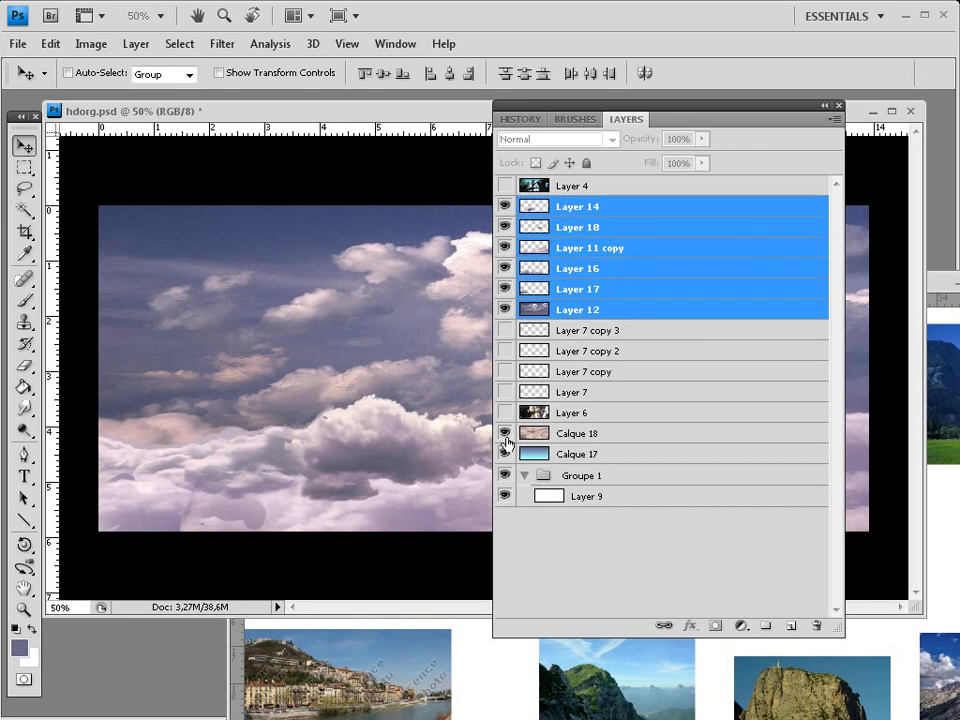
drag(506, 207, 506, 311)
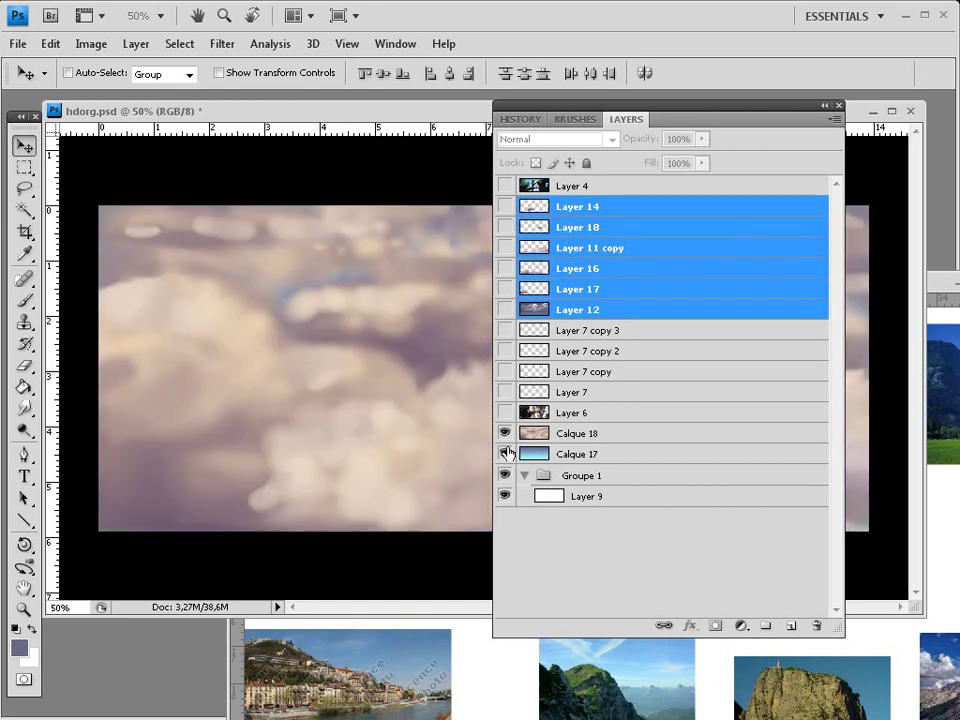
click(507, 454)
click(505, 453)
drag(600, 241, 582, 429)
click(503, 392)
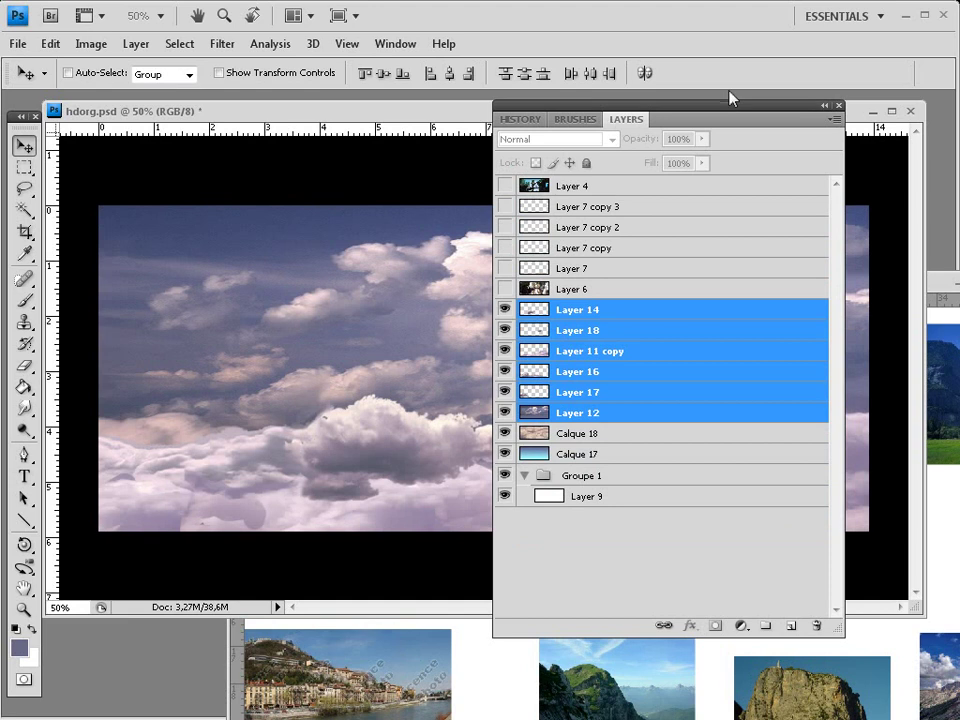
drag(730, 103, 958, 103)
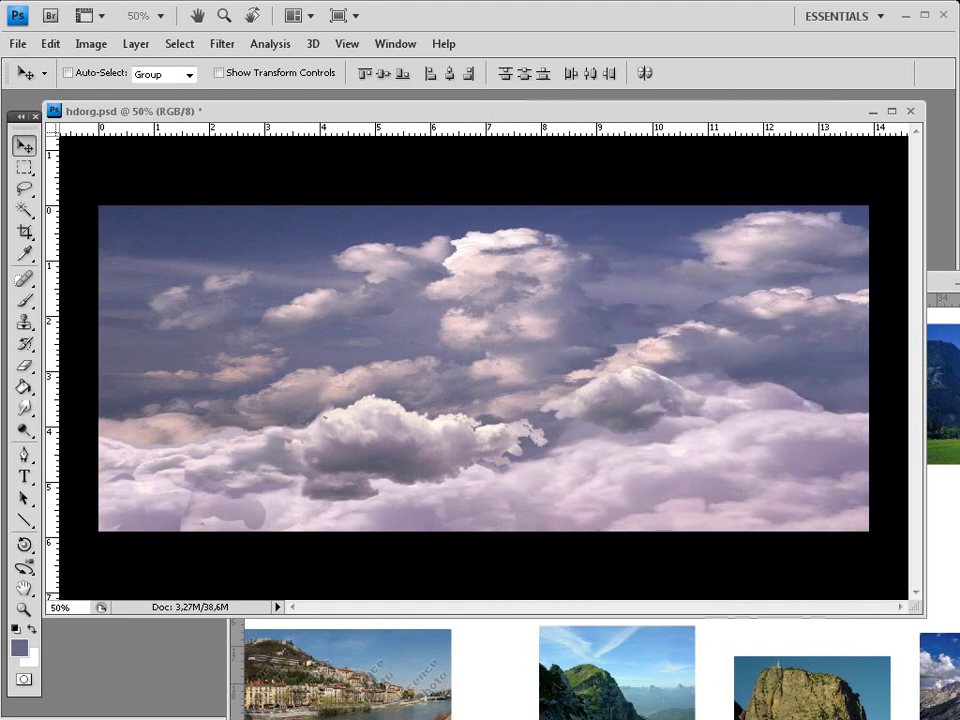
key(ctrl+z)
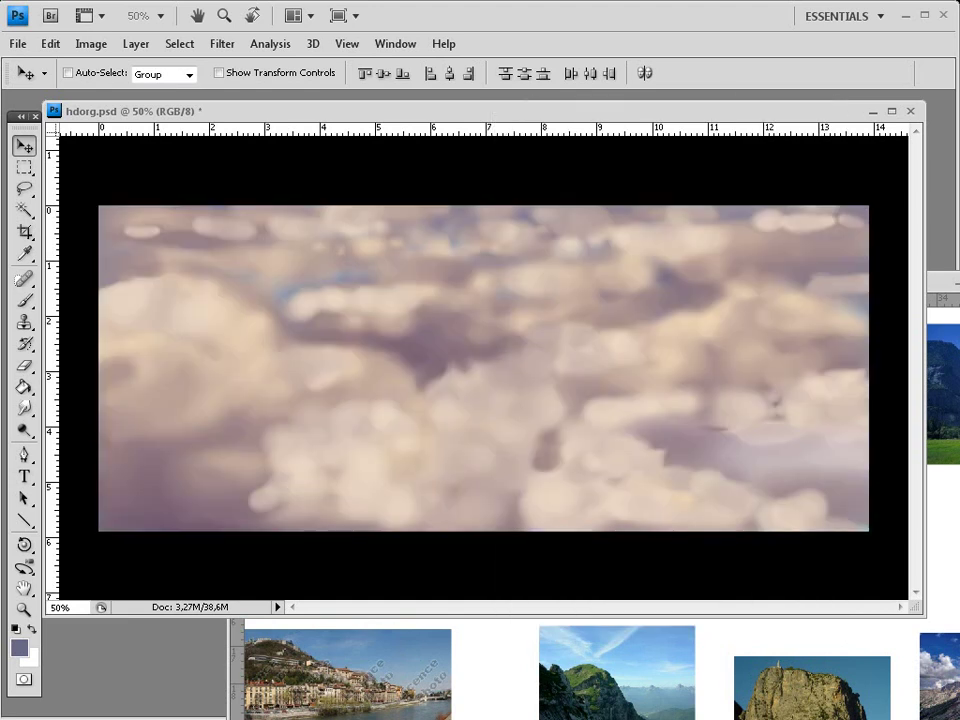
key(ctrl+z)
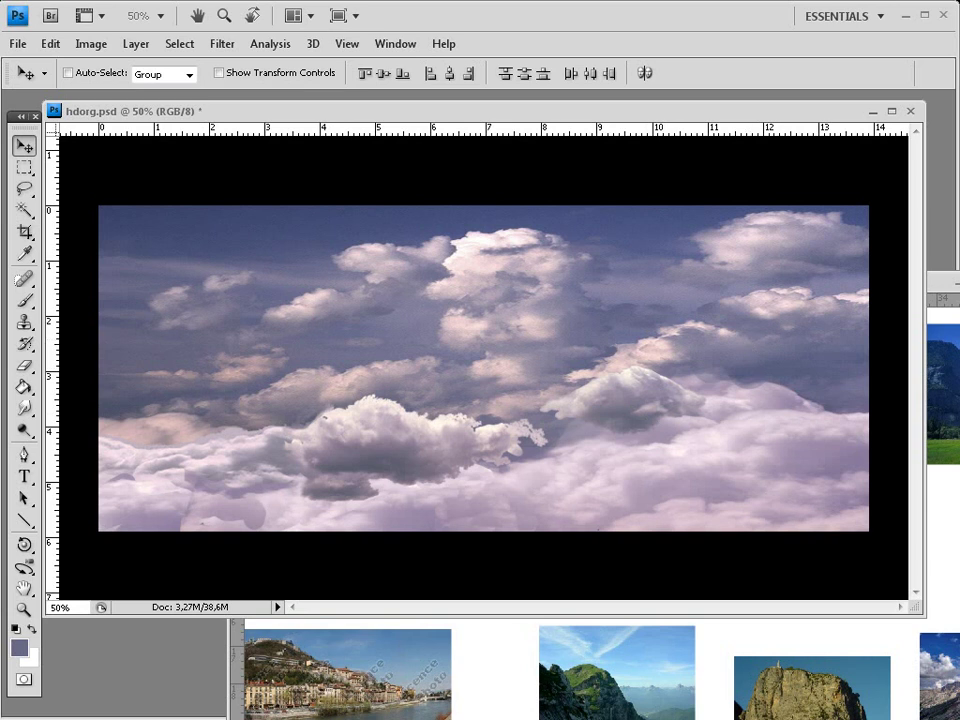
Show the rock-arch painting on Layer 6 and erase its pale background patches around the bridge with the Eraser at 100% opacity
key(ctrl+v)
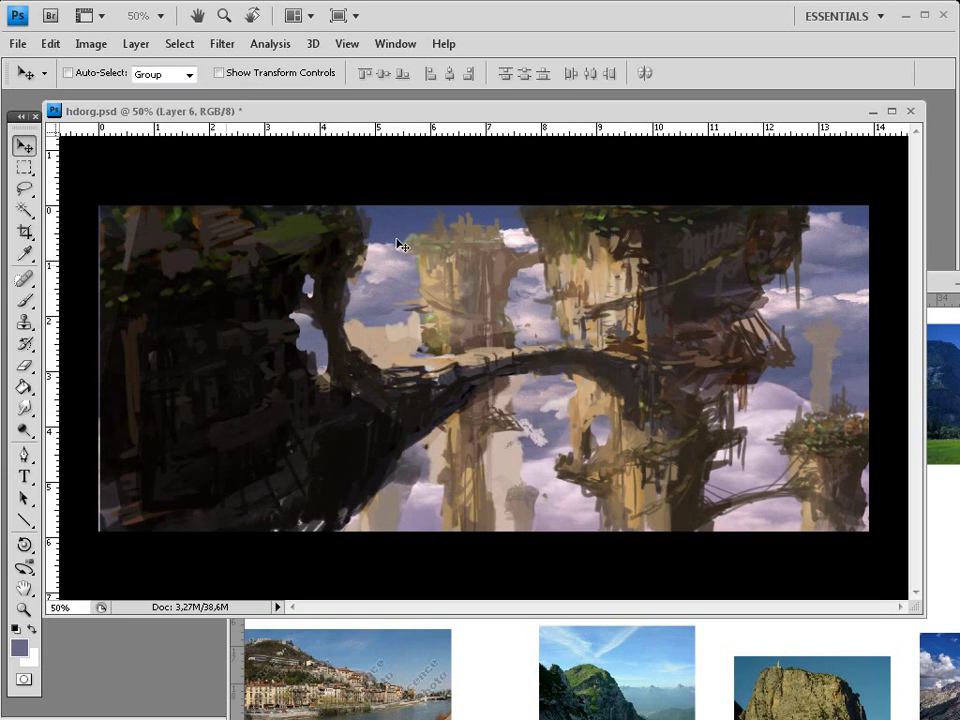
key(e)
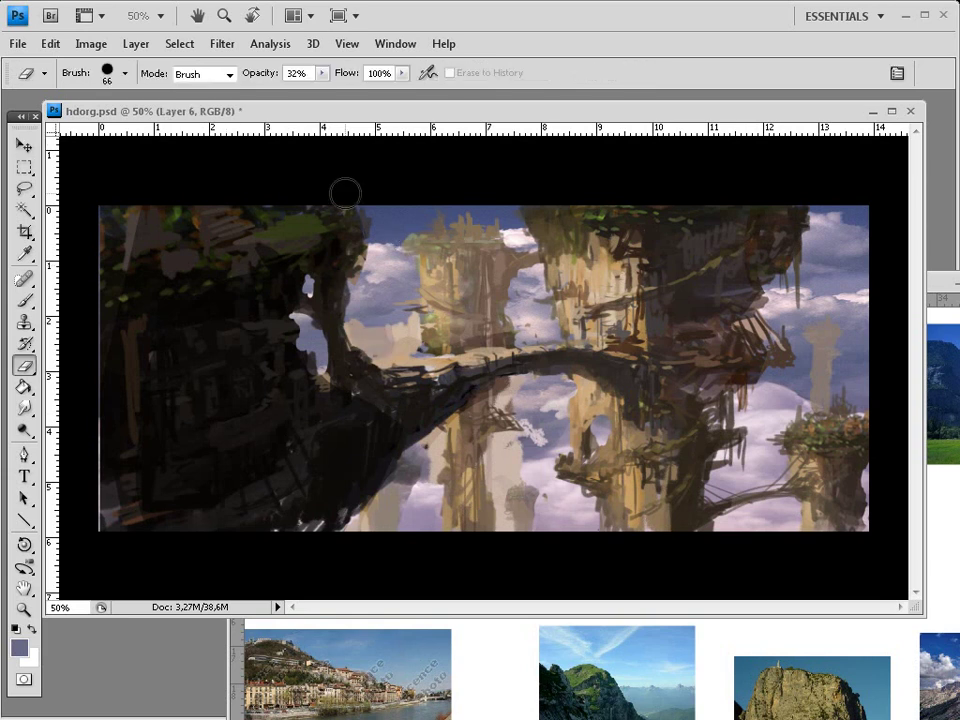
mouse_move(322, 73)
mouse_down()
mouse_move(318, 111)
mouse_move(424, 100)
mouse_up()
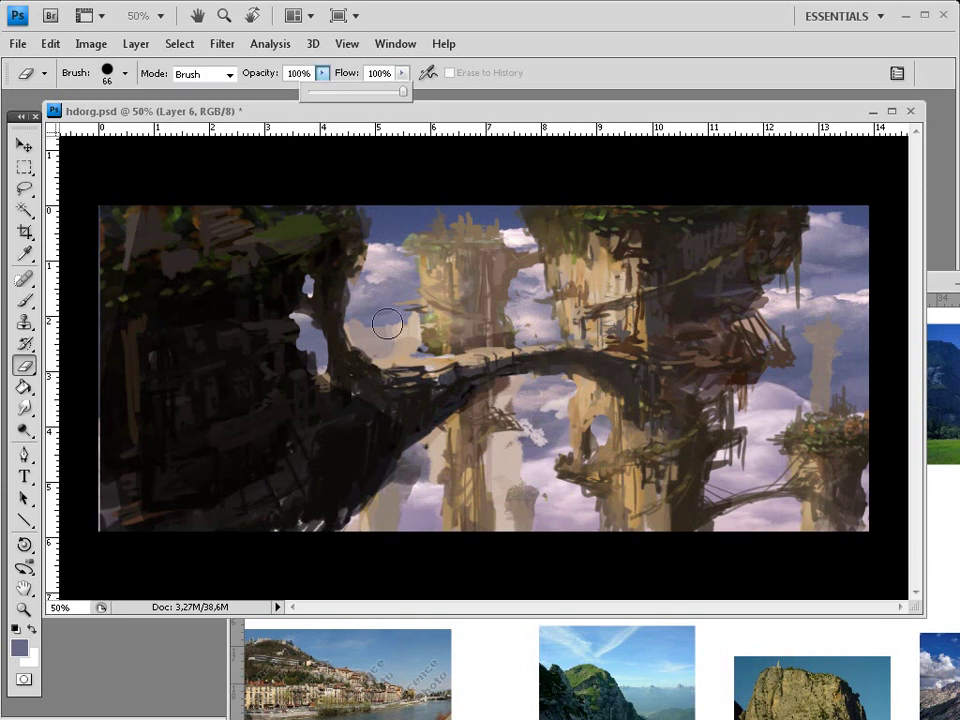
drag(387, 323, 403, 330)
mouse_move(398, 482)
mouse_down()
mouse_move(407, 520)
mouse_move(533, 485)
mouse_up()
right_click(605, 482)
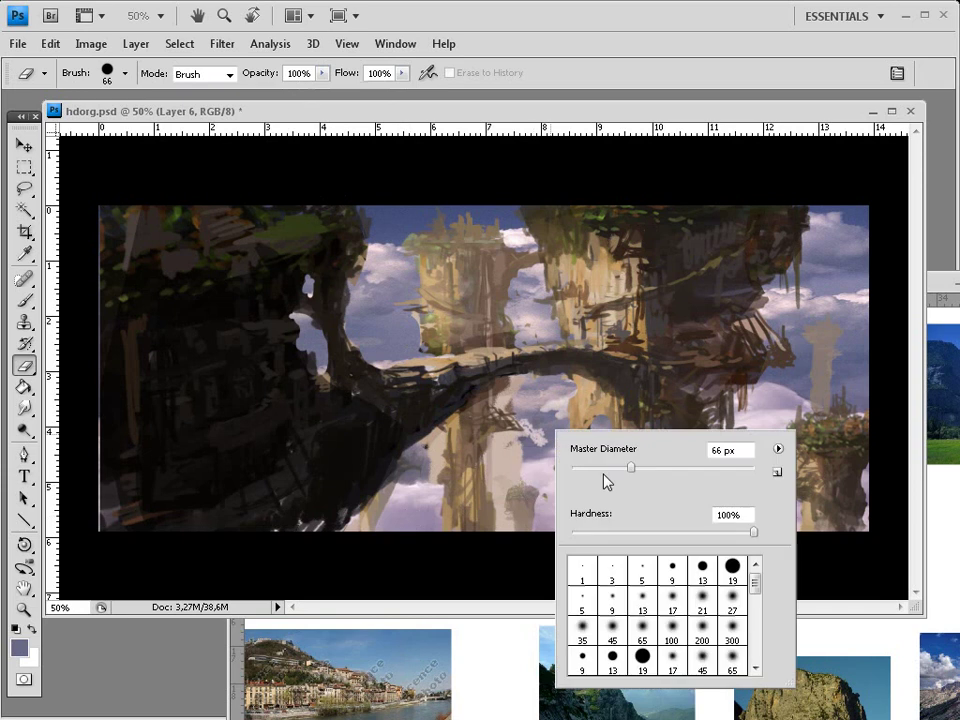
click(603, 470)
Select the pale distant column beneath the bridge on Layer 6 with the Magic Wand, delete it and deselect
click(24, 211)
click(521, 437)
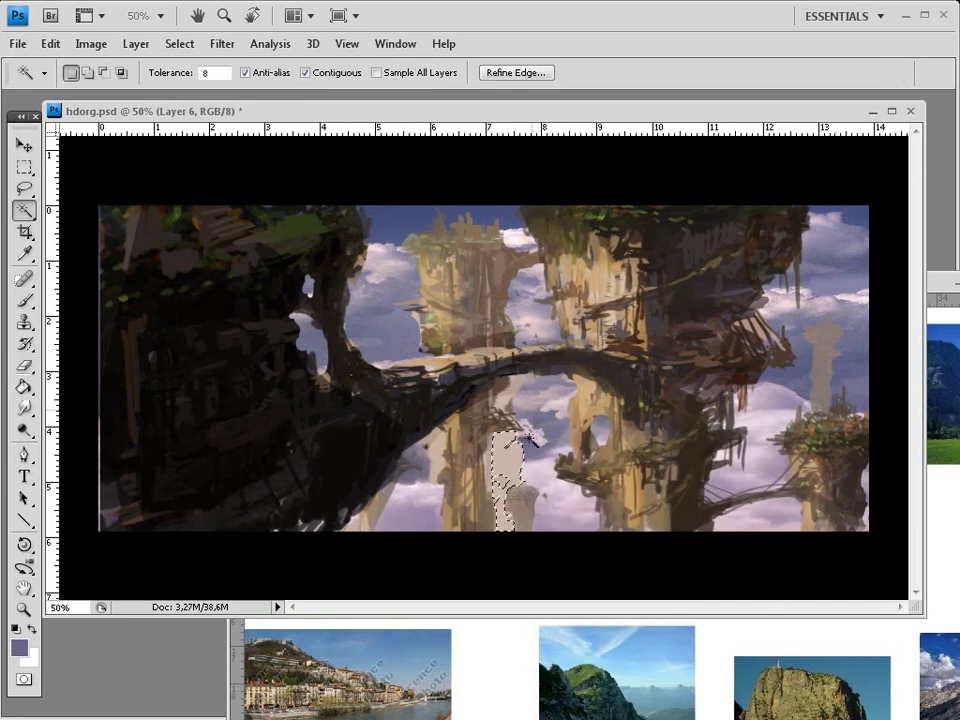
key(Delete)
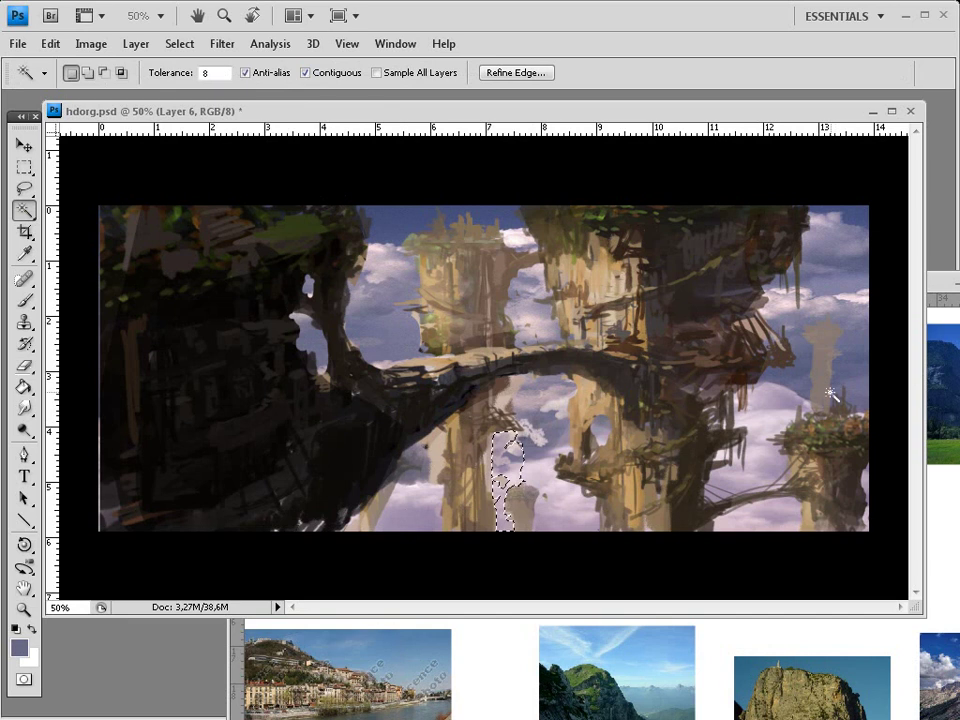
key(ctrl+d)
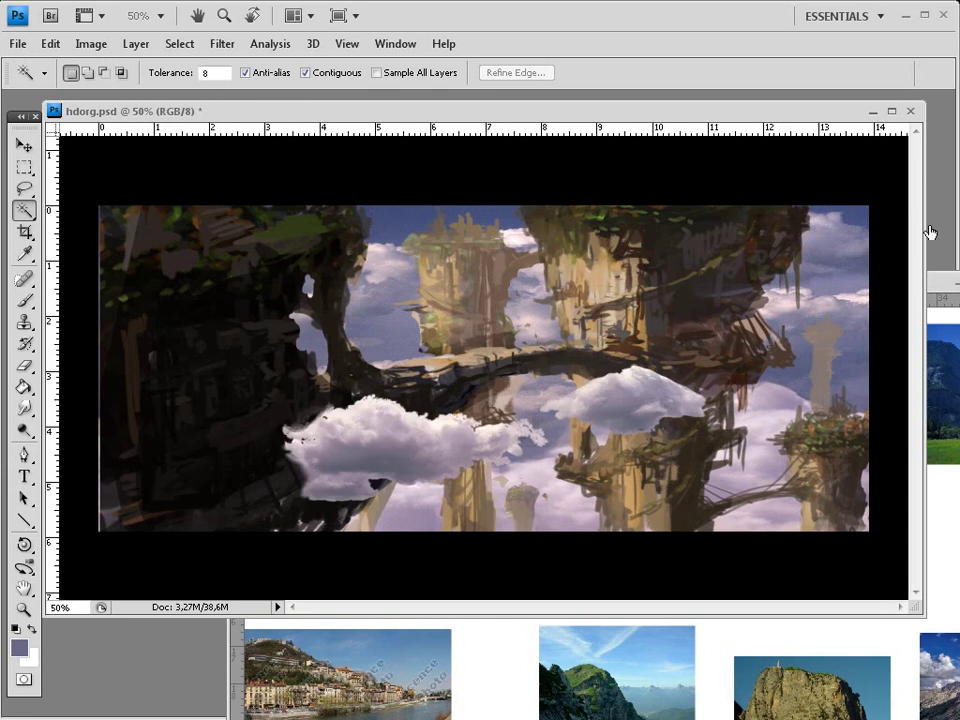
Hide the rulers, merge the two foreground clouds into Layer 14 and set its opacity to 50% over the rock painting
key(ctrl+r)
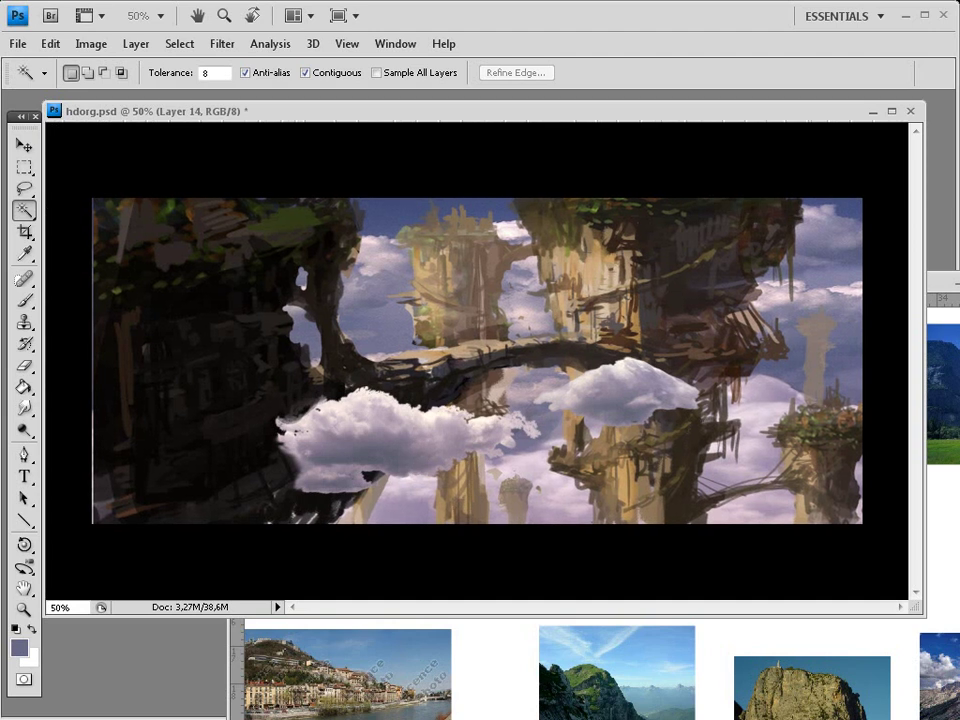
key(ctrl+e)
key(ctrl+z)
key(ctrl+shift+alt+e)
key(5)
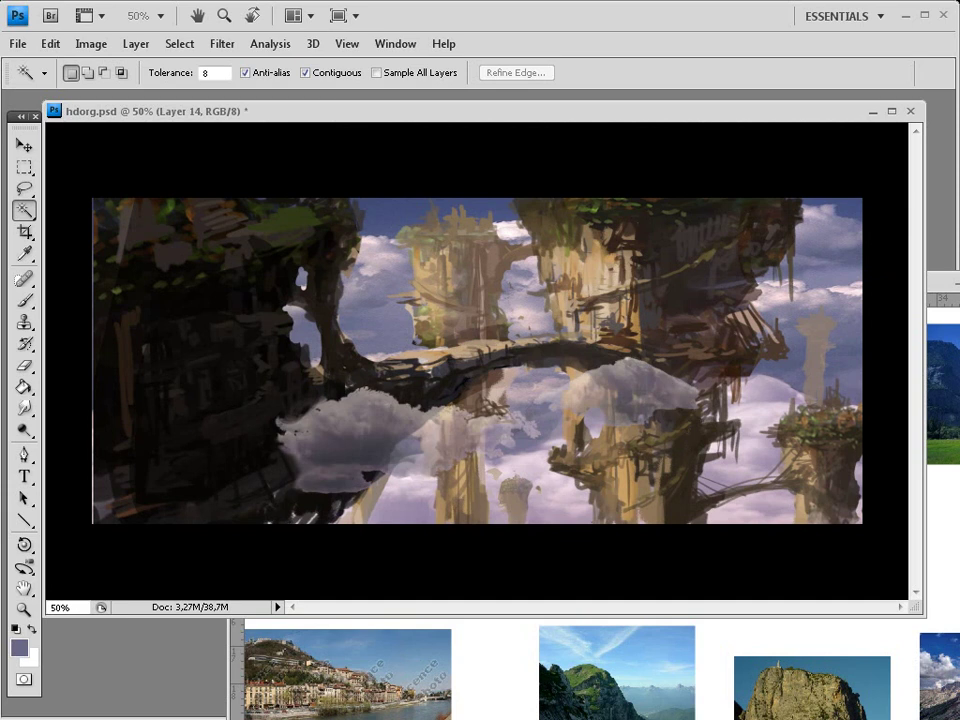
Set the Layer 14 clouds' opacity to 70% and move them over the lower rock columns beneath the bridge's far end
key(7)
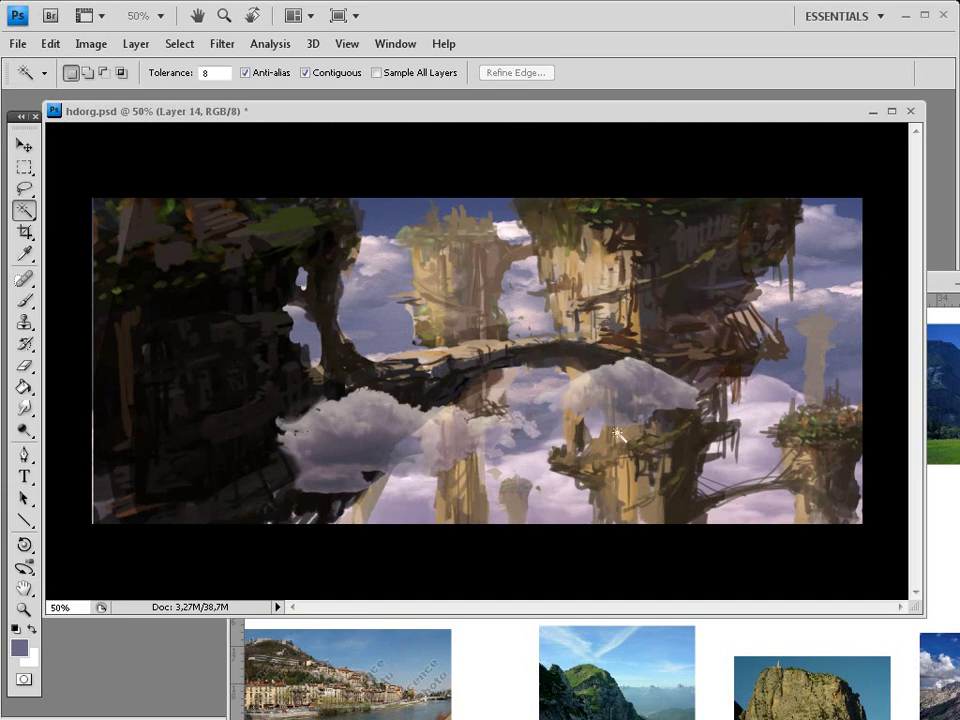
key(v)
drag(618, 433, 660, 461)
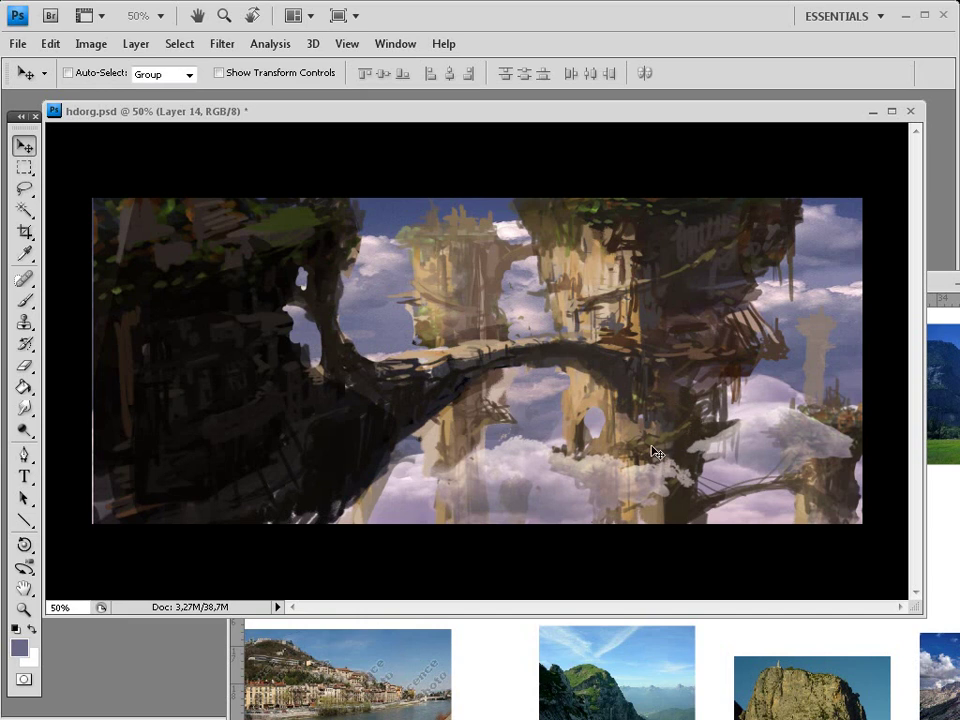
drag(545, 490, 553, 477)
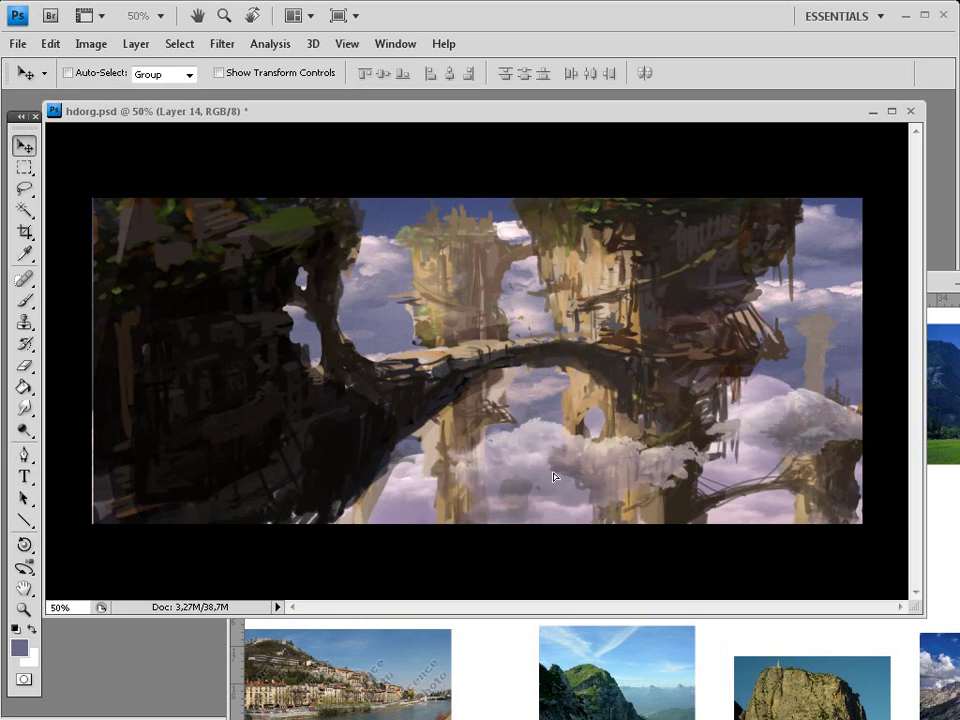
Scale the Layer 14 clouds to 77.5% and position them across the bases of the far columns
key(ctrl+t)
drag(432, 524, 525, 474)
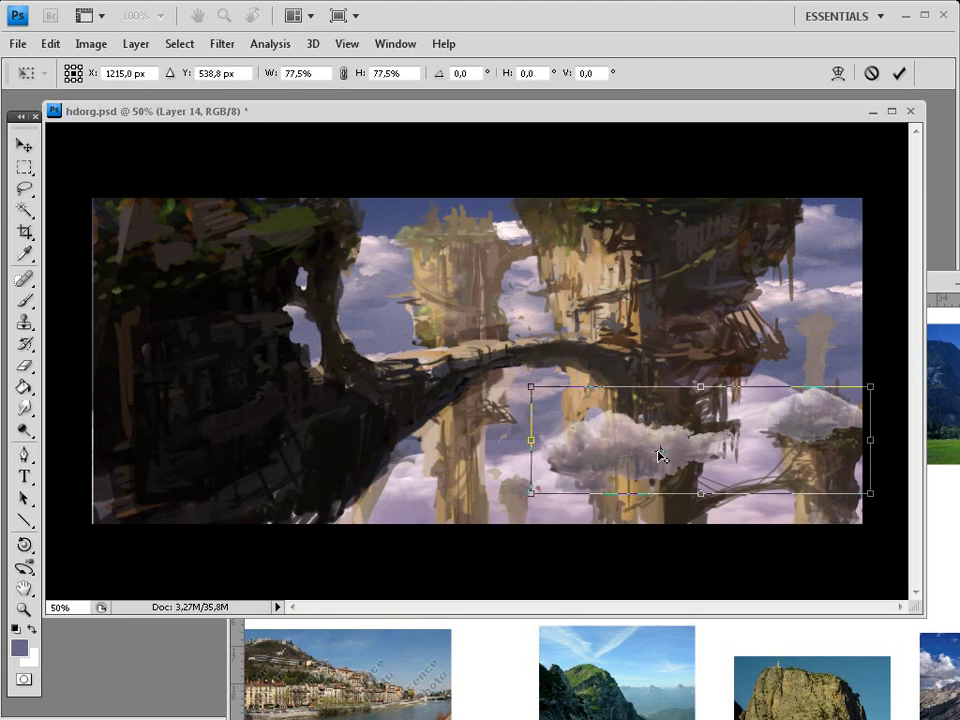
mouse_move(658, 455)
mouse_down()
mouse_move(594, 444)
mouse_move(647, 448)
mouse_up()
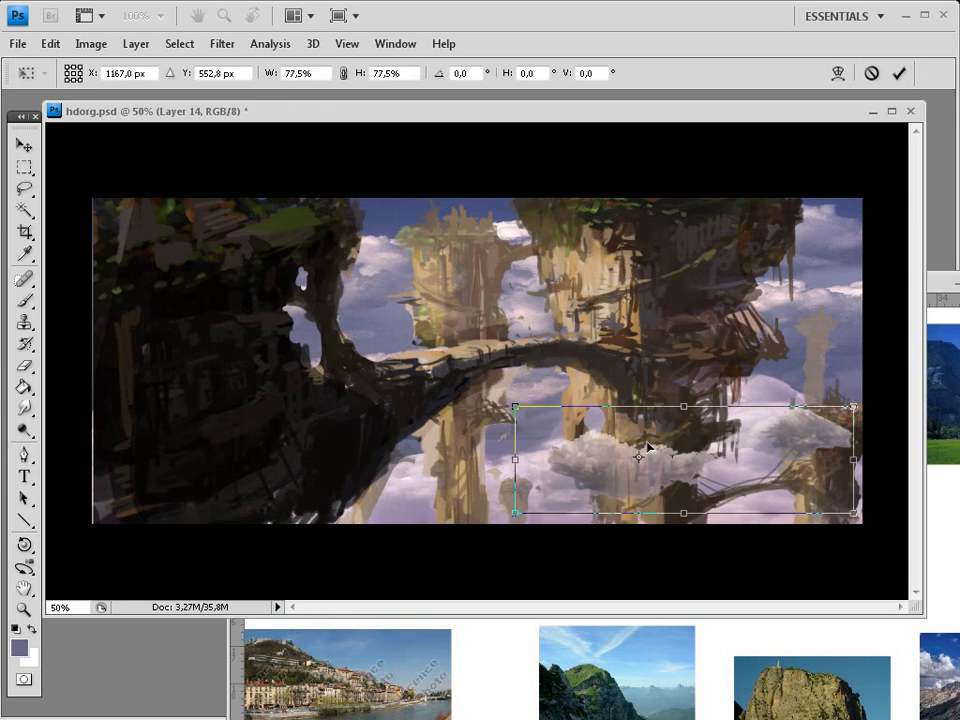
key(Return)
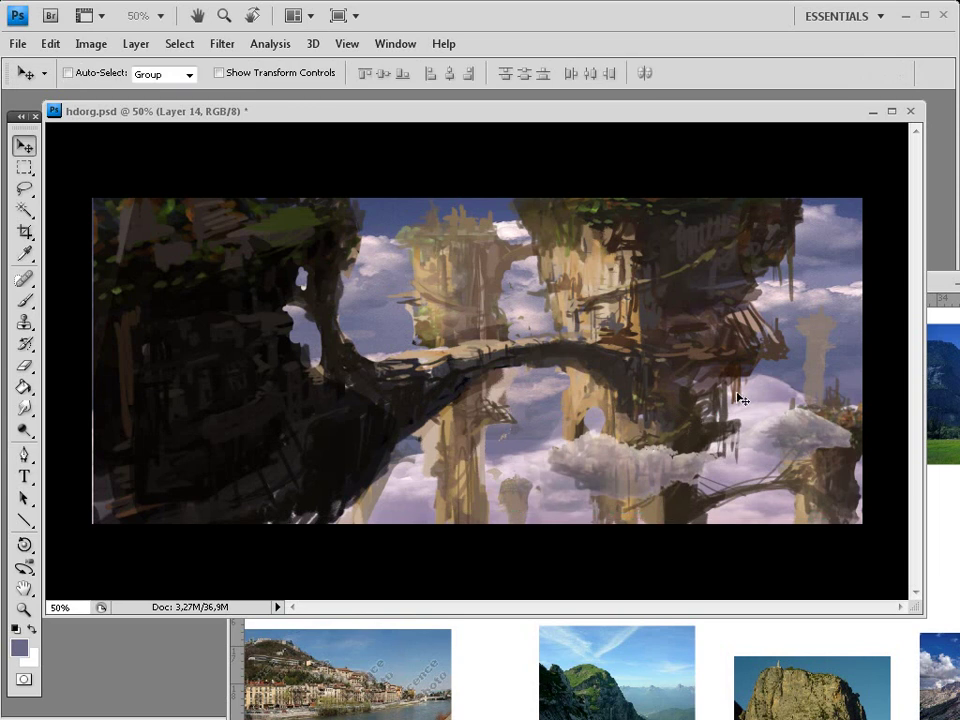
Undo the last cloud change and try the clouds in another position over the lower columns
key(ctrl+z)
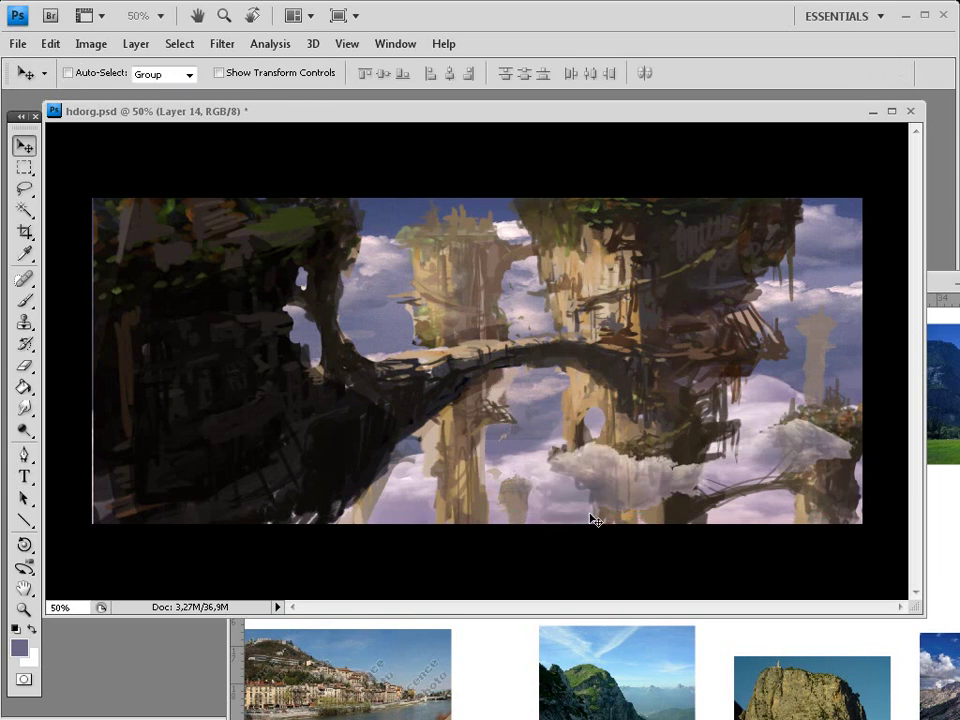
drag(595, 520, 590, 482)
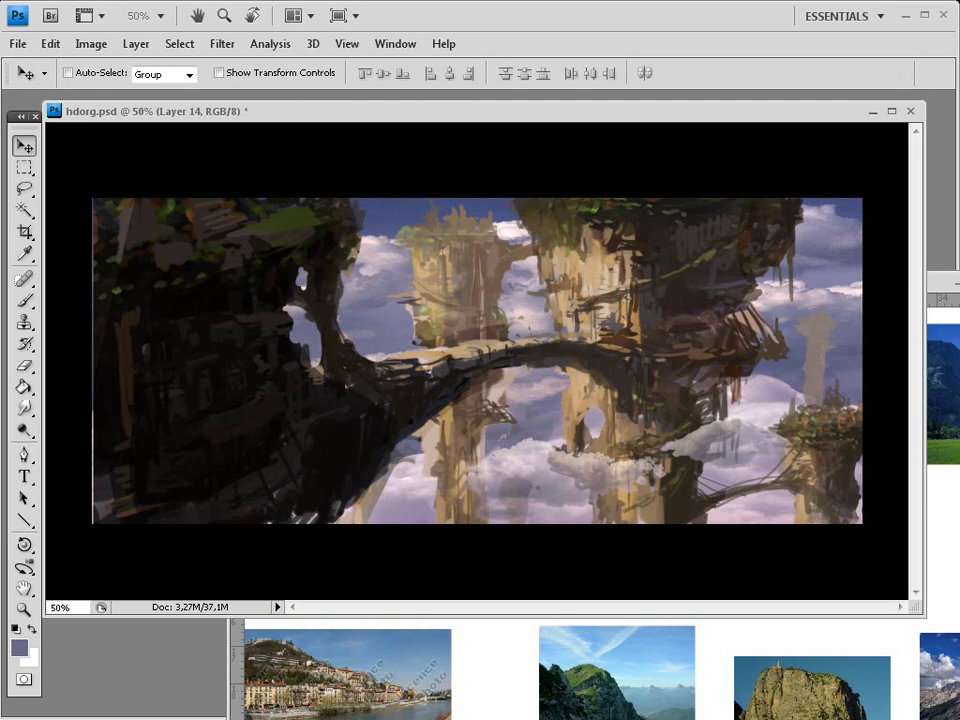
key(ctrl+z)
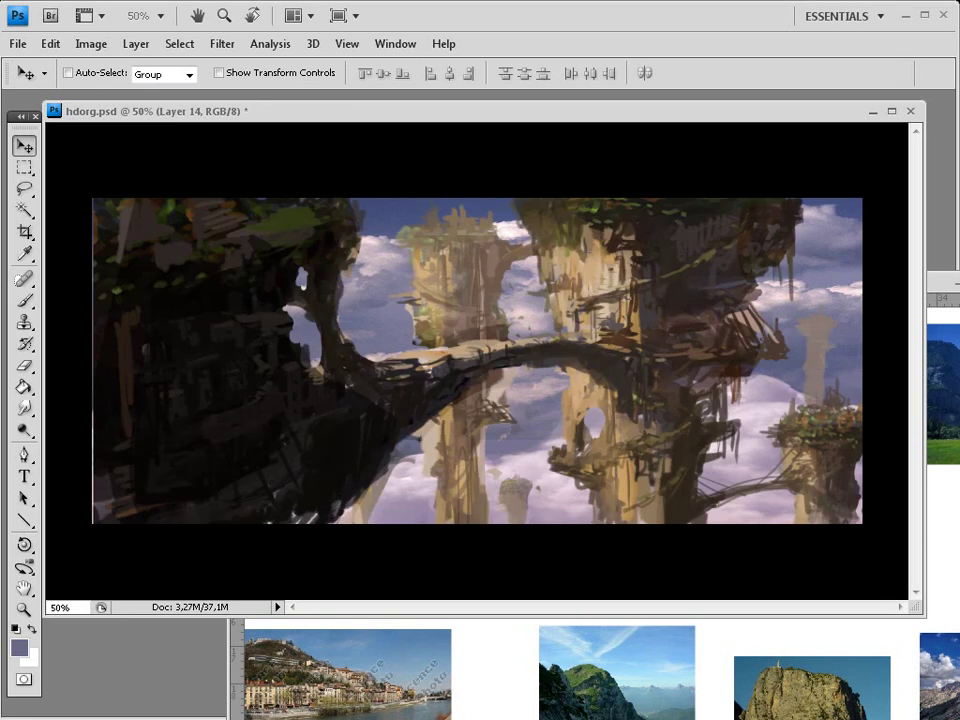
Switch to refmontagnethailandecascadecielnaturelbridges.psd and search its photos for a freestanding rock column
click(948, 288)
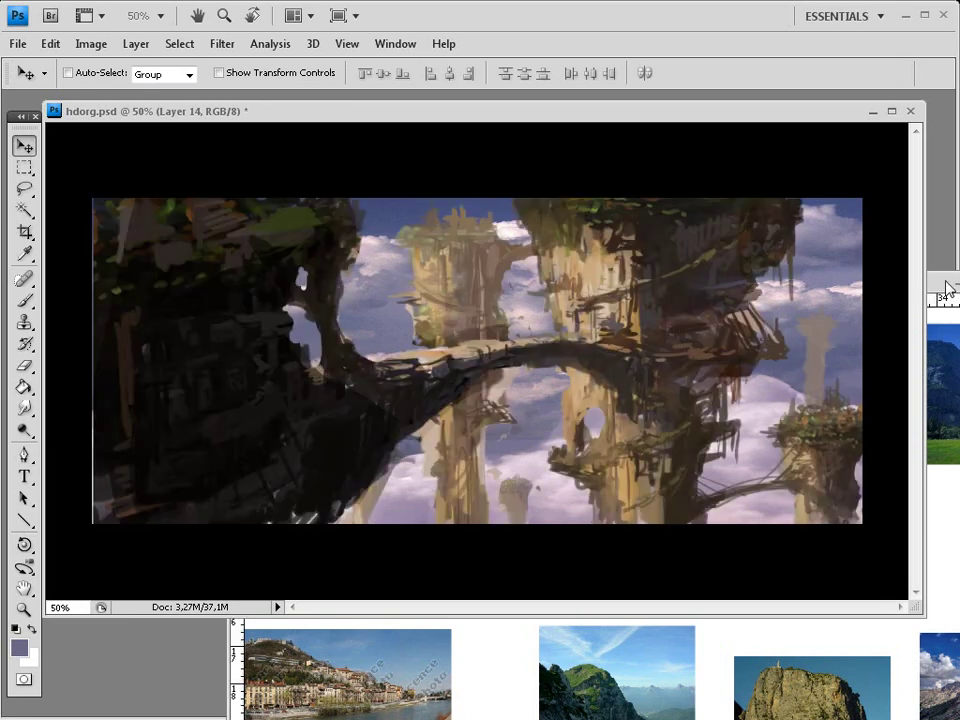
drag(946, 283, 787, 135)
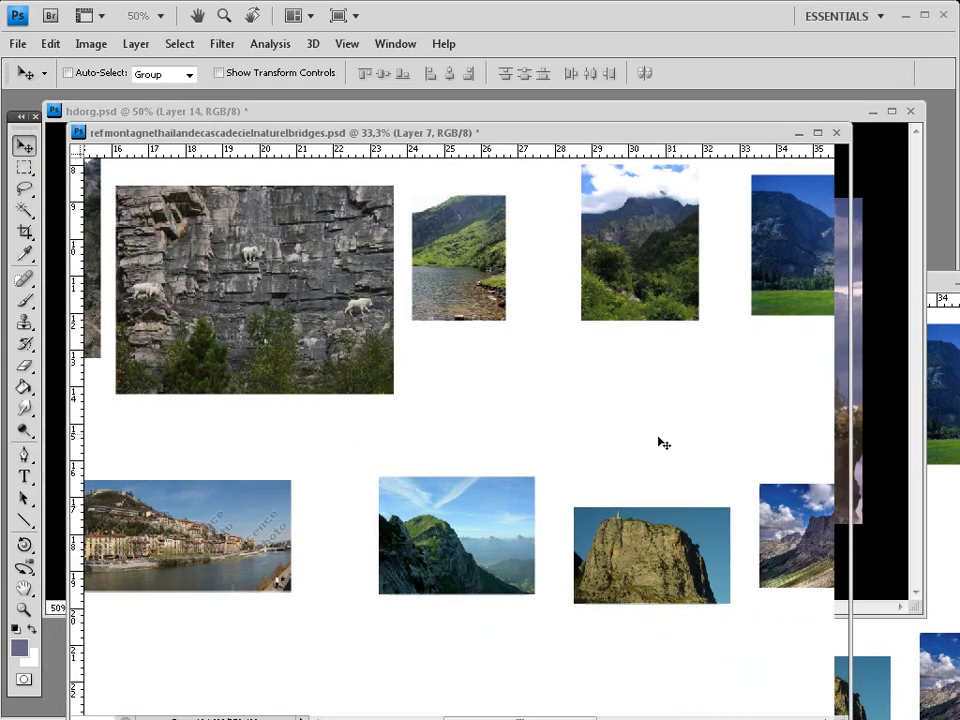
drag(395, 551, 588, 316)
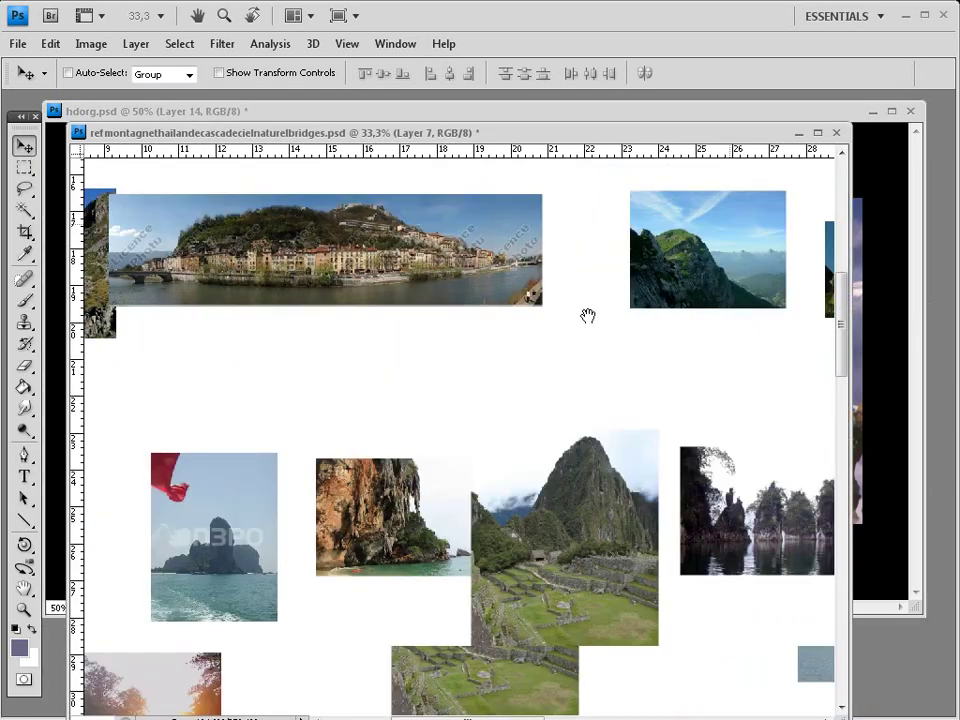
drag(307, 395, 721, 353)
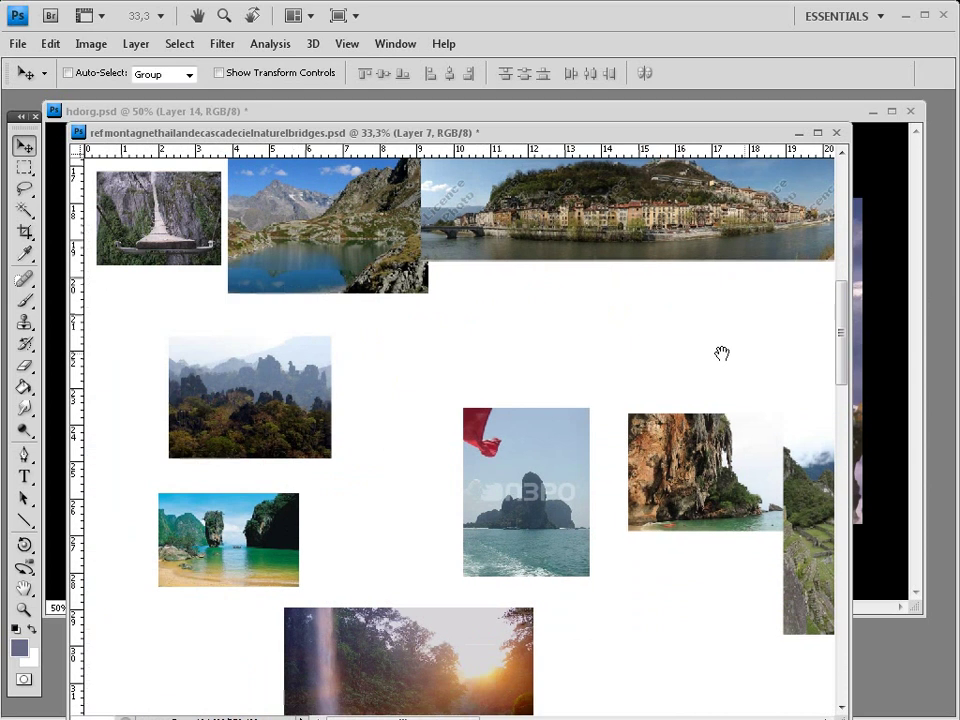
key(ctrl+minus)
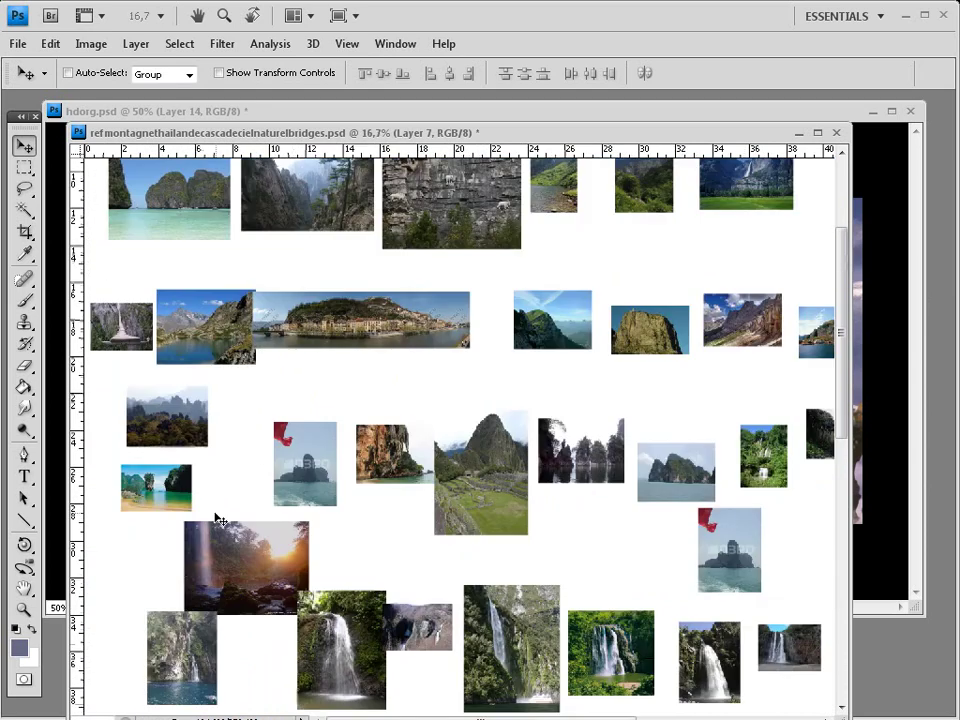
key(ctrl+plus)
key(ctrl+plus)
key(ctrl+plus)
key(ctrl+plus)
key(ctrl+plus)
key(ctrl+plus)
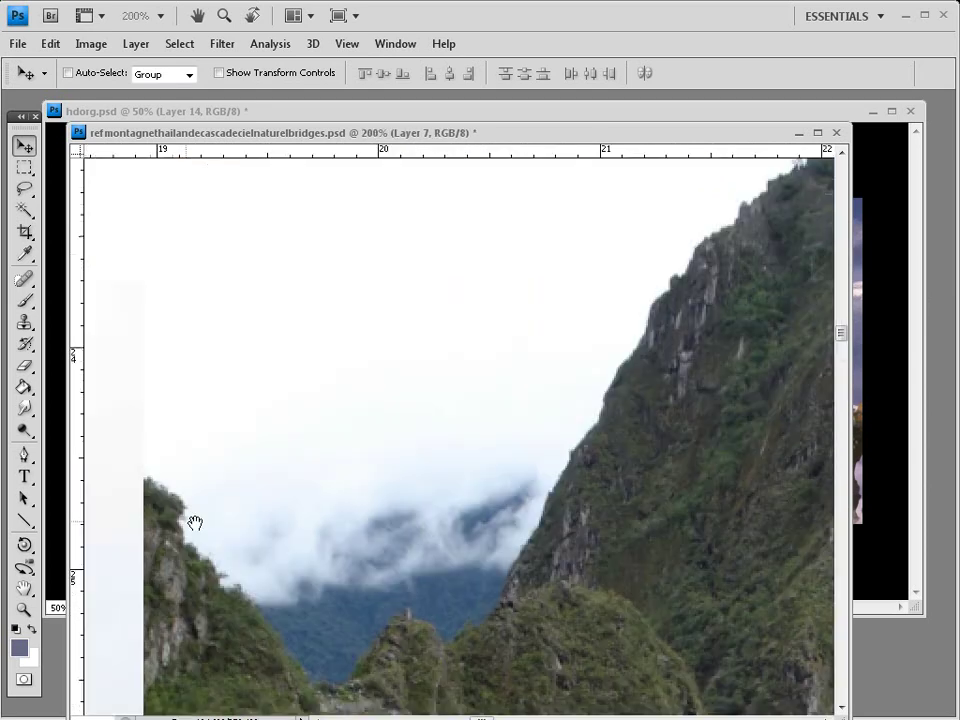
drag(195, 522, 541, 428)
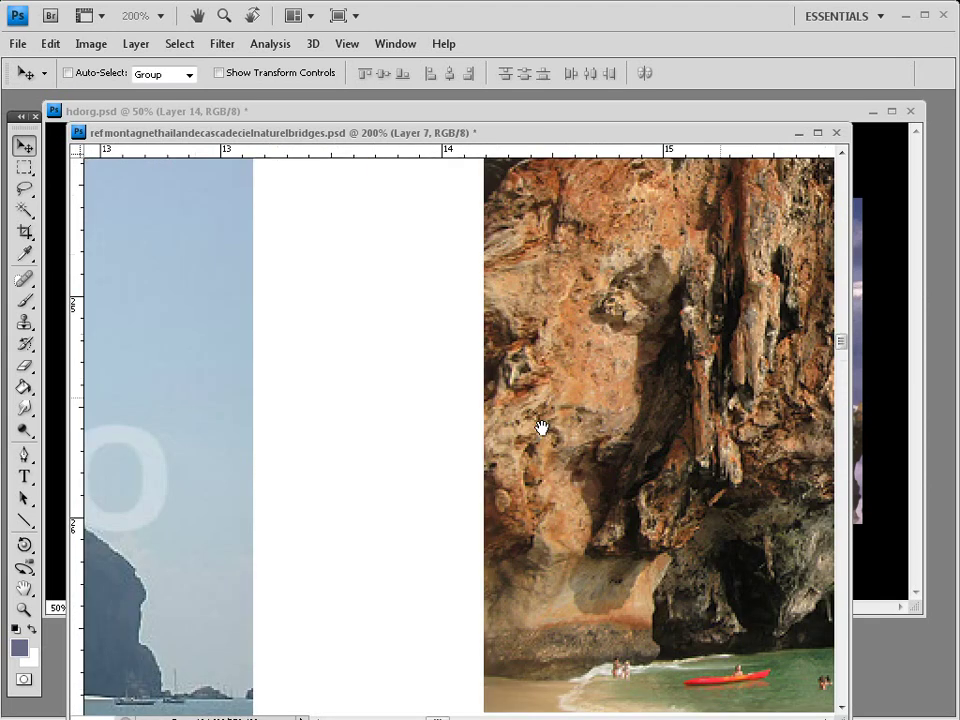
drag(219, 512, 457, 465)
drag(170, 515, 639, 458)
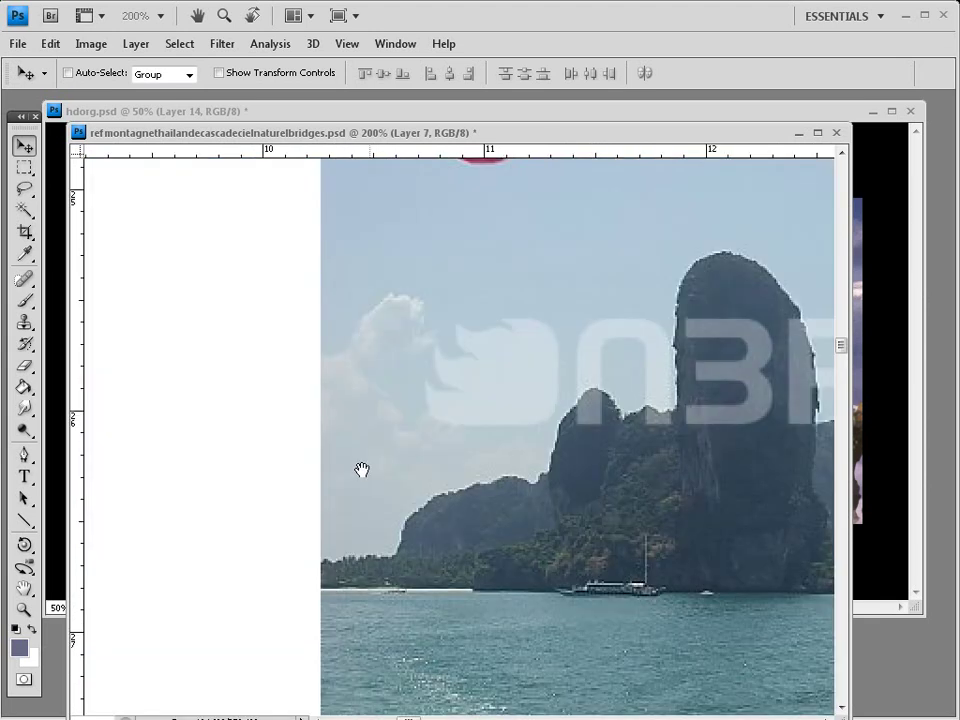
drag(362, 470, 625, 480)
mouse_move(130, 515)
mouse_down()
mouse_move(519, 494)
mouse_move(539, 443)
mouse_up()
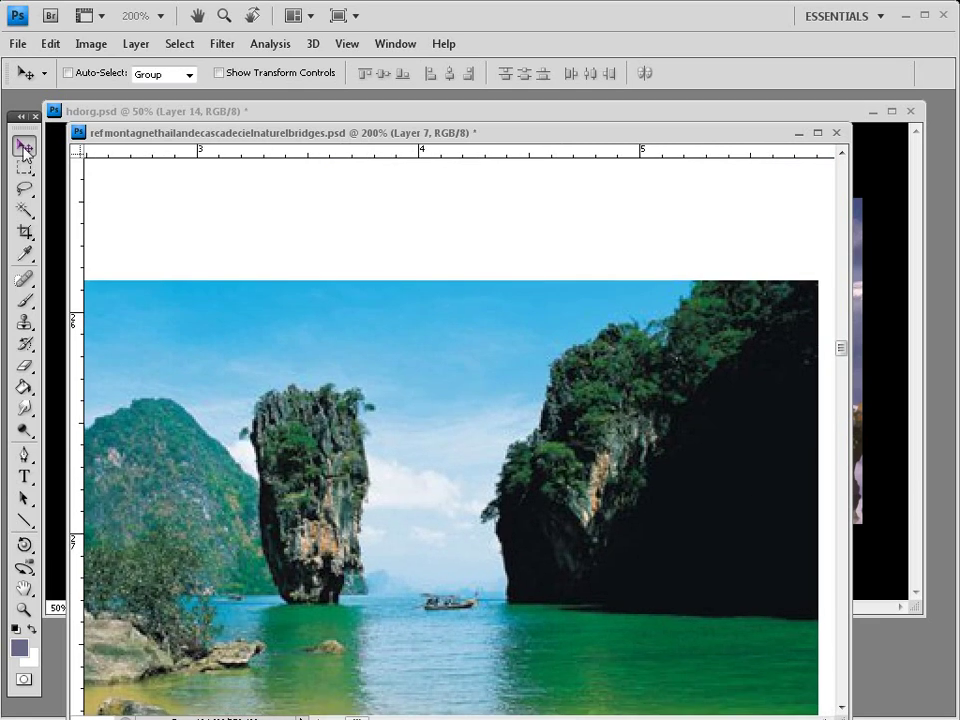
Activate the tropical bay photo's layer and outline its freestanding rock column with the Lasso at 0 px feather
key(ctrl)
drag(326, 510, 346, 493)
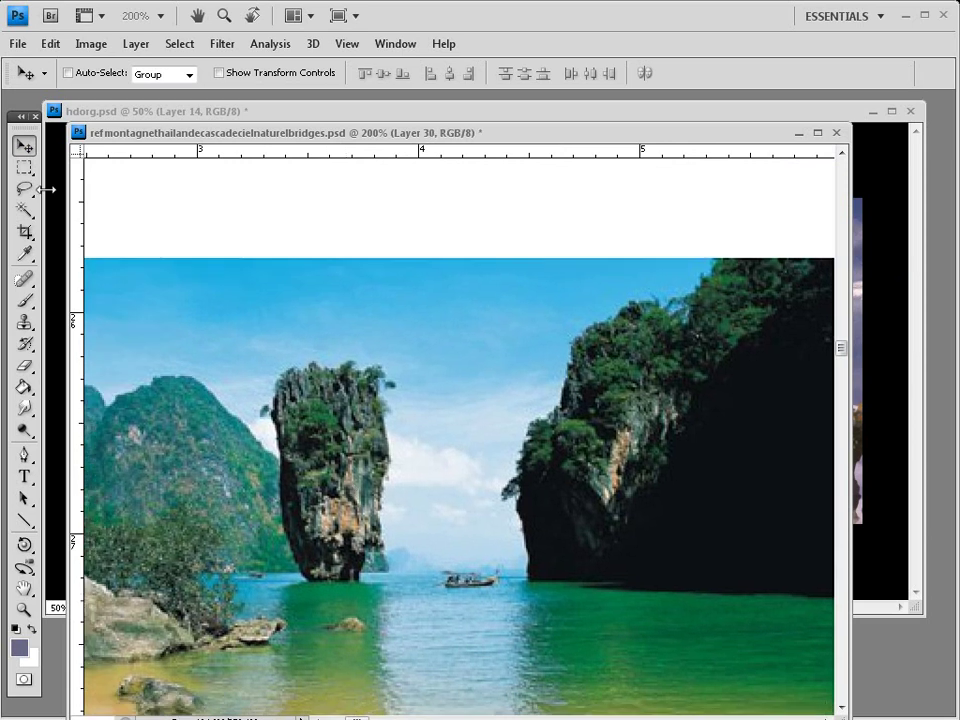
click(24, 188)
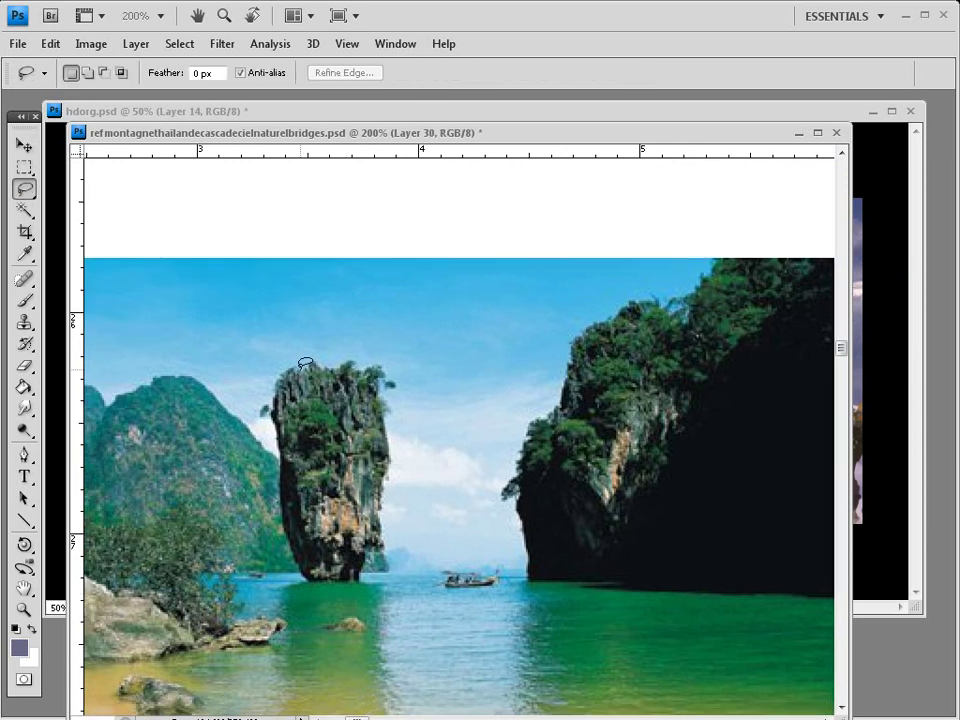
mouse_move(277, 382)
mouse_down()
mouse_move(277, 438)
mouse_move(300, 557)
mouse_move(367, 552)
mouse_move(395, 463)
mouse_move(391, 386)
mouse_move(371, 360)
mouse_move(285, 370)
mouse_up()
Copy the selected rock column from the reference photo into hdorg.psd as a new layer with the Move tool
key(v)
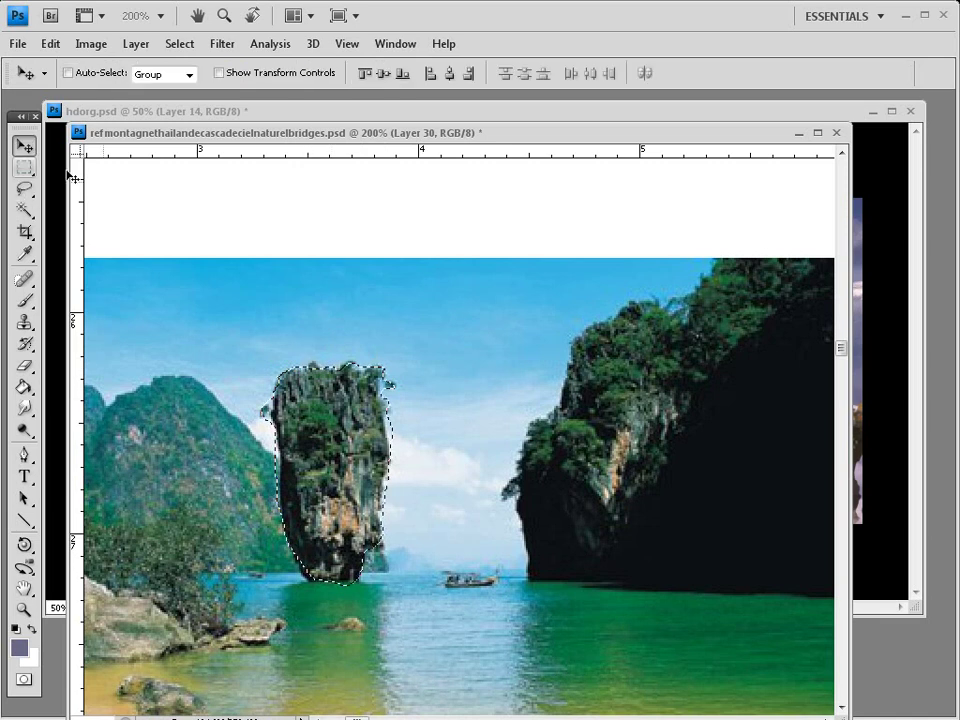
drag(340, 140, 290, 244)
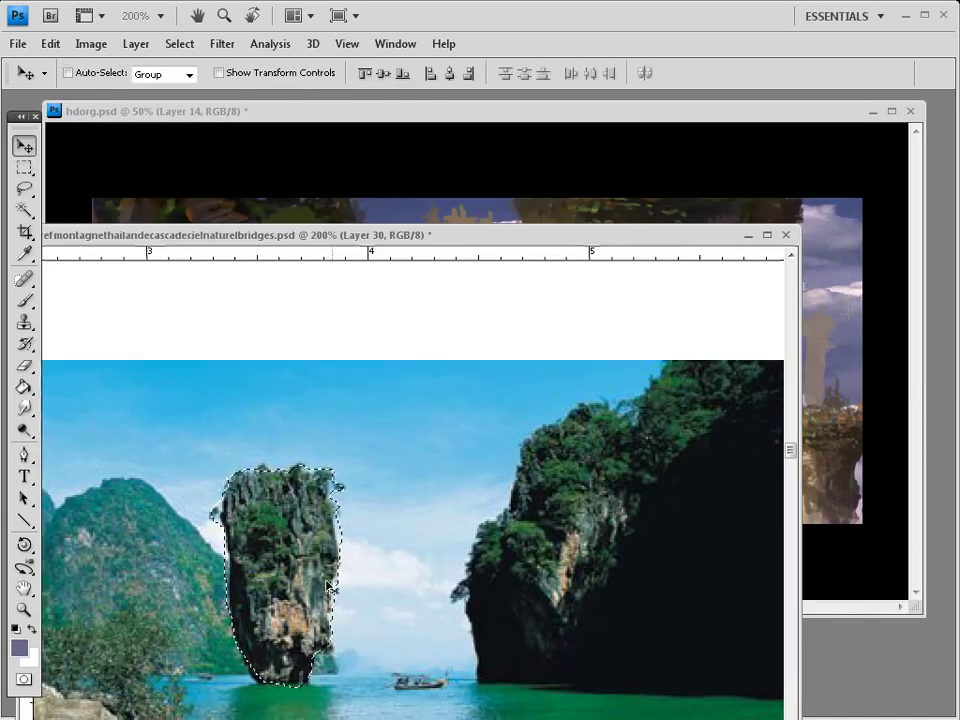
drag(291, 566, 583, 226)
key(ctrl)
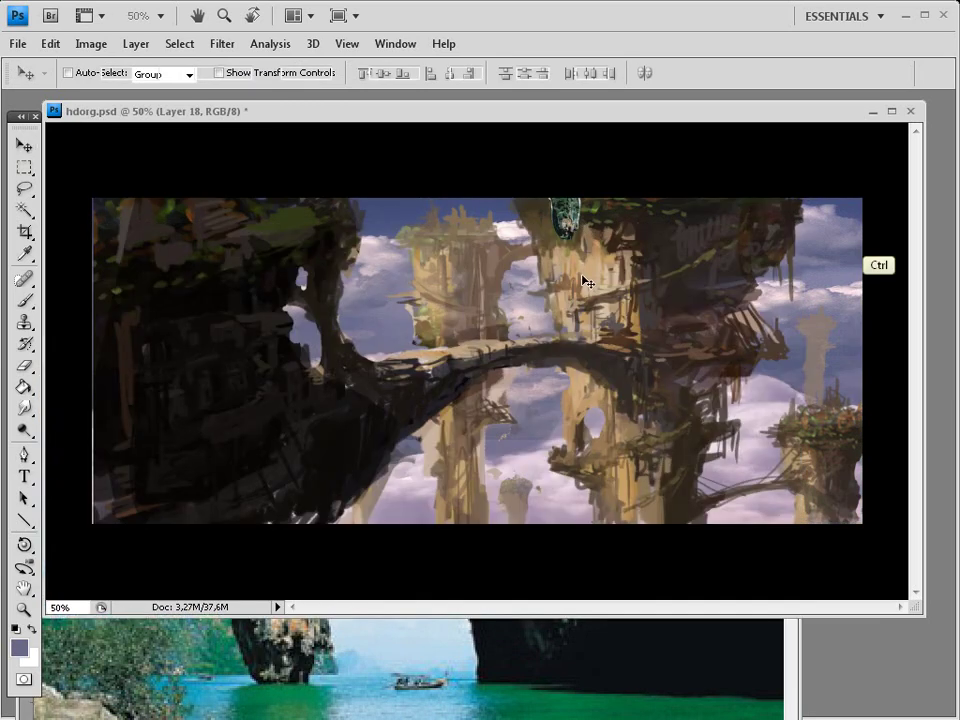
Scale the pasted rock column proportionally to about 625% and place it over the large painted column at the bridge's far end
key(ctrl+t)
drag(541, 245, 351, 523)
drag(525, 454, 689, 442)
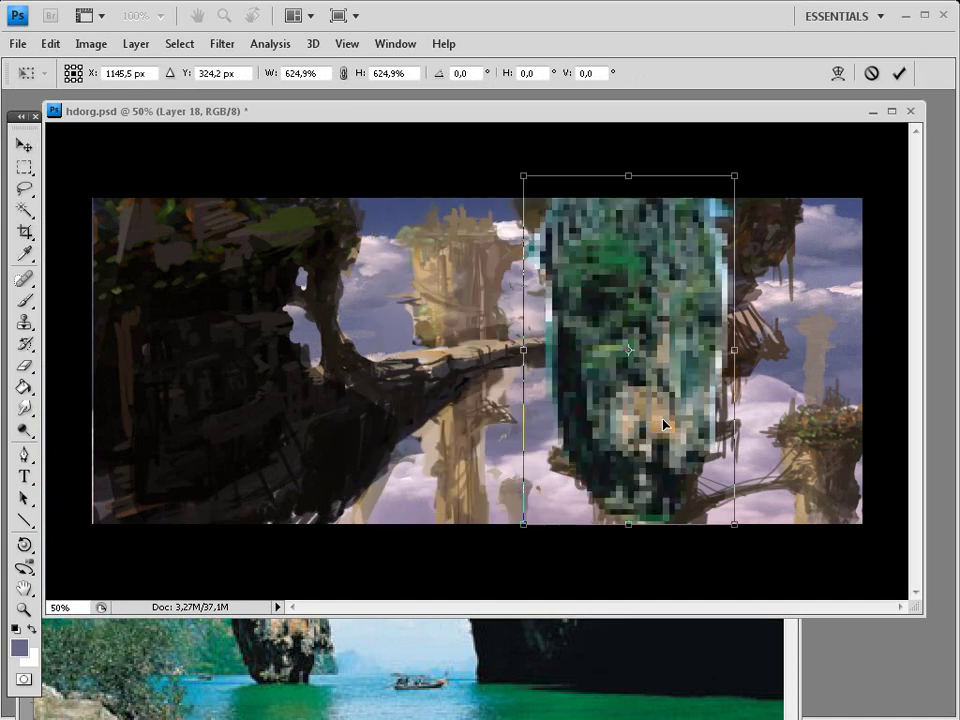
key(Return)
mouse_move(689, 388)
mouse_down()
mouse_move(709, 393)
mouse_move(684, 398)
mouse_up()
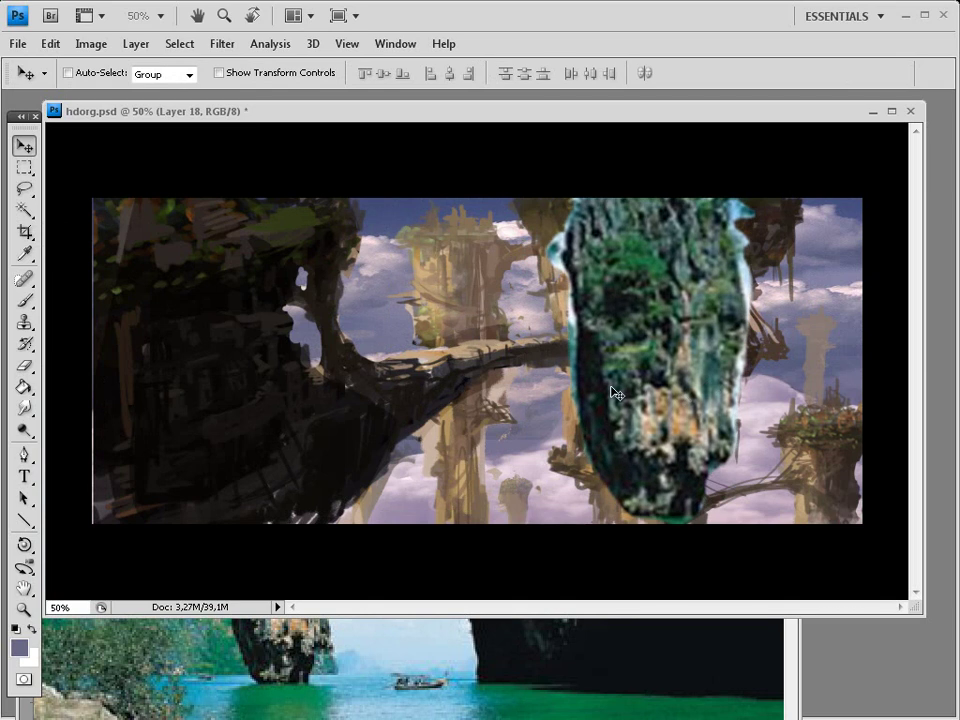
drag(672, 330, 605, 372)
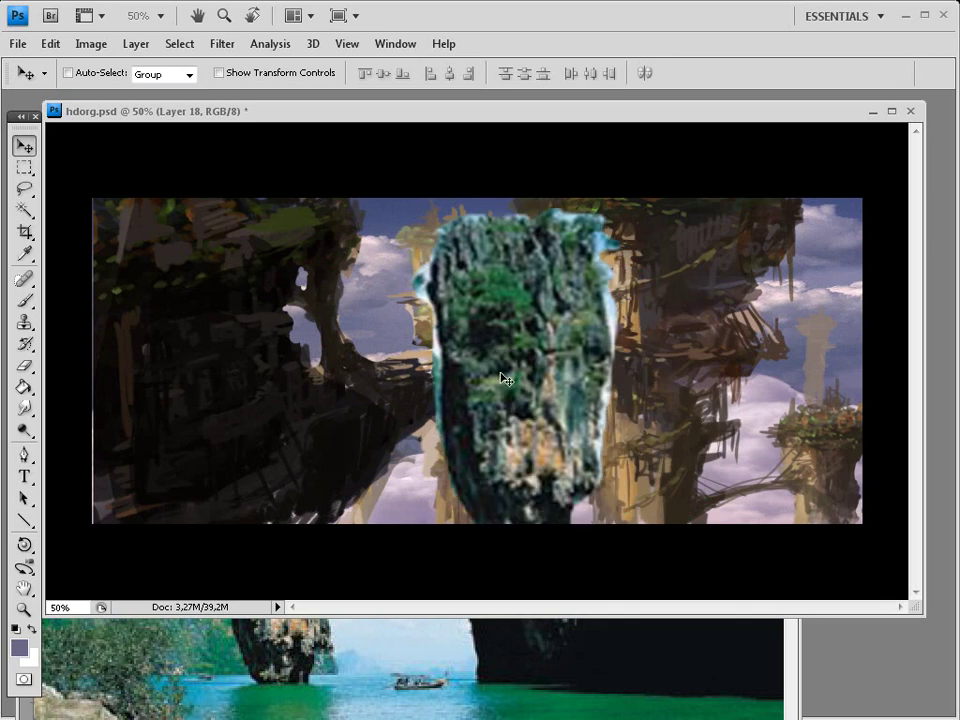
drag(505, 380, 640, 370)
Switch to refmontagnethailandecascadecielnaturelbridges.psd and survey its island and mountain photos for more rock material
click(467, 627)
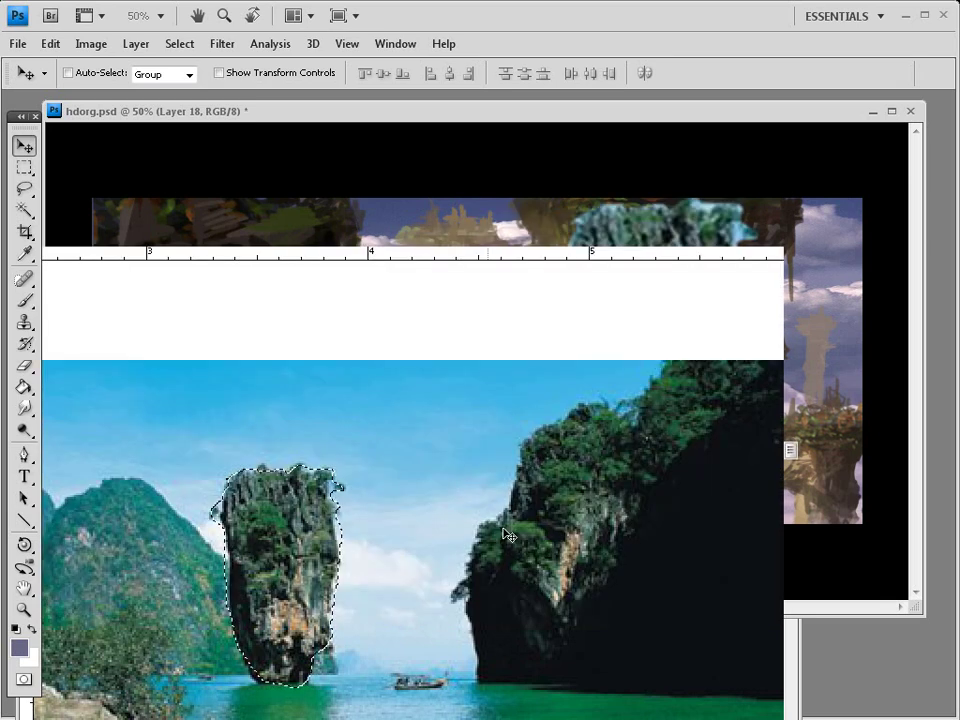
key(ctrl+minus)
key(ctrl+minus)
key(ctrl+minus)
key(ctrl+minus)
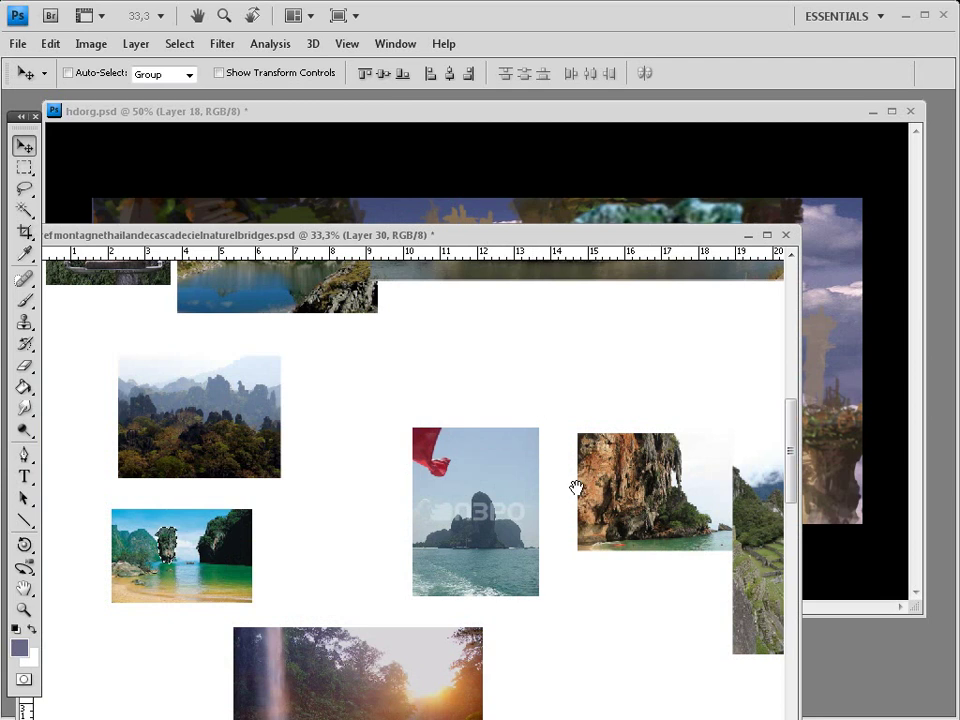
drag(576, 487, 184, 425)
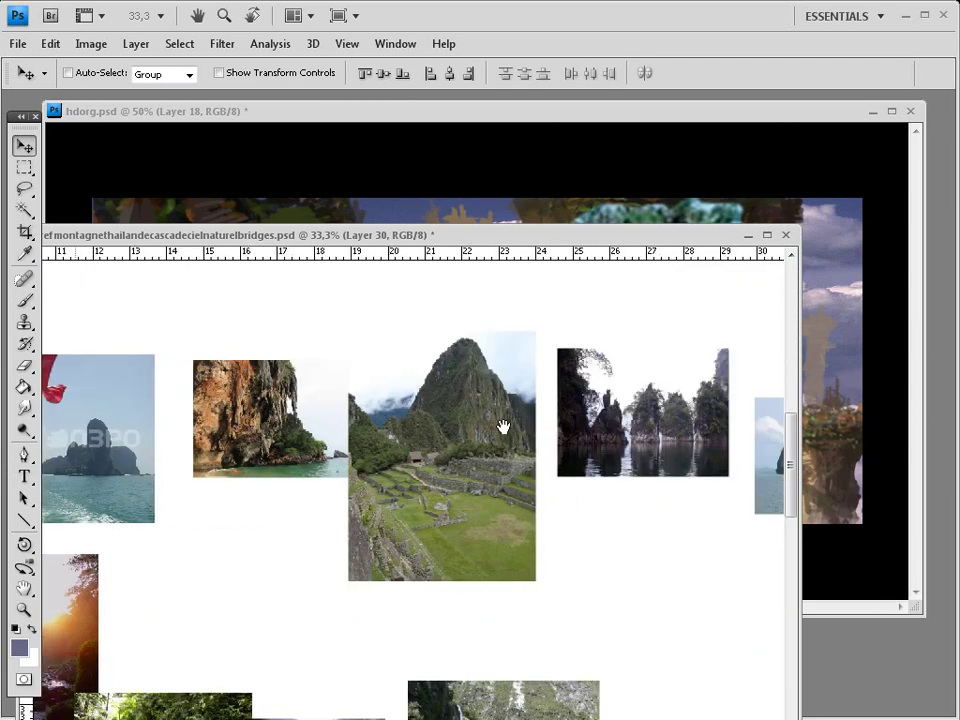
key(ctrl+minus)
key(ctrl+minus)
key(ctrl+minus)
key(ctrl+plus)
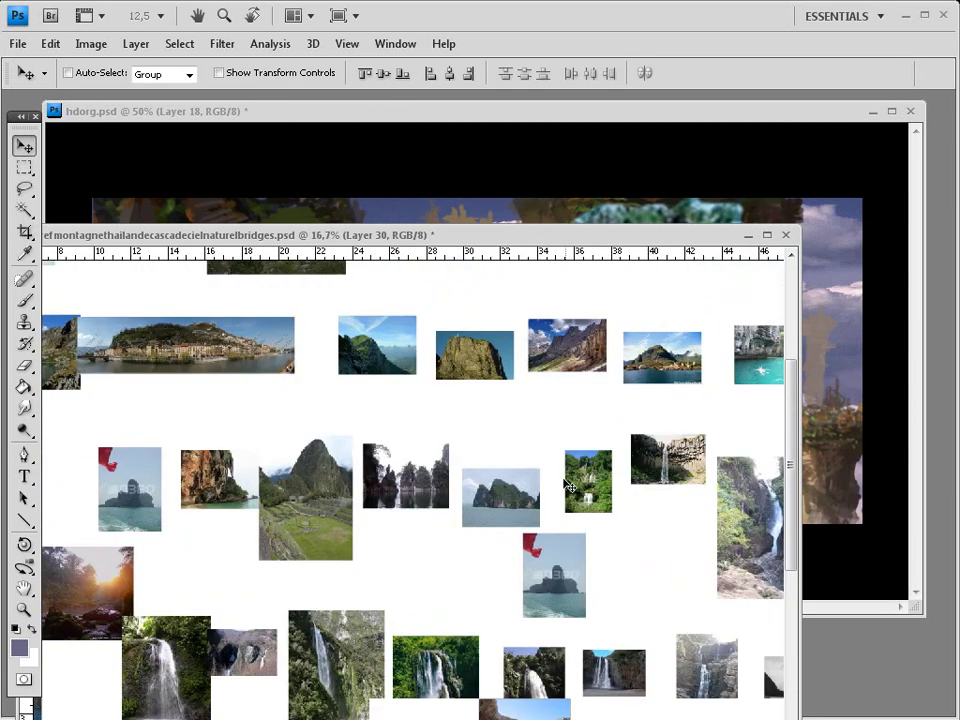
key(ctrl+plus)
drag(560, 236, 700, 206)
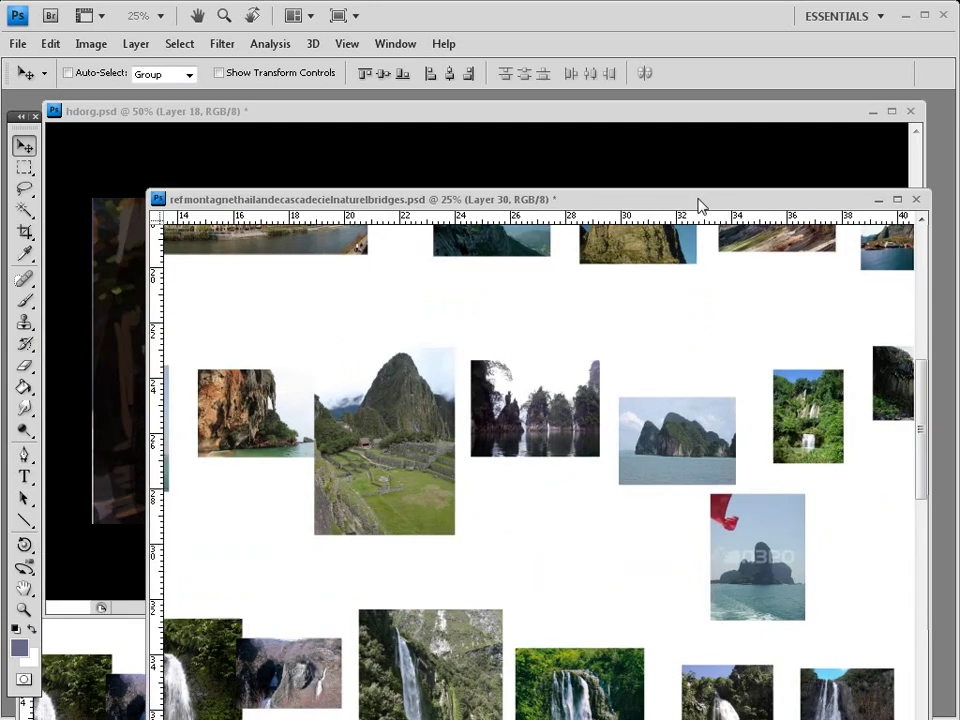
Search the rows of waterfall and coastal photos in the reference montage for a usable rock formation
drag(688, 448, 829, 336)
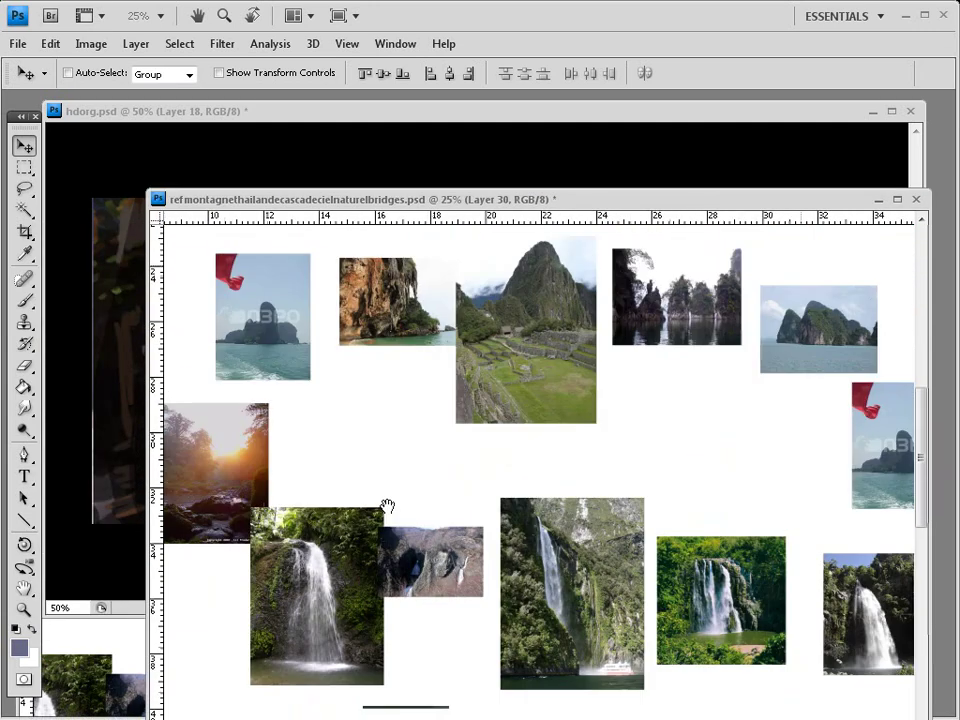
drag(477, 539, 710, 485)
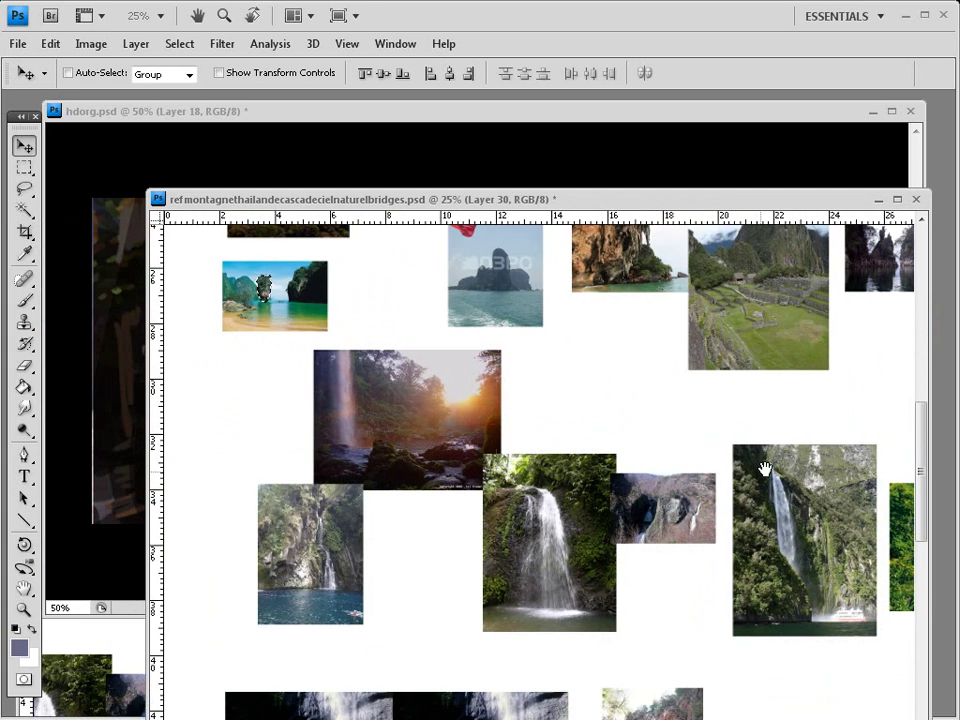
scroll(764, 468, down, 3)
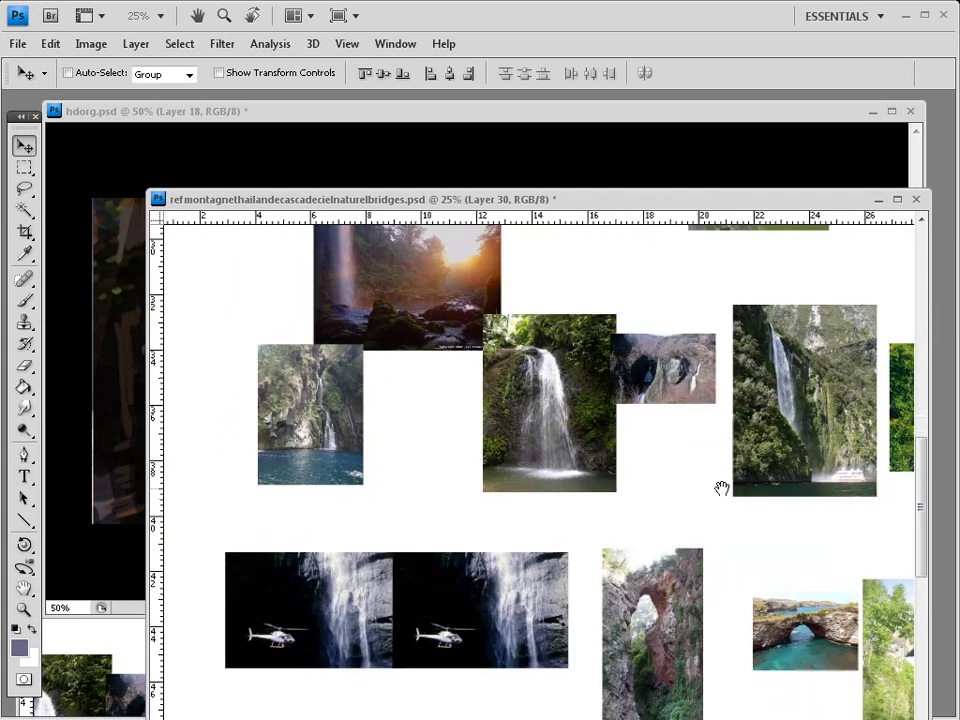
drag(722, 488, 425, 615)
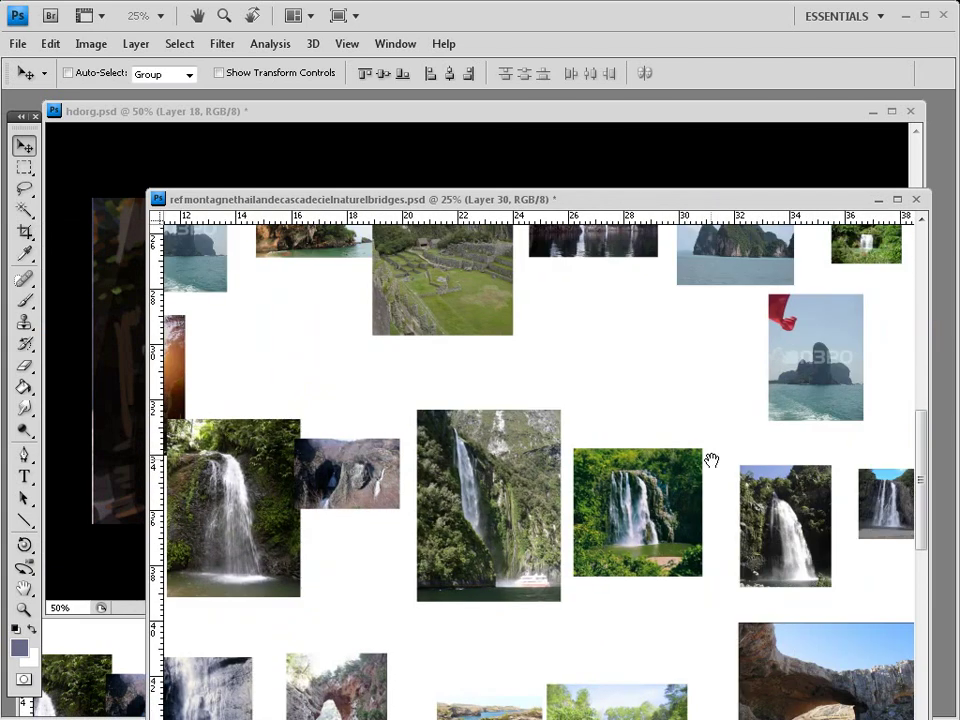
drag(711, 460, 482, 538)
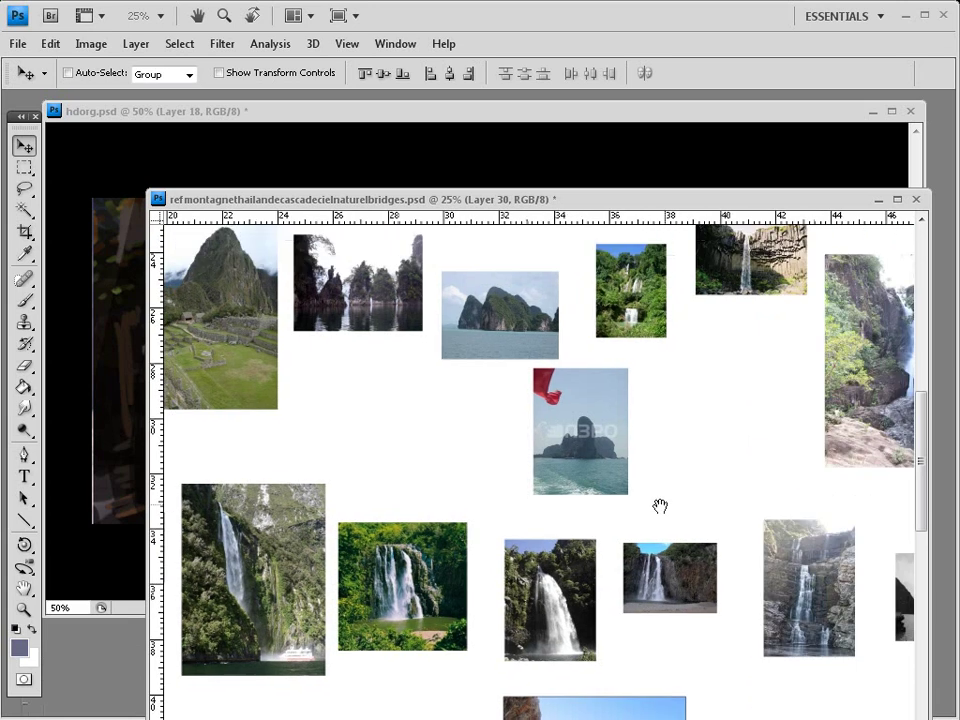
drag(660, 506, 562, 505)
drag(676, 502, 413, 568)
scroll(522, 495, down, 3)
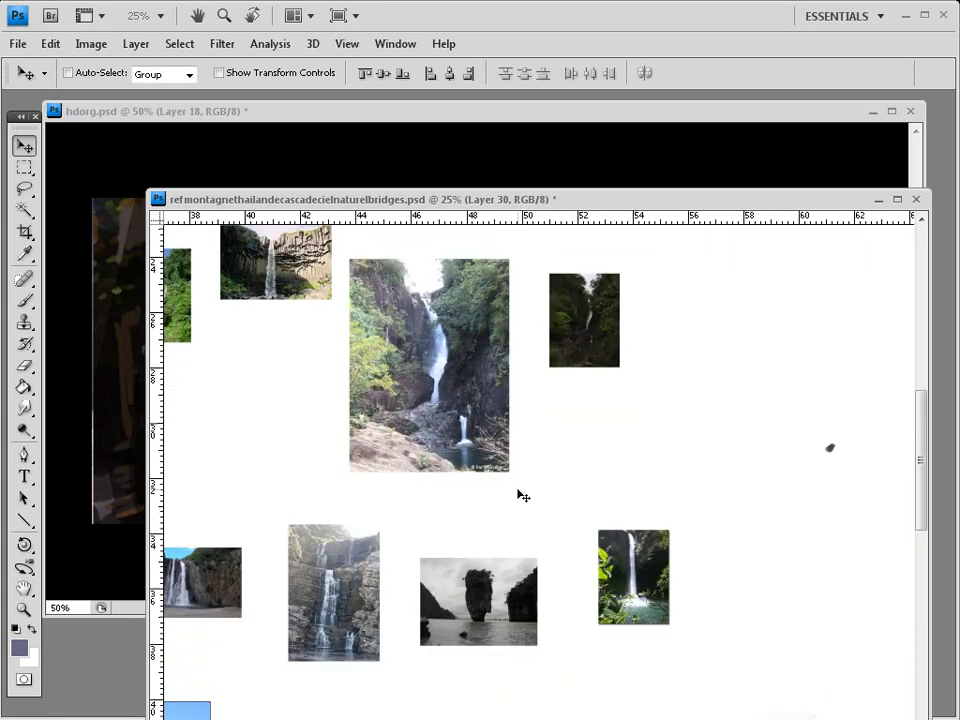
scroll(530, 500, up, 3)
drag(558, 647, 445, 449)
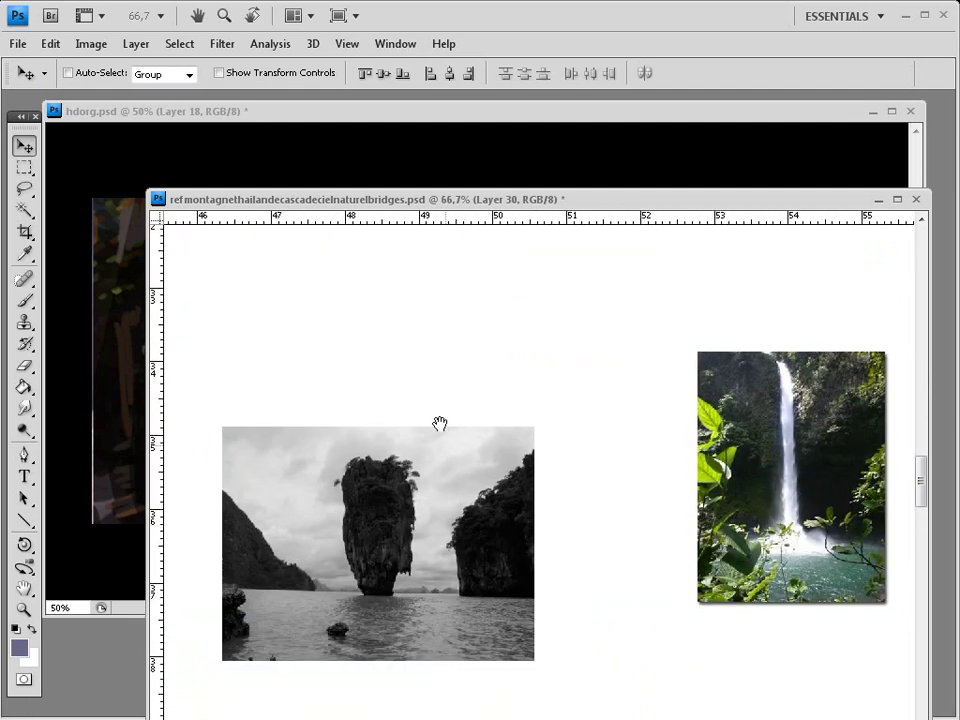
Survey the whole reference montage, and inspect the freestanding rock column in the black-and-white bay photo at 100%
key(ctrl+minus)
key(ctrl+minus)
key(ctrl+minus)
key(ctrl+minus)
drag(406, 350, 531, 461)
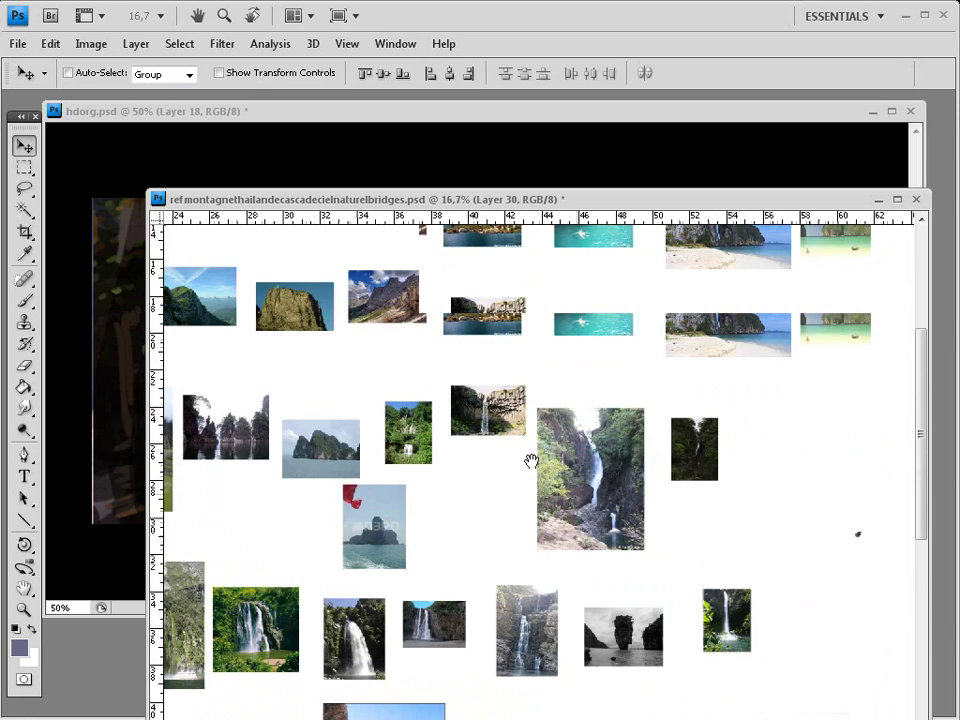
scroll(531, 461, up, 3)
key(ctrl+minus)
key(ctrl+minus)
key(ctrl+minus)
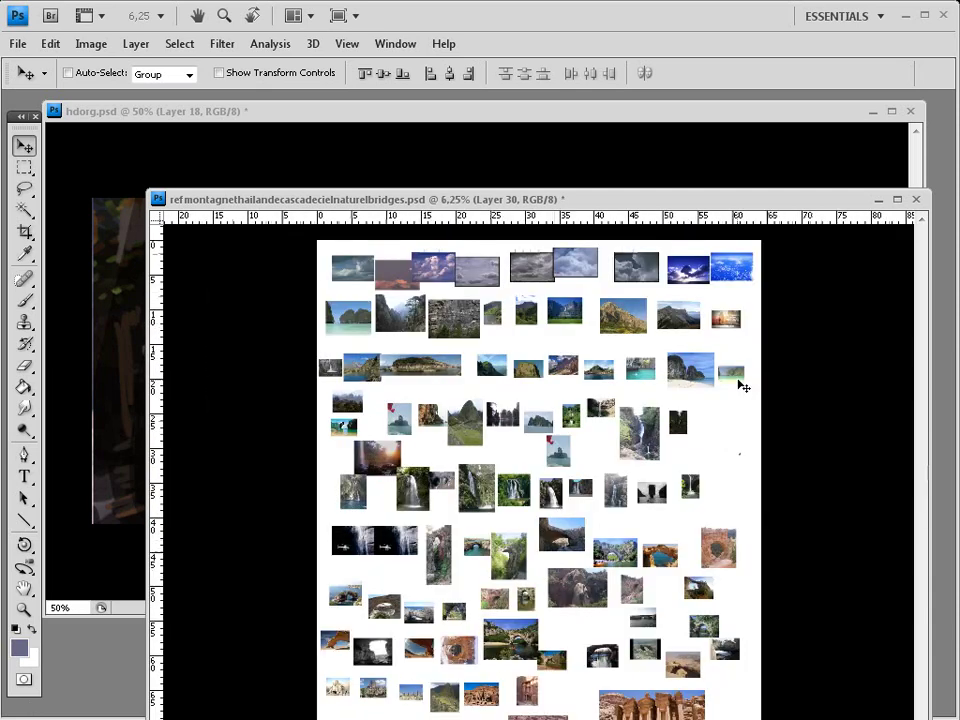
key(ctrl+plus)
key(ctrl+plus)
key(ctrl+plus)
key(ctrl+plus)
key(ctrl+plus)
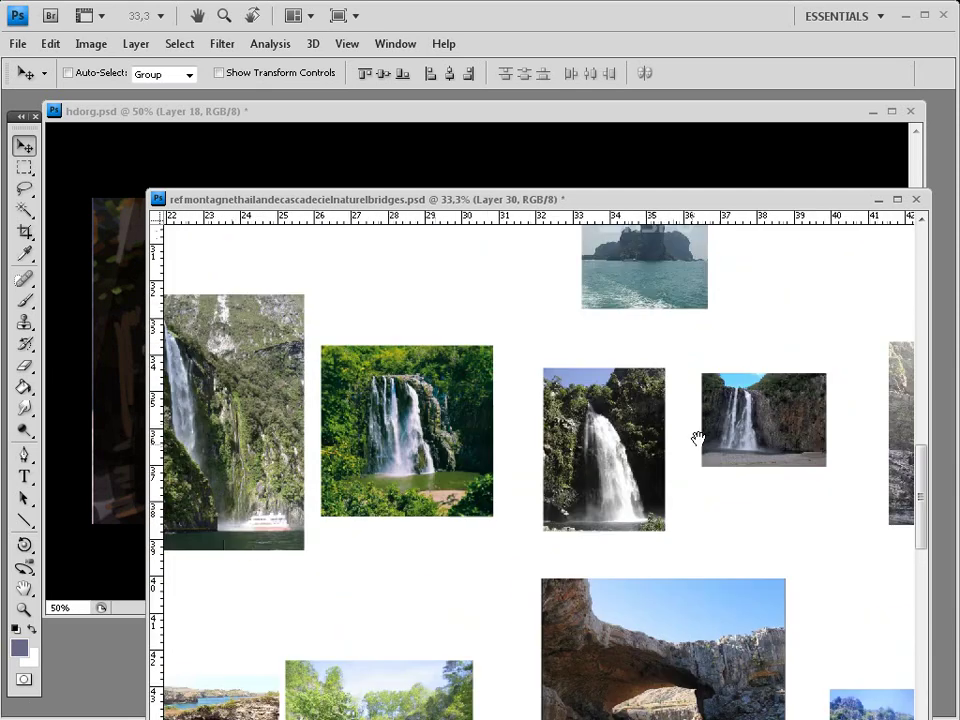
drag(697, 438, 316, 472)
scroll(730, 470, up, 3)
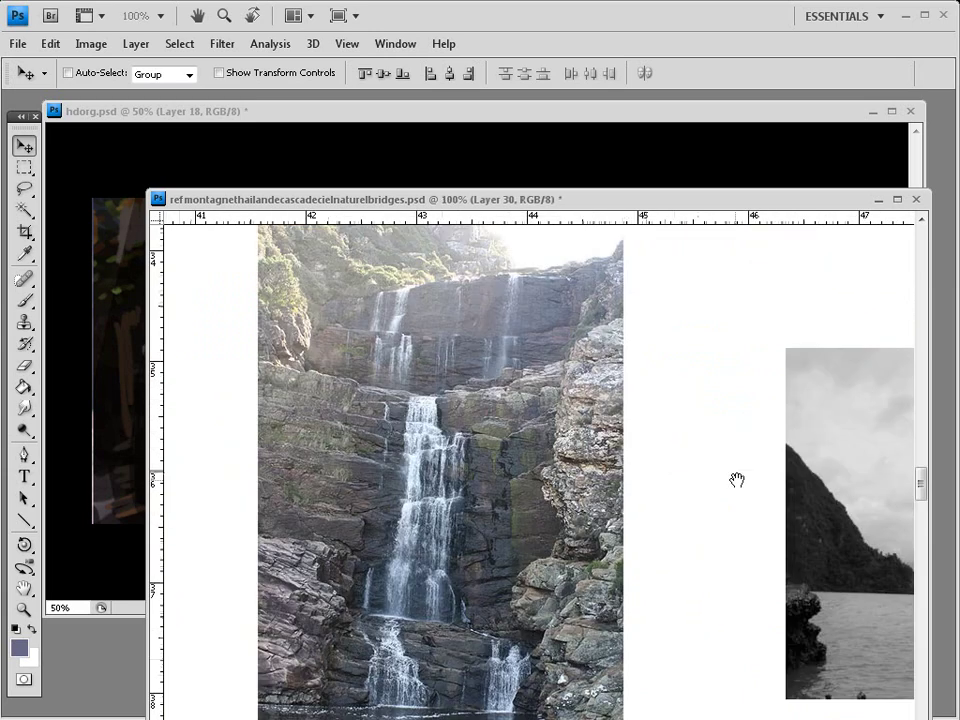
drag(737, 480, 13, 509)
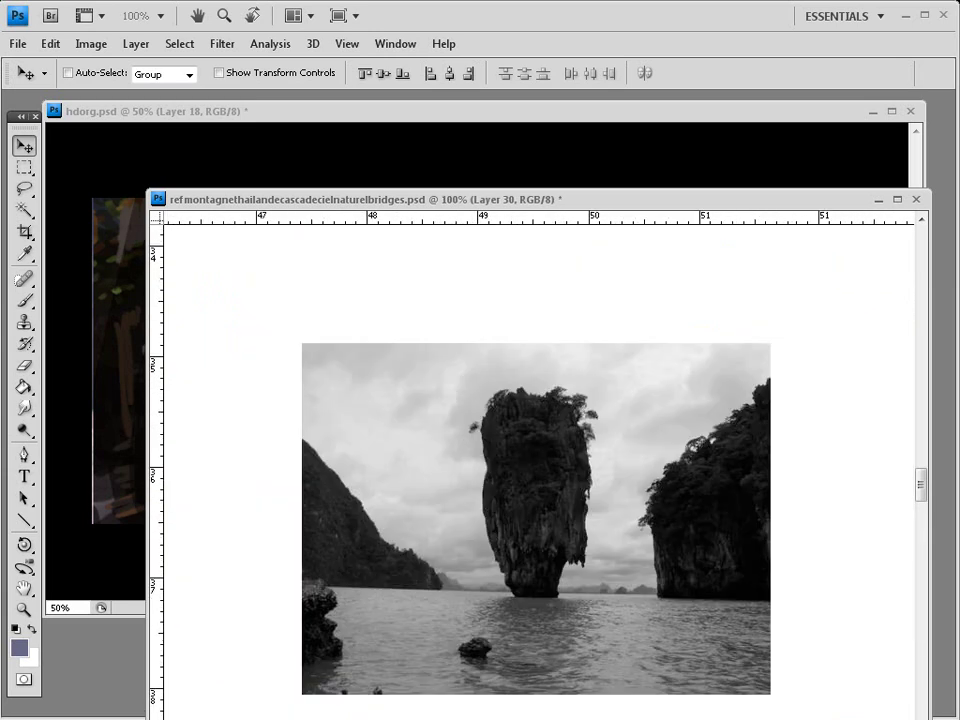
Examine the rock faces in the tall waterfall photo and its neighbouring photos in the reference montage
drag(461, 240, 640, 567)
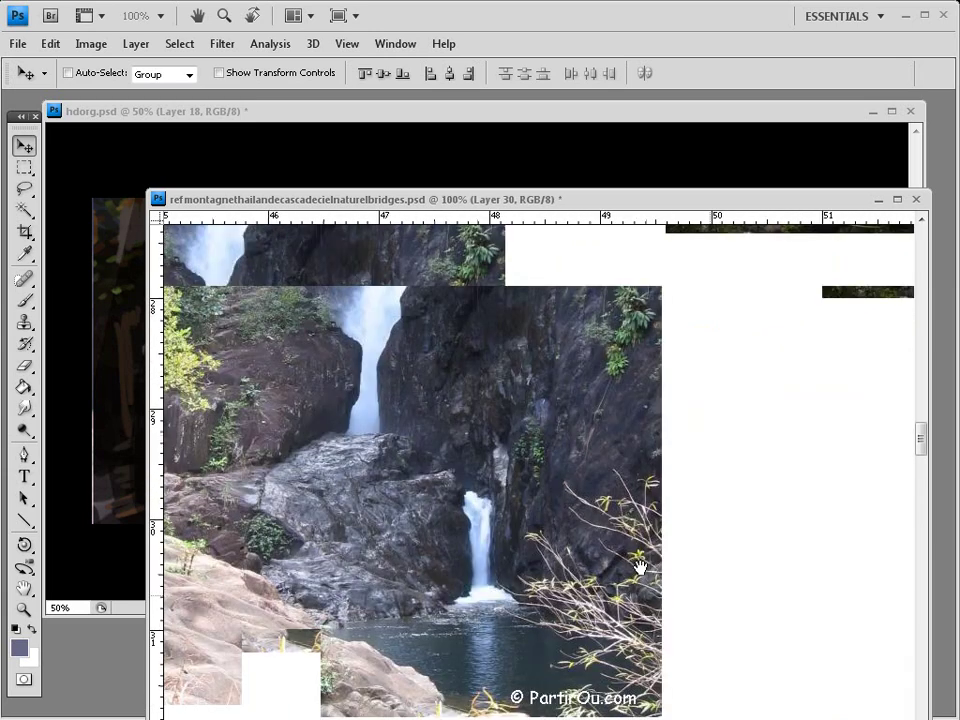
key(ctrl+minus)
key(ctrl+minus)
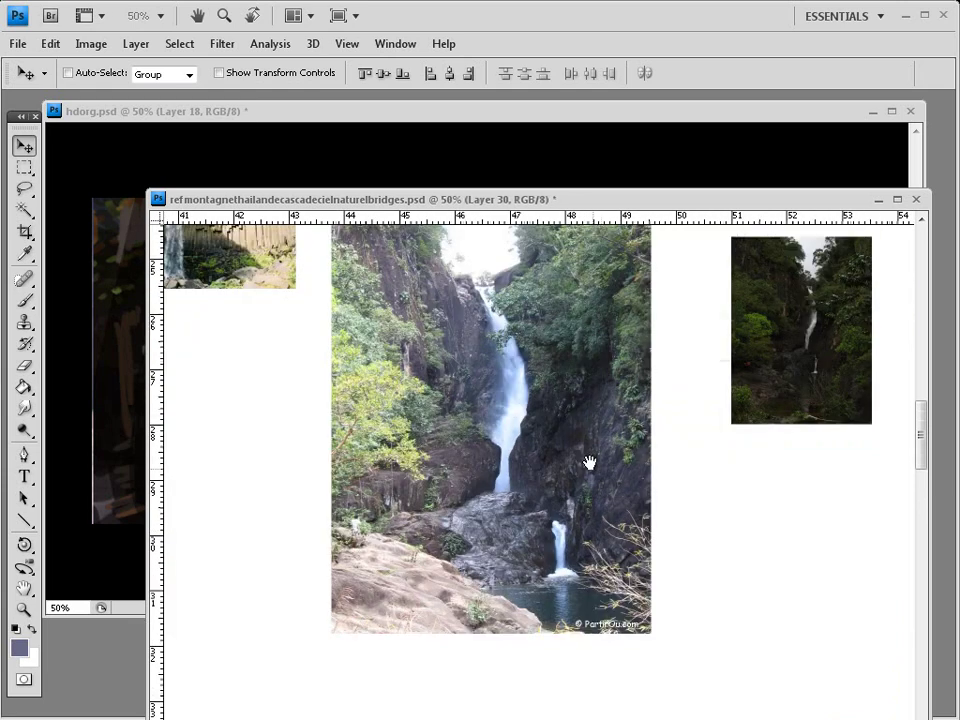
drag(589, 462, 576, 630)
key(ctrl+minus)
key(ctrl+minus)
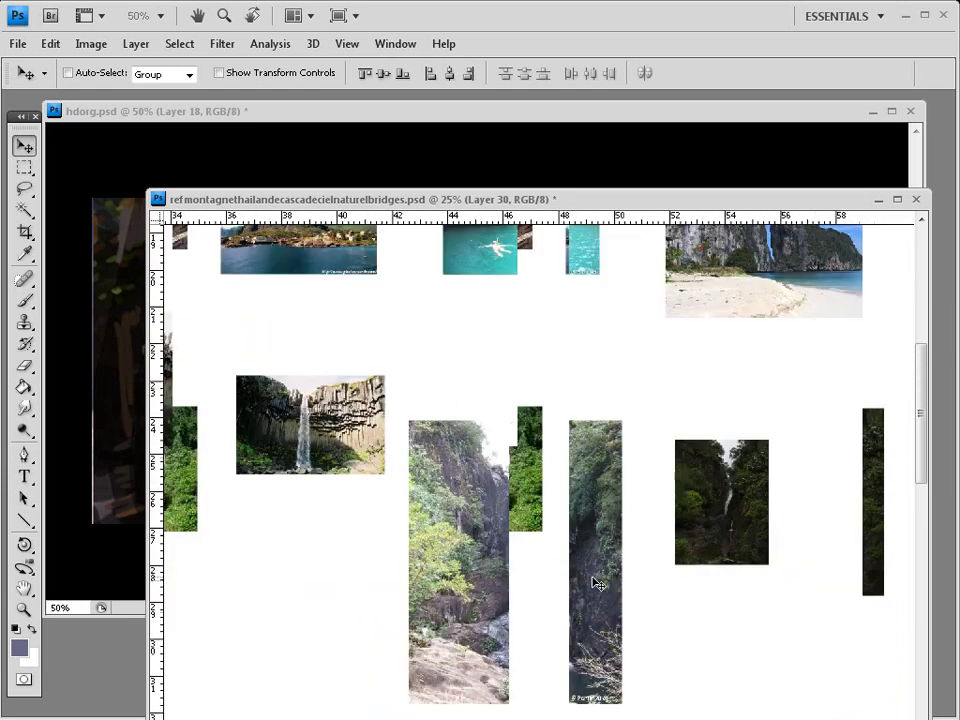
drag(727, 300, 650, 467)
Inspect the limestone cliffs in the tropical beach photo up close and compare them with the surrounding mountain photos
key(ctrl+plus)
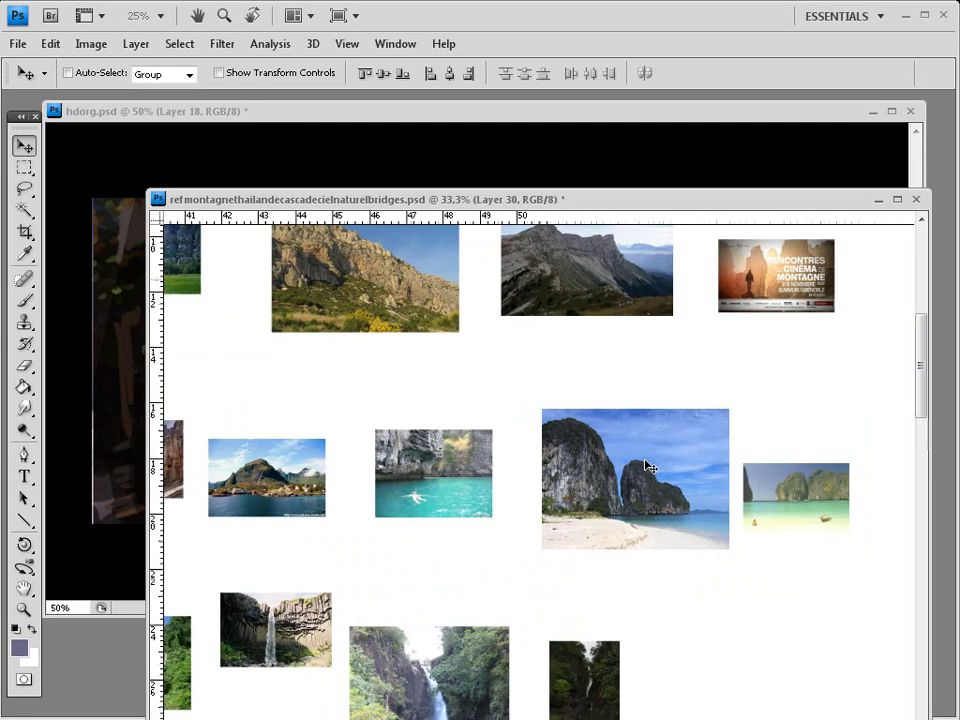
key(ctrl+plus)
key(ctrl+plus)
drag(712, 441, 439, 550)
key(ctrl+plus)
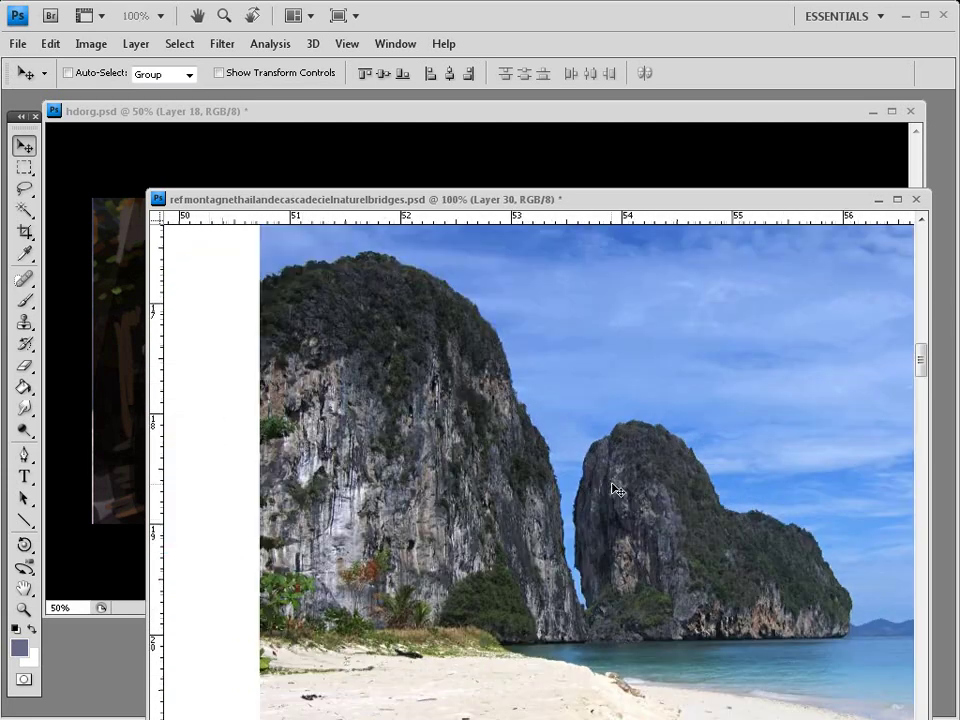
key(ctrl+plus)
key(ctrl+plus)
key(ctrl+minus)
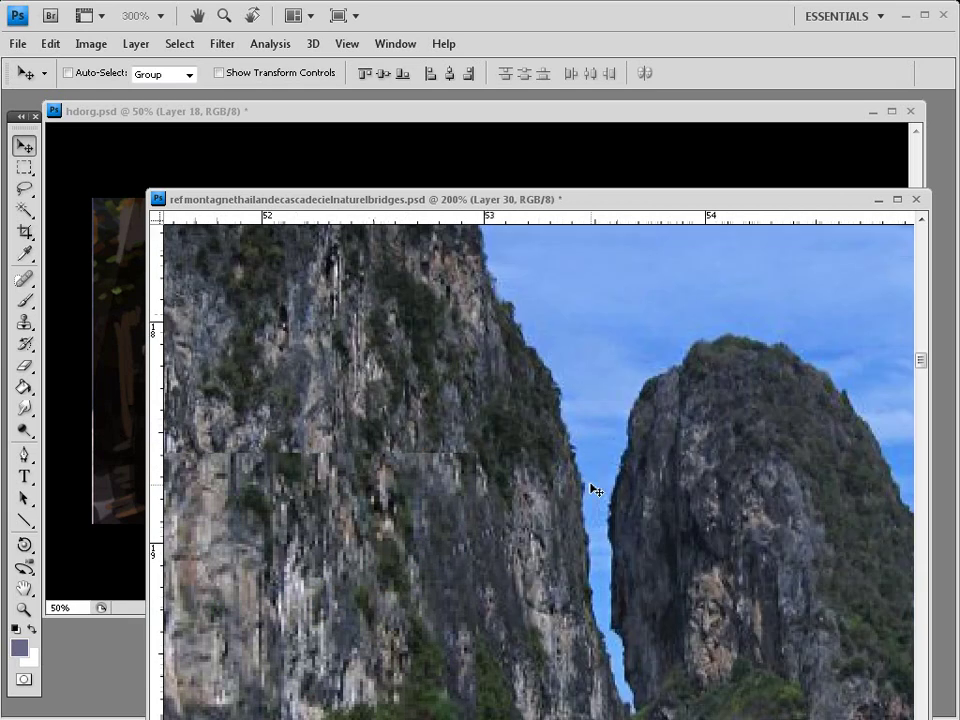
key(ctrl+minus)
scroll(590, 480, down, 5)
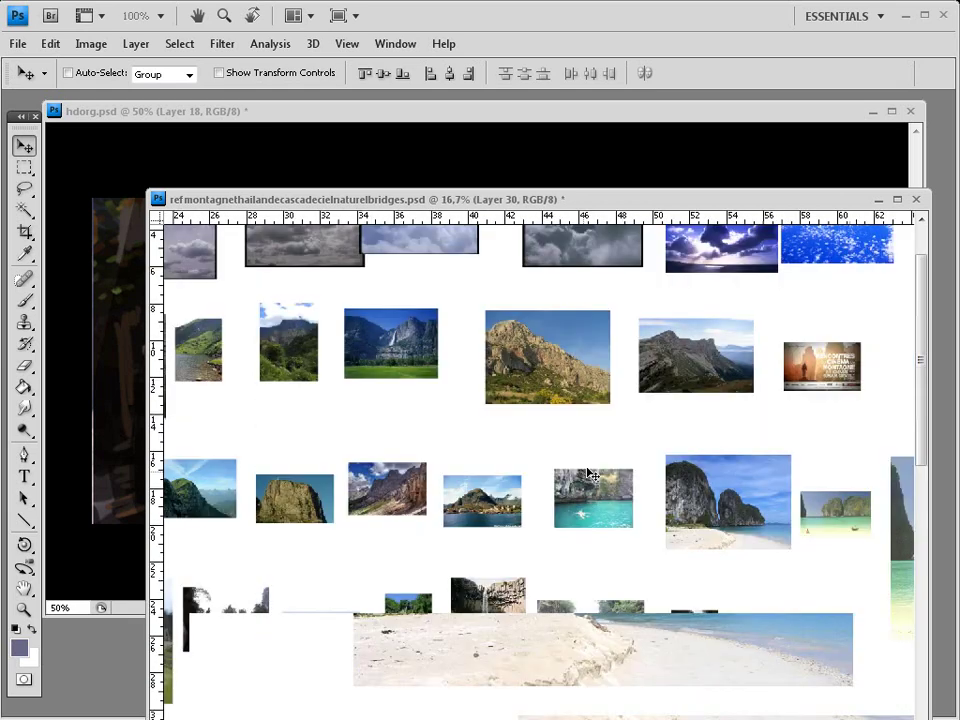
drag(453, 511, 571, 485)
key(ctrl+plus)
key(ctrl+plus)
key(ctrl+plus)
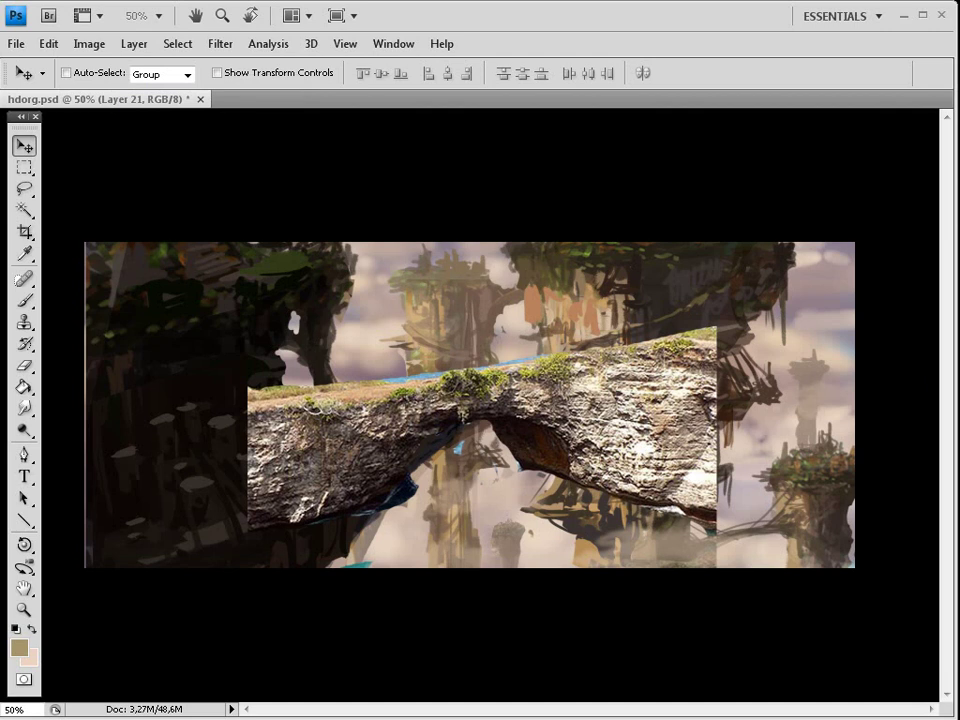
Start erasing the dark water under the coastal rock arch in hdorg.psd, using the Eraser at 8 px and 52 px
key(ctrl+comma)
key(ctrl+comma)
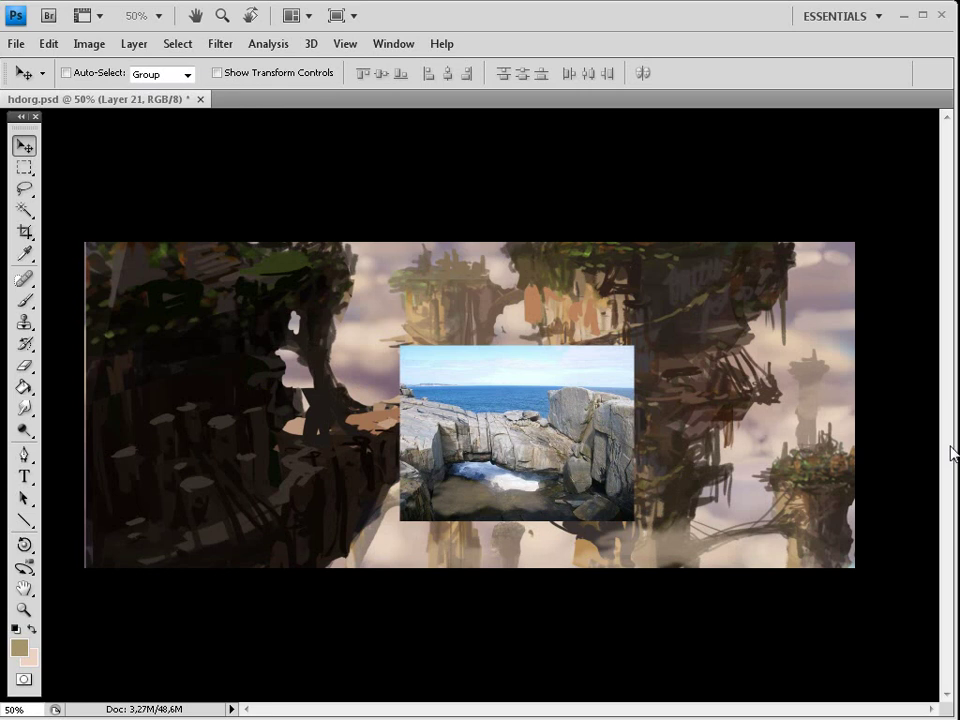
key(ctrl+plus)
key(ctrl+plus)
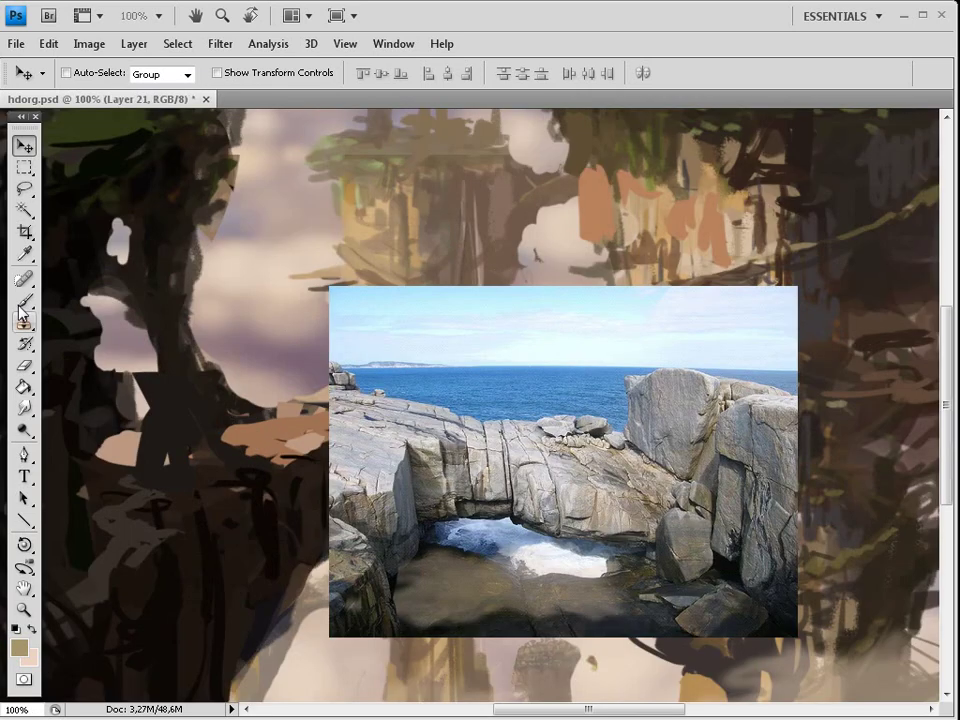
click(24, 367)
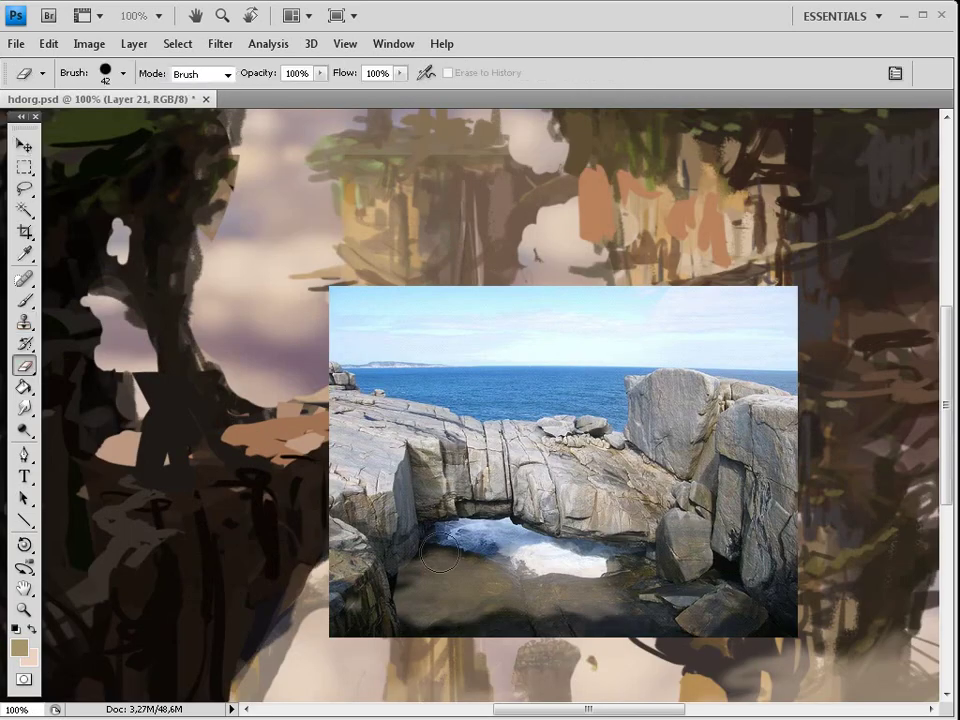
right_click(541, 598)
drag(544, 589, 554, 589)
drag(441, 555, 426, 608)
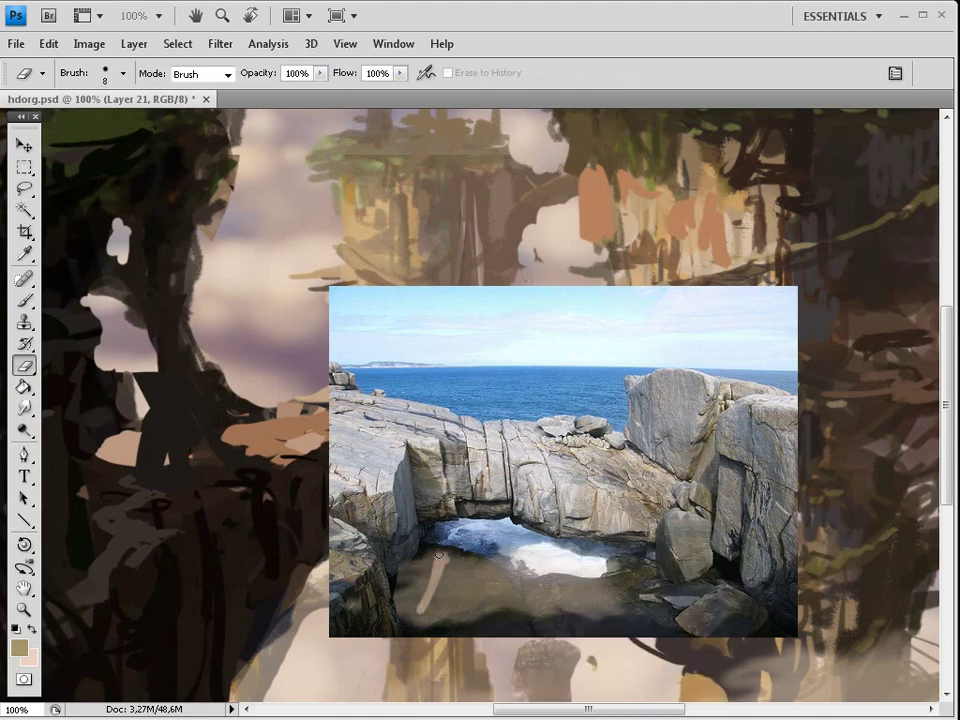
right_click(449, 547)
click(447, 544)
Erase a clean outline along the coastal arch's underside and the rocks at both of its feet with a 15 px Eraser
right_click(490, 562)
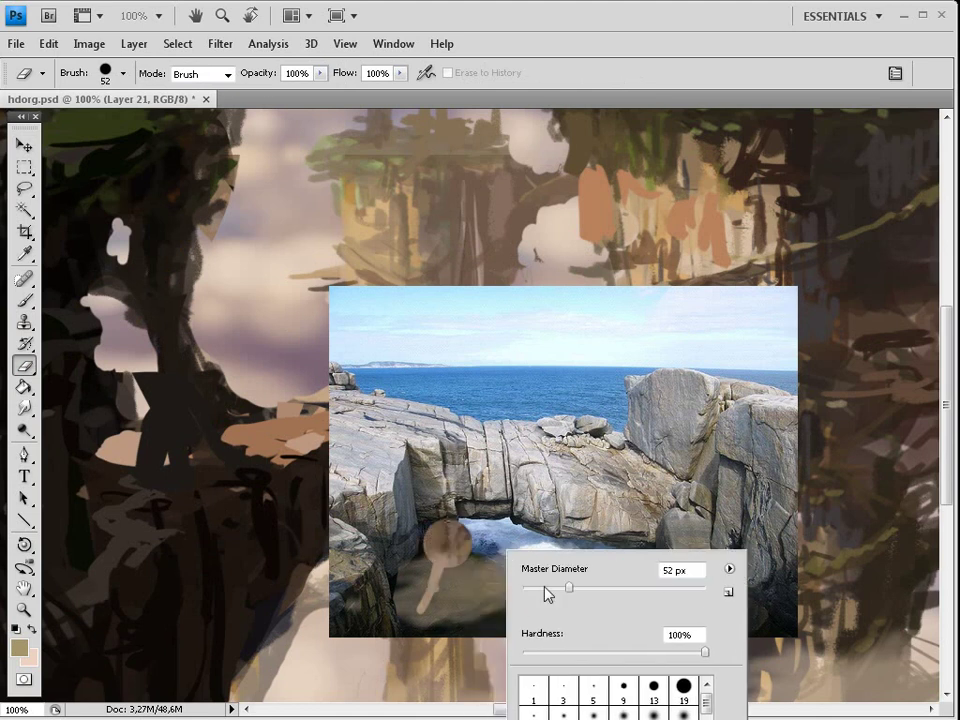
drag(547, 594, 533, 594)
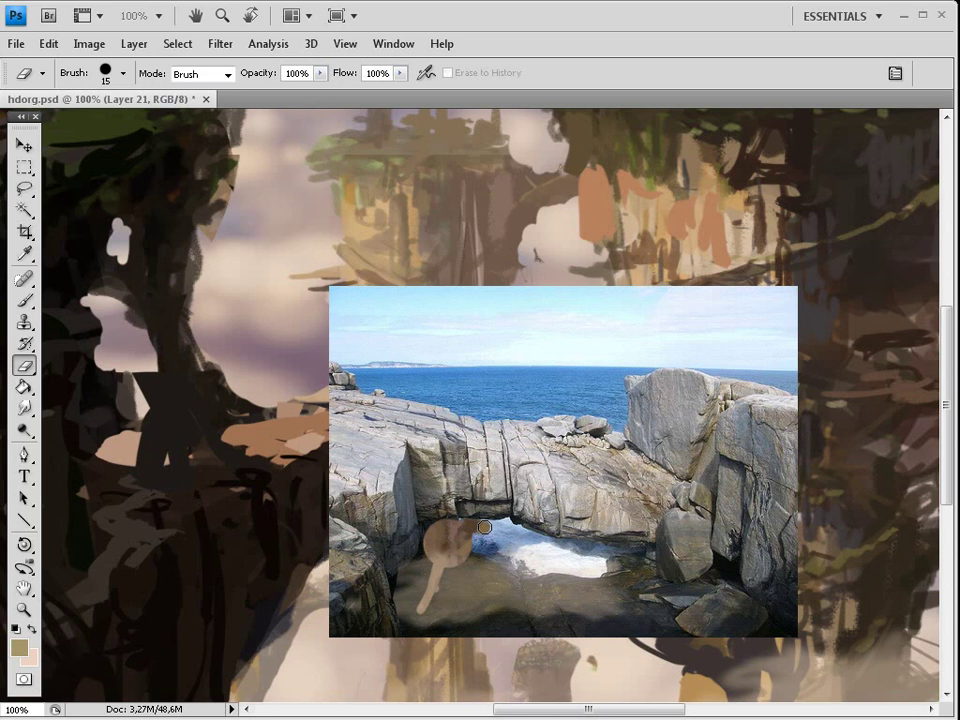
mouse_move(484, 527)
mouse_down()
mouse_move(567, 547)
mouse_move(643, 554)
mouse_move(658, 587)
mouse_move(696, 588)
mouse_move(790, 638)
mouse_up()
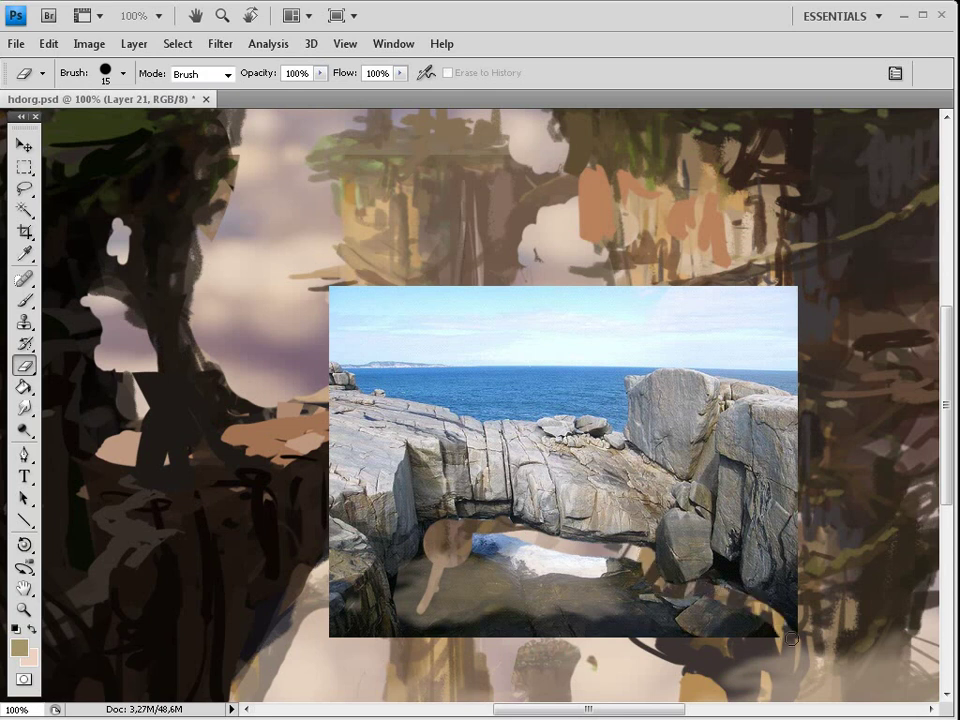
drag(439, 549, 400, 594)
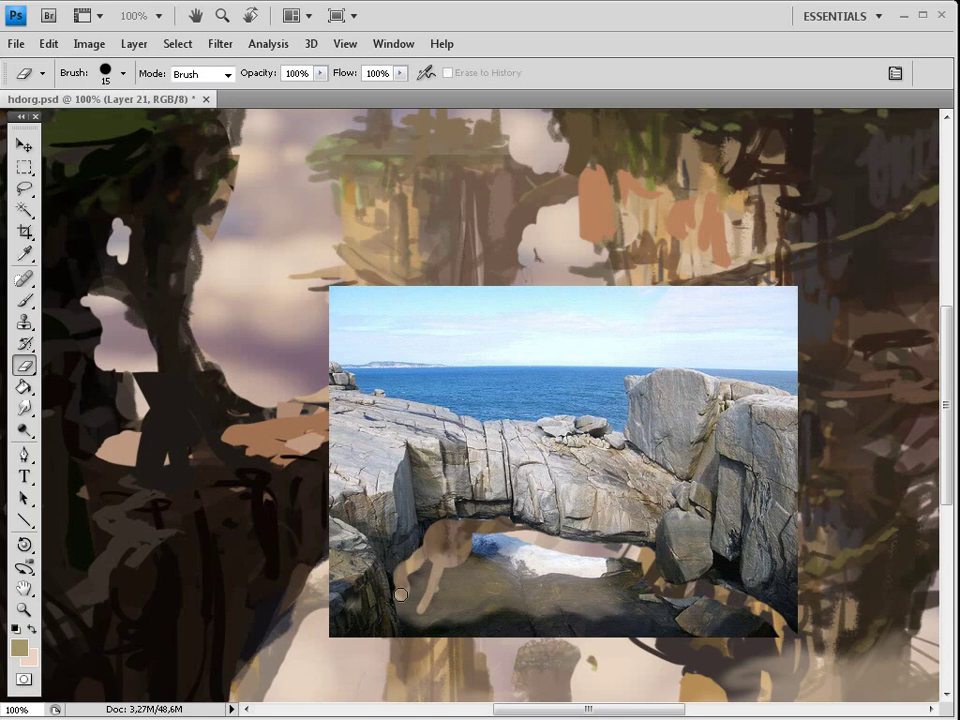
Erase the remaining water and foreground rock beneath the coastal arch with a 67 px Eraser
right_click(486, 553)
click(554, 587)
mouse_move(449, 552)
mouse_down()
mouse_move(432, 593)
mouse_move(558, 570)
mouse_move(645, 604)
mouse_move(603, 556)
mouse_up()
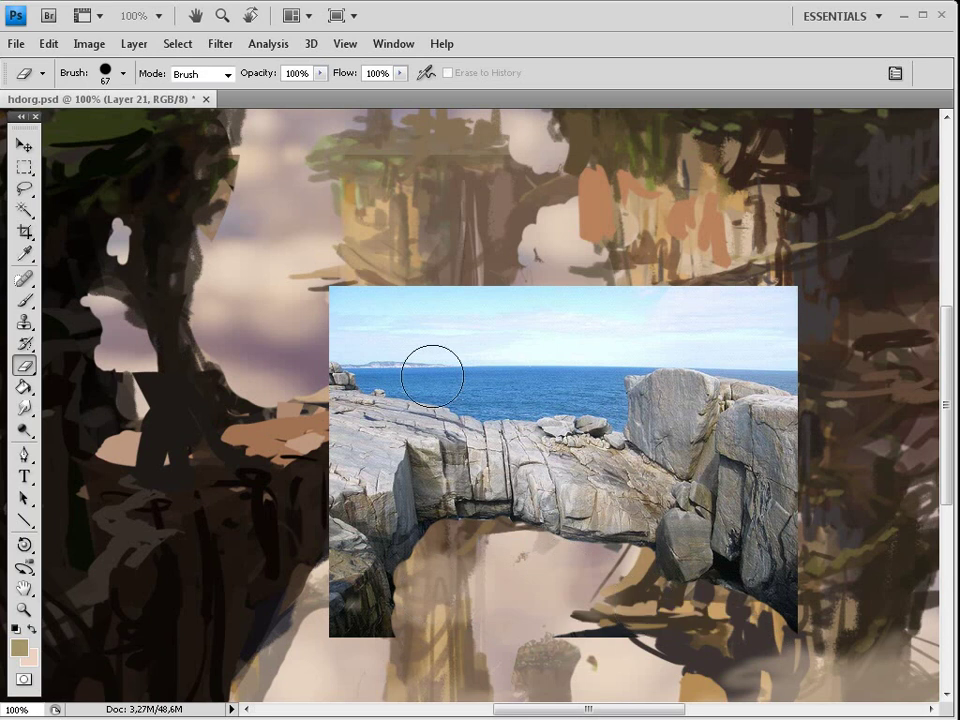
Erase a thin band of sea along the coastal arch's upper outline and around the large boulder, using the Eraser at 22 px and 10 px
right_click(466, 309)
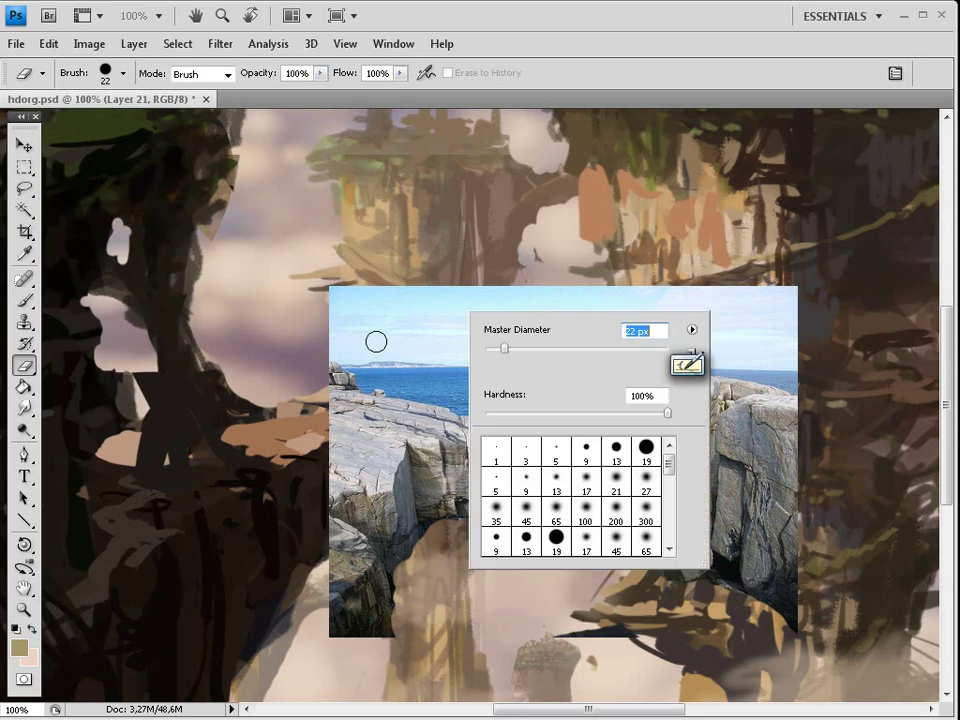
mouse_move(327, 346)
mouse_down()
mouse_move(365, 379)
mouse_move(479, 408)
mouse_up()
right_click(537, 409)
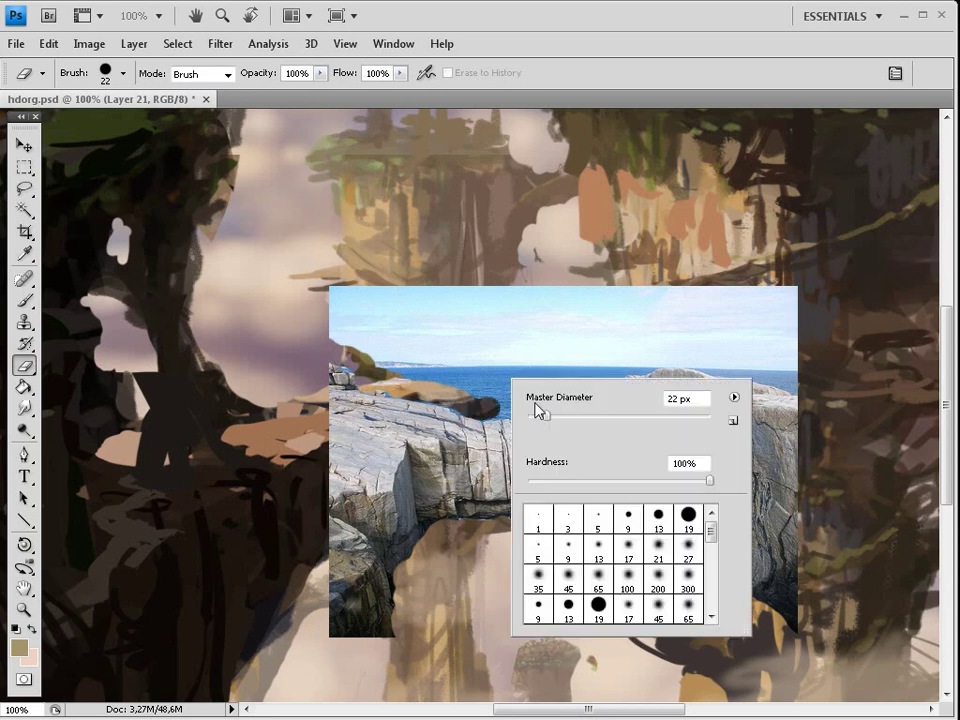
click(489, 408)
mouse_move(488, 407)
mouse_down()
mouse_move(588, 403)
mouse_move(633, 425)
mouse_move(619, 421)
mouse_move(618, 374)
mouse_move(686, 368)
mouse_move(791, 388)
mouse_up()
right_click(635, 430)
key(Return)
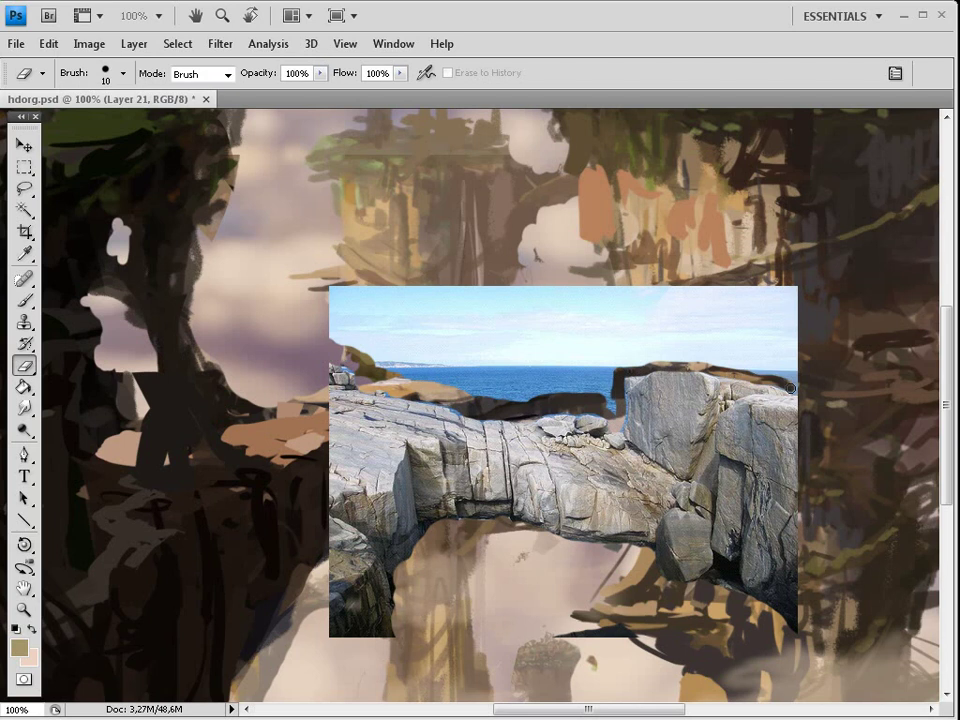
Erase the remaining sea and sky above the coastal arch with the Eraser at 60 px and 28 px
right_click(791, 388)
click(652, 407)
drag(342, 332, 595, 388)
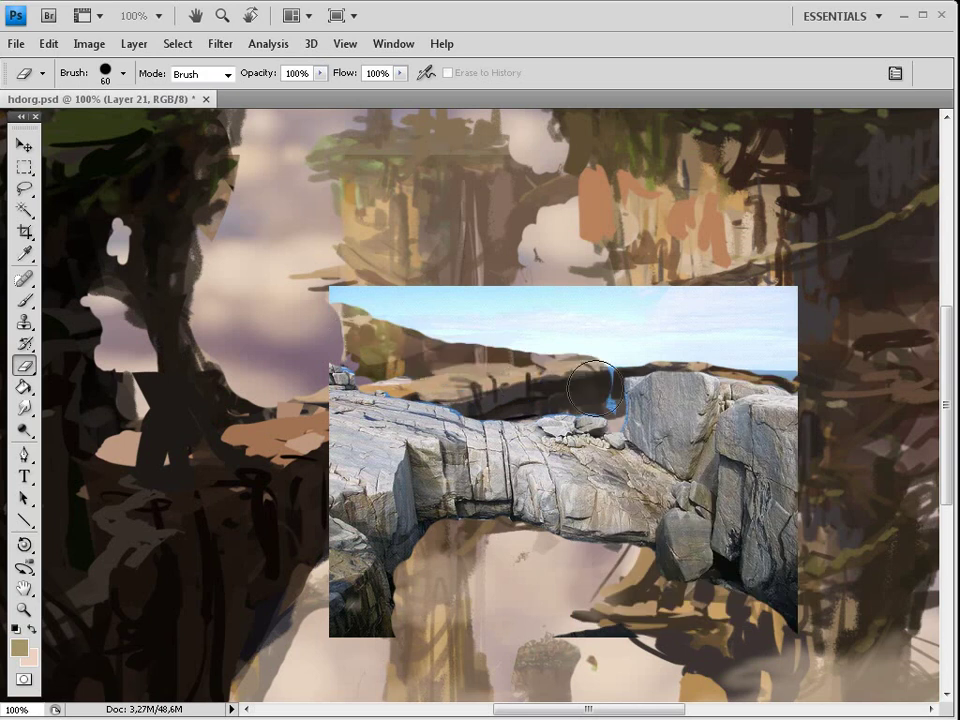
right_click(608, 377)
click(622, 369)
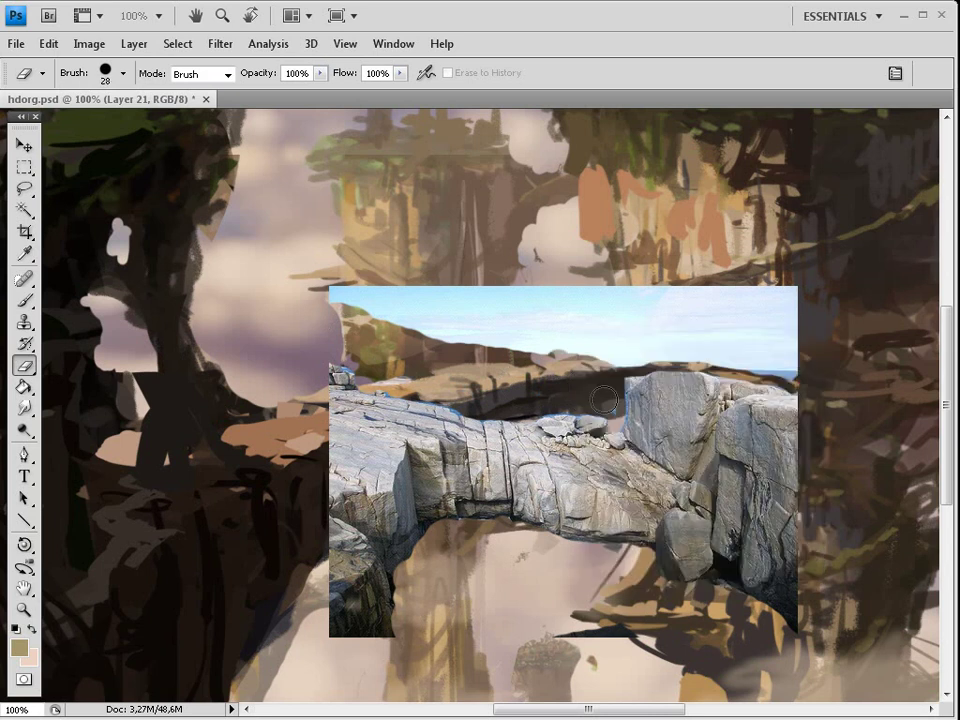
mouse_move(598, 358)
mouse_down()
mouse_move(689, 354)
mouse_move(777, 357)
mouse_move(294, 295)
mouse_move(804, 331)
mouse_up()
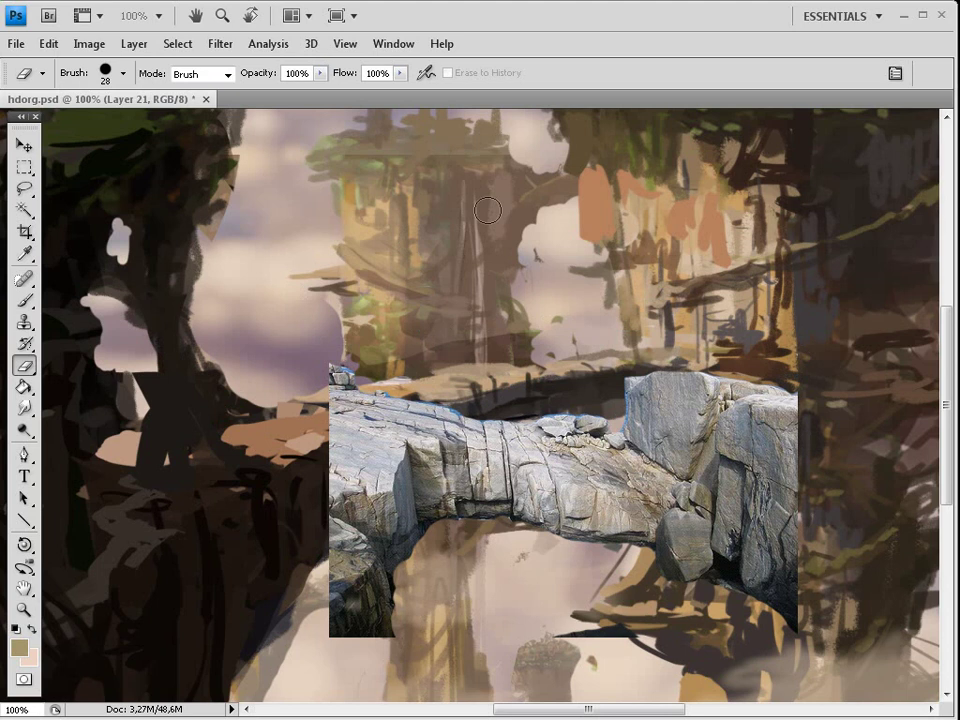
Move the cut-out rock arch left over the painted bridge so it meets the dark foreground cliff, and check its placement in the whole composition
click(24, 147)
drag(596, 480, 421, 461)
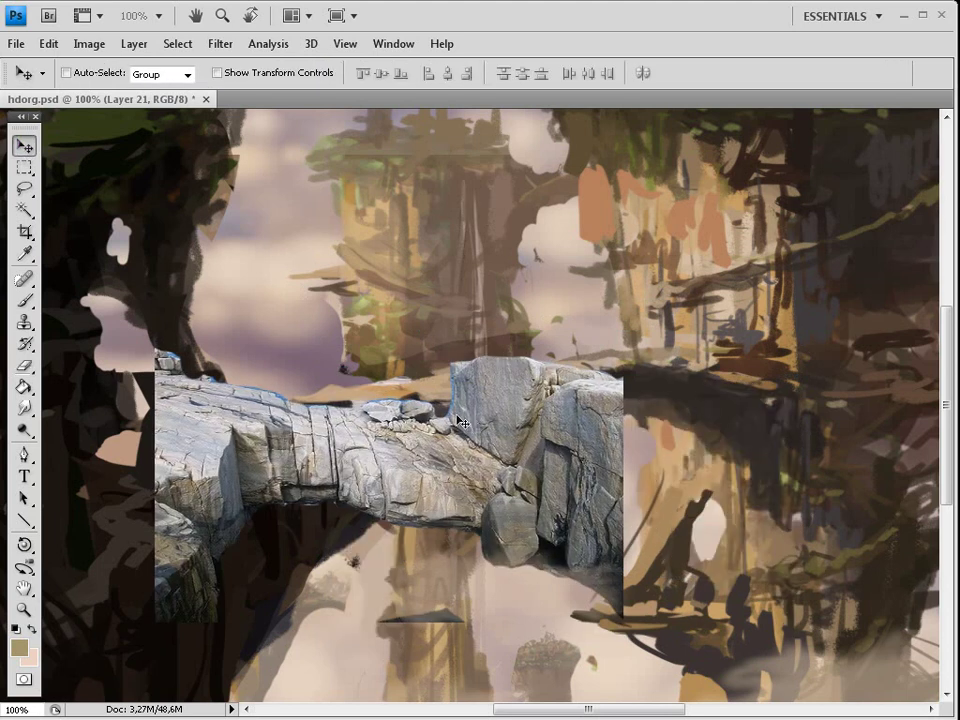
key(ctrl+minus)
key(ctrl+minus)
key(ctrl+minus)
click(25, 366)
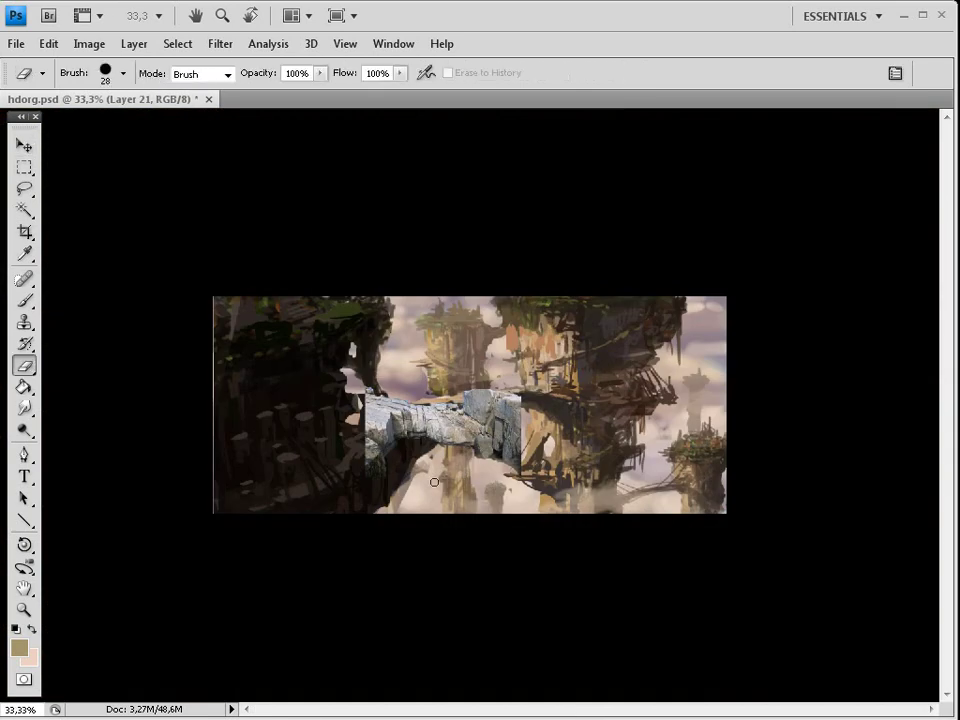
key(ctrl+plus)
key(ctrl+plus)
key(ctrl+plus)
key(ctrl+minus)
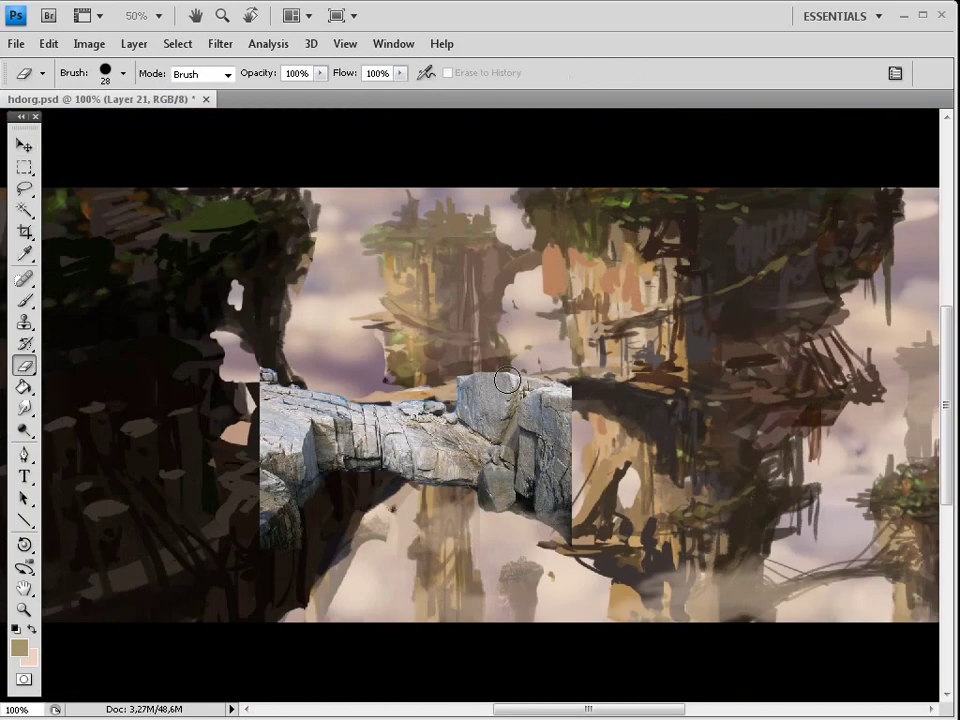
key(ctrl+plus)
Skew the rock arch into perspective, extending its near end downward and narrowing its far end, and shift it onto the painted bridge
click(48, 43)
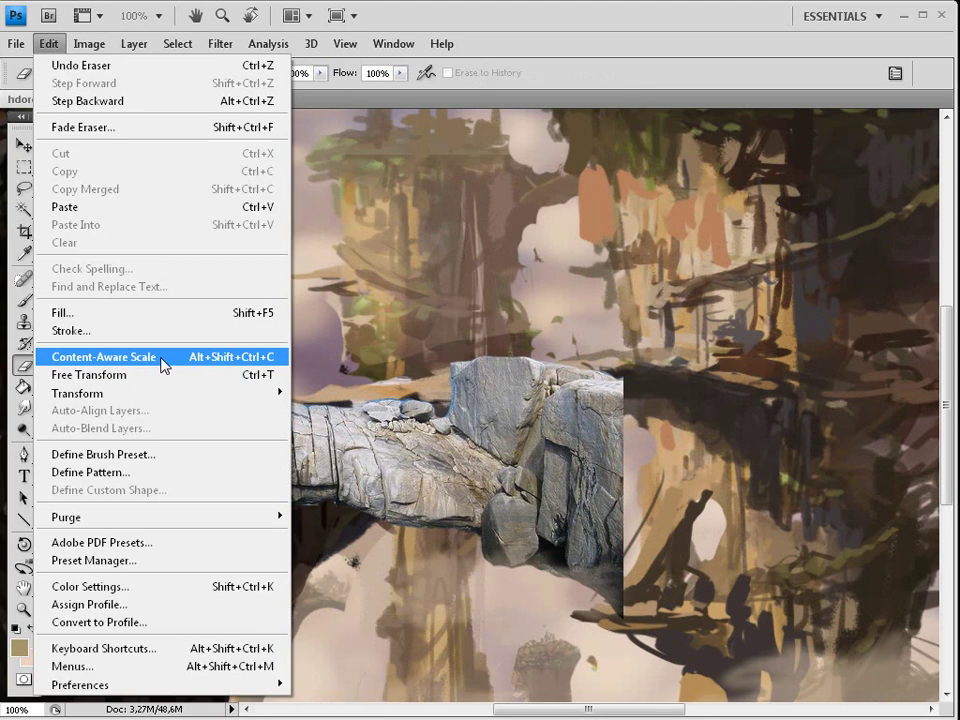
mouse_move(200, 393)
click(340, 446)
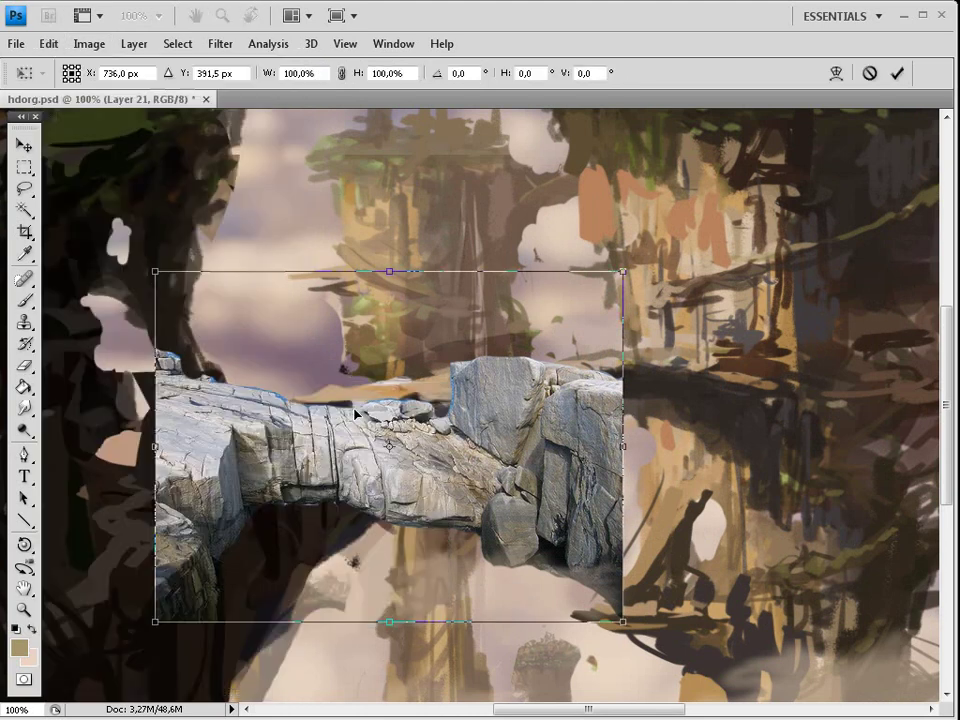
drag(150, 620, 155, 712)
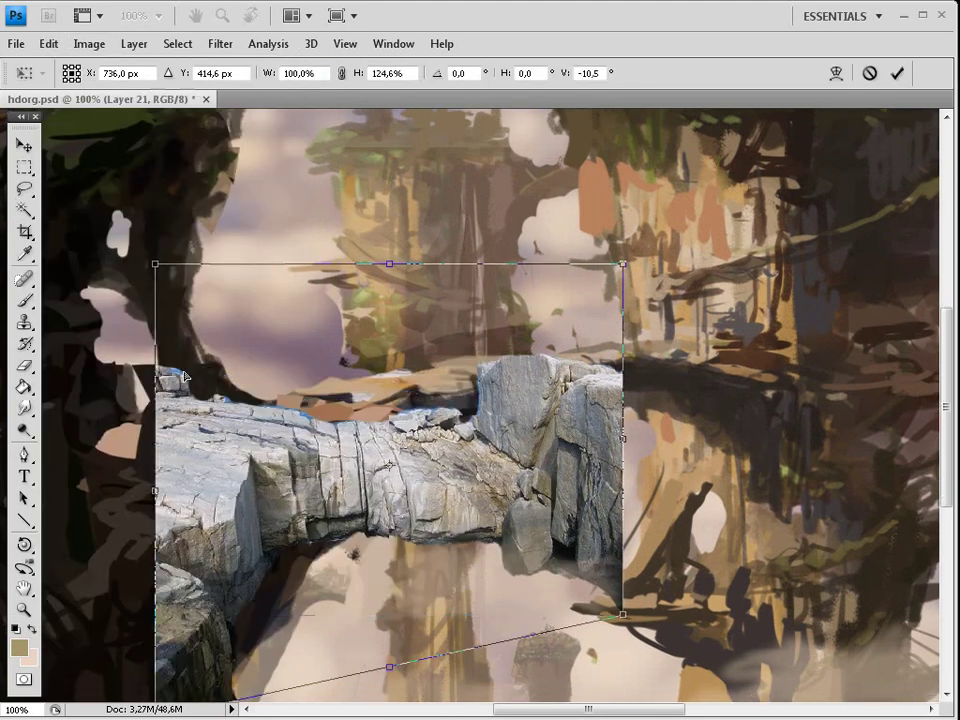
drag(623, 268, 622, 235)
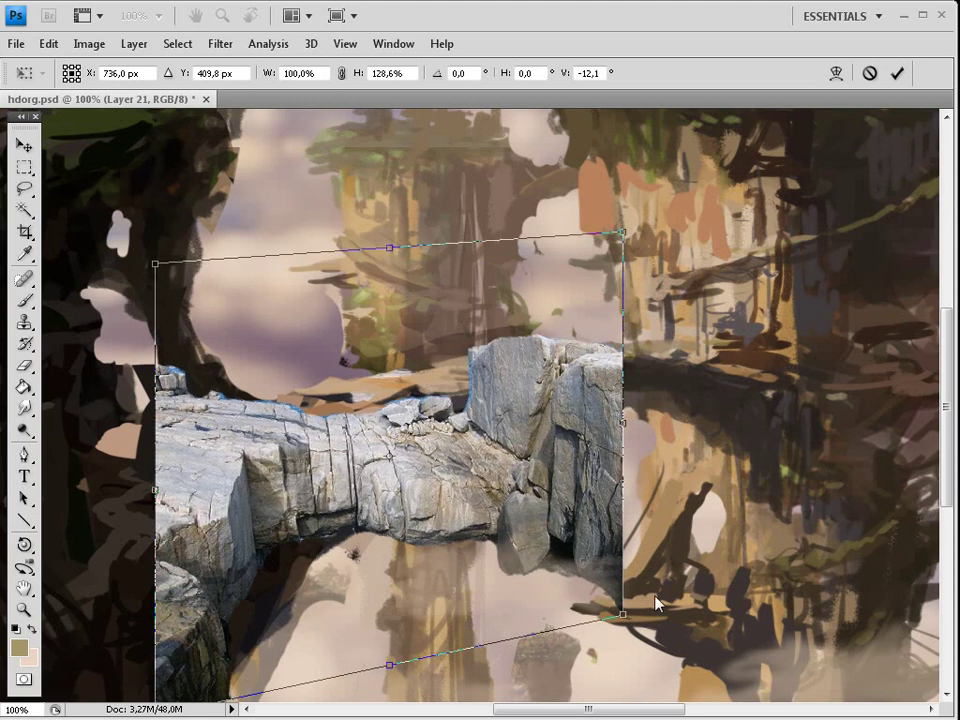
drag(656, 603, 647, 441)
drag(445, 412, 462, 421)
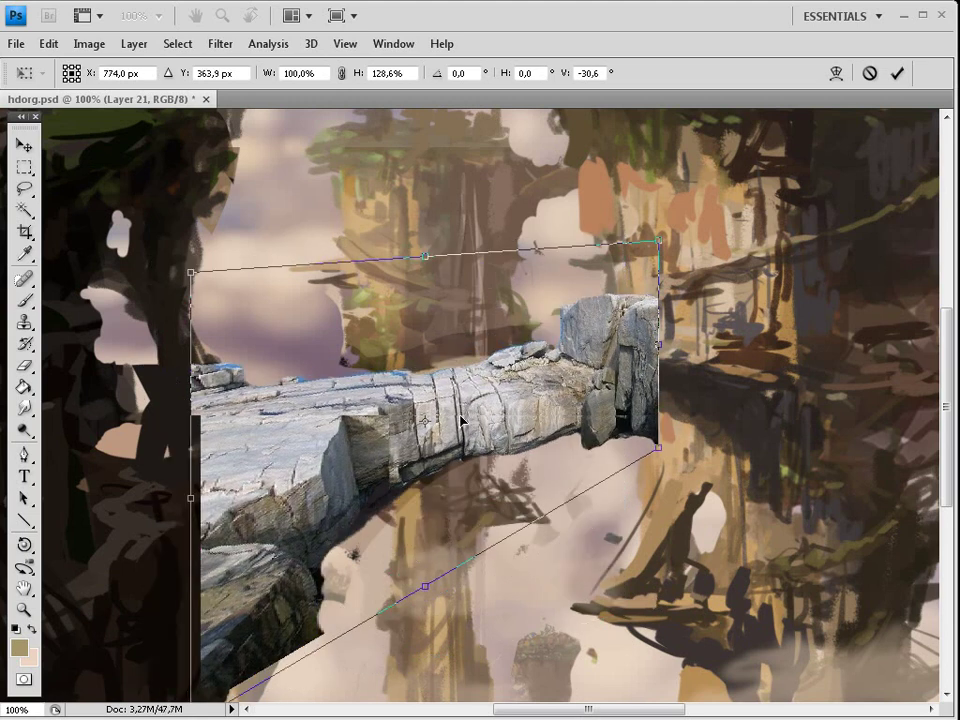
Refine the arch's skew by lowering its far upper corner and raising its far lower corner to a -33.0° vertical skew, and apply the transform
key(ctrl+minus)
key(ctrl+minus)
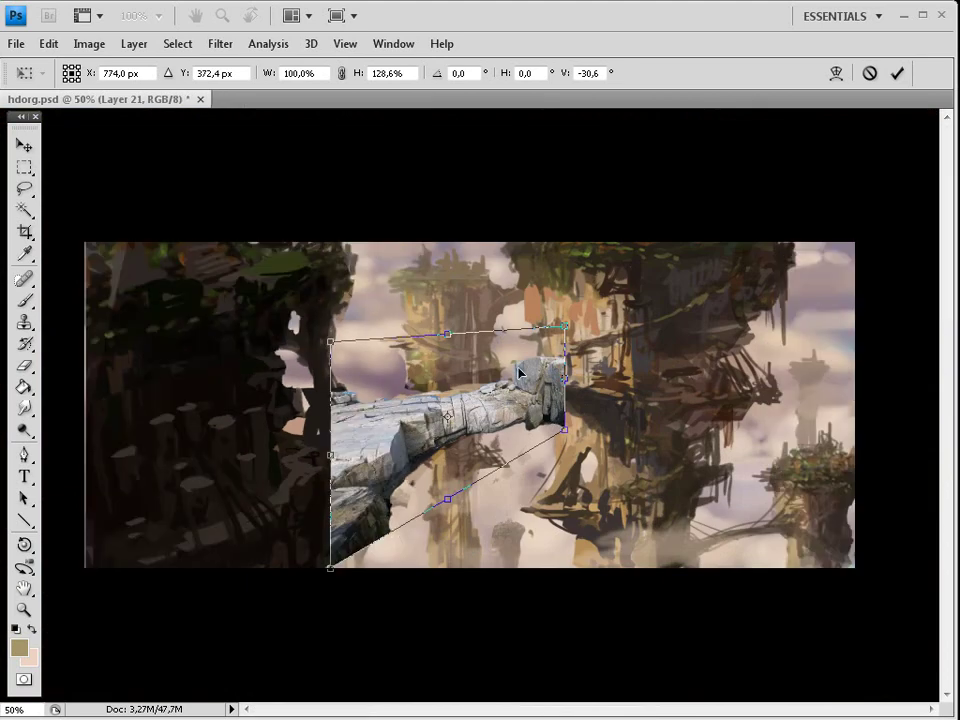
key(ctrl+plus)
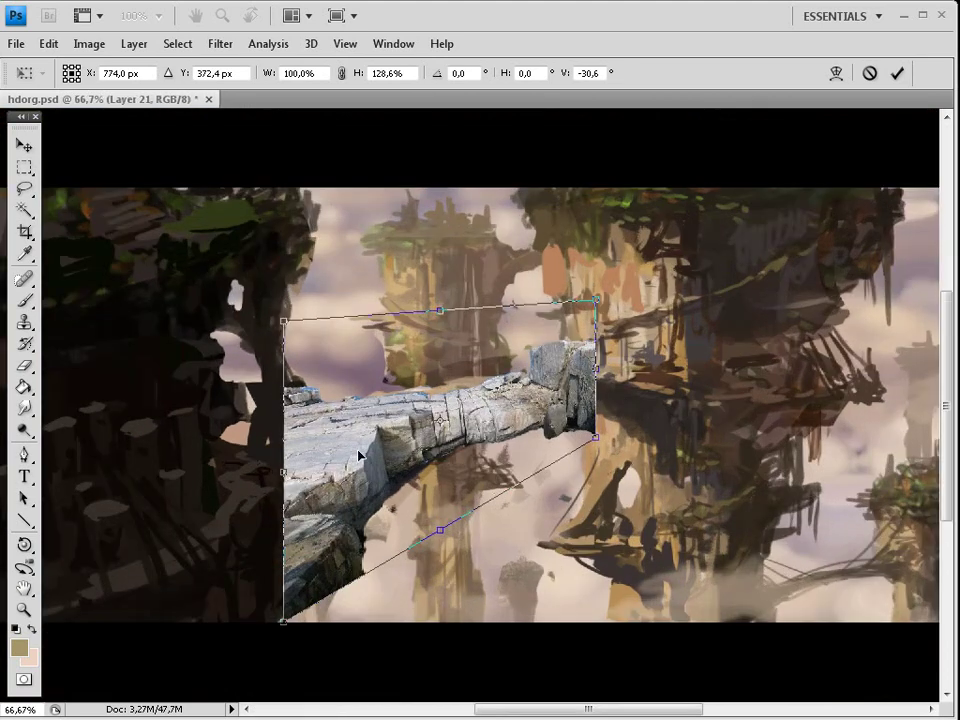
mouse_move(359, 456)
mouse_down()
mouse_move(363, 480)
mouse_move(362, 453)
mouse_up()
drag(596, 299, 597, 324)
drag(600, 438, 615, 418)
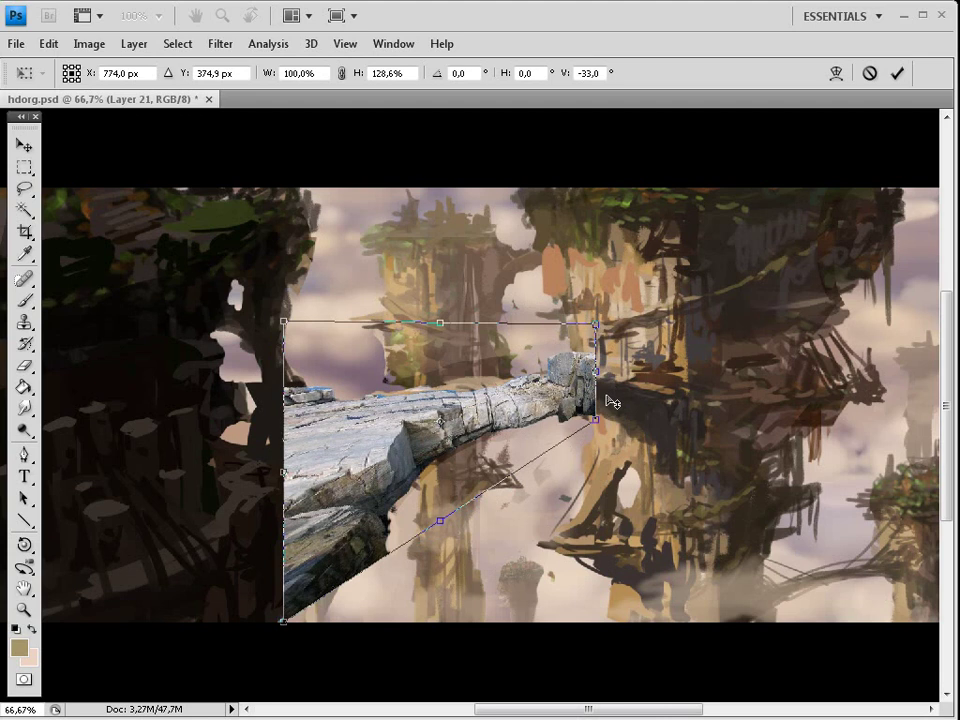
key(Return)
key(e)
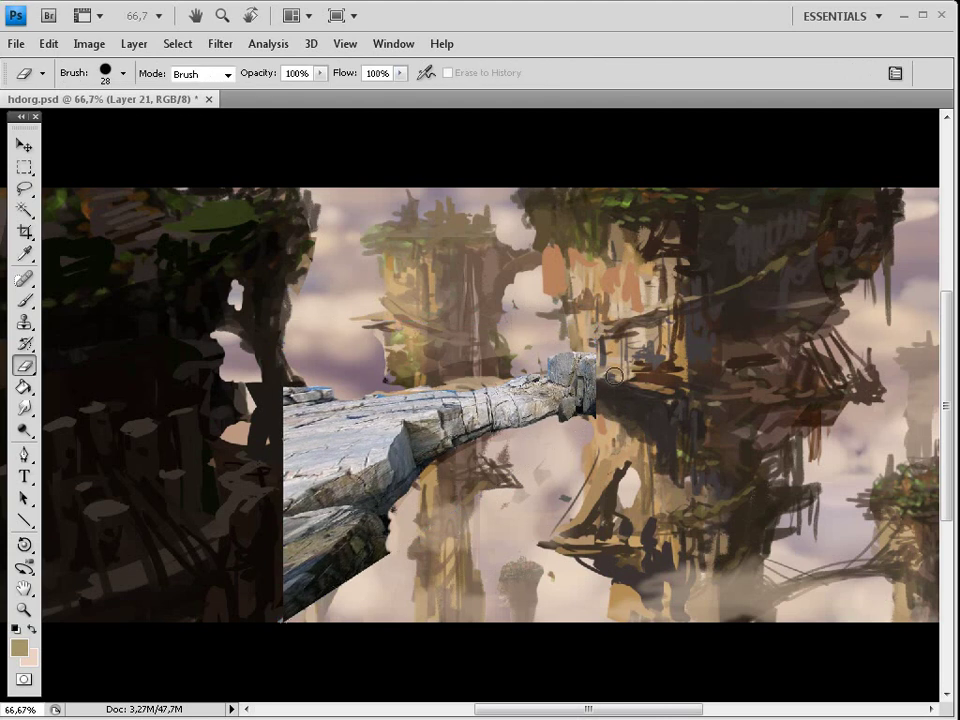
Lasso the arch's shaded side below its upper edge and darken it with Levels, setting the midtones to 0.86 and the output white to 151
key(l)
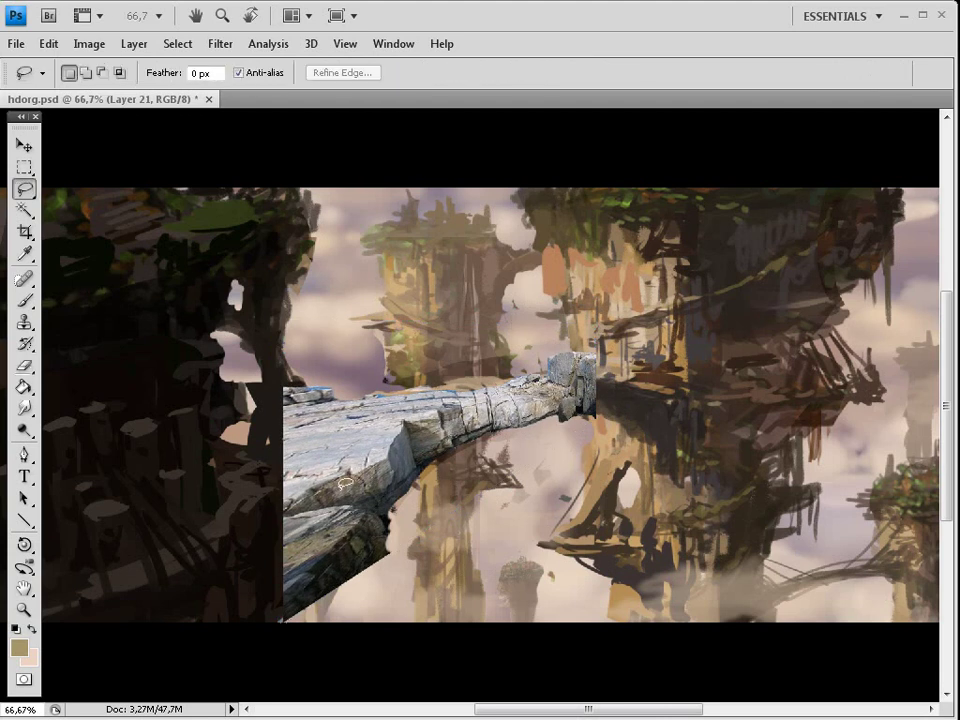
mouse_move(340, 397)
mouse_down()
mouse_move(316, 392)
mouse_move(425, 397)
mouse_move(437, 418)
mouse_move(553, 400)
mouse_up()
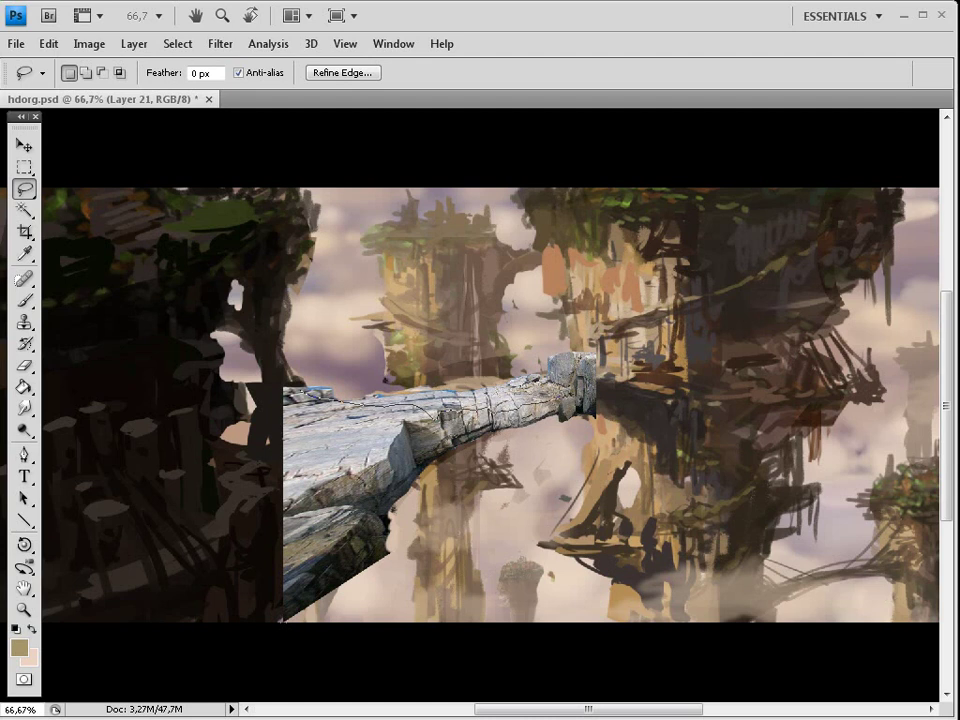
mouse_move(402, 297)
mouse_down()
mouse_move(631, 400)
mouse_move(224, 450)
mouse_move(284, 390)
mouse_up()
key(ctrl+l)
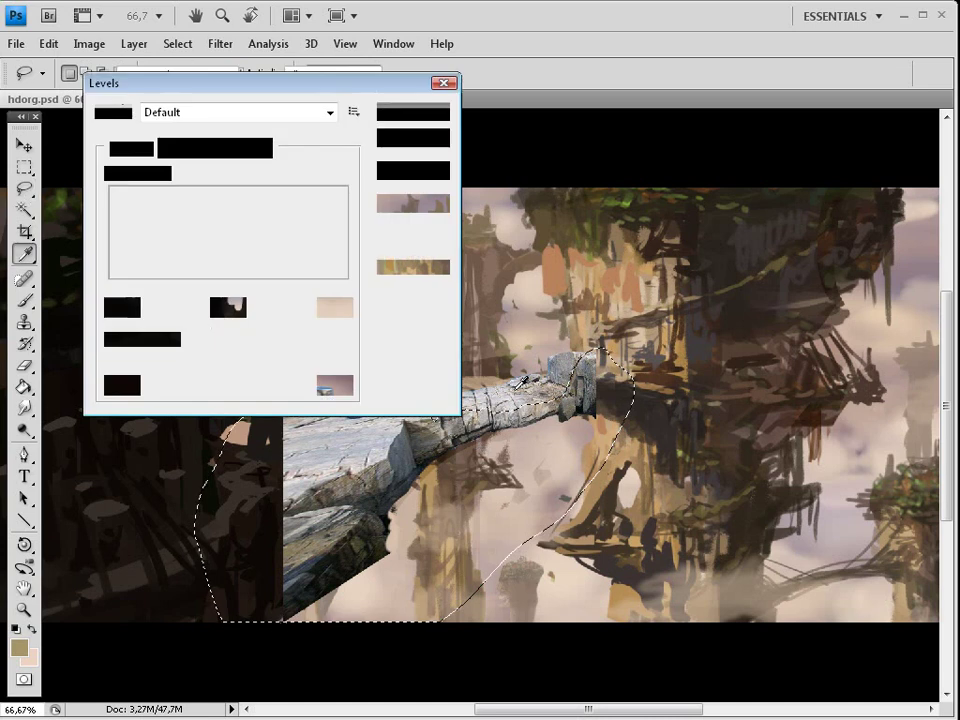
drag(347, 367, 251, 367)
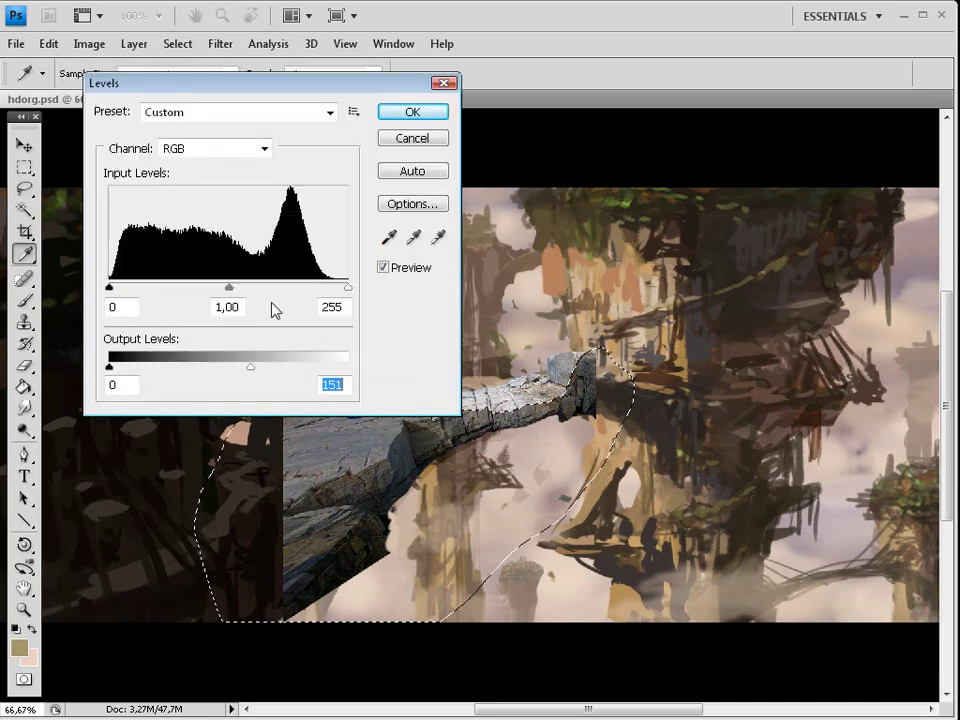
drag(342, 86, 884, 304)
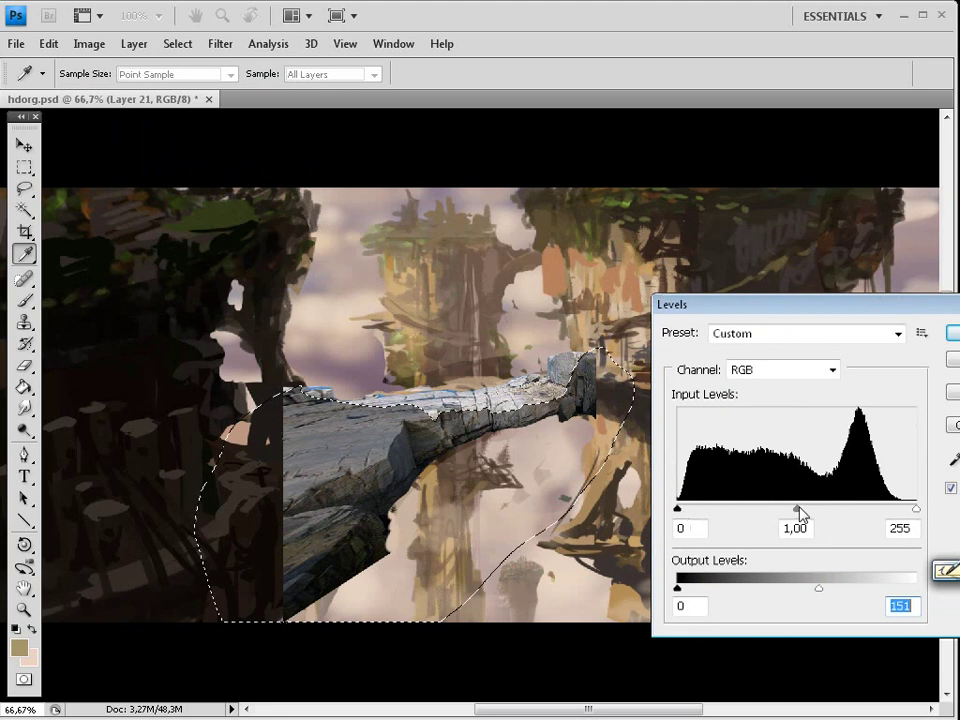
drag(798, 510, 811, 514)
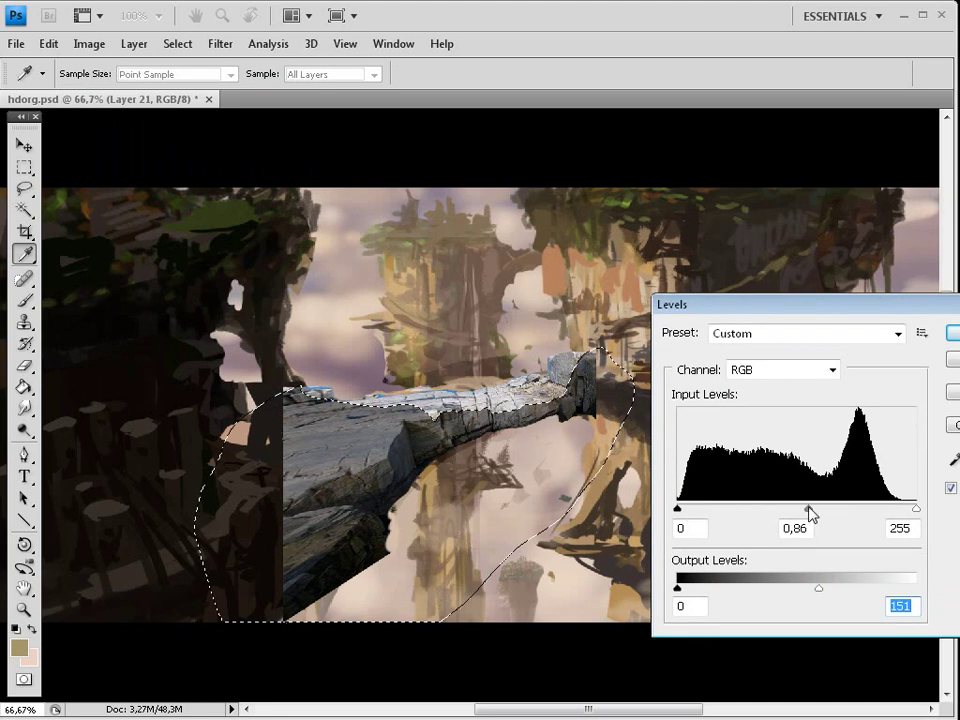
key(Return)
Lasso the far end of the arch, slightly lighten its shadows by raising the Levels output black, and deselect
key(l)
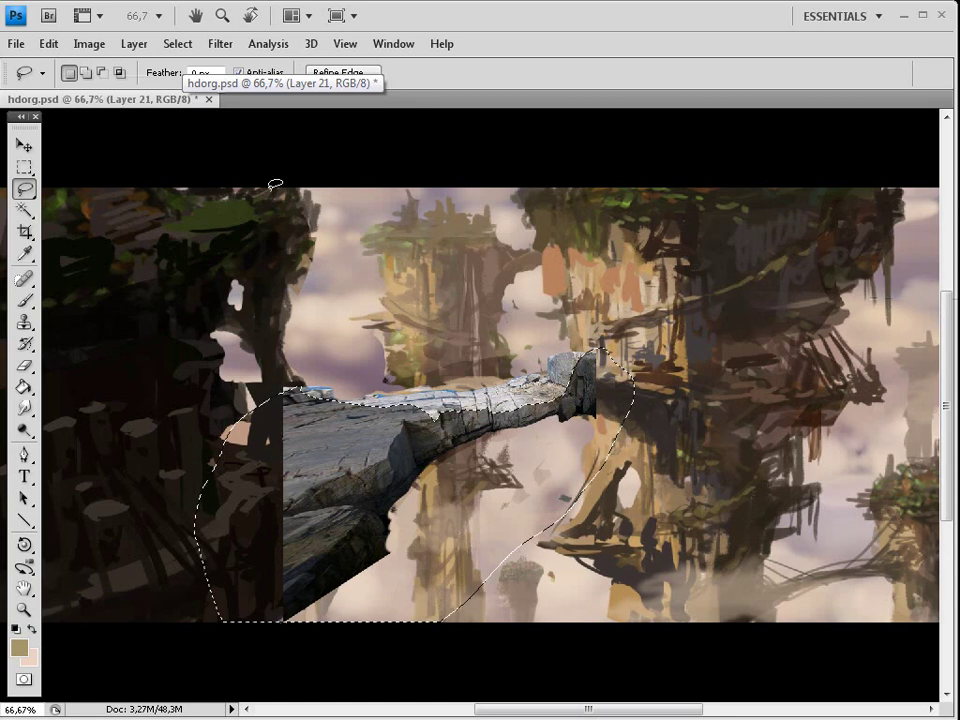
key(alt)
mouse_move(600, 345)
mouse_down()
mouse_move(618, 328)
mouse_move(575, 483)
mouse_move(597, 327)
mouse_up()
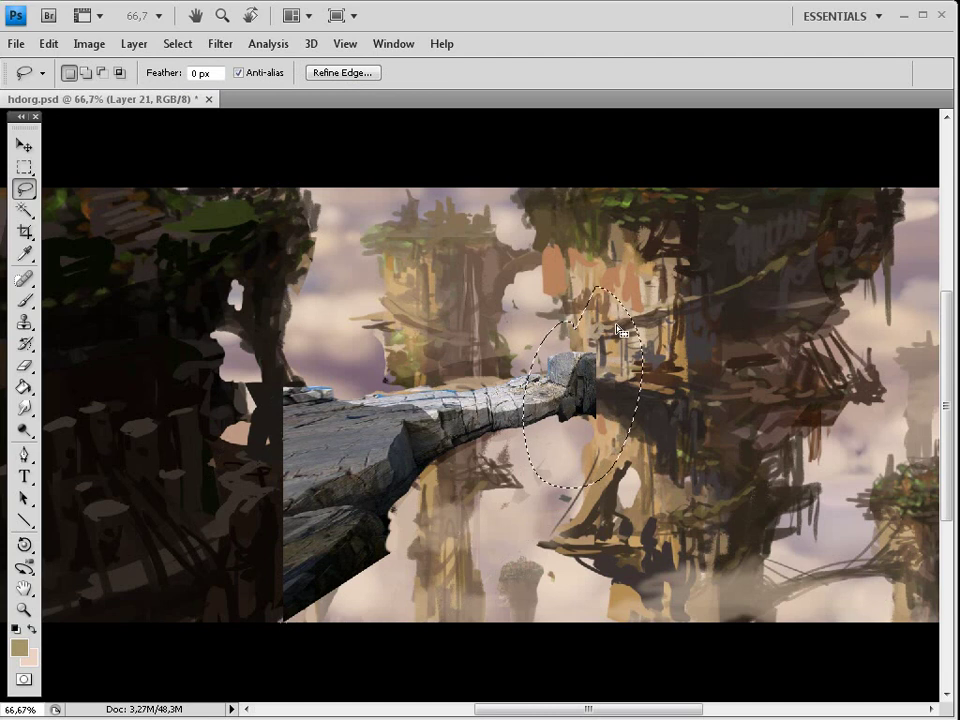
key(ctrl+l)
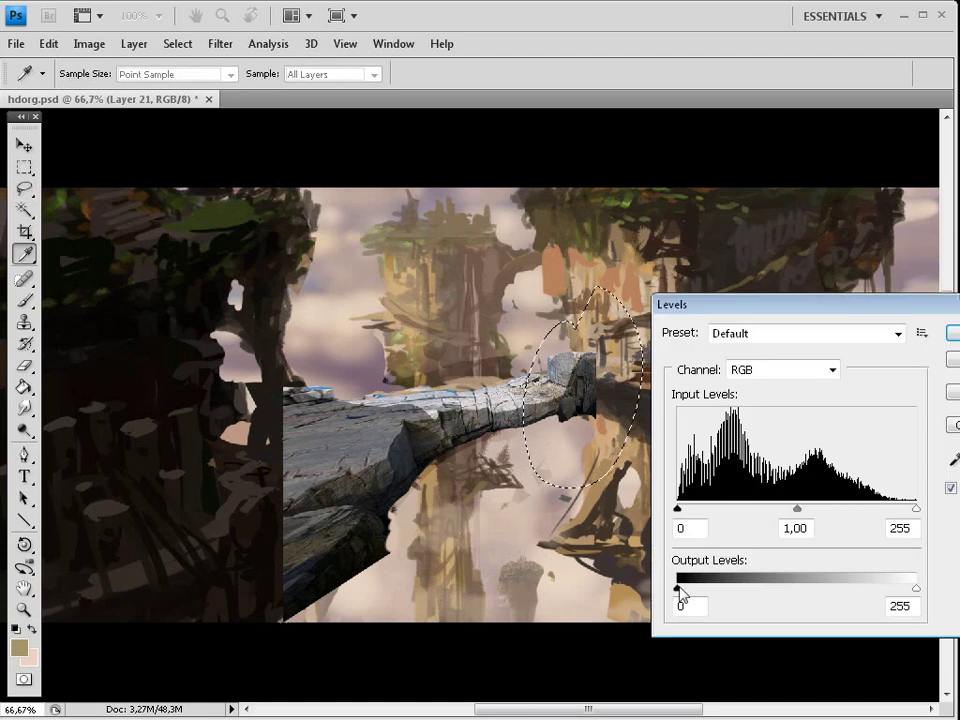
drag(680, 587, 686, 591)
key(Return)
key(ctrl+d)
key(l)
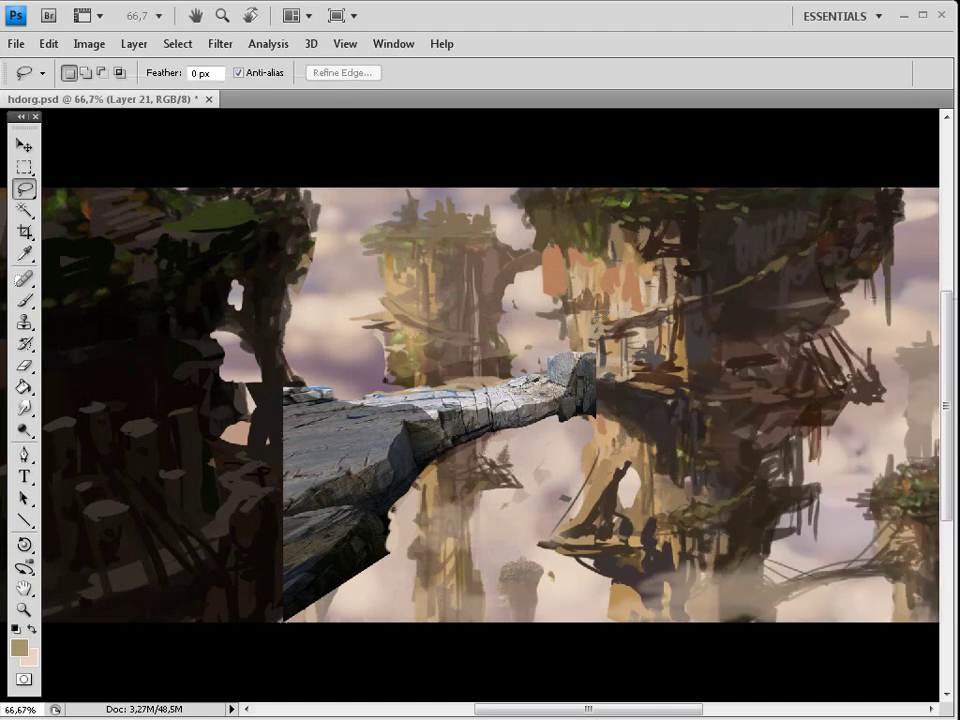
Fade the boulder at the arch's far end by raising the Levels output black in two progressively smaller lasso selections, and deselect
drag(618, 316, 636, 330)
key(ctrl+l)
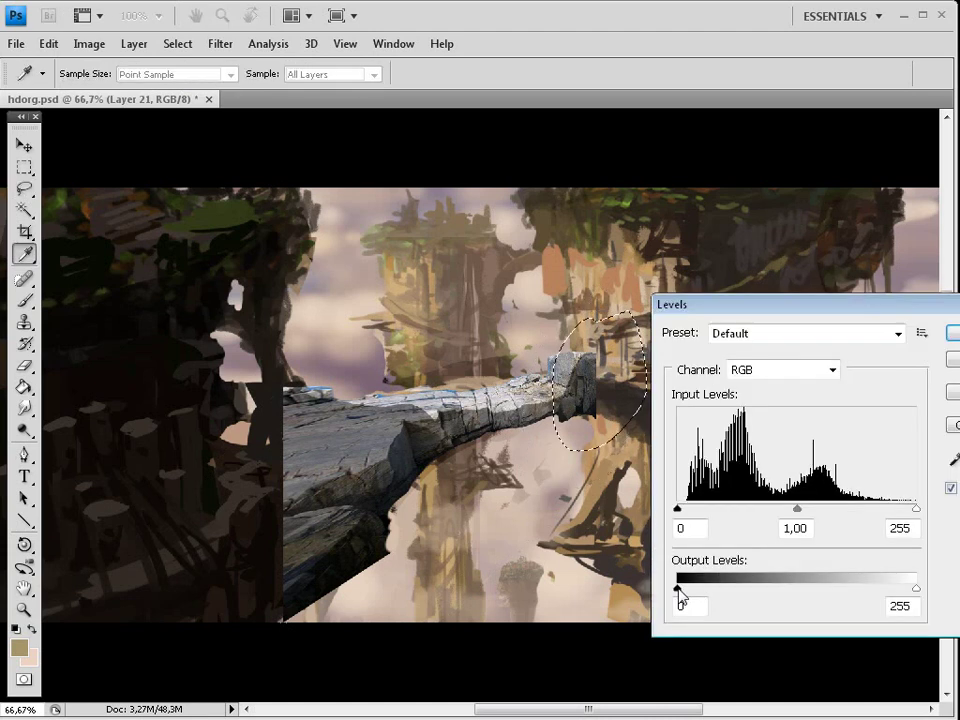
drag(679, 592, 697, 592)
key(Return)
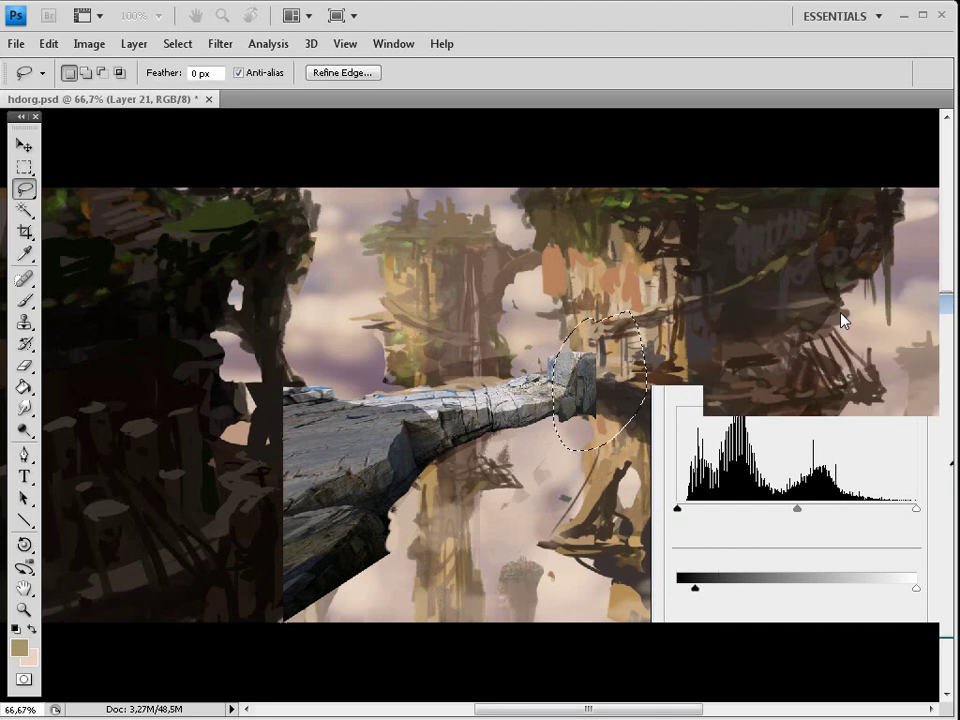
key(ctrl+l)
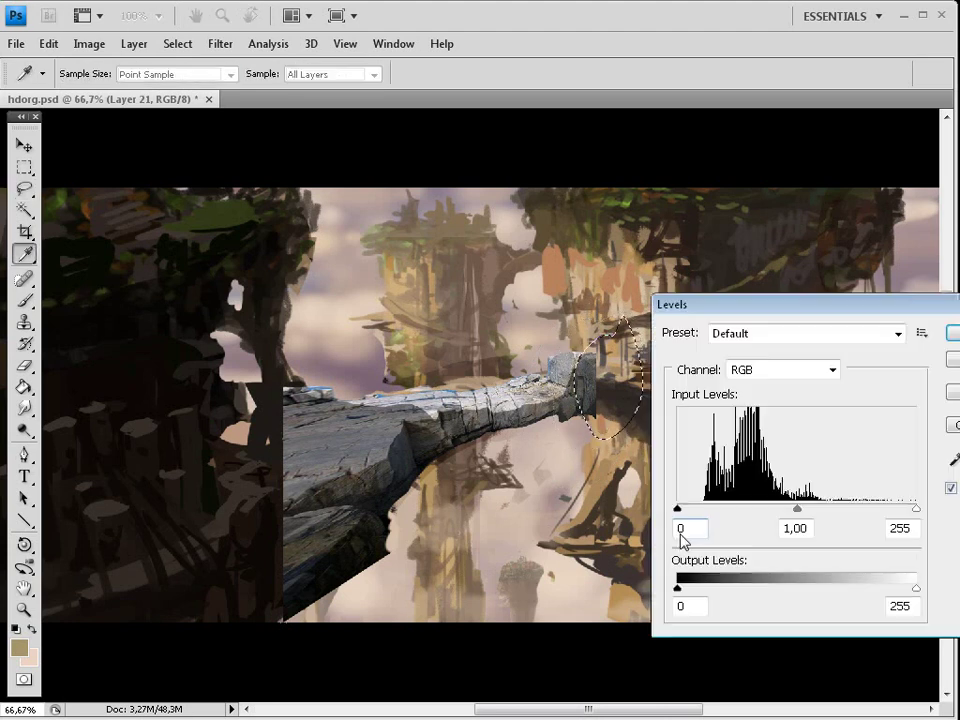
drag(678, 590, 691, 590)
click(947, 334)
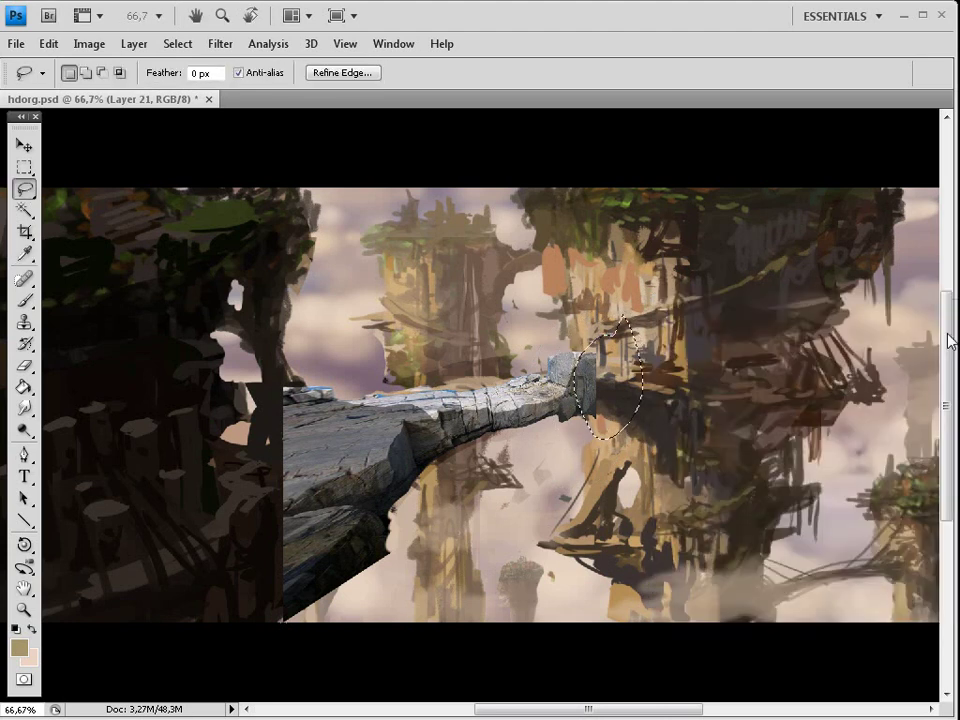
key(ctrl)
key(ctrl+d)
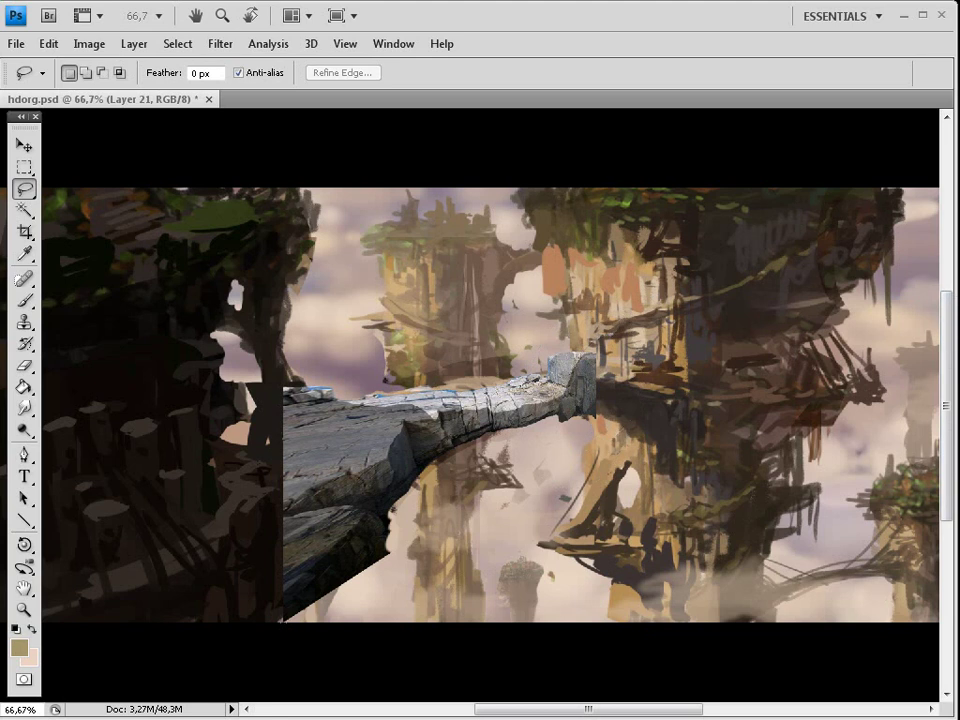
Warp the rock arch to bow its span upward and stretch its far end toward the distant column, and apply the warp
click(47, 44)
mouse_move(180, 393)
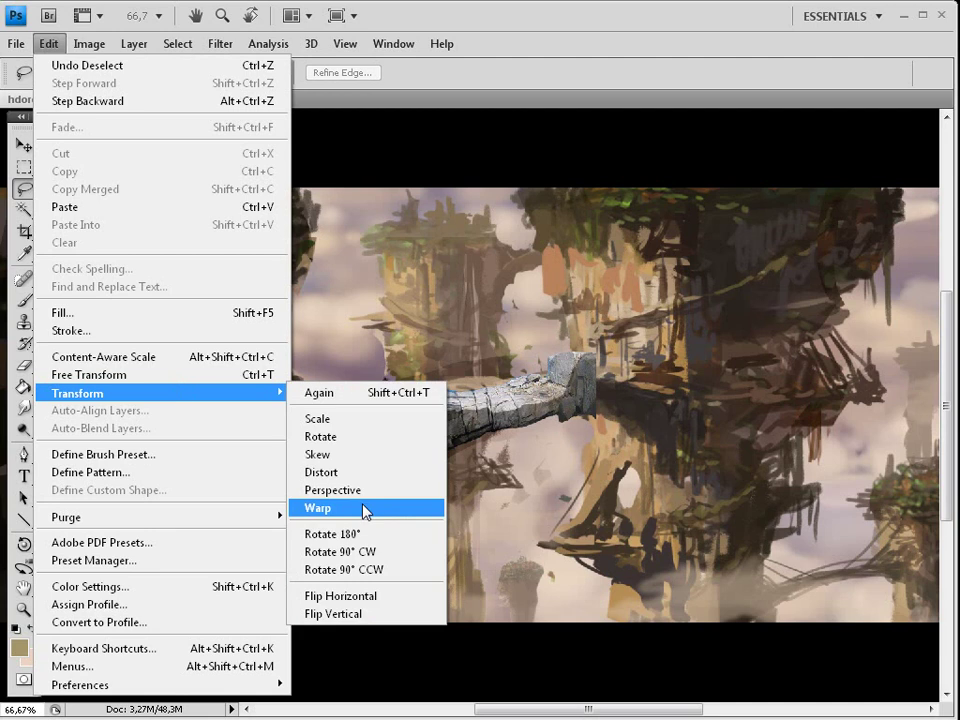
click(365, 508)
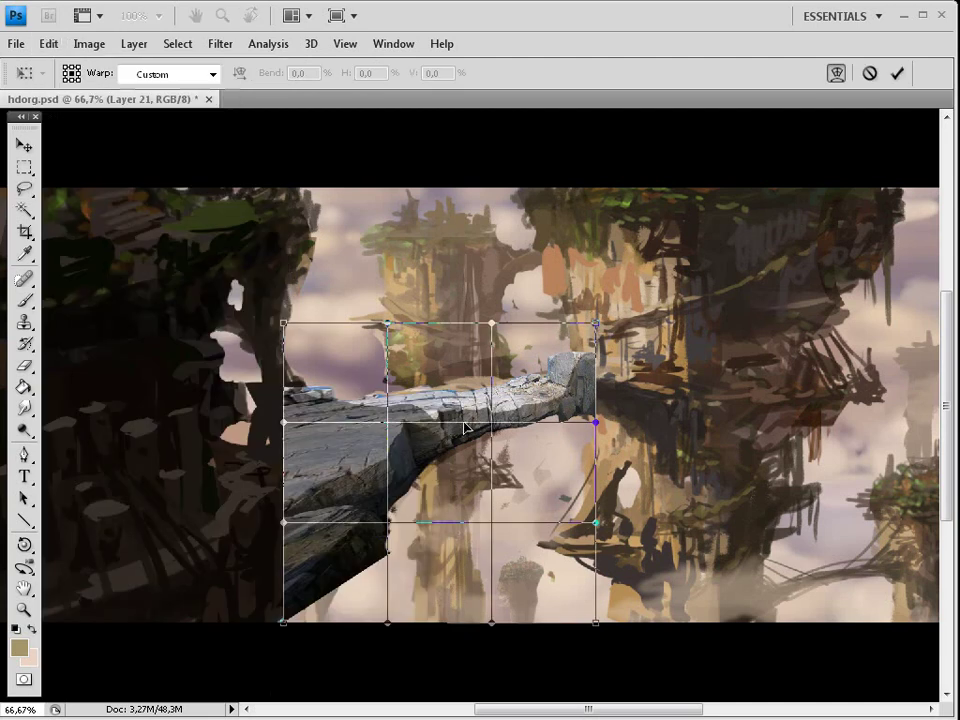
drag(465, 428, 548, 396)
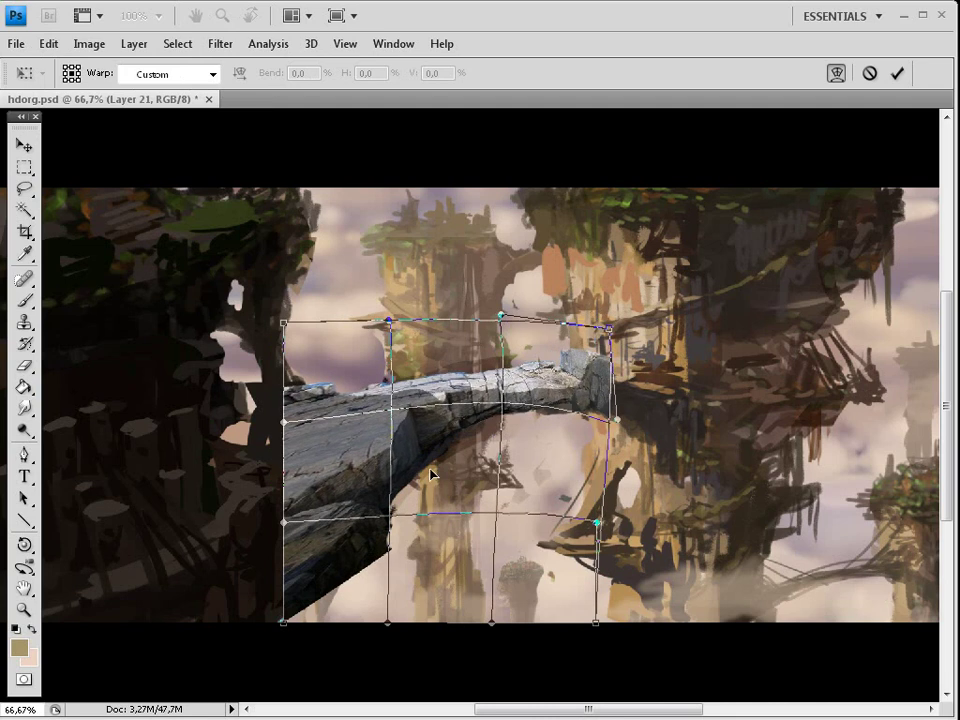
drag(431, 474, 493, 440)
drag(609, 329, 613, 364)
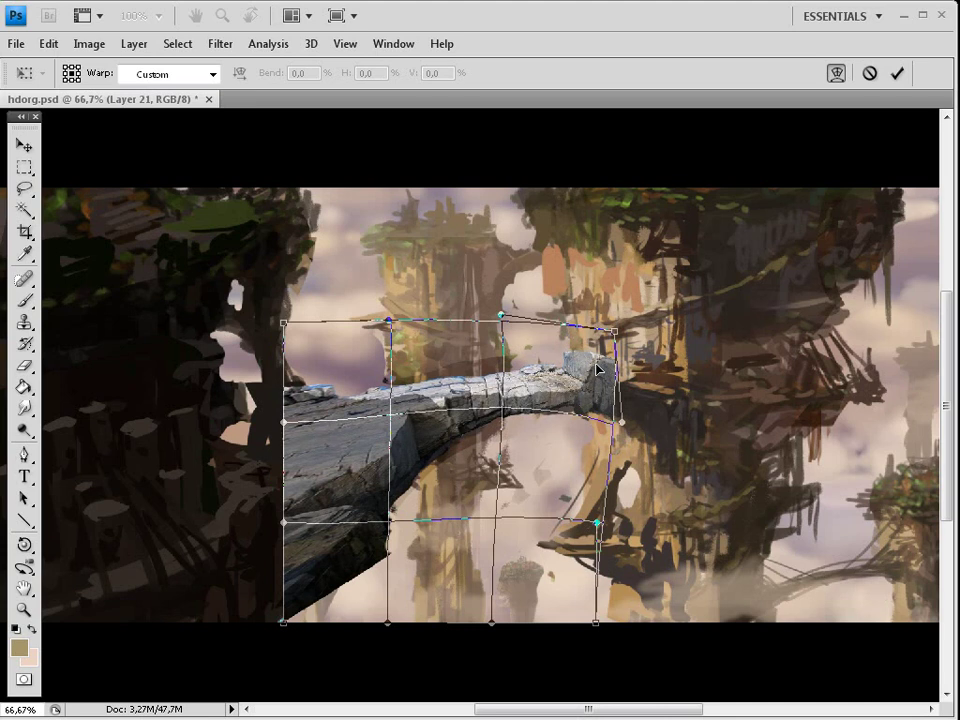
key(l)
key(Return)
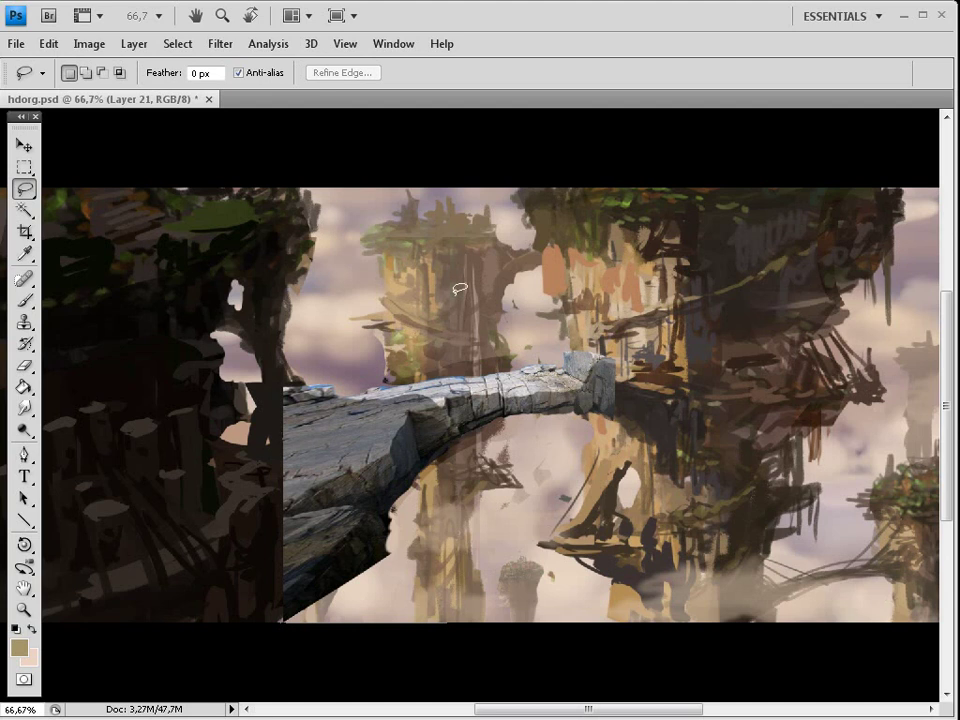
Skew the arch's far end by raising its lower corner and lowering its upper corner to a -7.5° vertical skew, and apply it
click(45, 44)
mouse_move(224, 393)
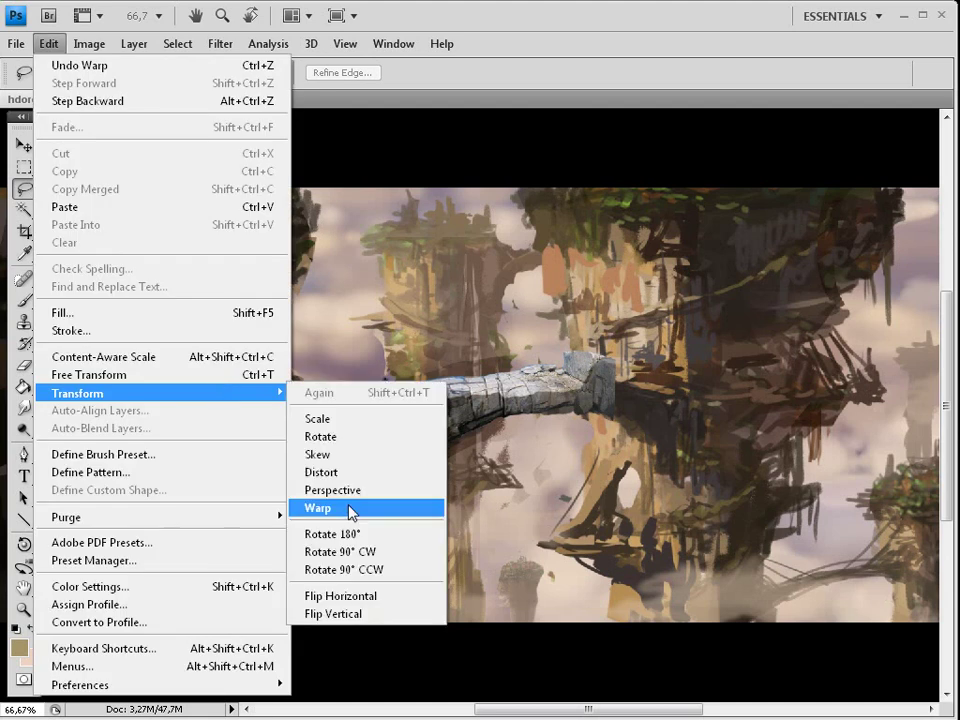
click(372, 456)
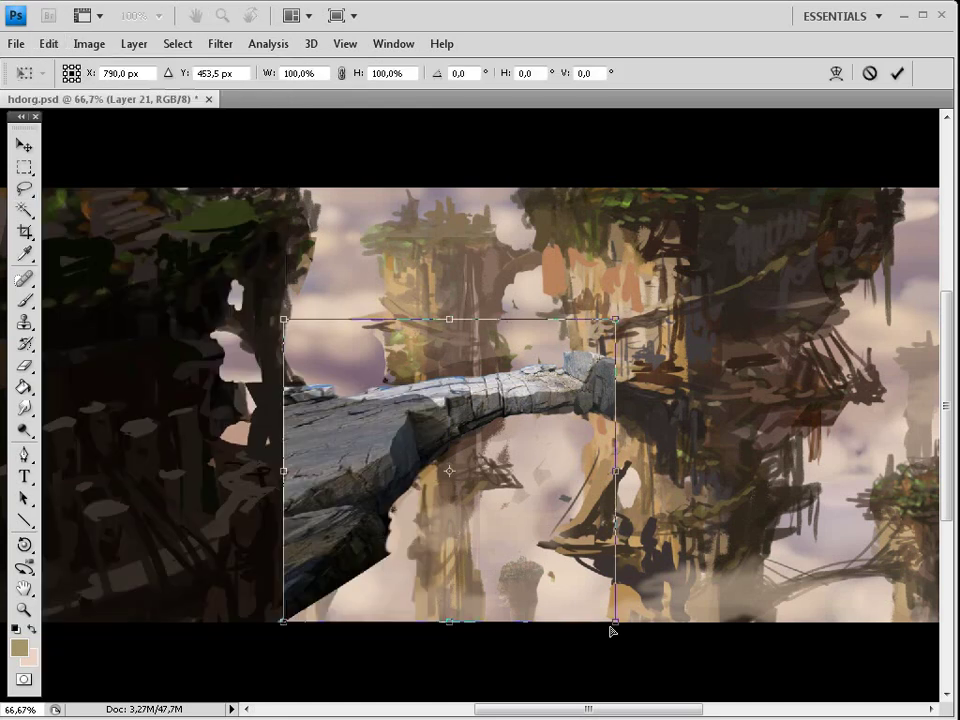
drag(612, 630, 615, 586)
drag(615, 320, 609, 336)
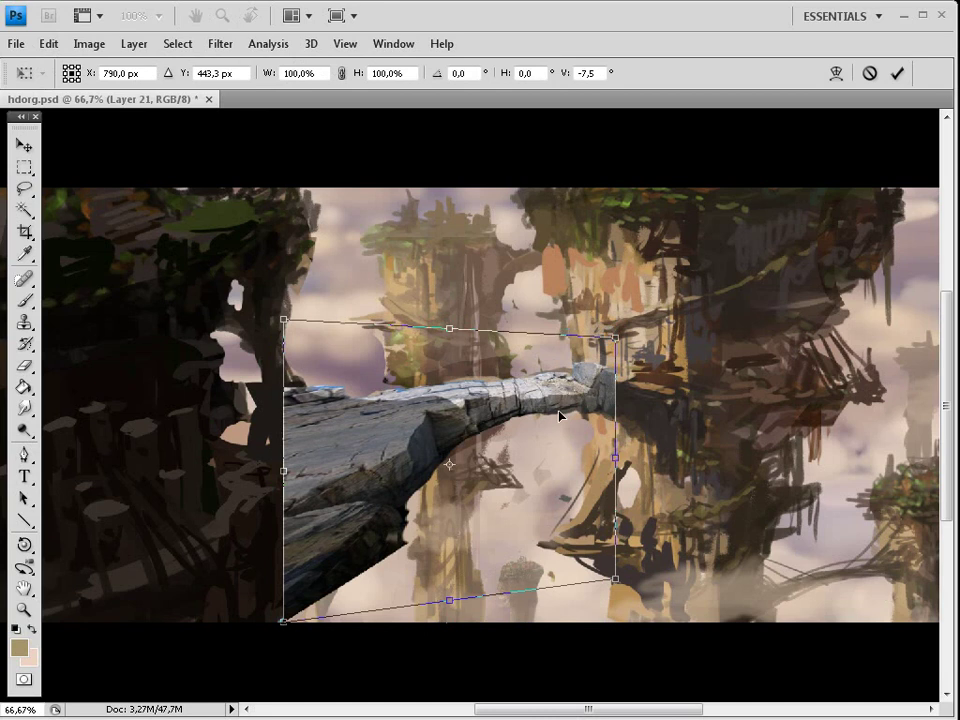
key(Return)
key(l)
Select the far end of the arch with a rectangular marquee, cut it out, and paste it as a new layer
key(m)
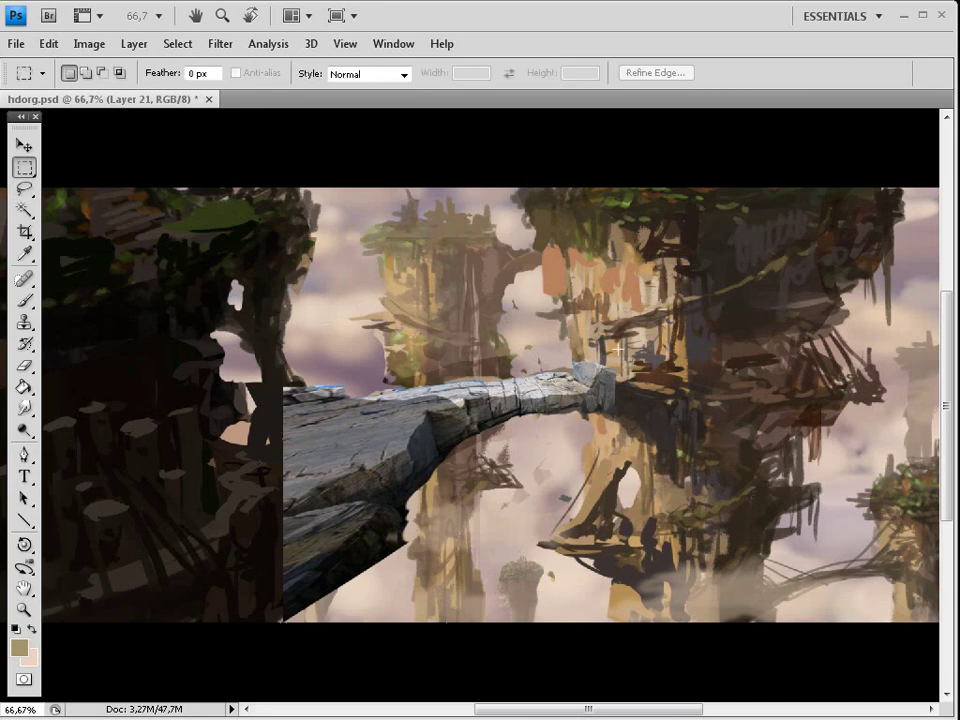
drag(551, 346, 643, 423)
drag(551, 423, 516, 438)
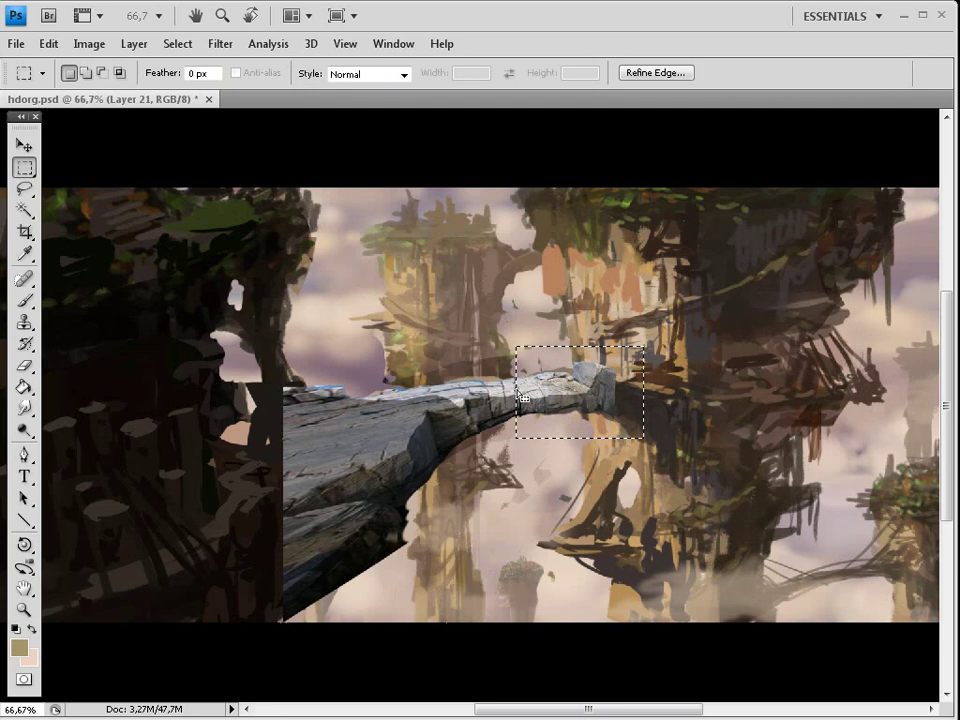
key(Delete)
key(ctrl+v)
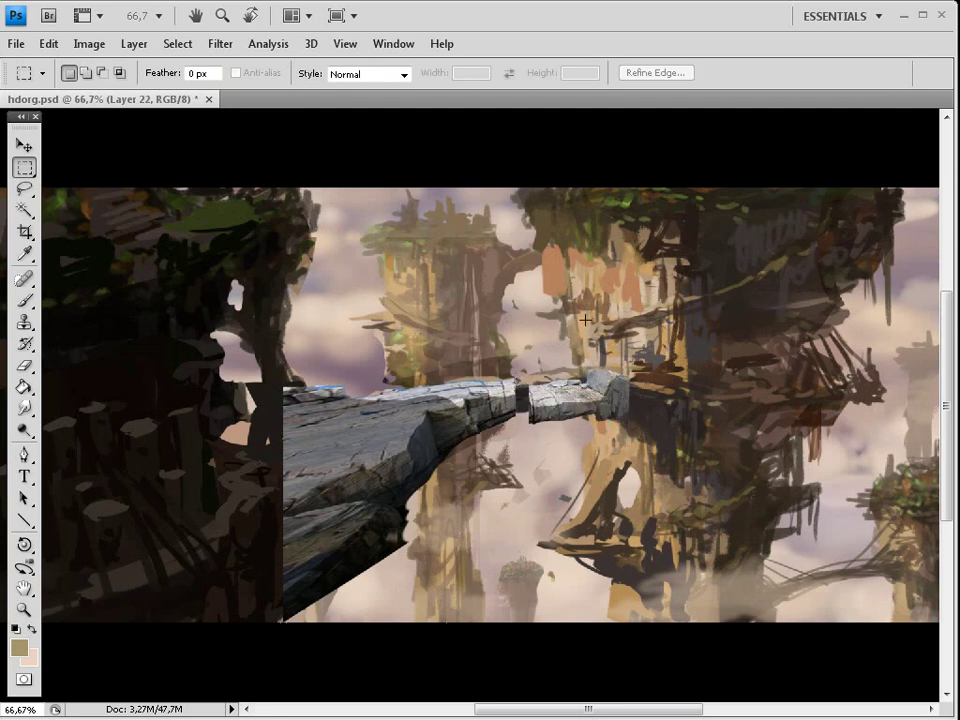
Move the pasted end piece back against the cut edge of the arch to close the gap
key(ctrl+plus)
key(ctrl+plus)
key(ctrl+plus)
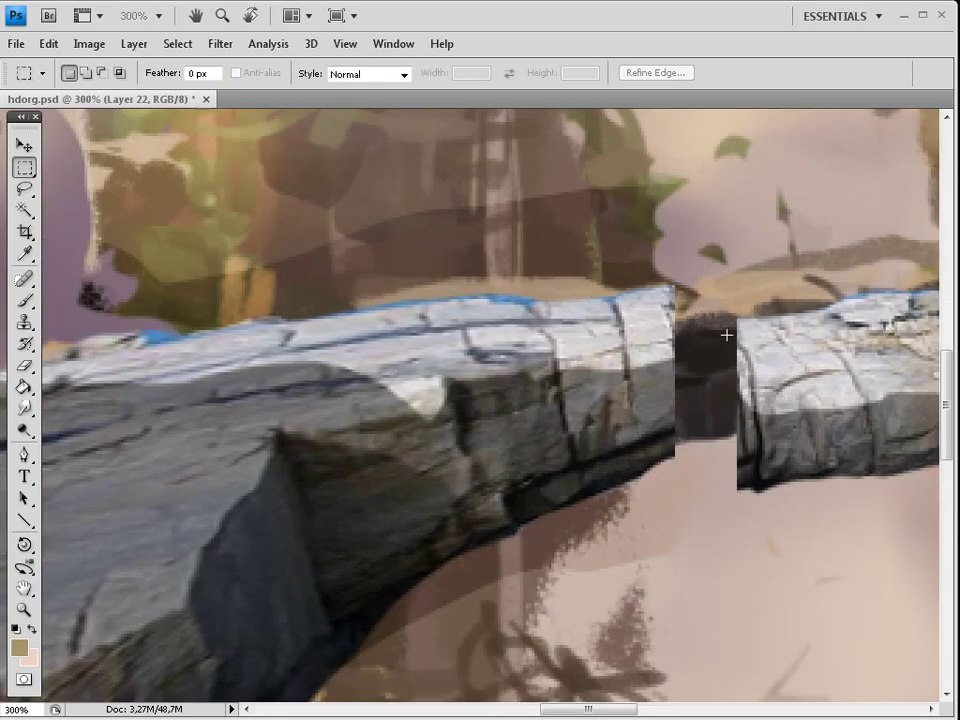
key(ctrl+0)
key(ctrl+1)
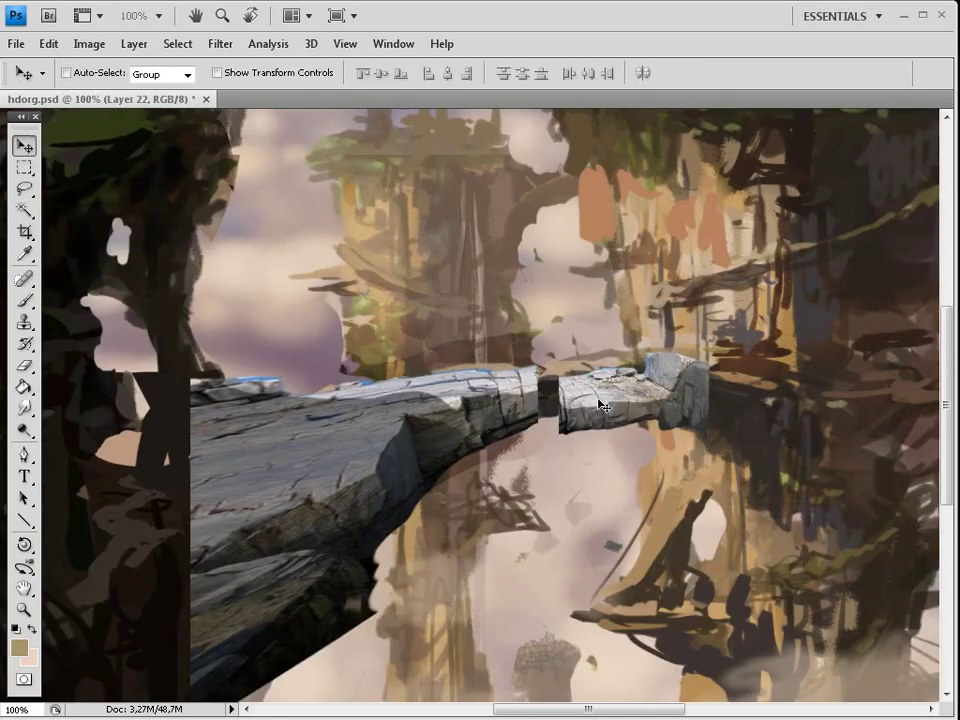
drag(603, 405, 618, 375)
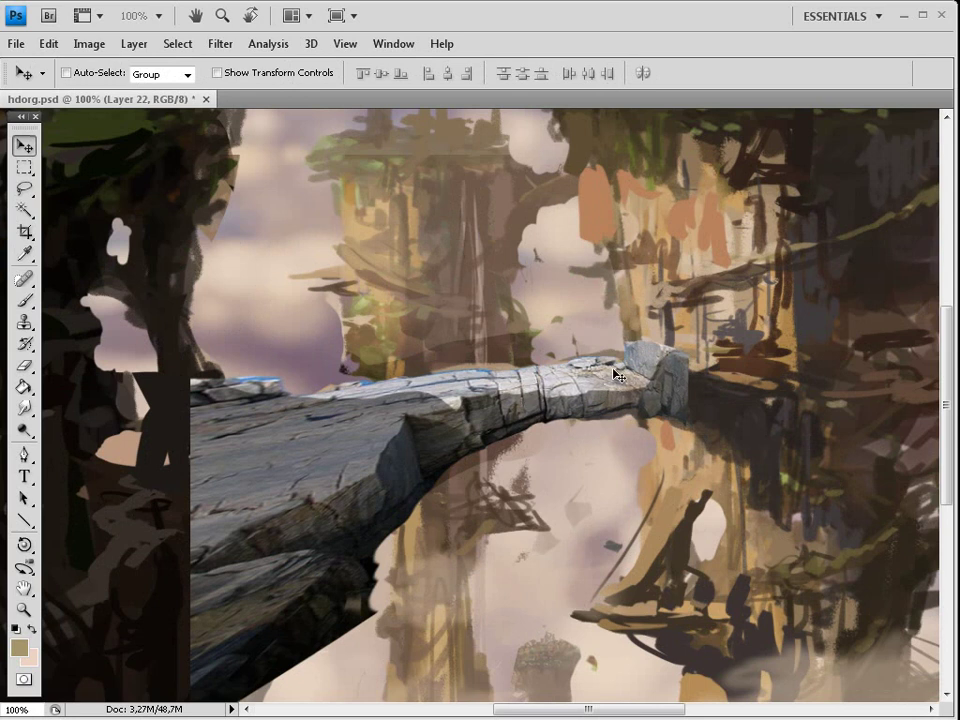
Narrow the end piece to 75% width with Free Transform, and erase the boulder from its far end
key(ctrl)
key(ctrl+t)
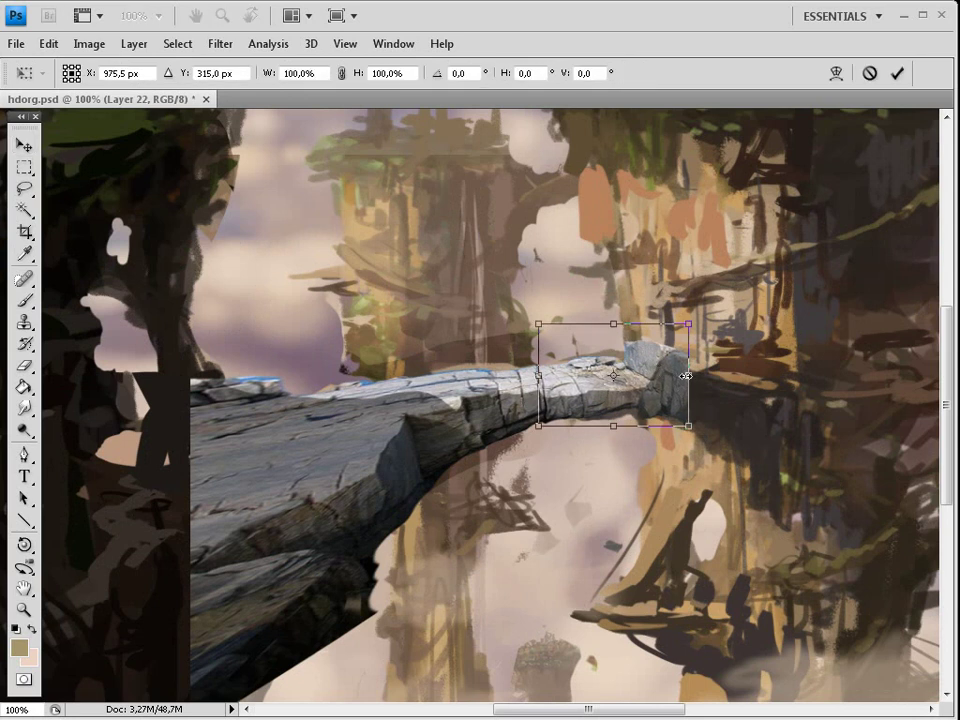
drag(686, 375, 648, 383)
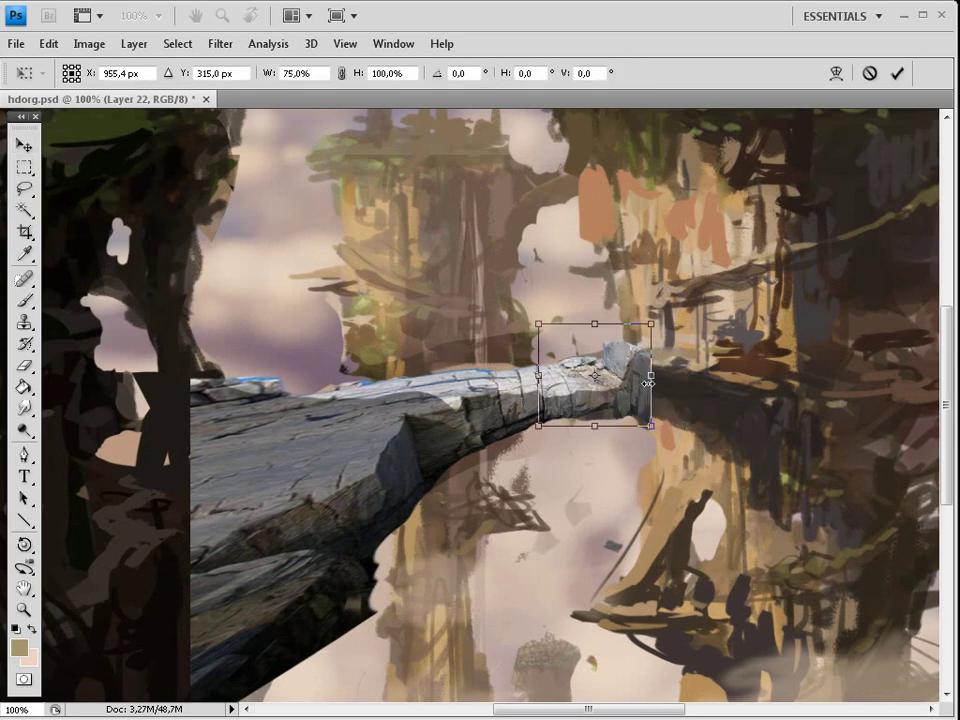
key(Return)
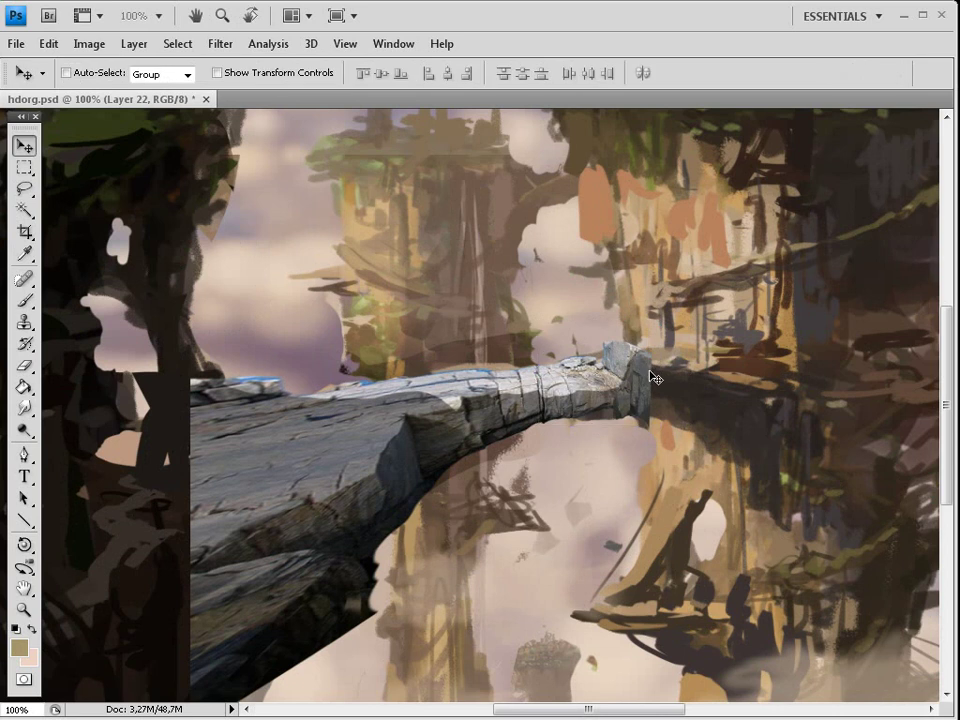
key(e)
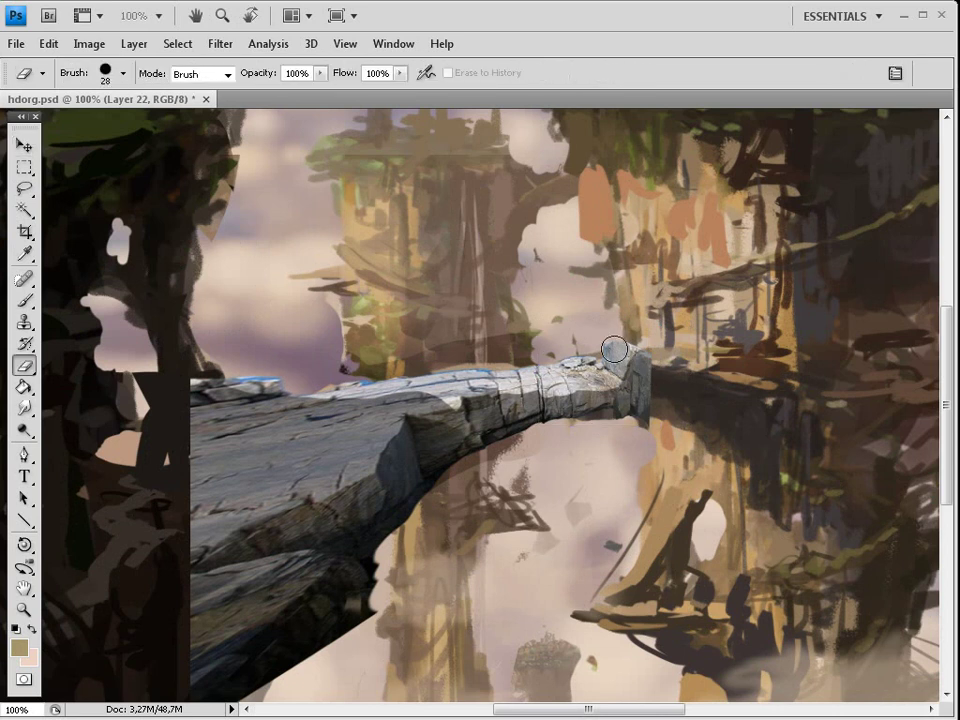
drag(614, 349, 575, 339)
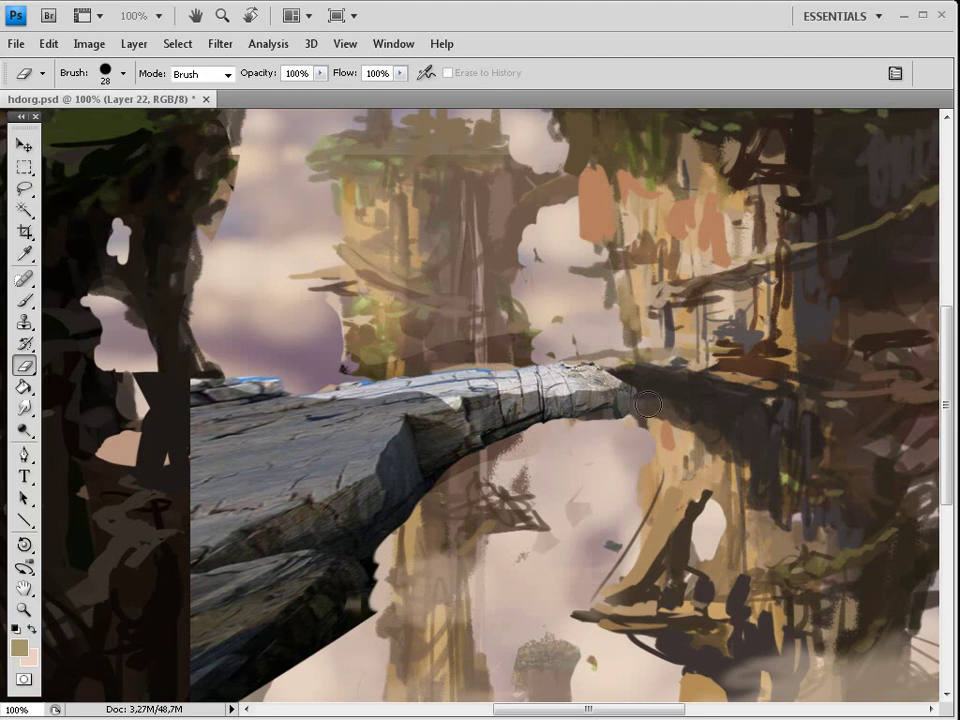
Paste another copy of the cut arch end and butt it against the arch's far edge as an extension
key(ctrl+j)
drag(669, 357, 701, 386)
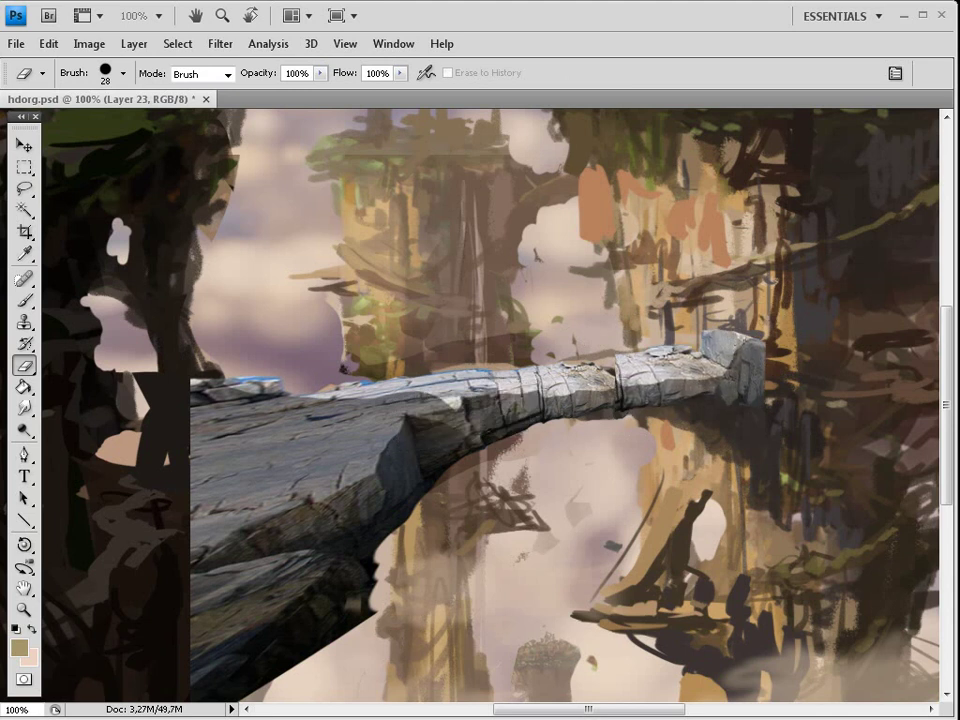
key(ctrl)
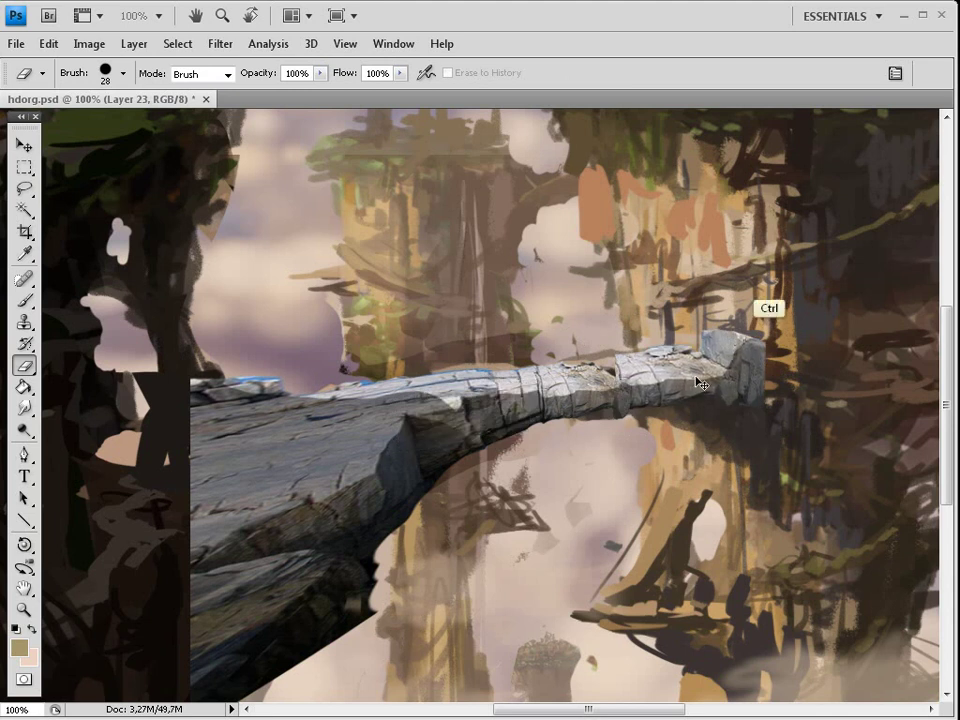
drag(698, 381, 684, 378)
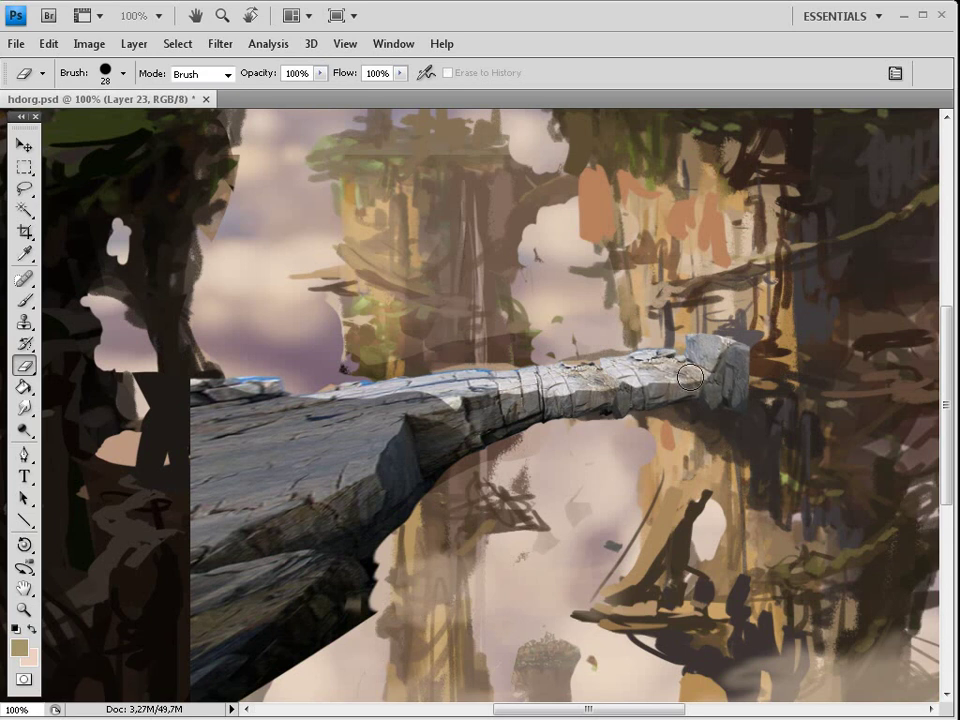
Scale the new extension piece to 83.3% proportionally, realign it with the arch, and apply the transform
key(ctrl+t)
drag(750, 317, 725, 333)
mouse_move(678, 395)
mouse_down()
mouse_move(673, 386)
mouse_move(683, 388)
mouse_up()
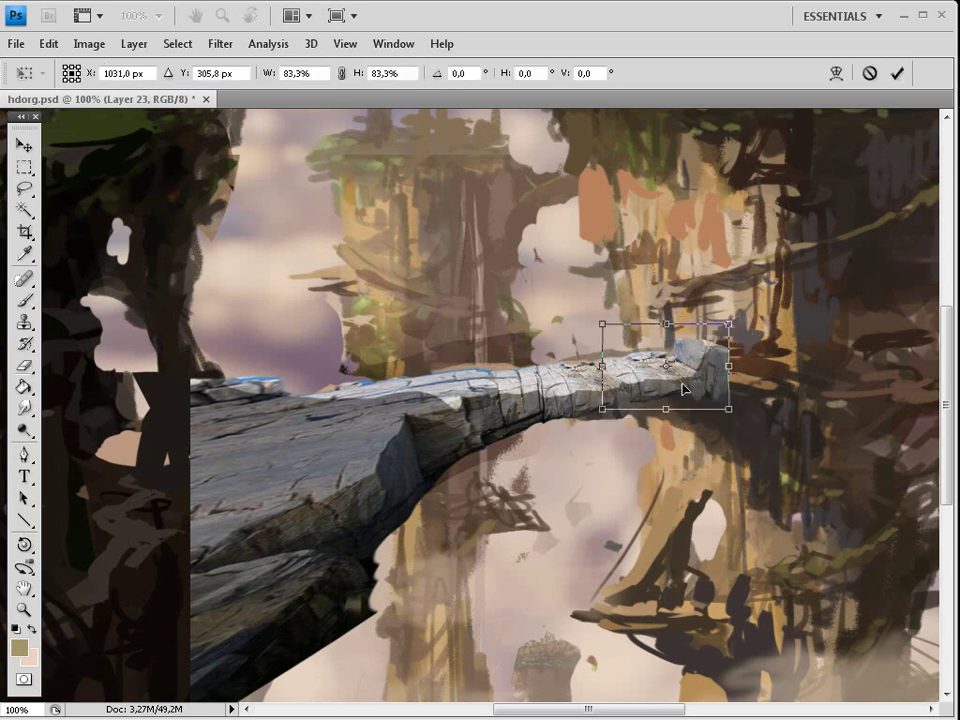
key(Return)
Erase the boulder from the extension piece with the Eraser, and nudge the piece into the arch
key(e)
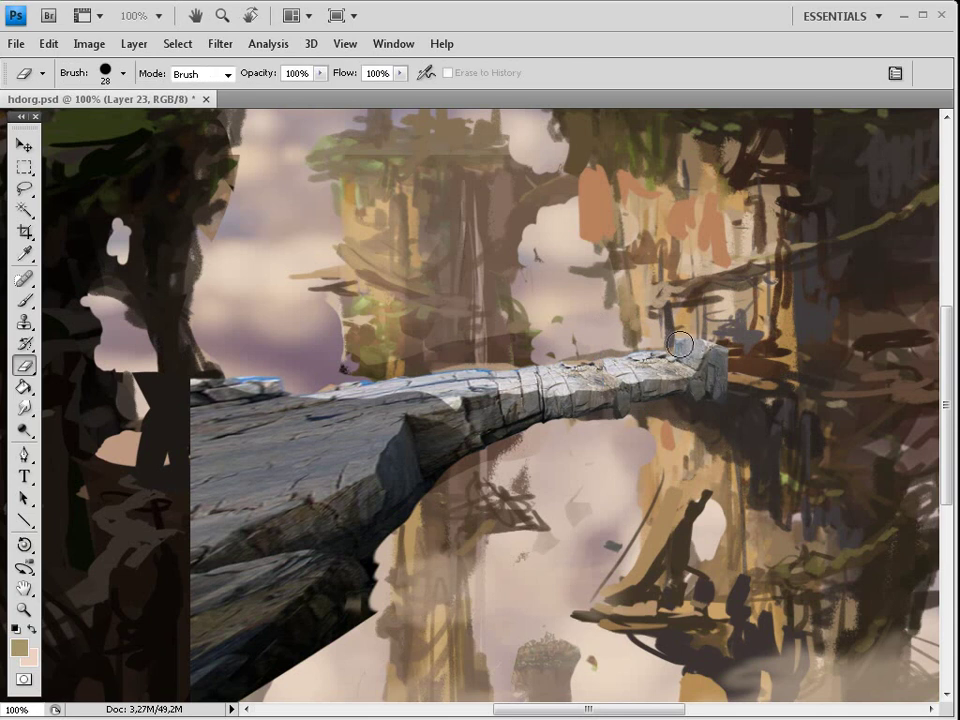
mouse_move(668, 342)
mouse_down()
mouse_move(705, 400)
mouse_move(679, 449)
mouse_up()
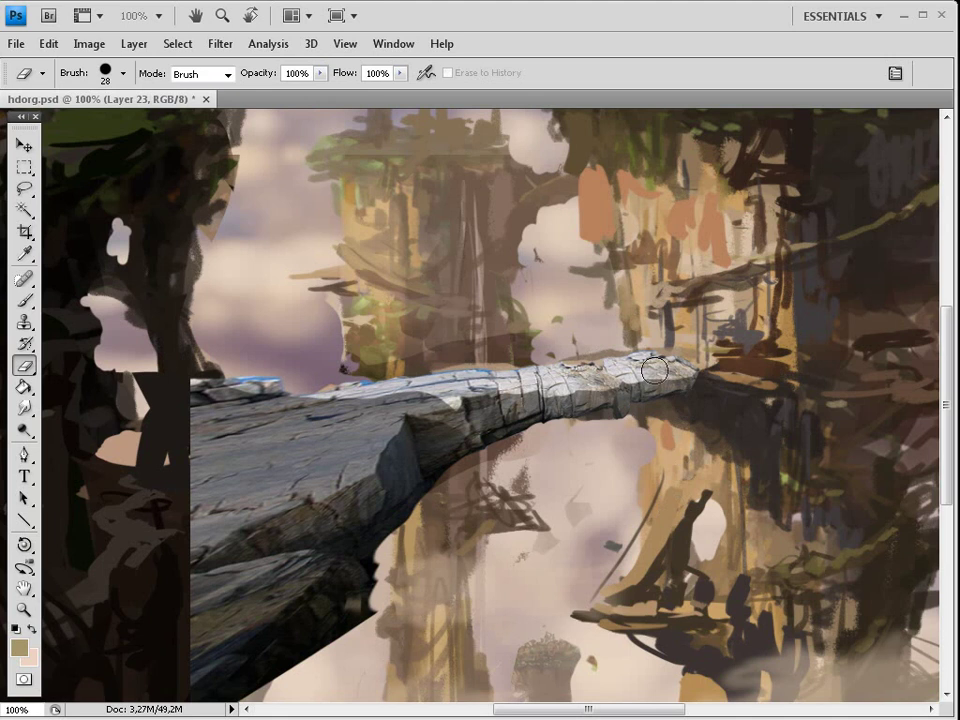
key(v)
mouse_move(654, 370)
mouse_down()
mouse_move(669, 378)
mouse_move(650, 385)
mouse_move(641, 362)
mouse_up()
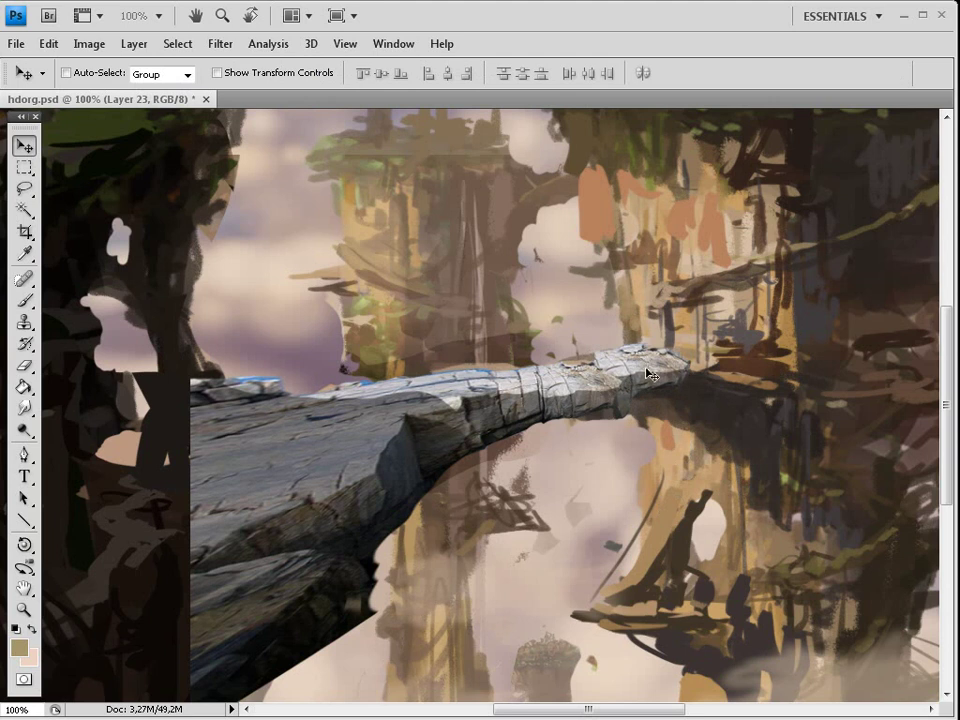
Duplicate the extension piece, place the copy one level behind it, and position it beyond the arch's far tip
key(ctrl)
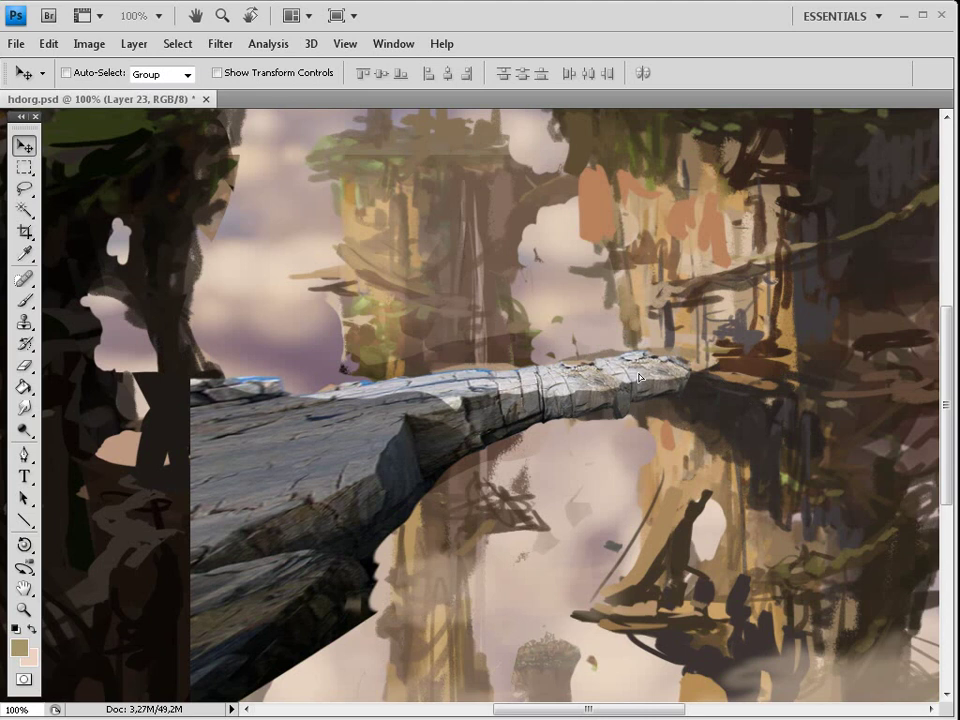
drag(640, 377, 710, 389)
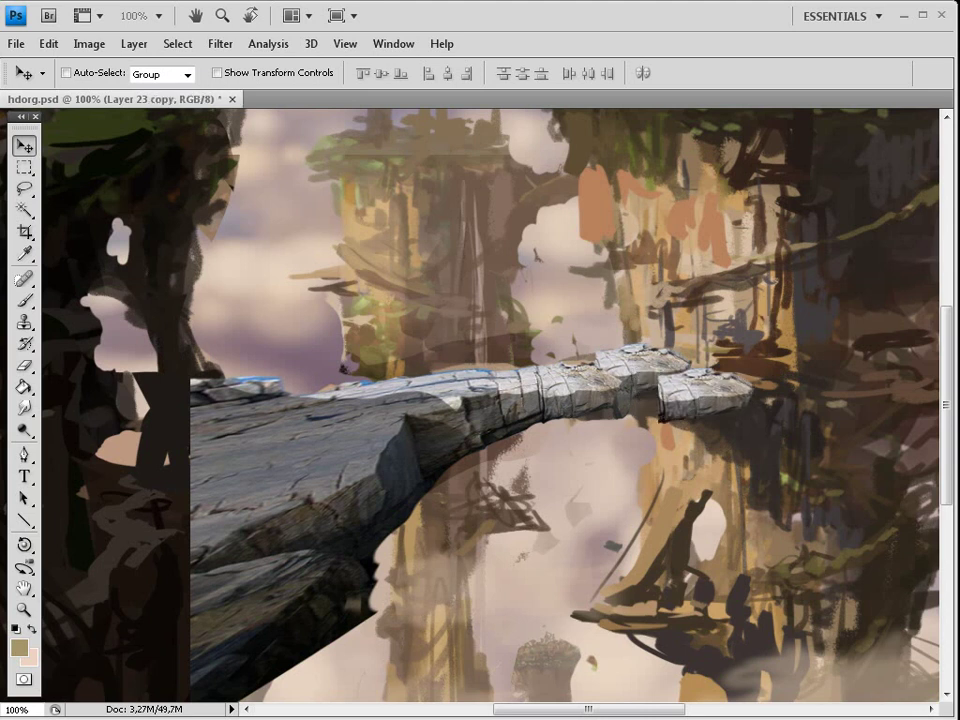
key(ctrl+bracketleft)
drag(699, 396, 718, 393)
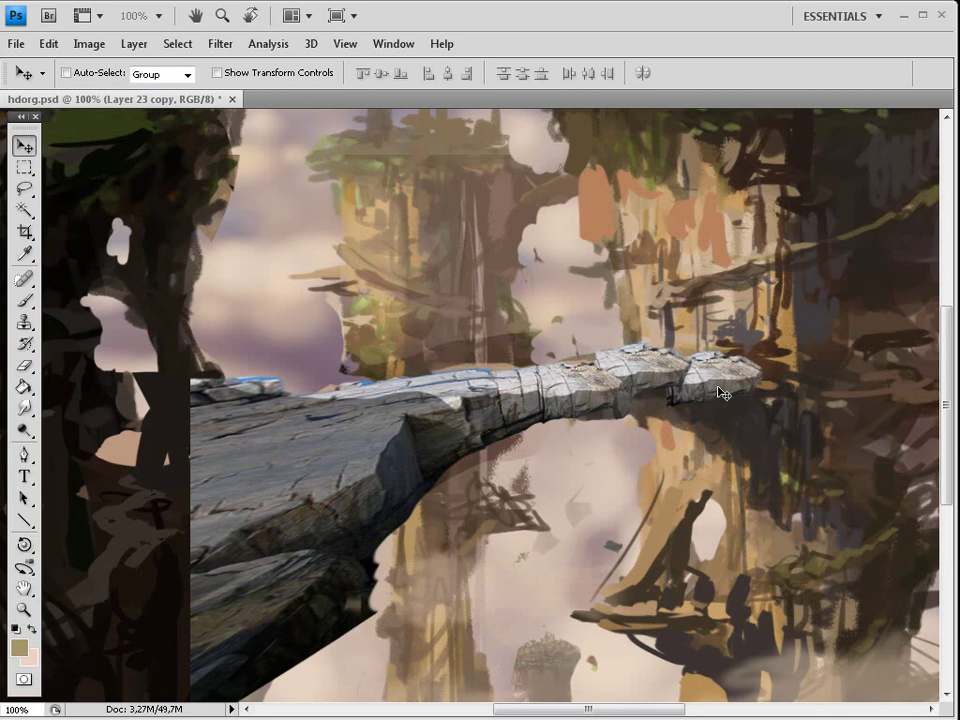
Narrow the duplicated piece to 84.5% width, shift it slightly upward to meet the previous piece, and apply the transform
key(ctrl)
key(ctrl+t)
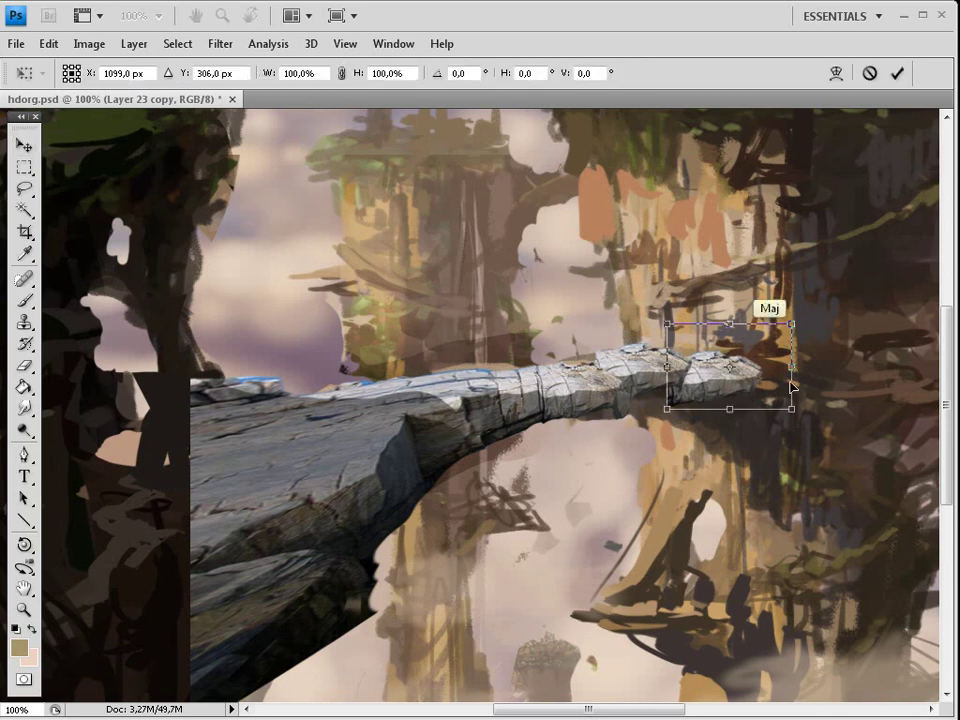
drag(792, 367, 773, 370)
drag(714, 389, 715, 381)
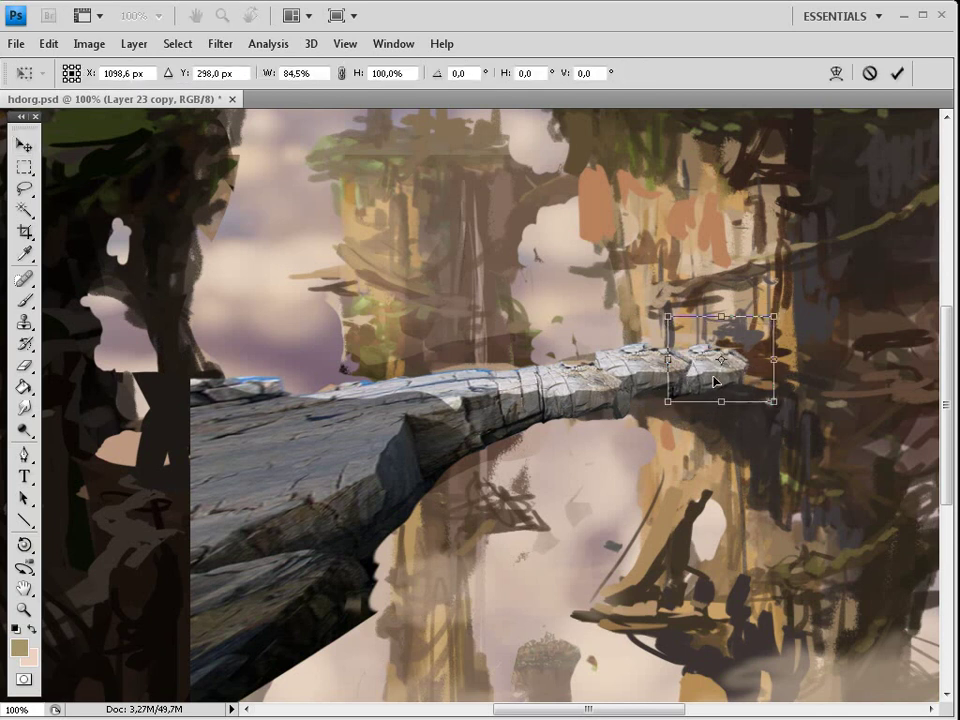
key(Return)
key(ctrl+t)
drag(798, 480, 748, 401)
key(Return)
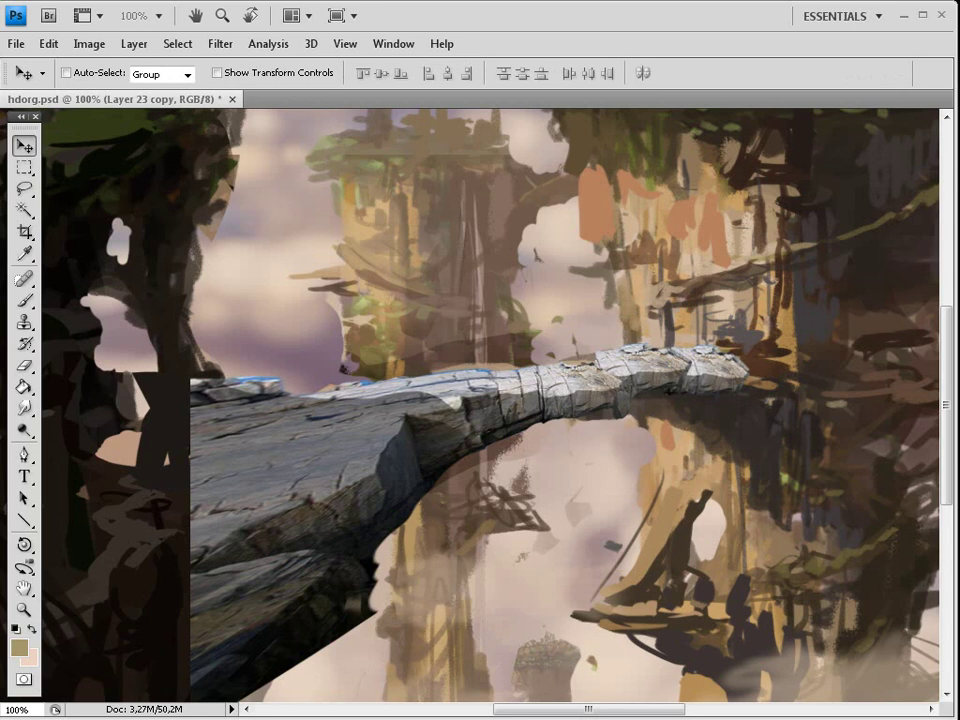
Lower the two outermost extension pieces slightly so they line up with the arch's upper surface
key(ctrl+e)
key(e)
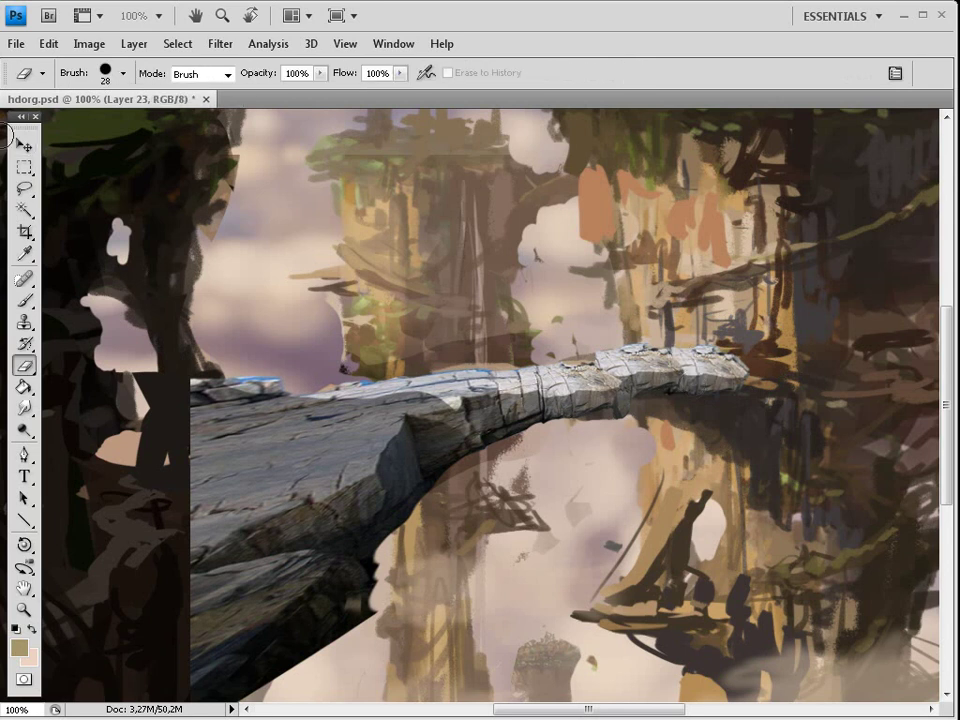
click(24, 145)
drag(631, 368, 704, 393)
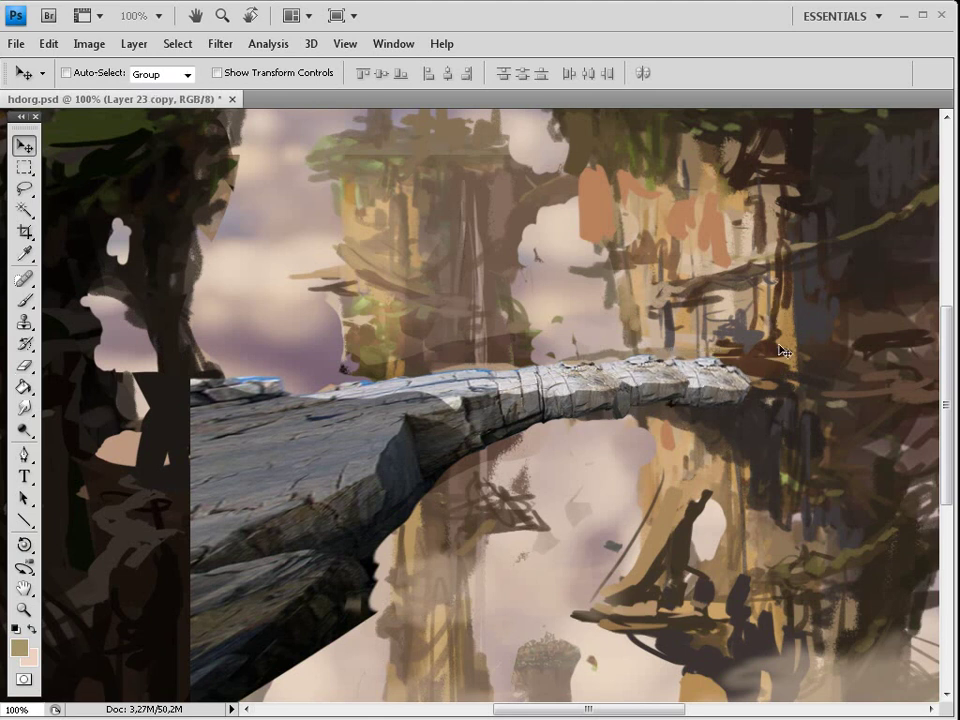
Paste the copied rock piece, shrink it, and place it behind the outermost extension piece at the arch's far tip
key(ctrl+v)
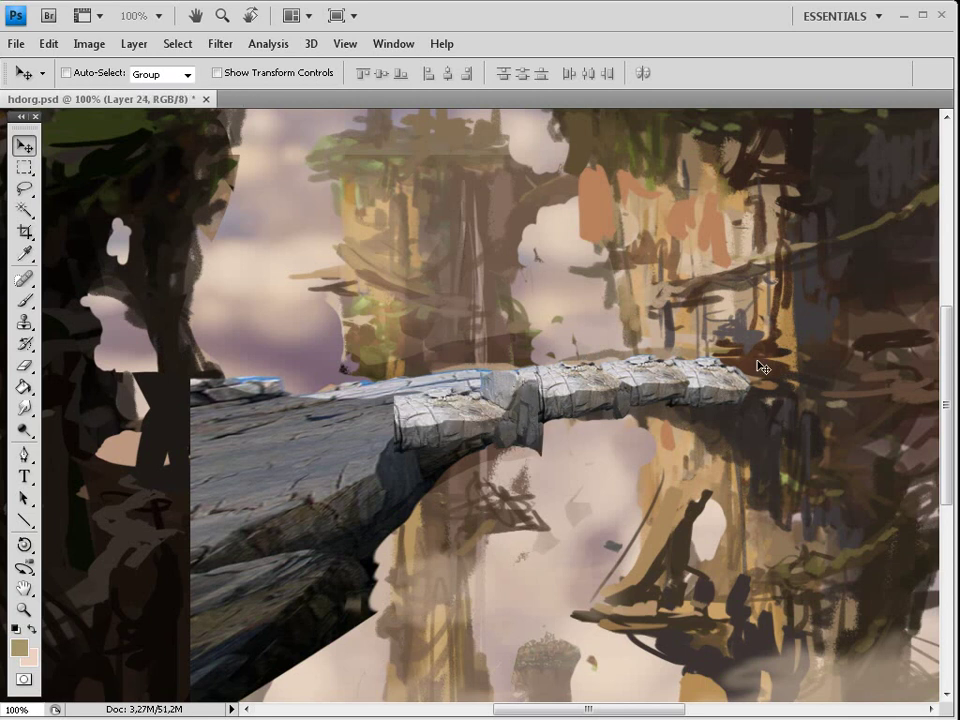
drag(529, 406, 745, 375)
key(ctrl+t)
key(Return)
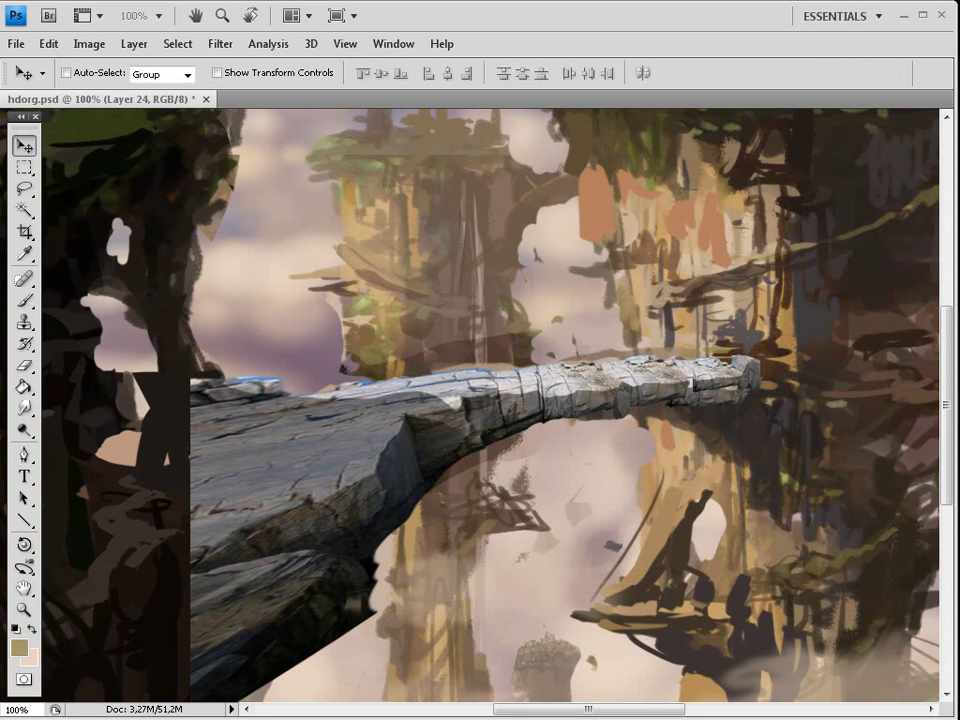
key(ctrl+bracketleft)
Scale down the Layer 23 copy extension piece in two transforms so the arch tapers toward its far tip
ctrl+click(718, 396)
key(ctrl+j)
key(ctrl+t)
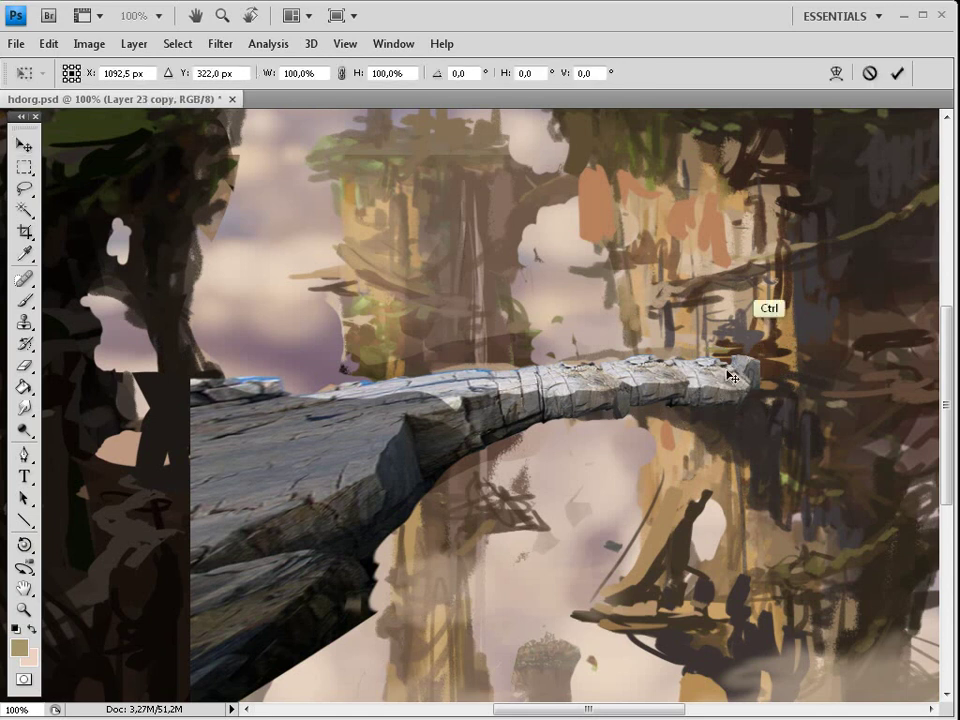
drag(775, 341, 738, 374)
key(Return)
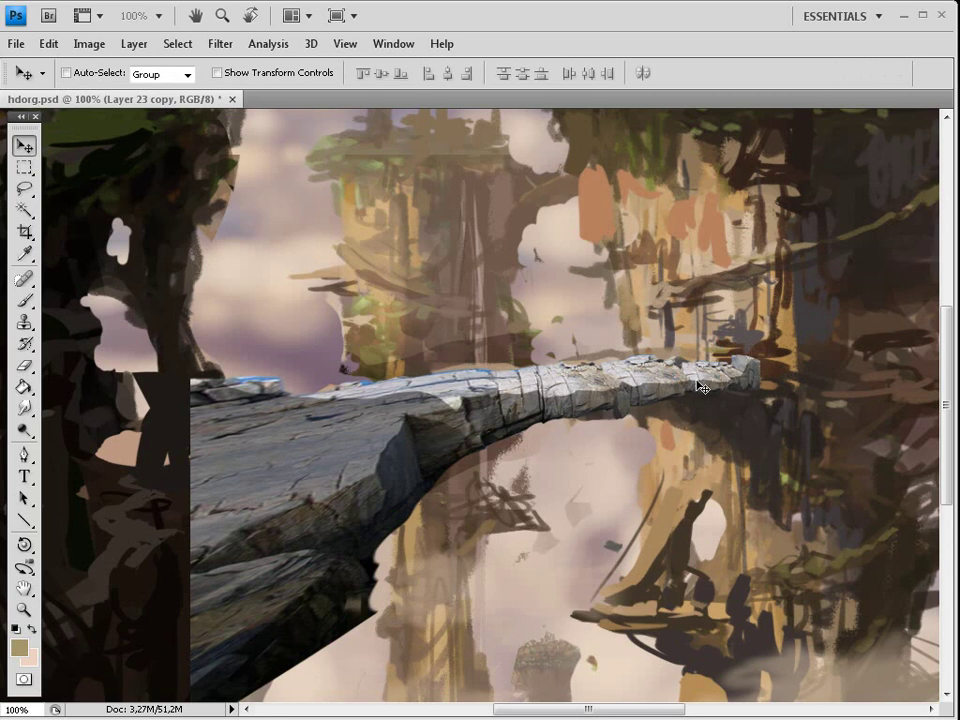
key(ctrl+t)
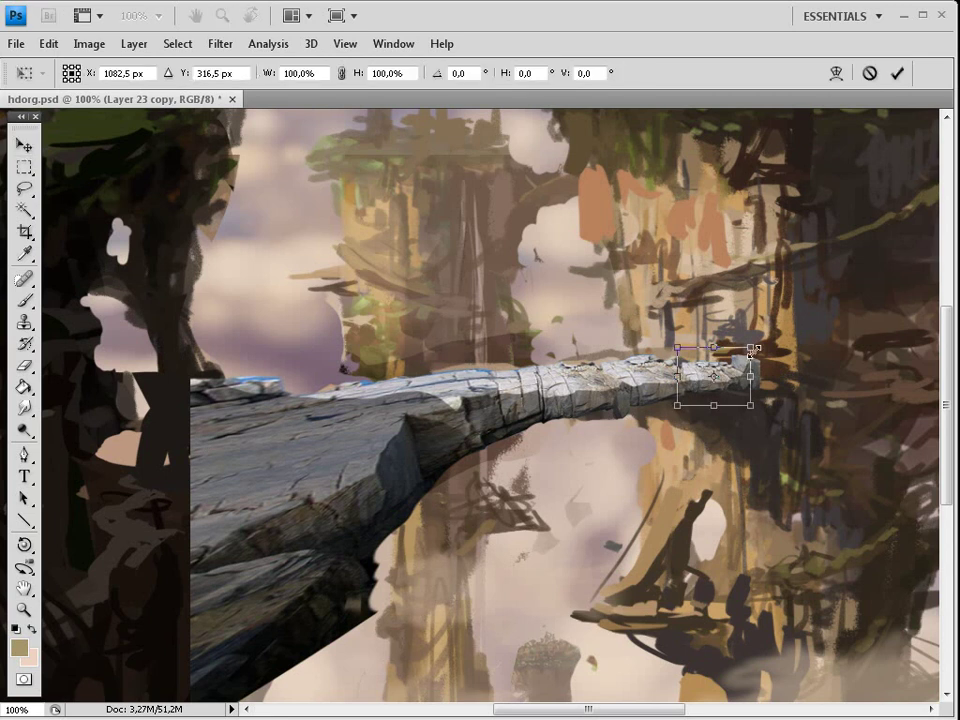
drag(751, 349, 707, 379)
key(Return)
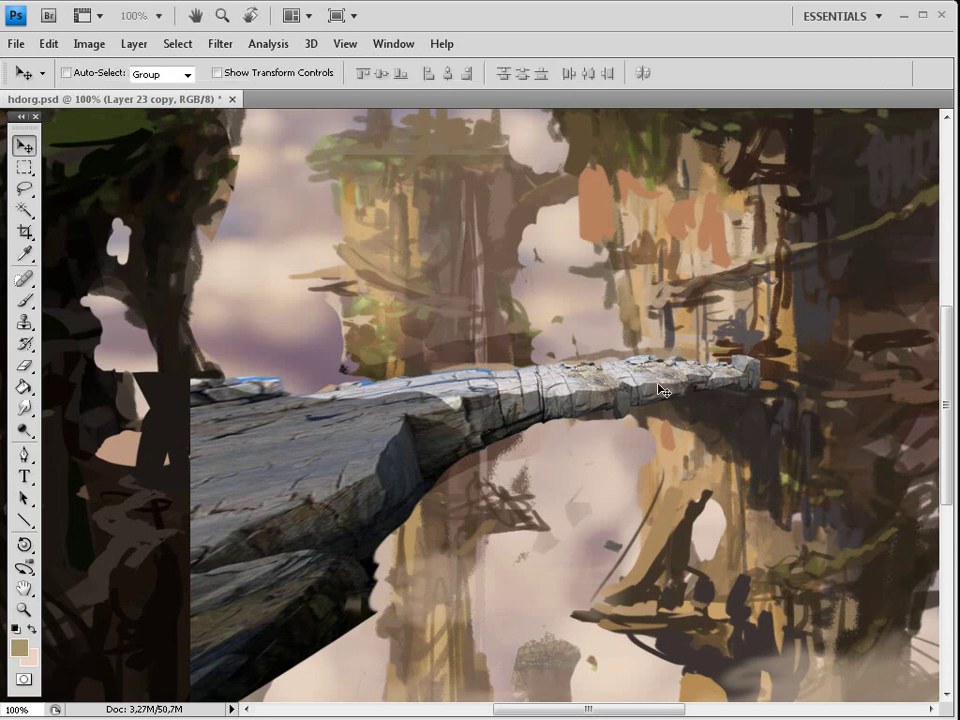
Scale the Layer 23 piece to 91.7%, and distort its lower edge upward to 86.4% height to slim the arch's underside
key(ctrl+e)
key(ctrl+t)
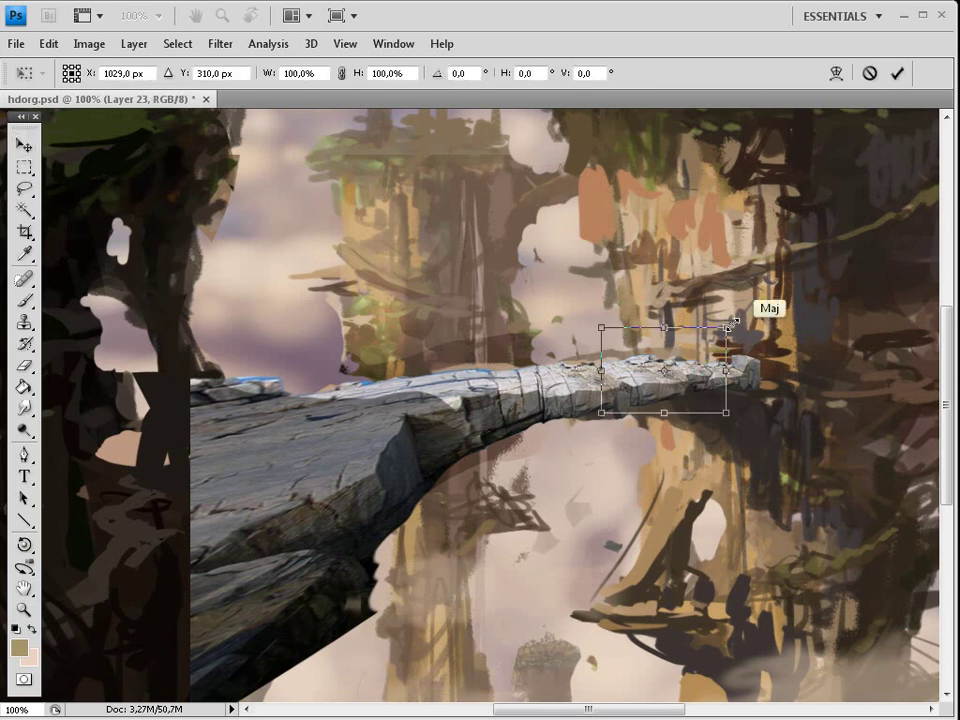
drag(752, 328, 712, 338)
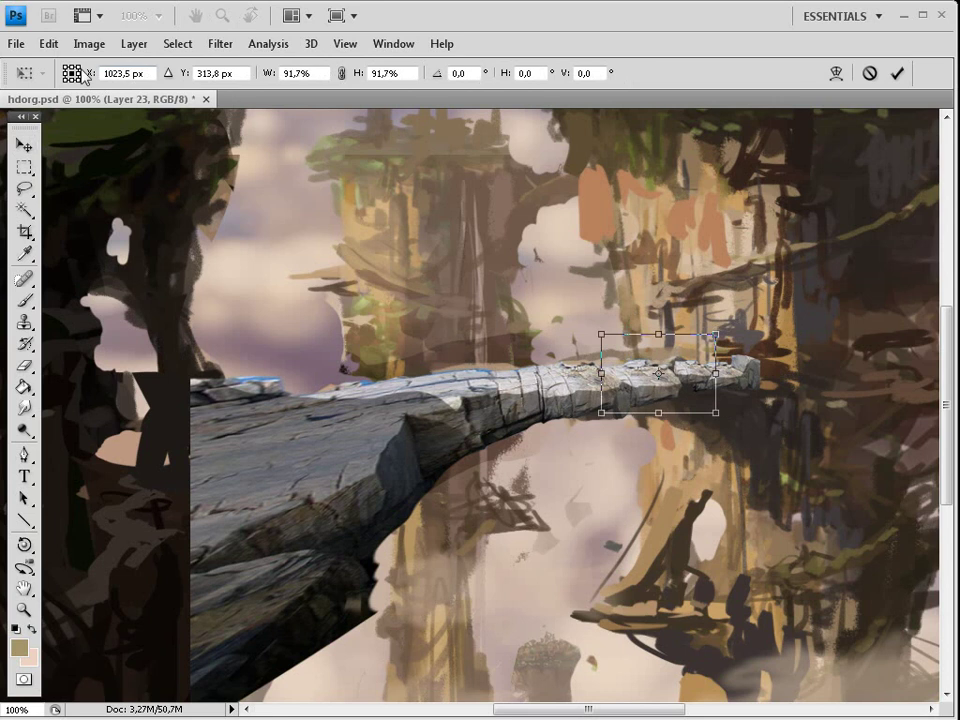
click(48, 43)
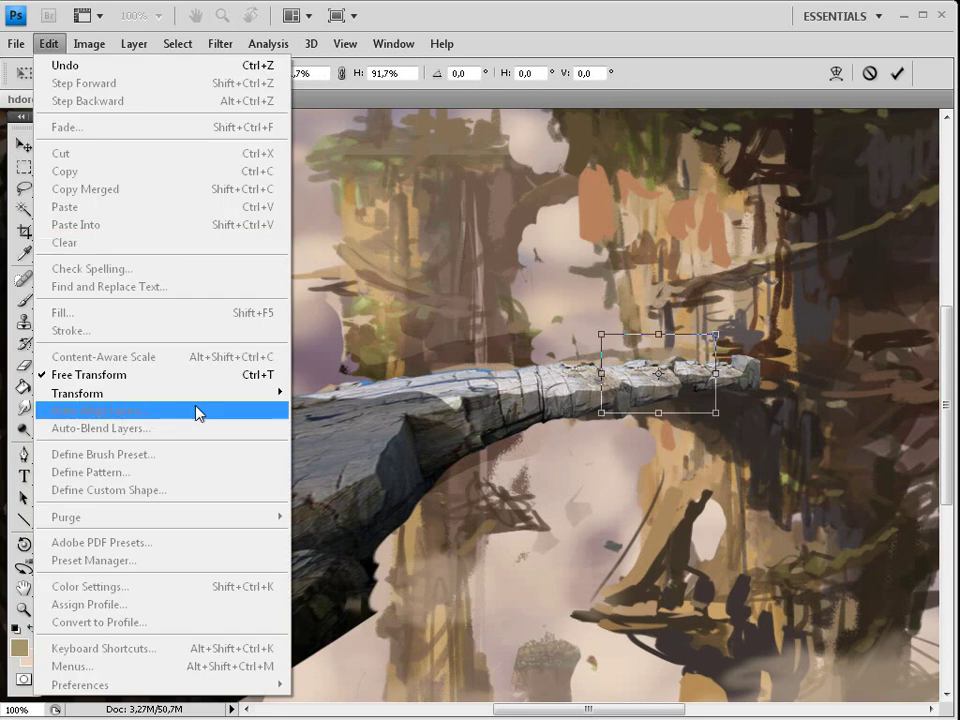
mouse_move(282, 400)
click(322, 472)
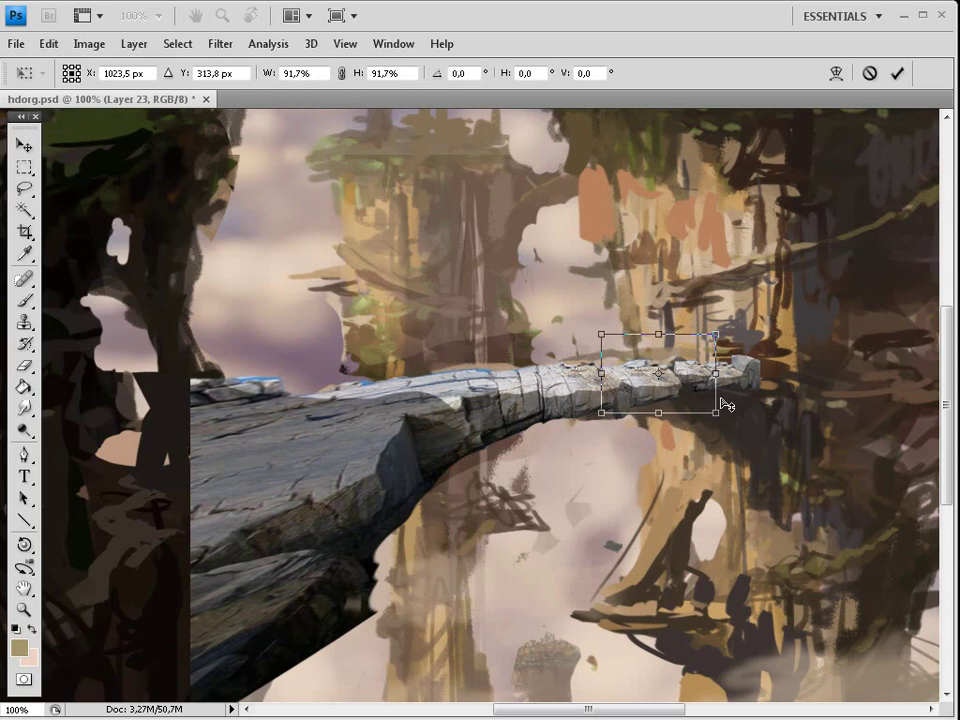
drag(721, 399, 715, 402)
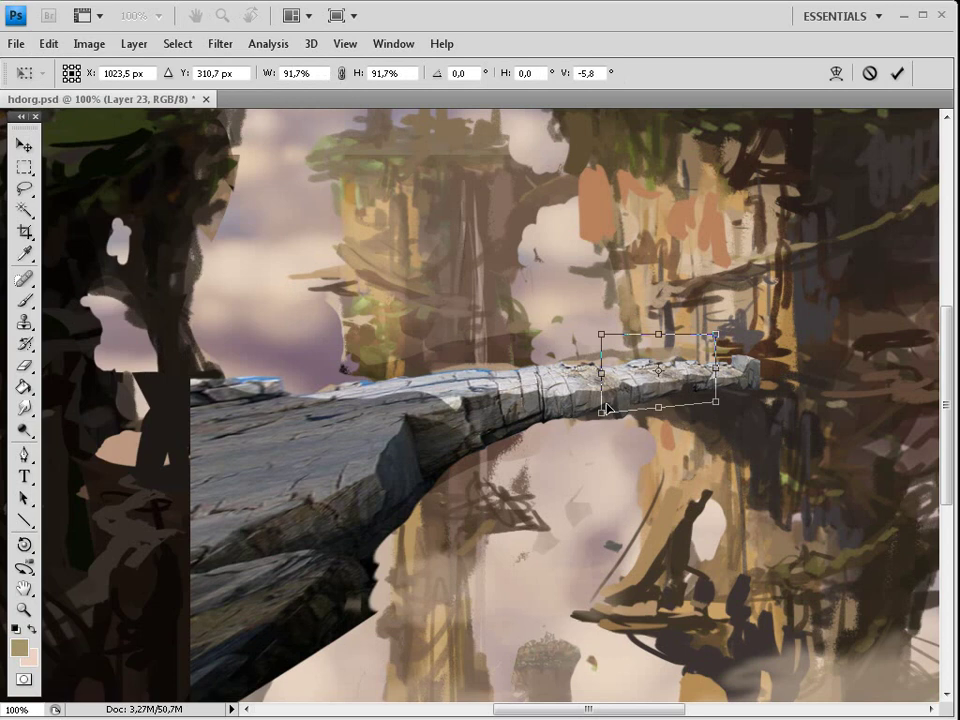
drag(605, 402, 602, 389)
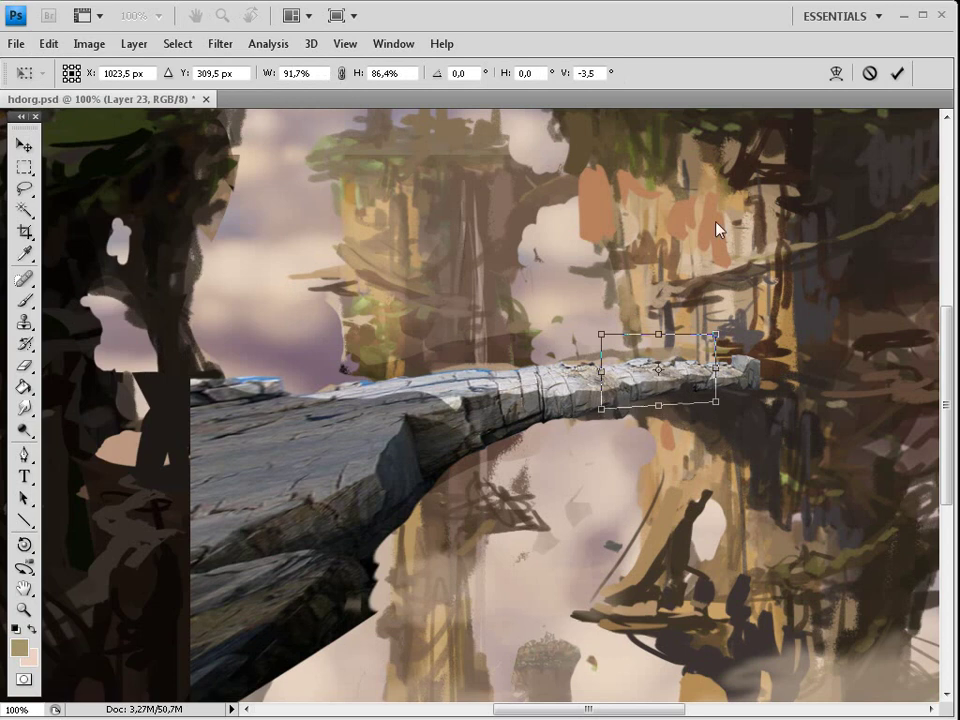
key(Return)
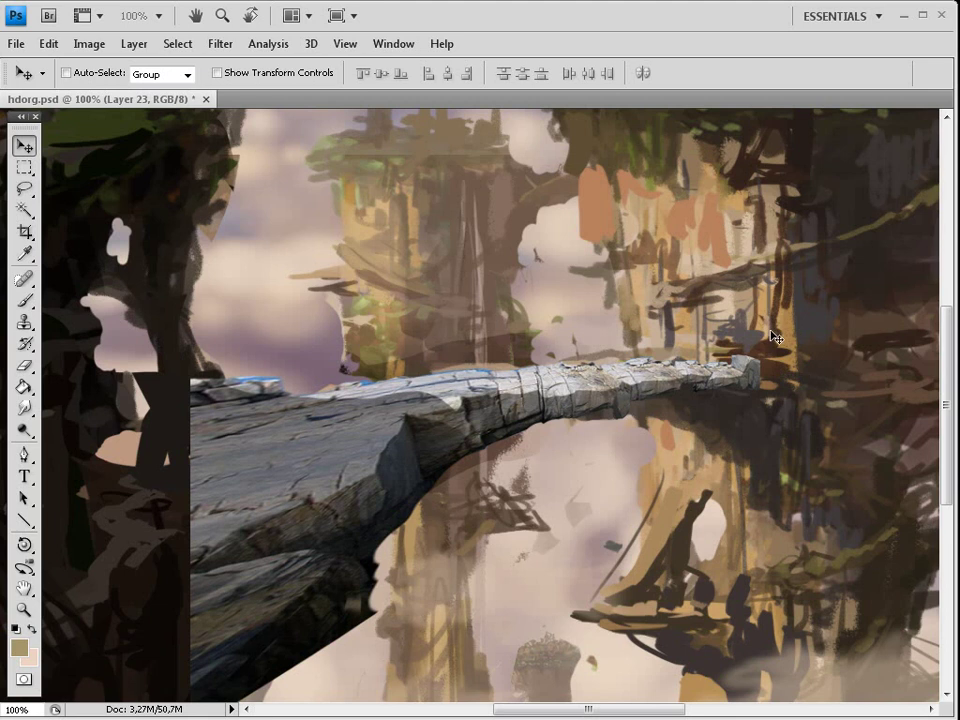
Examine which rock pieces make up the arch by hiding and restoring them one after another
click(24, 299)
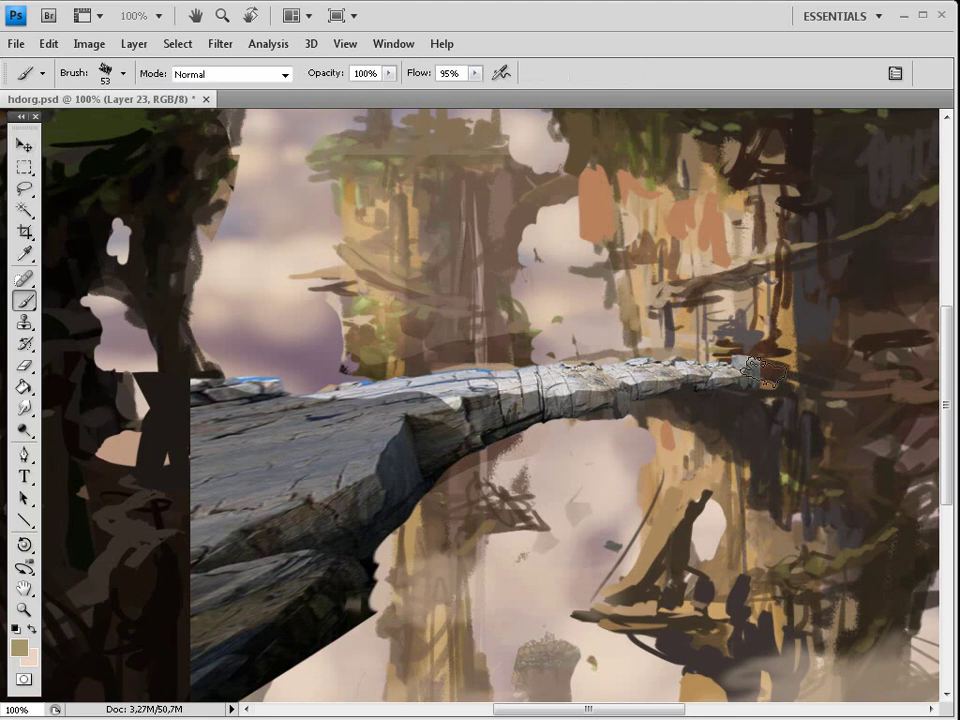
drag(690, 378, 548, 386)
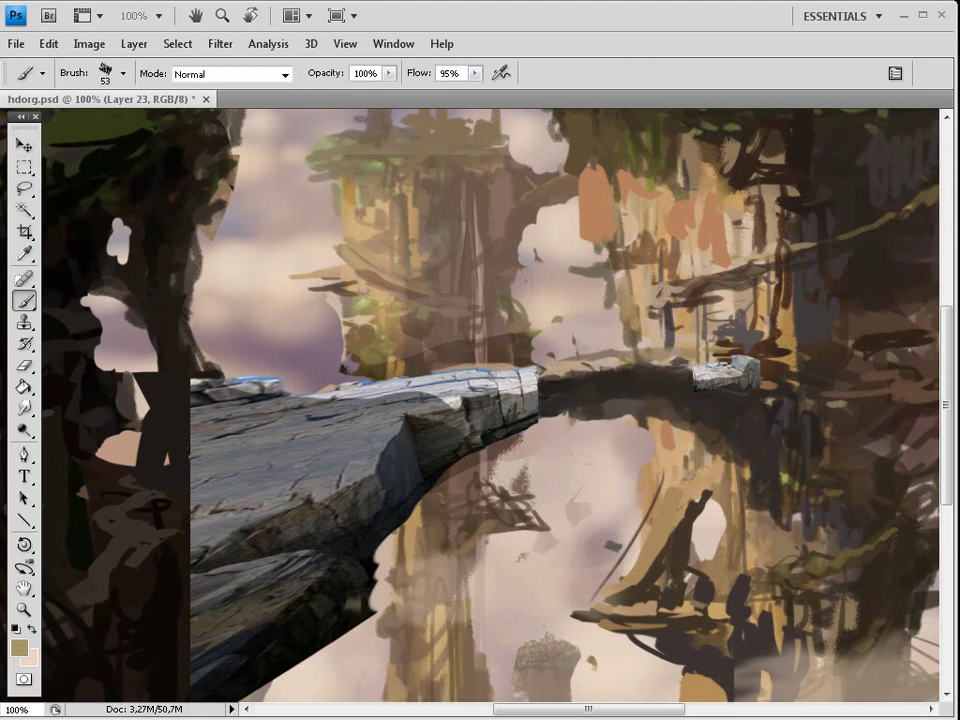
key(ctrl+alt+z)
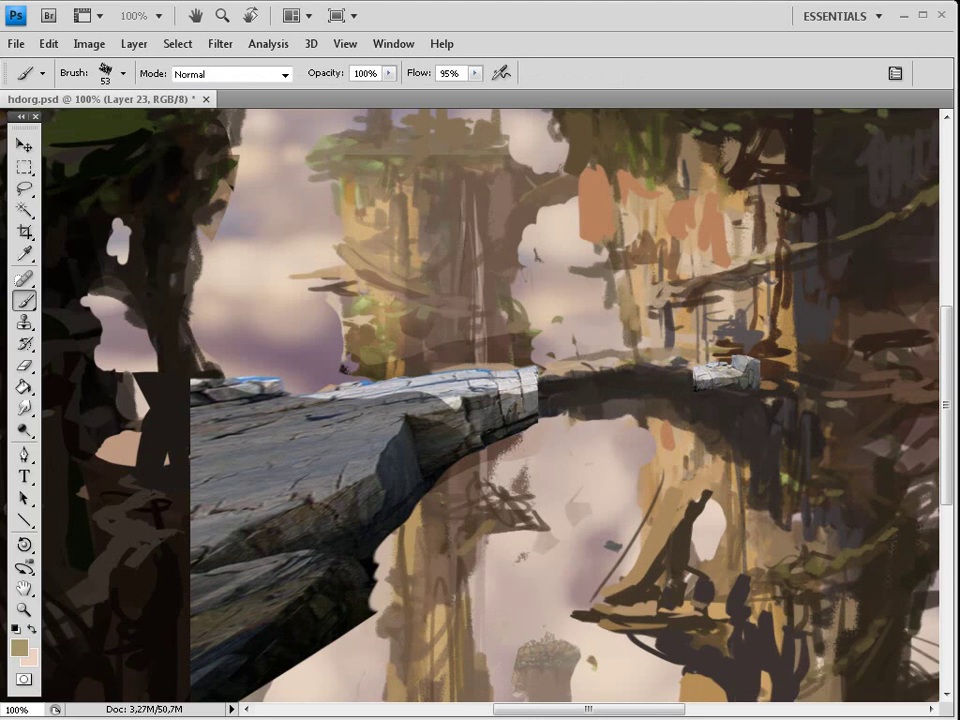
key(ctrl+alt+z)
key(ctrl+shift+z)
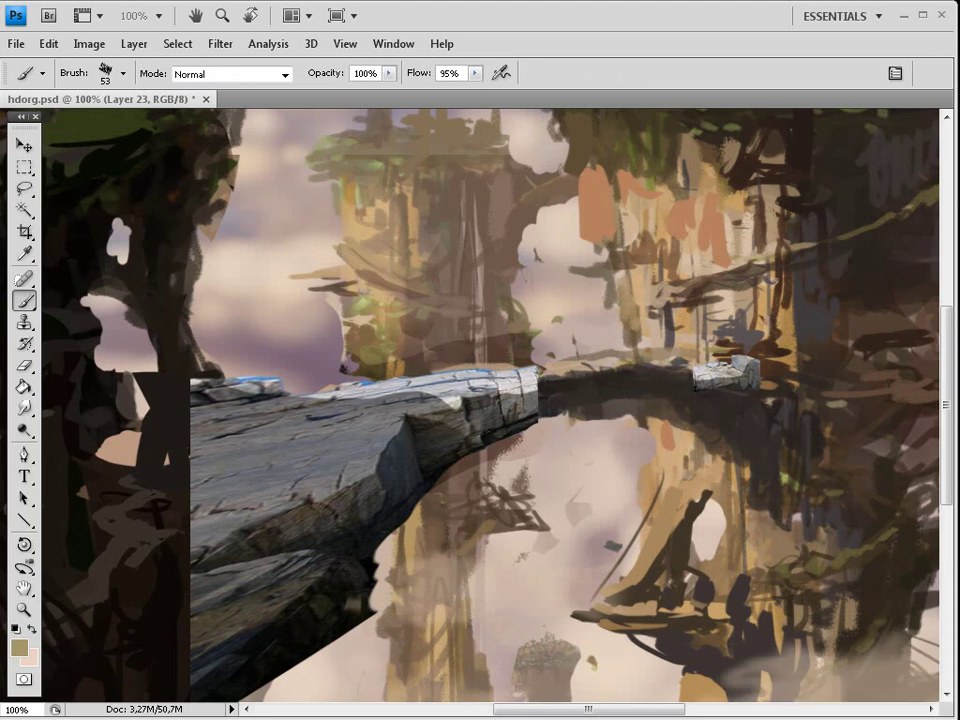
key(ctrl+shift+z)
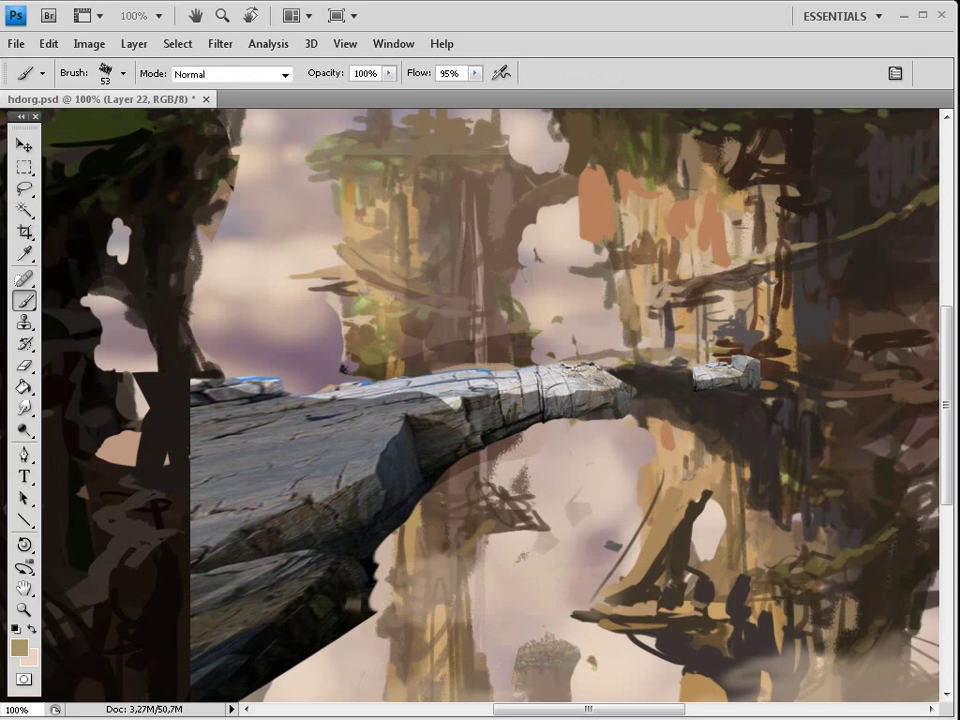
key(ctrl+alt+z)
key(ctrl+z)
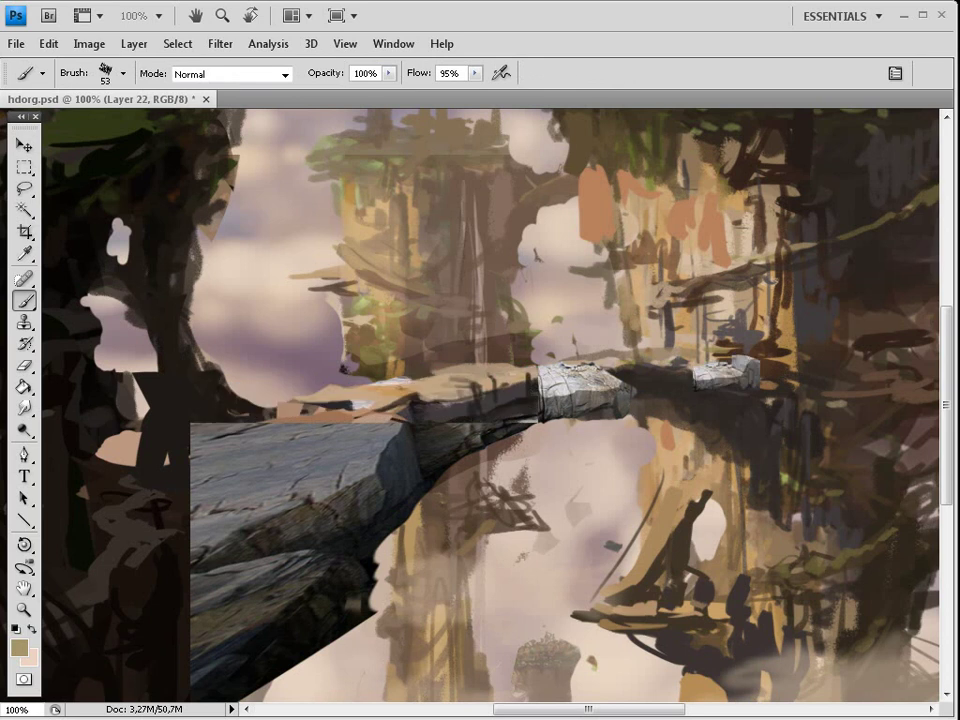
key(ctrl+alt+z)
key(ctrl+shift+z)
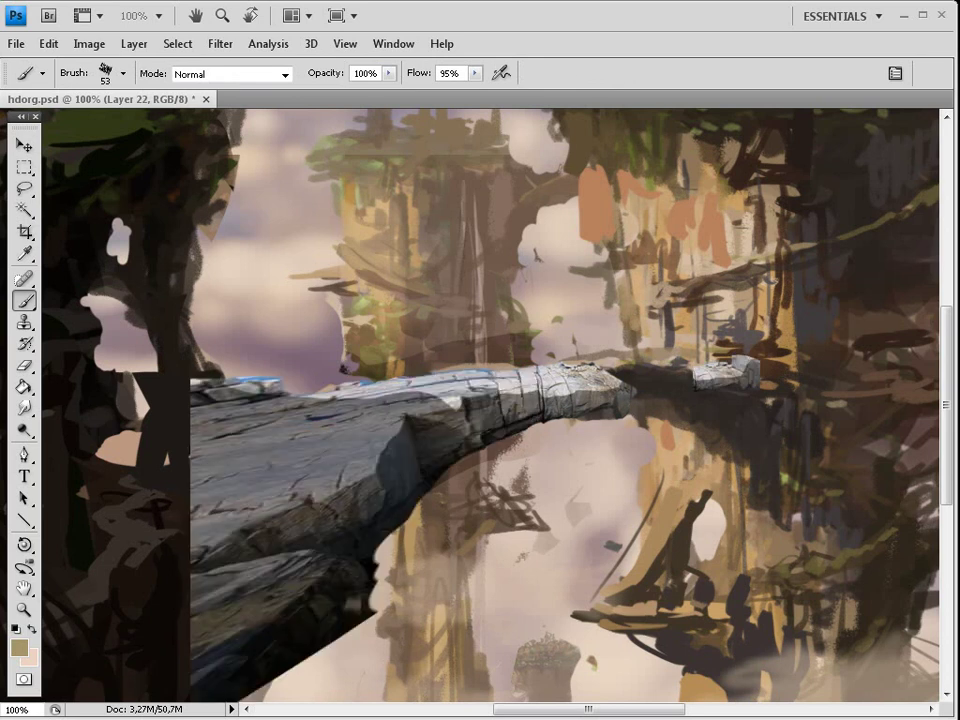
key(ctrl+shift+z)
key(ctrl+shift+z)
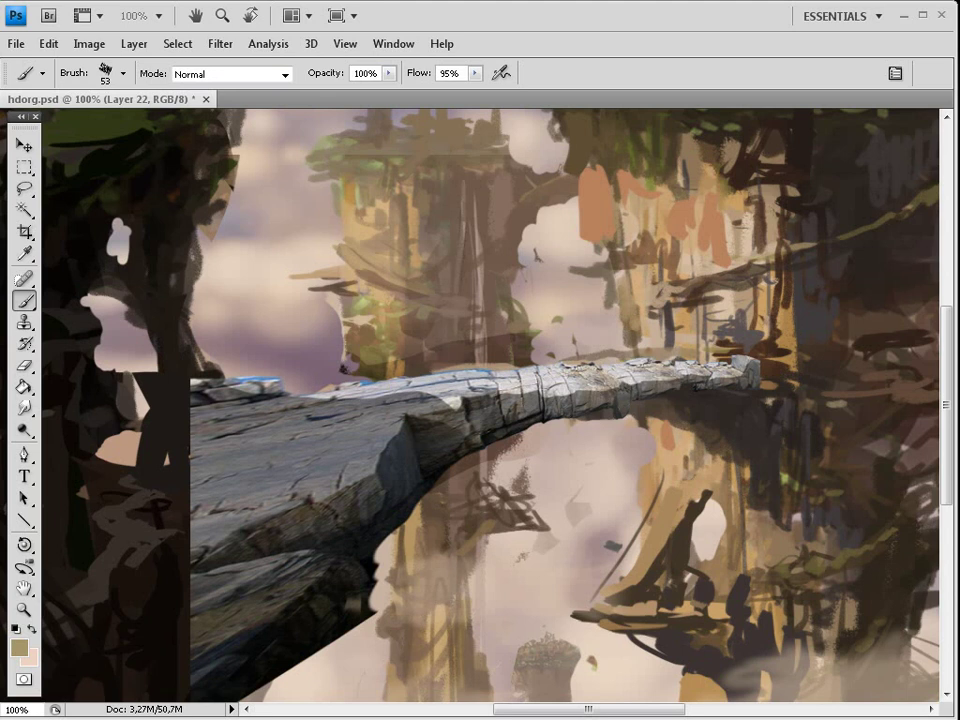
Merge the arch's layers, Layer 22, Layer 23, Layer 23 copy, Layer 24 and Layer 21, into one layer
key(F7)
click(652, 540)
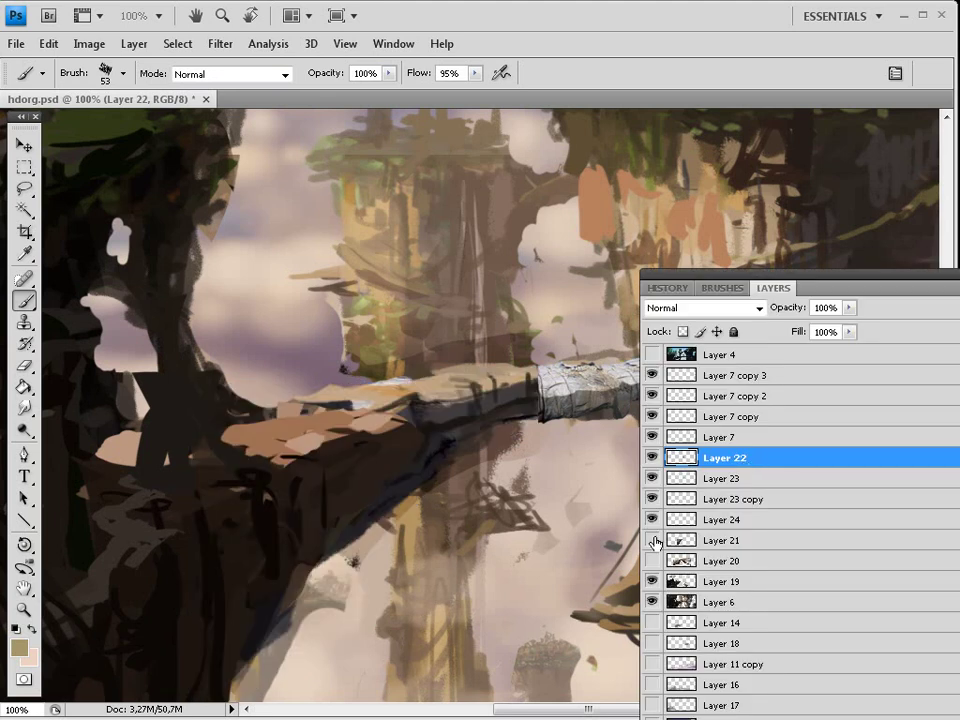
click(652, 540)
shift+click(733, 540)
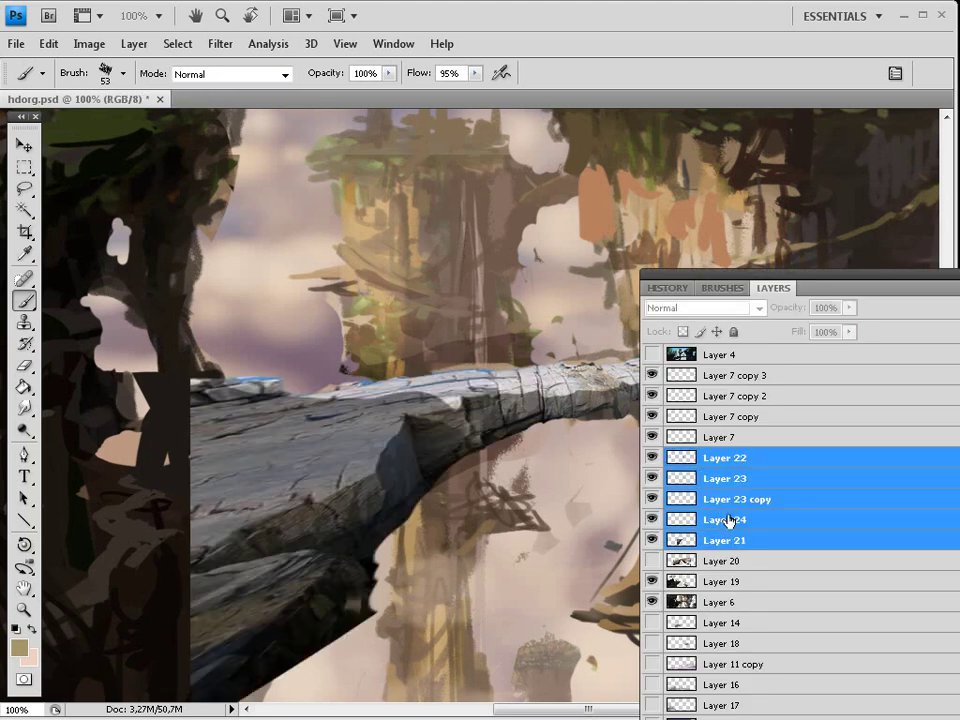
key(ctrl+e)
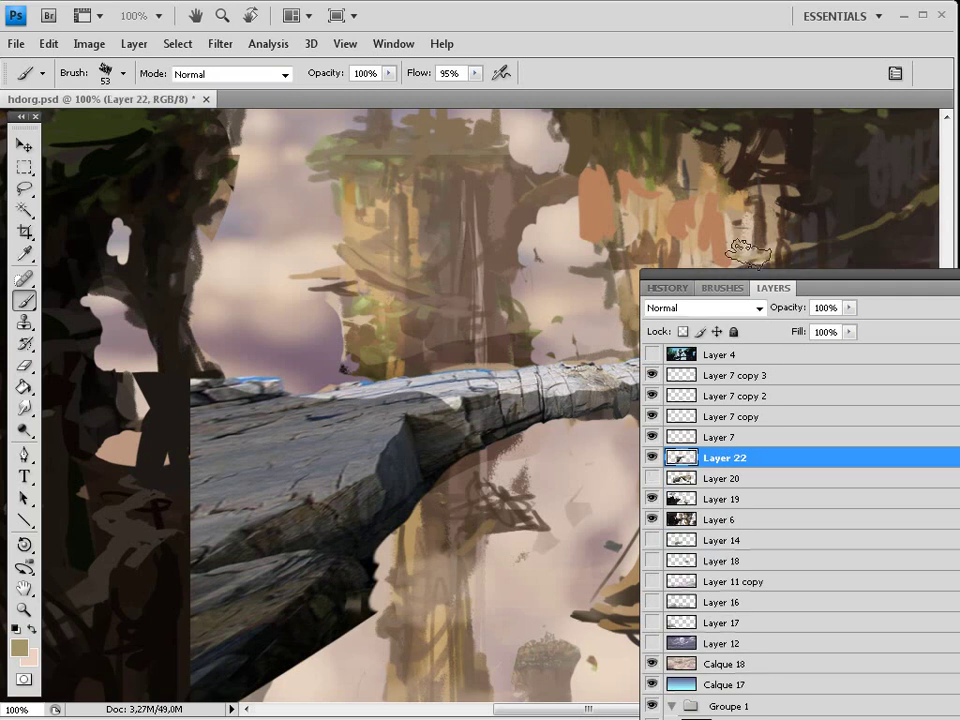
key(shift+Tab)
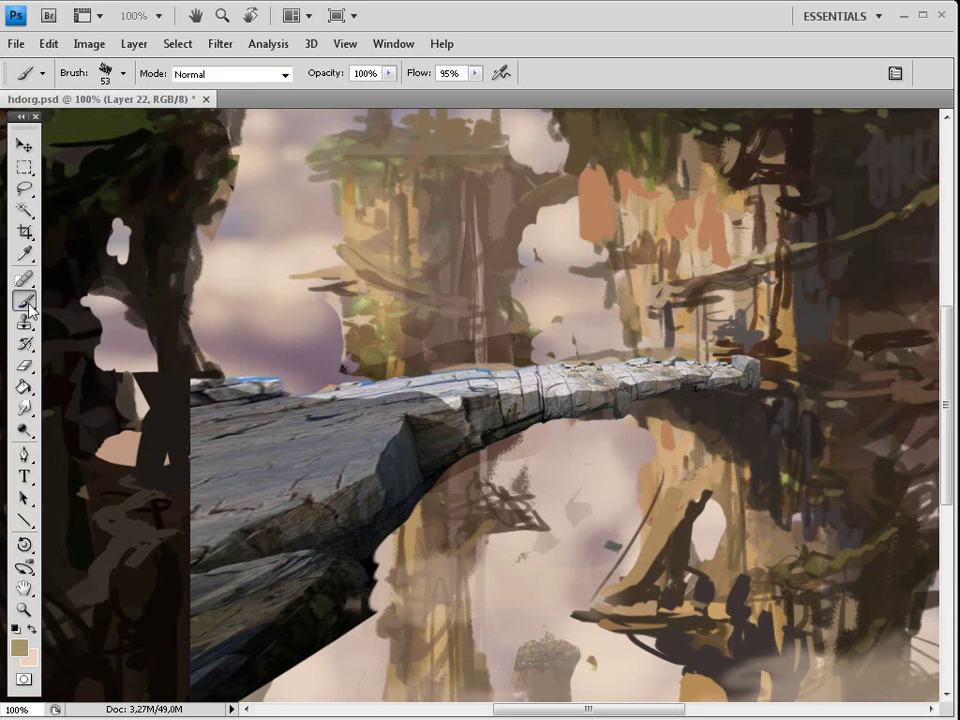
Sample grey from the arch's far tip and paint a support beneath it, using brush sizes of 29 px and 22 px
key(alt)
alt+click(759, 374)
right_click(763, 375)
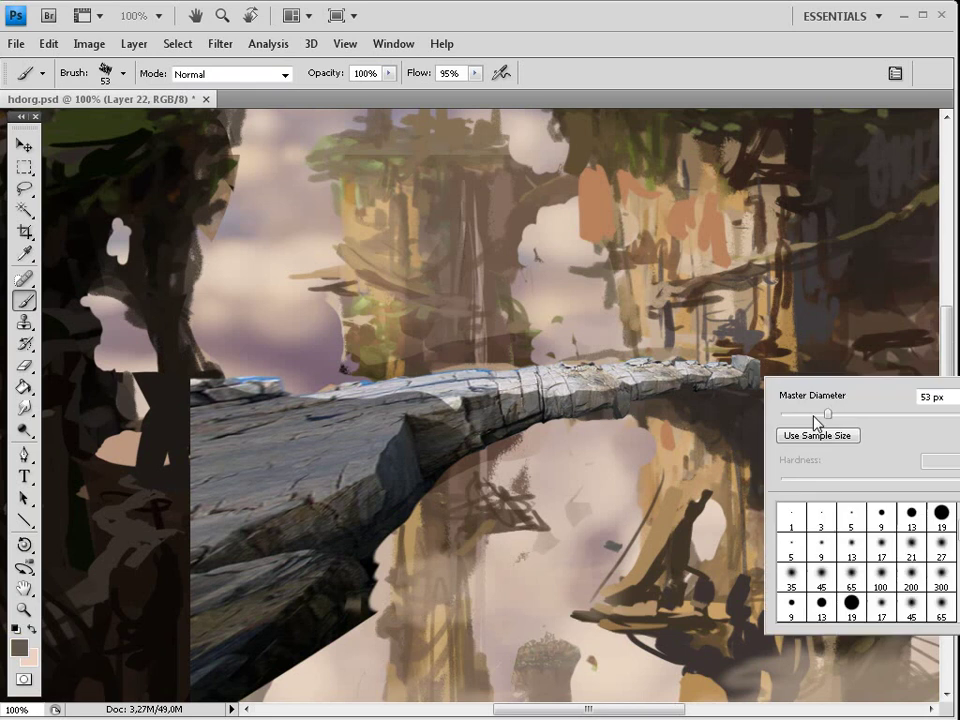
click(813, 415)
drag(755, 377, 755, 417)
key(alt)
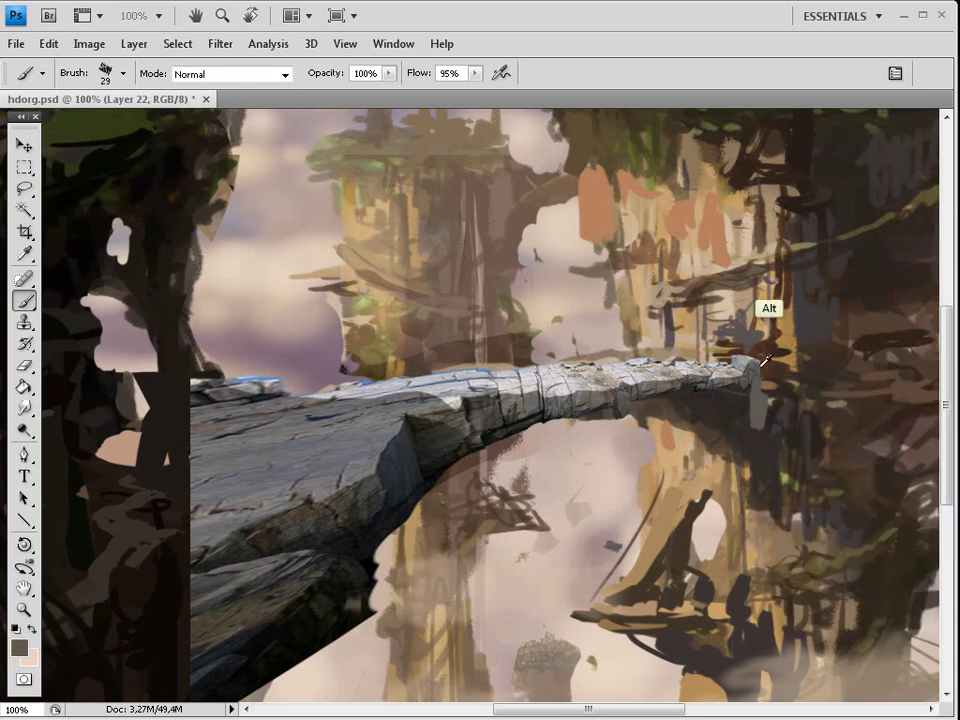
right_click(765, 360)
drag(818, 415, 817, 415)
click(745, 388)
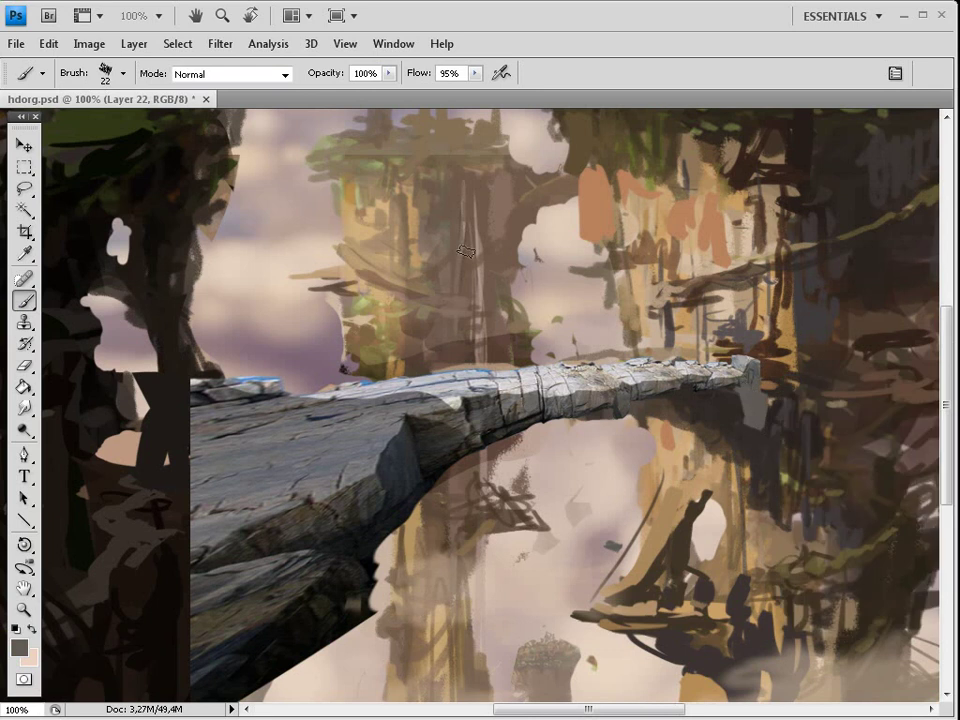
Warp the merged arch layer, pulling its far end inward and bending it slightly downward, and apply the warp
click(48, 43)
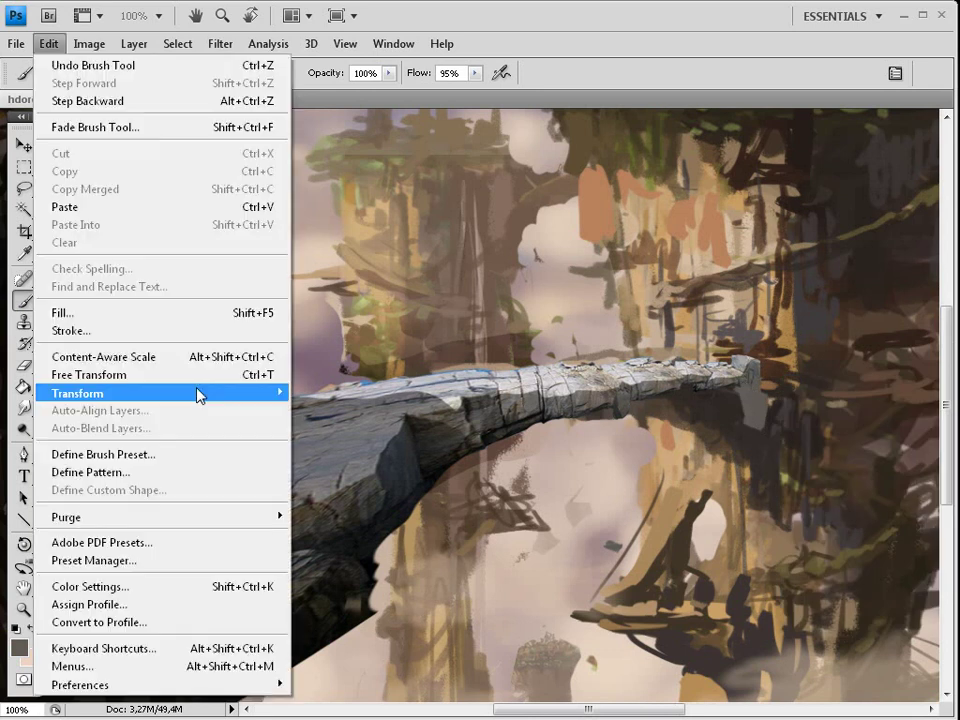
mouse_move(197, 395)
click(354, 509)
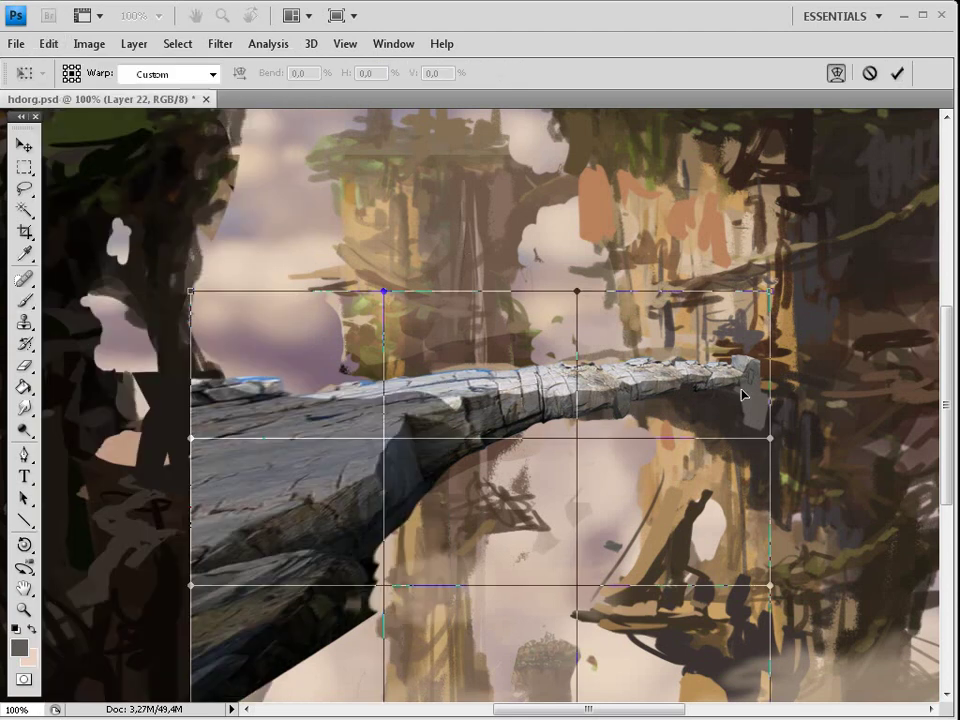
mouse_move(742, 395)
mouse_down()
mouse_move(704, 399)
mouse_move(716, 370)
mouse_move(718, 402)
mouse_move(726, 398)
mouse_up()
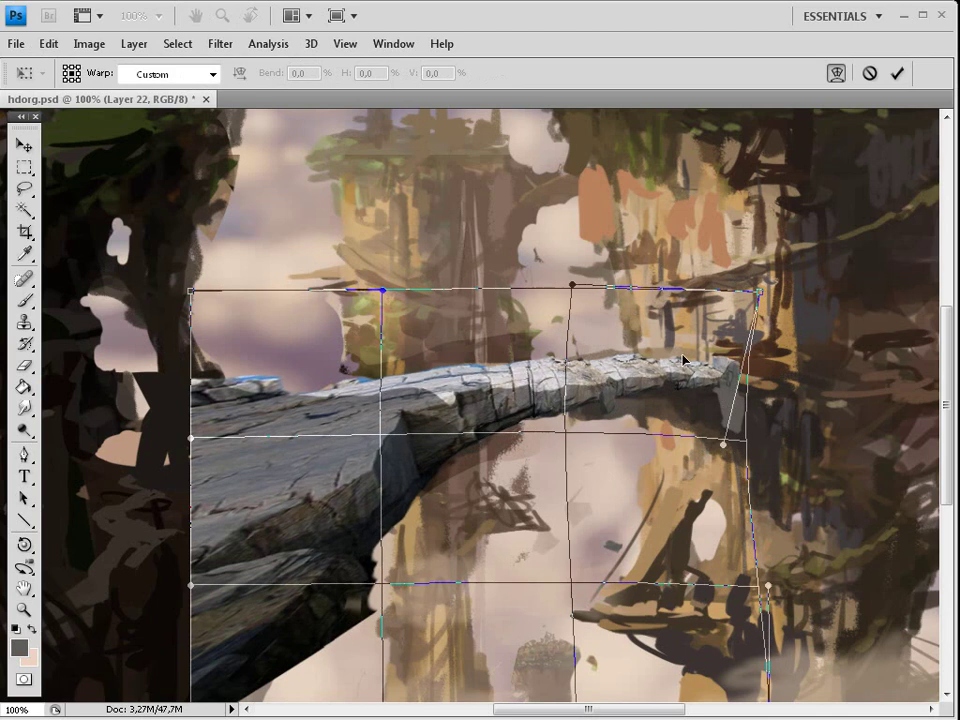
key(b)
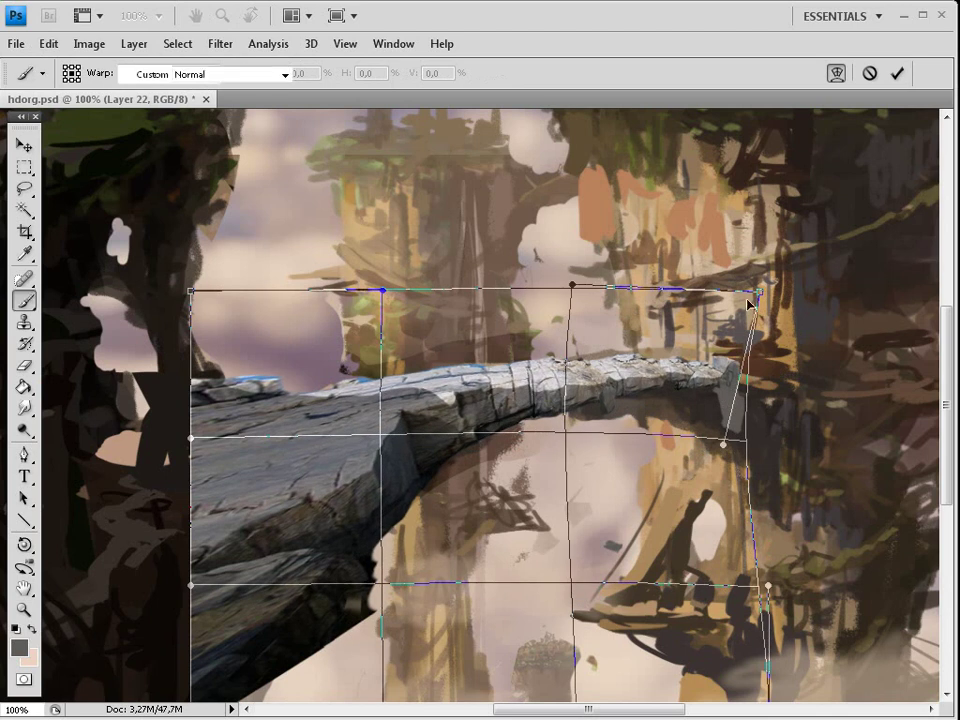
key(Return)
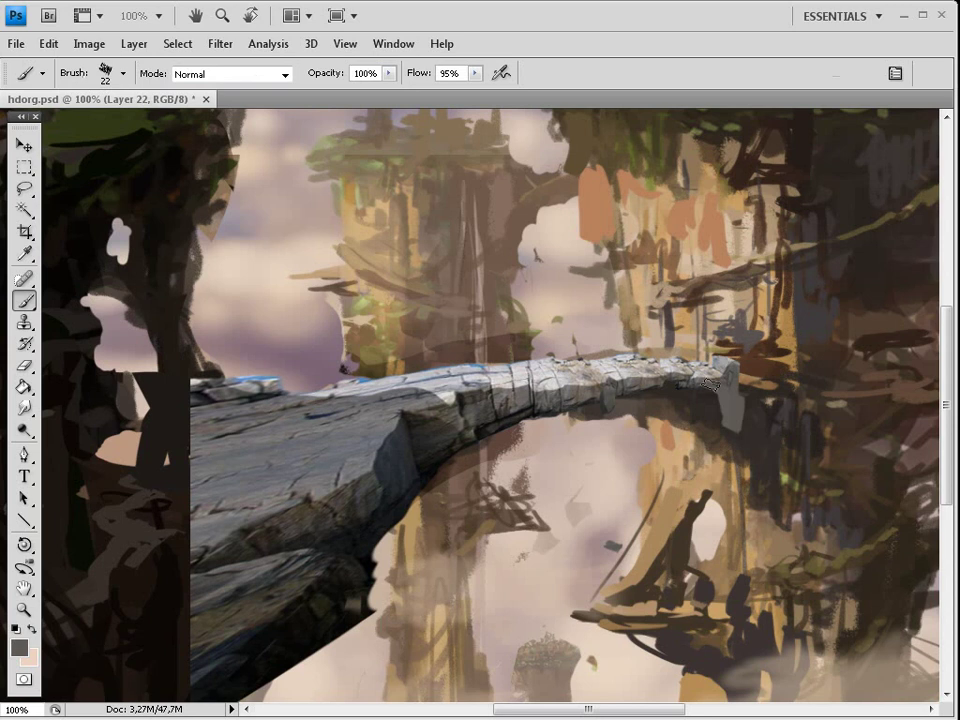
Extend the support beneath the arch's far tip, shade it with darker sampled grey, and dab sampled mid-grey over the tip
drag(710, 385, 735, 431)
drag(735, 430, 746, 437)
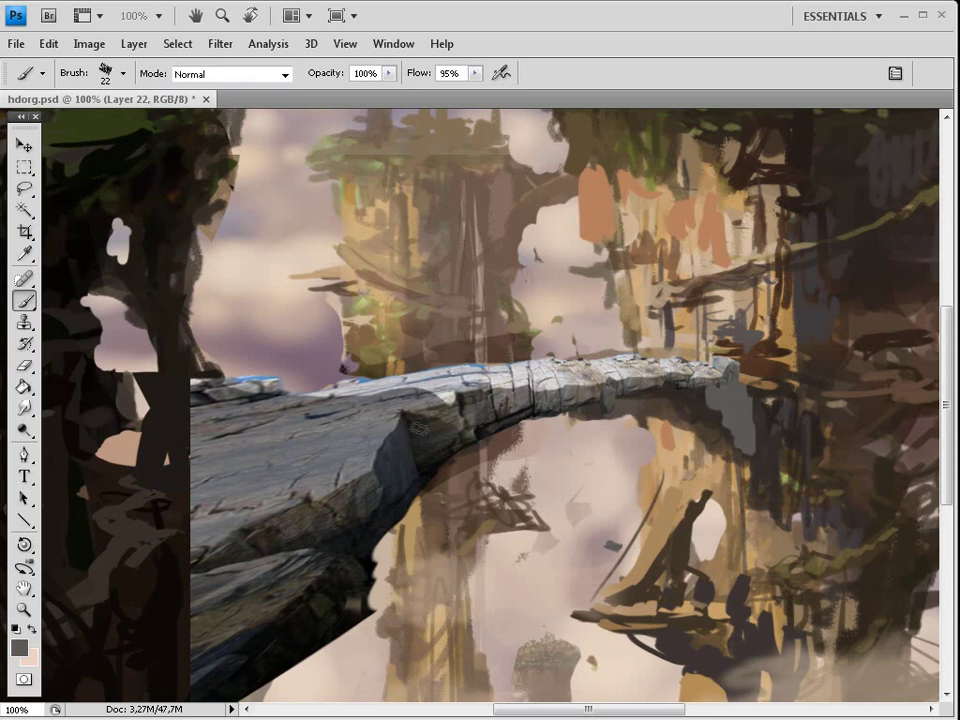
key(alt)
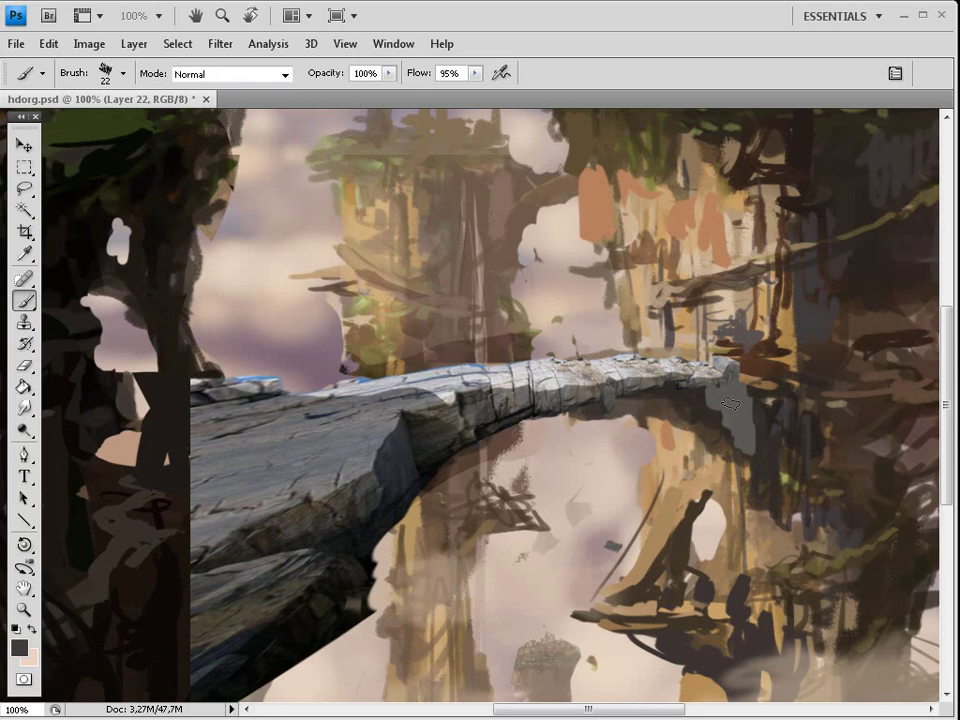
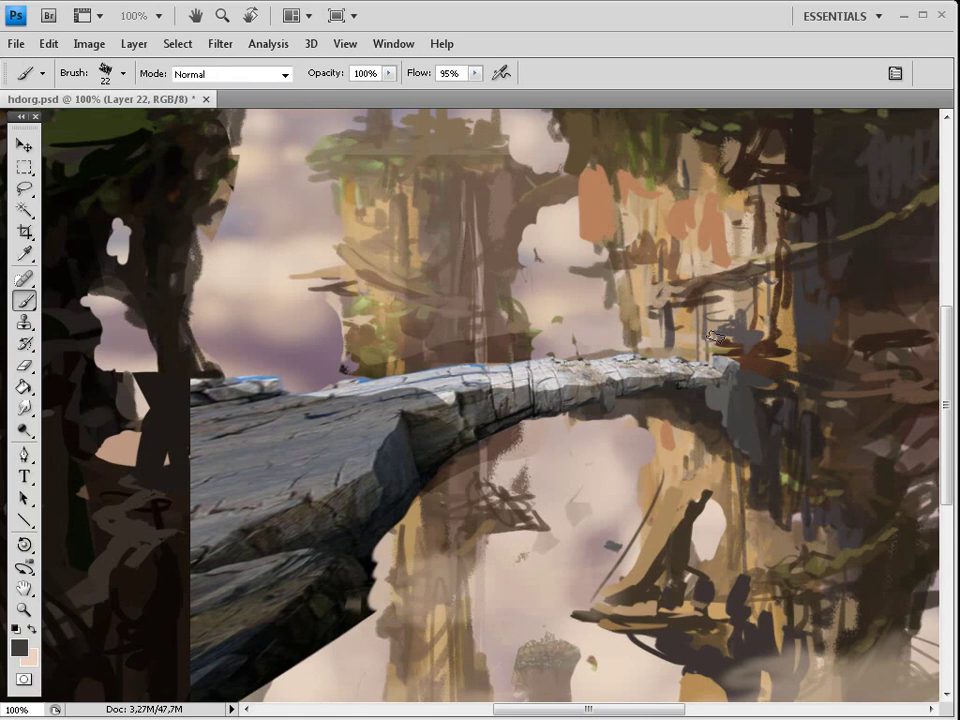
key(o)
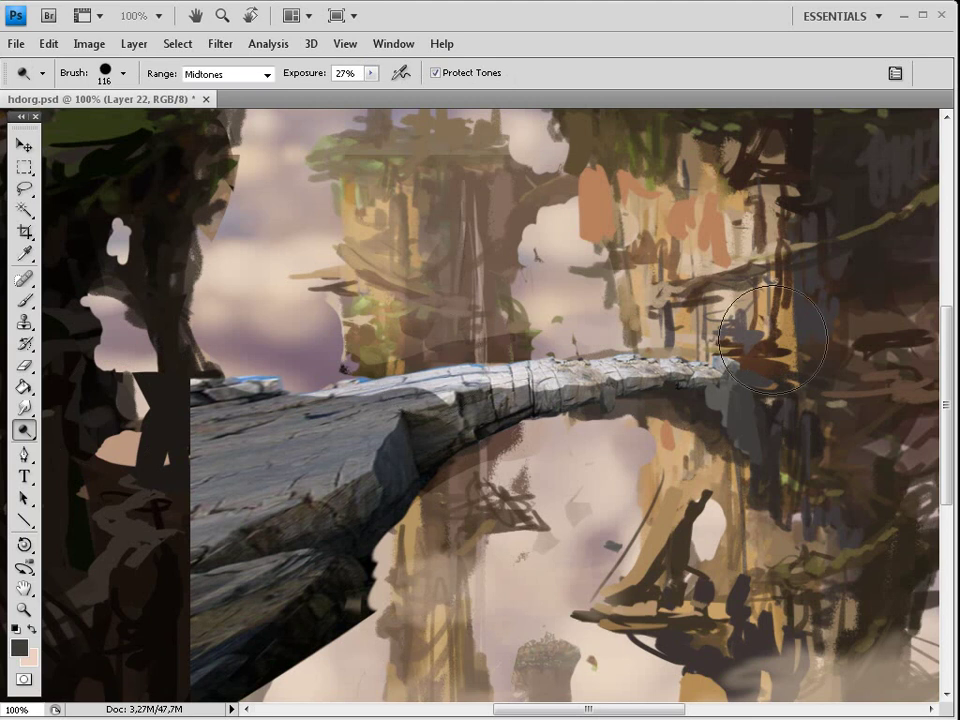
click(36, 305)
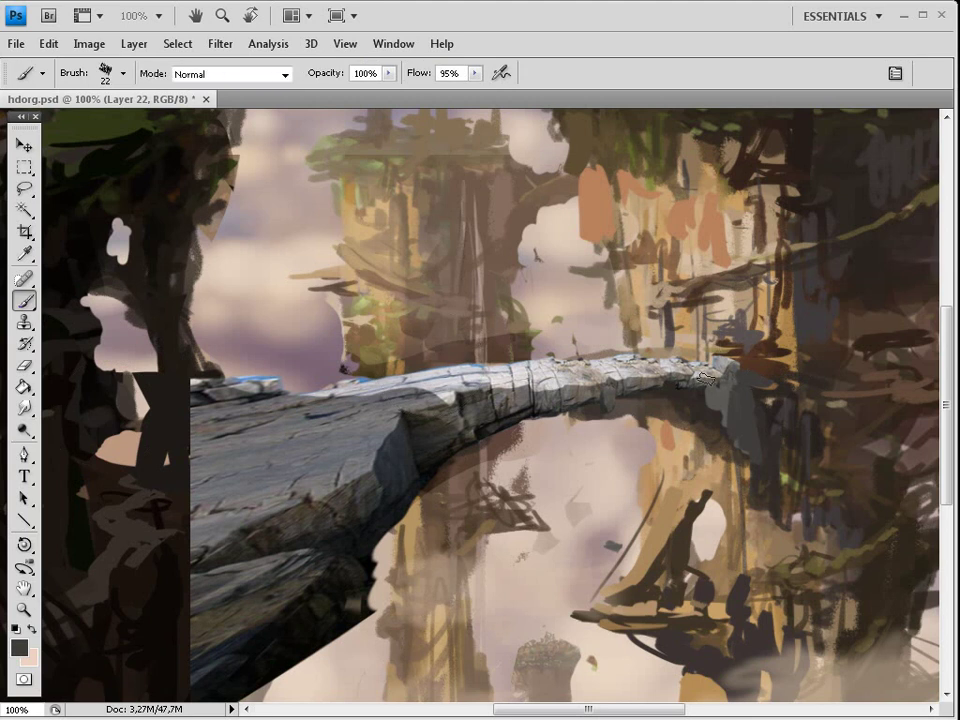
key(alt)
alt+click(727, 384)
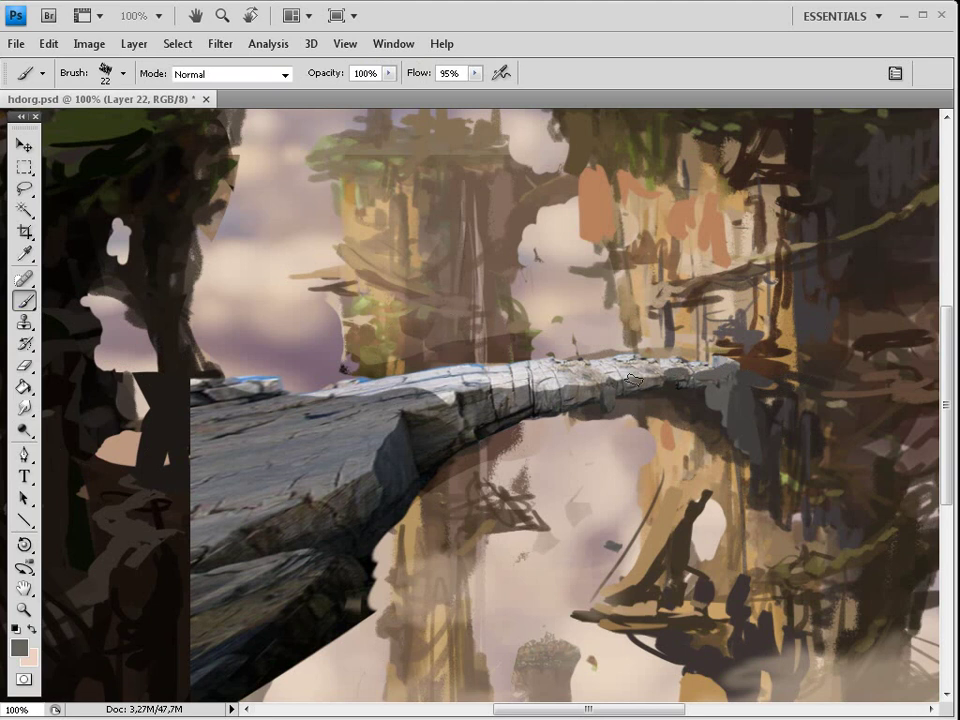
Examine the painted arch up close and within the whole composition
key(ctrl+plus)
key(ctrl+plus)
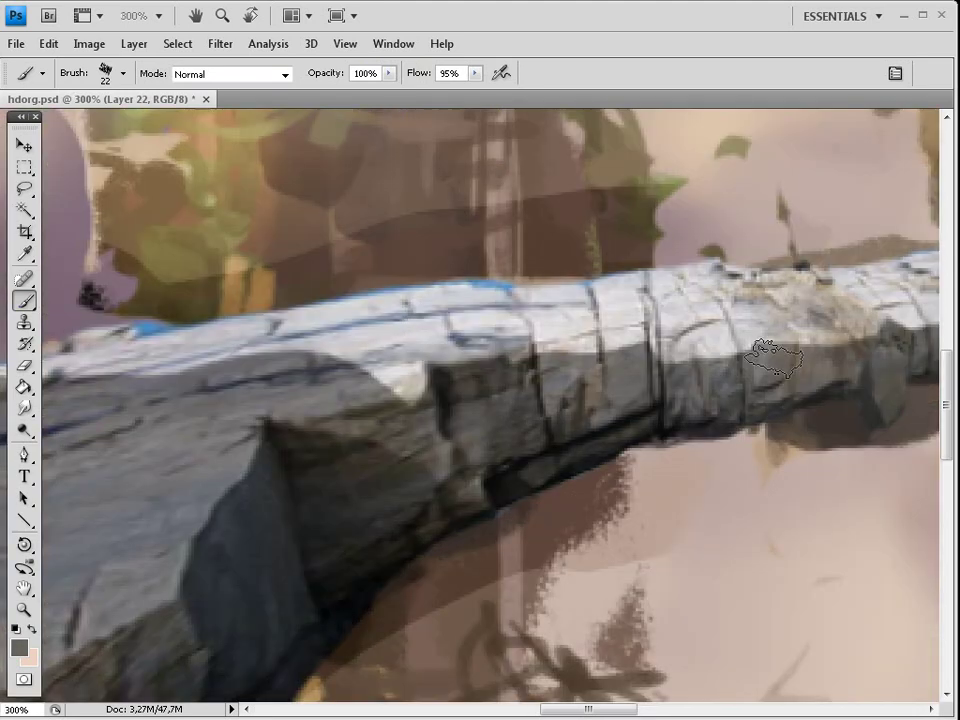
key(ctrl+minus)
key(ctrl+minus)
key(ctrl+minus)
key(ctrl+minus)
key(ctrl+plus)
key(ctrl+plus)
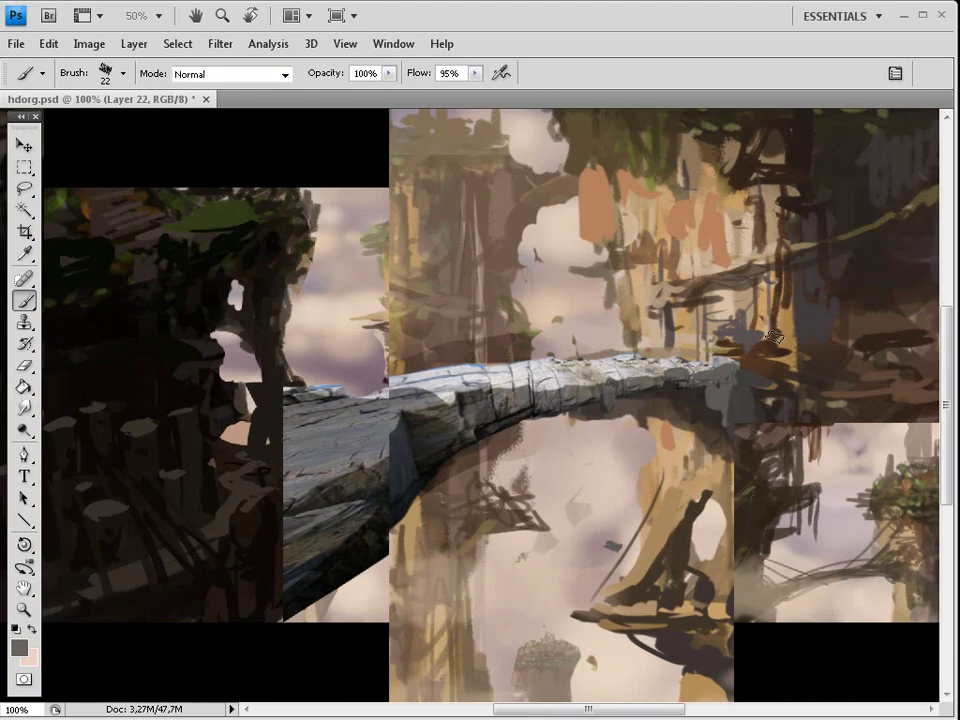
key(ctrl+minus)
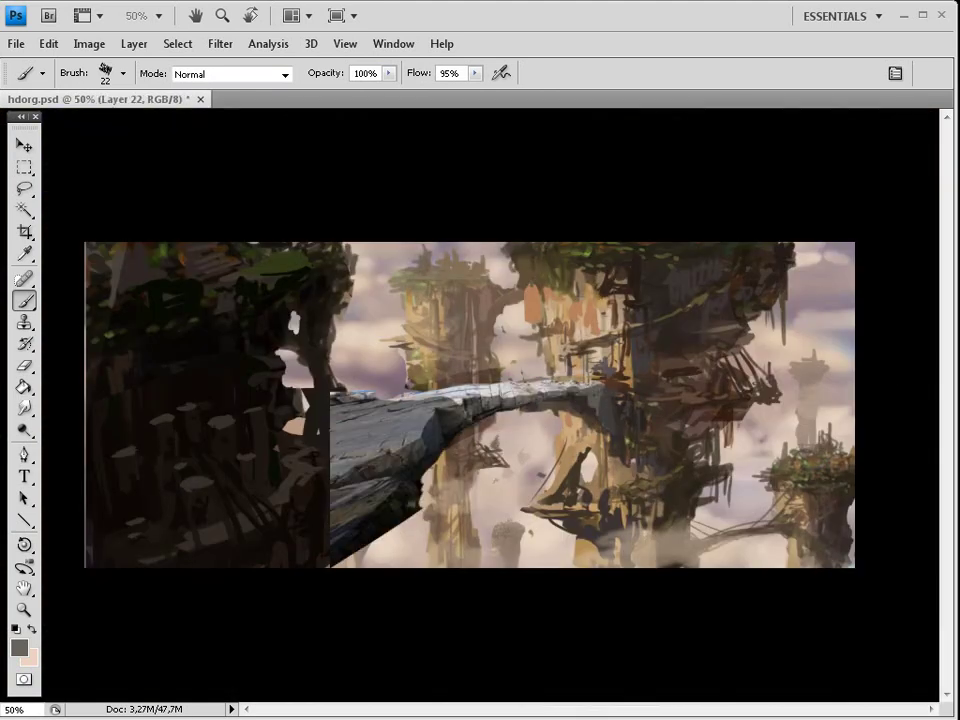
key(ctrl+plus)
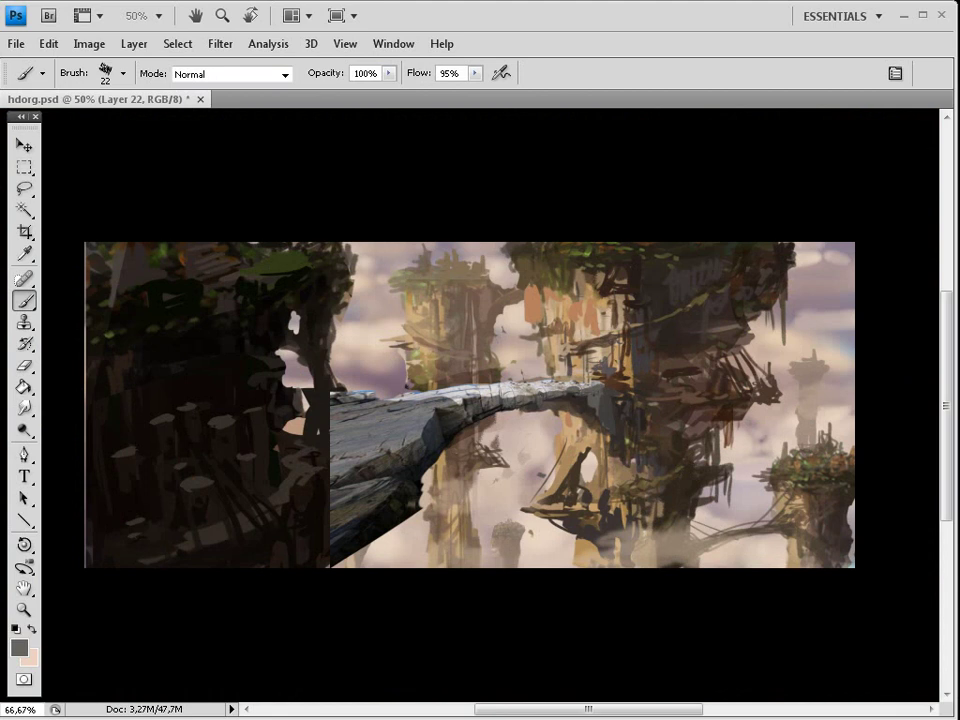
key(ctrl+plus)
key(ctrl+plus)
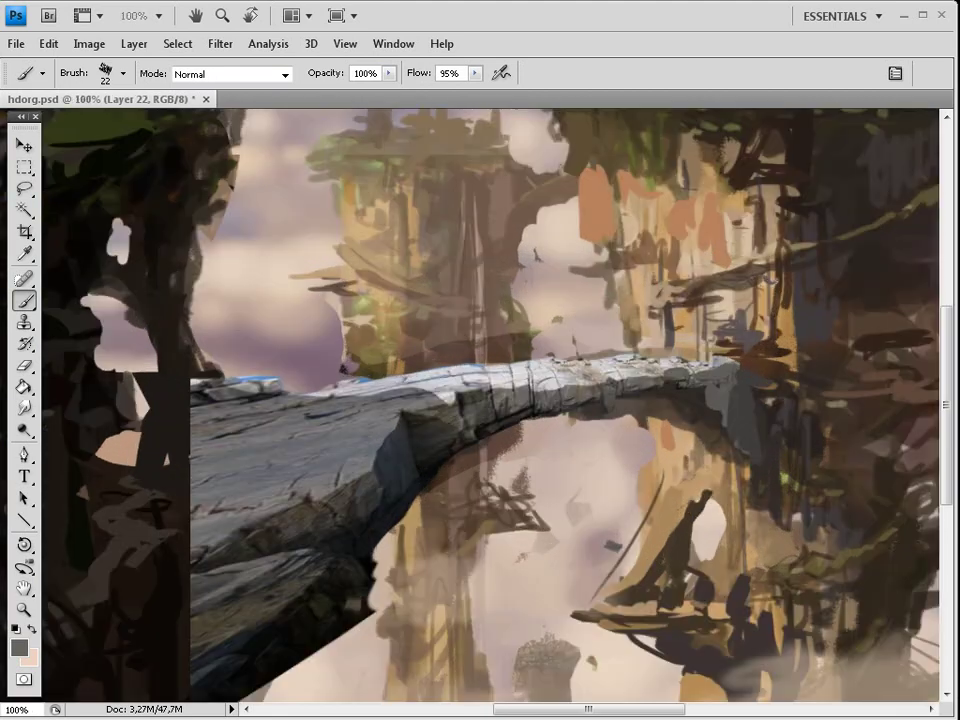
Try to clone rock texture along the far half of the arch's front face with a 34 px Clone Stamp
click(25, 323)
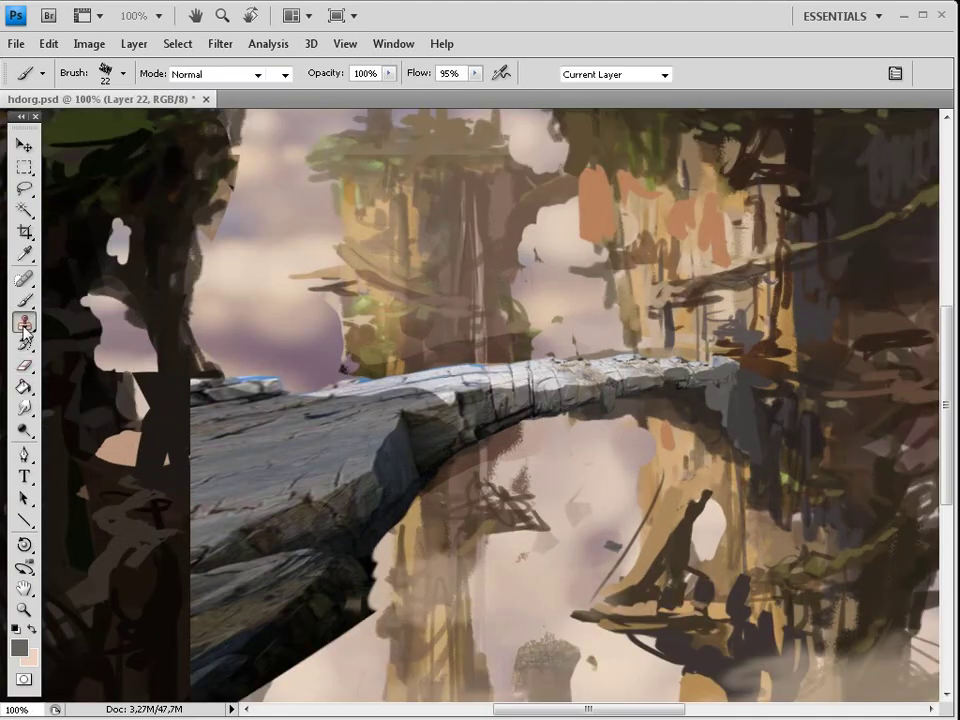
alt+click(580, 393)
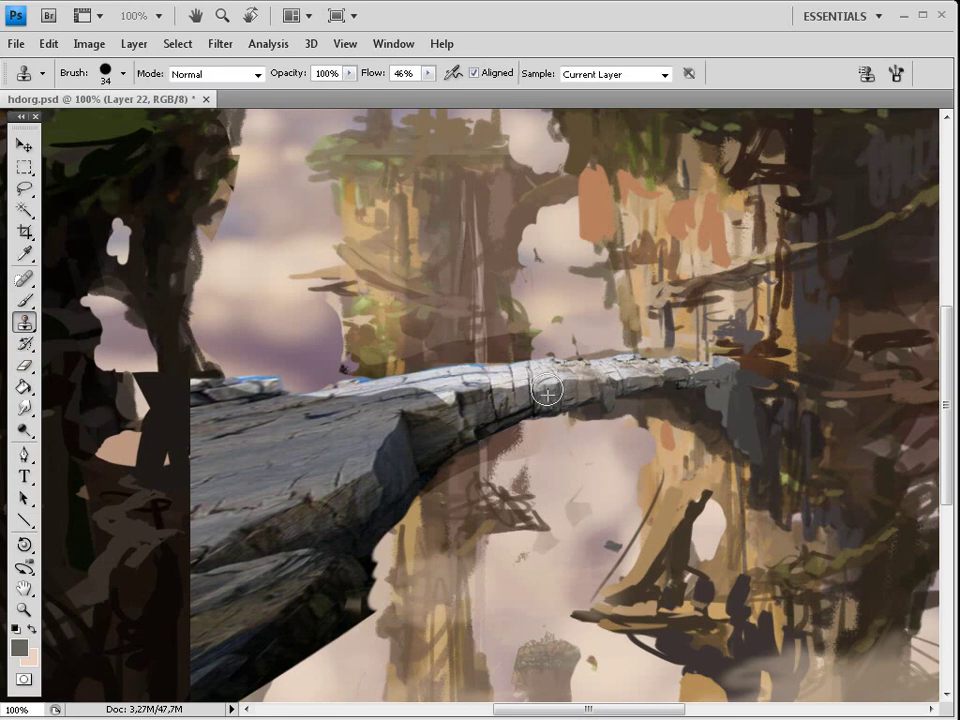
mouse_move(547, 393)
mouse_down()
mouse_move(653, 379)
mouse_move(628, 380)
mouse_up()
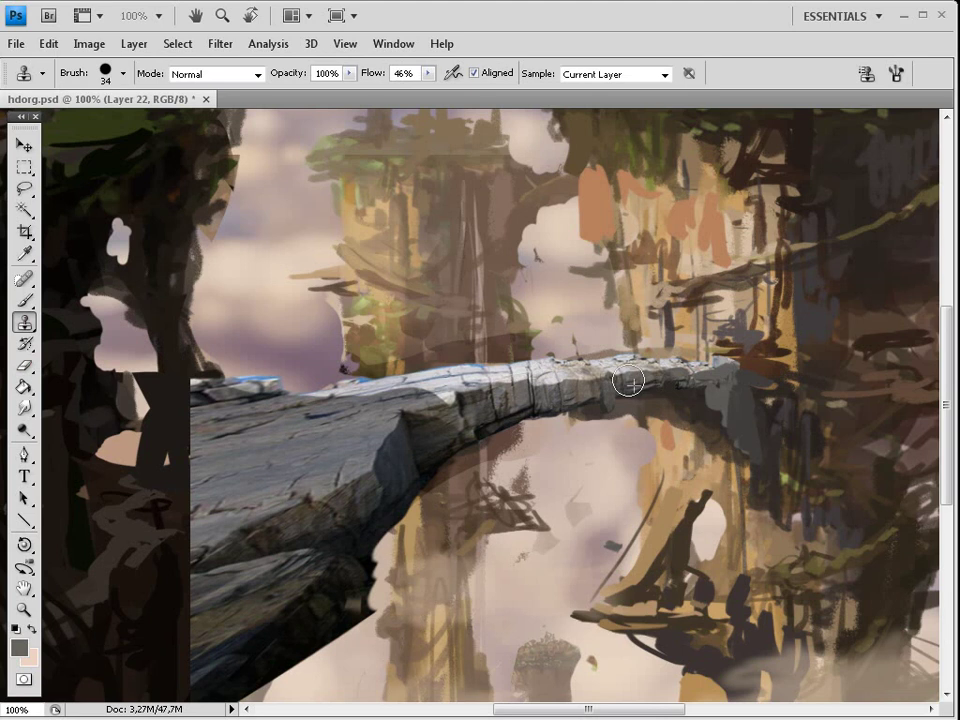
alt+click(628, 380)
key(alt)
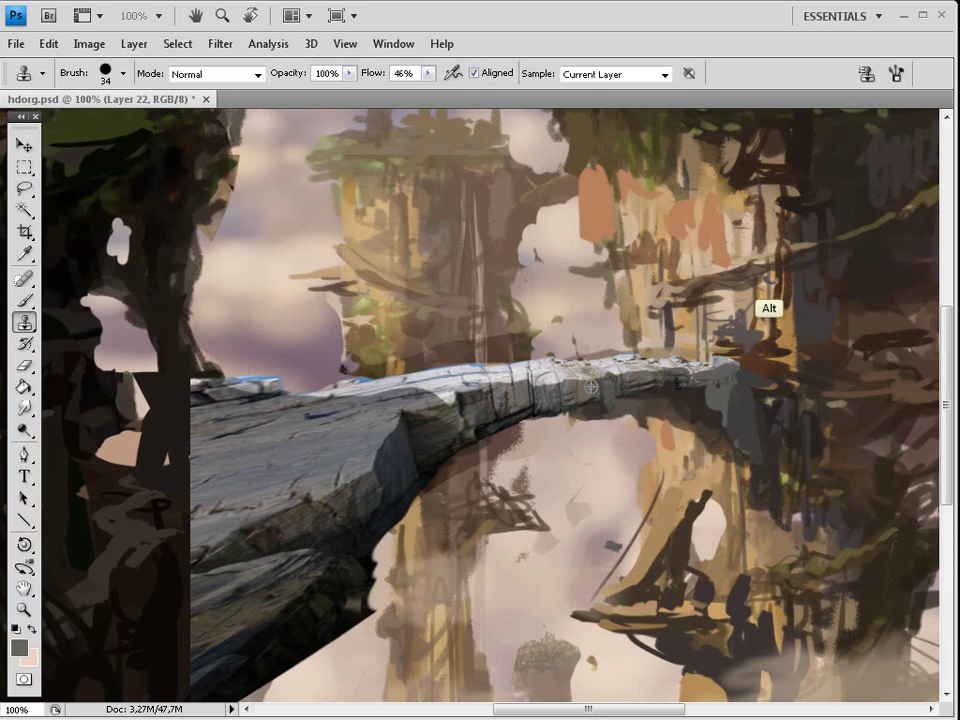
alt+click(591, 386)
mouse_move(524, 380)
mouse_down()
mouse_move(655, 373)
mouse_move(734, 391)
mouse_move(684, 469)
mouse_move(713, 373)
mouse_up()
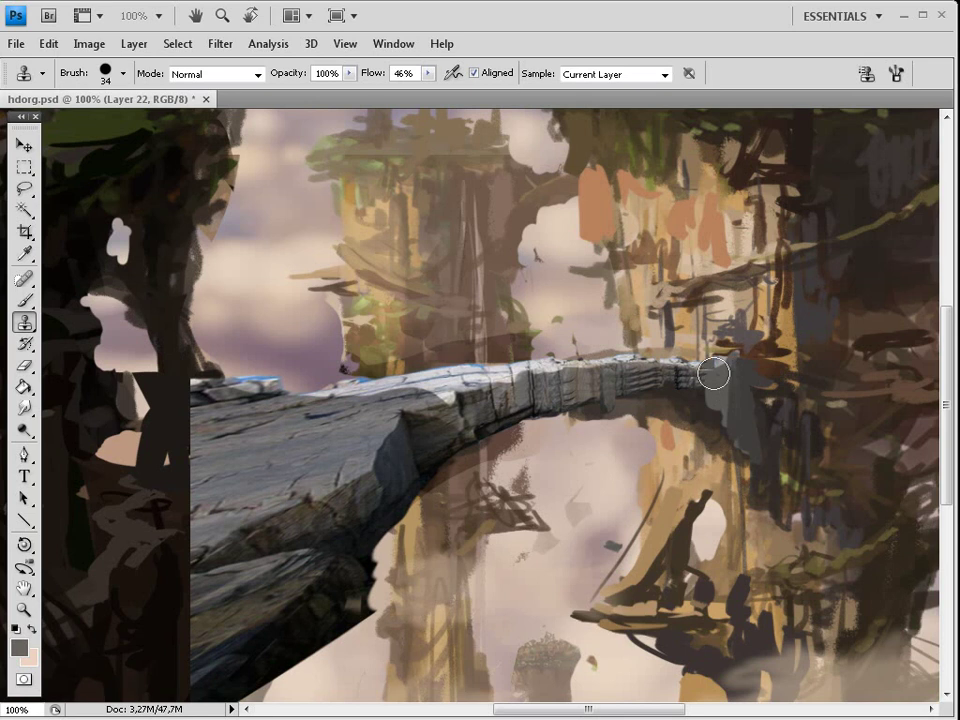
click(25, 301)
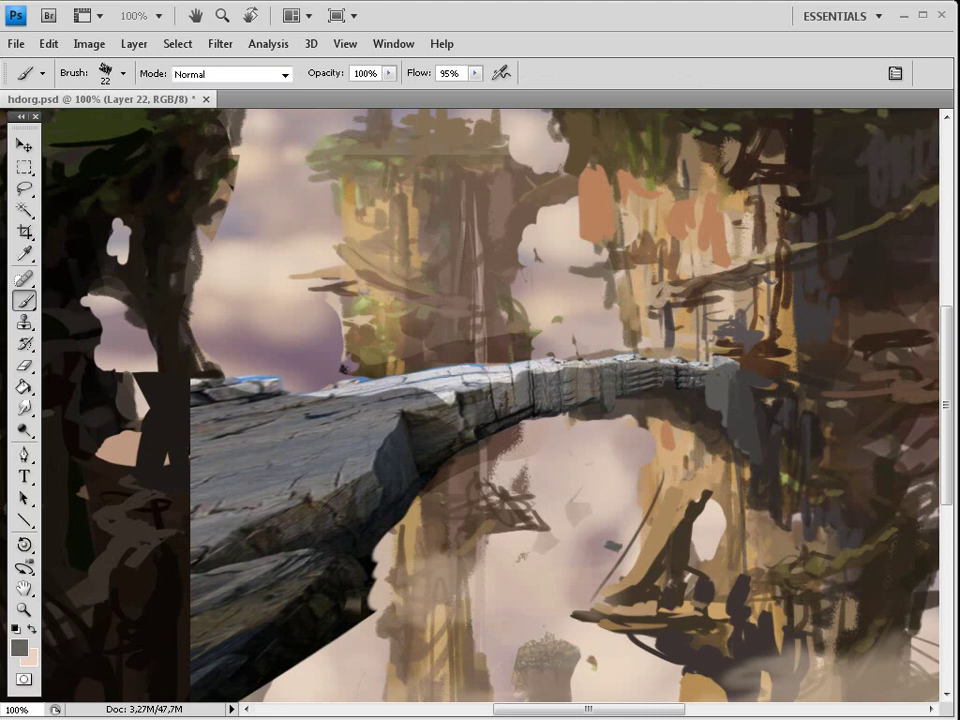
drag(540, 382, 695, 375)
Clone rock texture from the arch's shaded underside across the front face of its far half, using the 34 px Clone Stamp
click(24, 322)
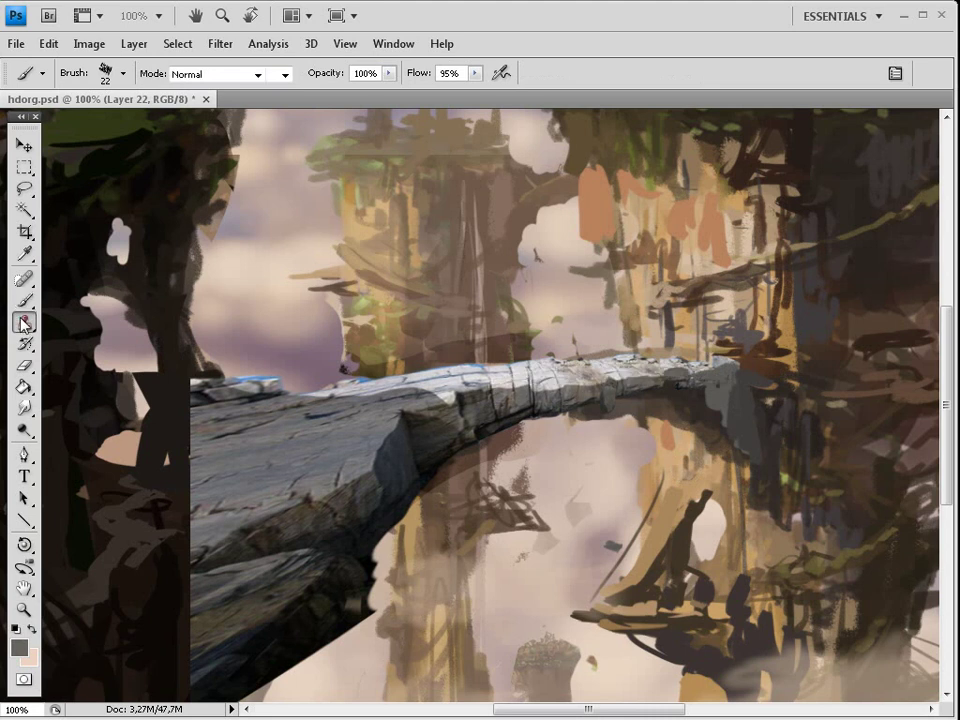
alt+click(583, 393)
drag(584, 379, 590, 379)
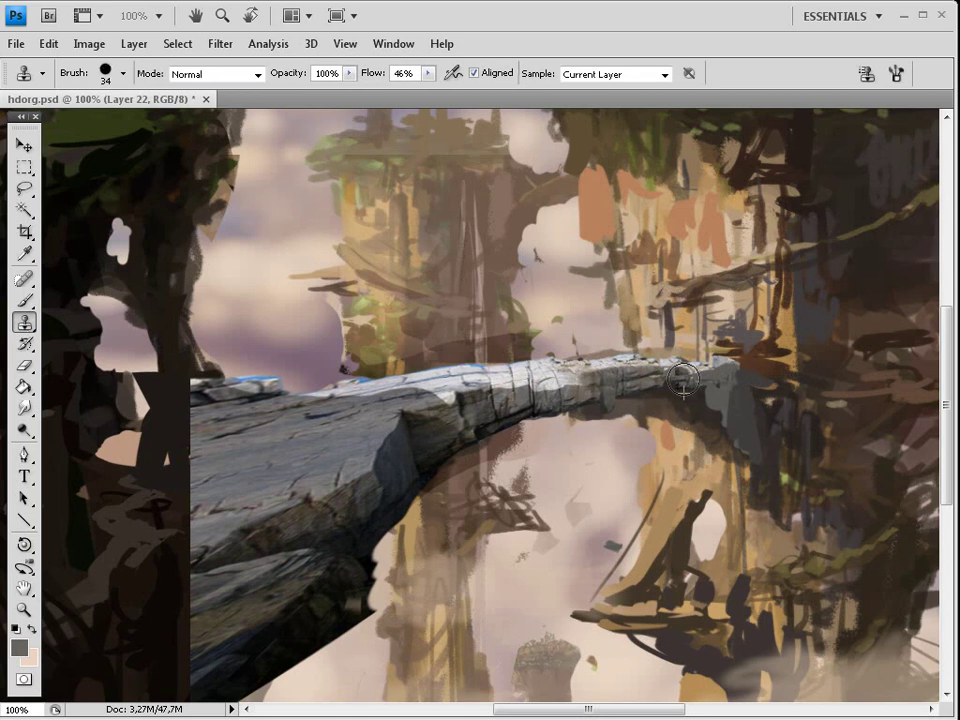
drag(683, 379, 691, 376)
mouse_move(566, 391)
mouse_down()
mouse_move(599, 388)
mouse_move(558, 380)
mouse_move(704, 385)
mouse_move(649, 376)
mouse_move(547, 390)
mouse_up()
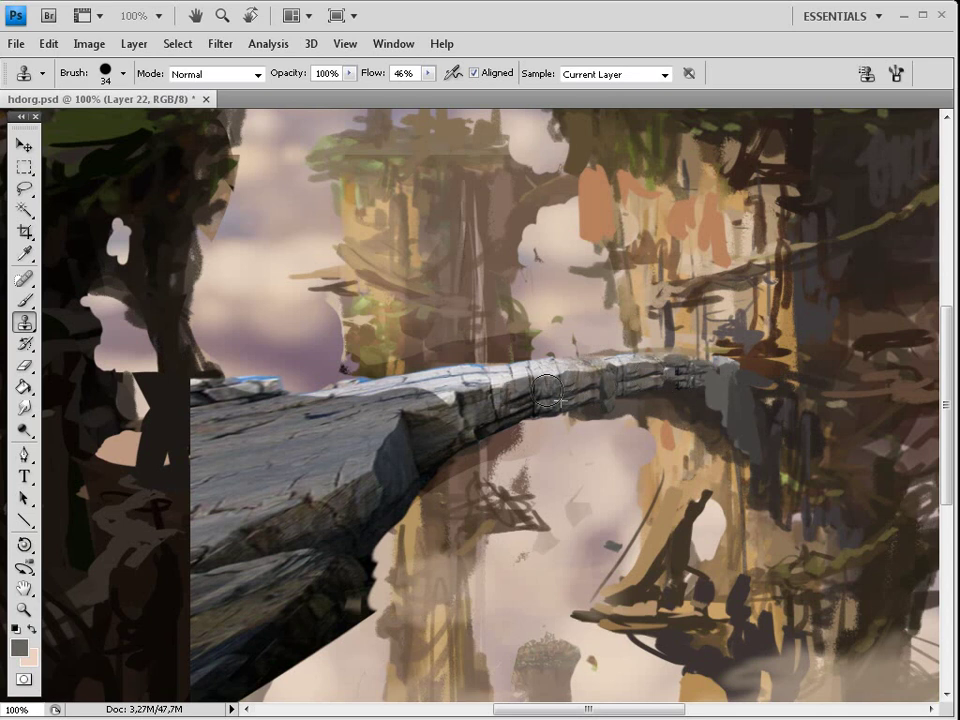
Sample dark greys from the arch and touch up its shaded front face with the 22 px brush
click(25, 300)
alt+click(572, 382)
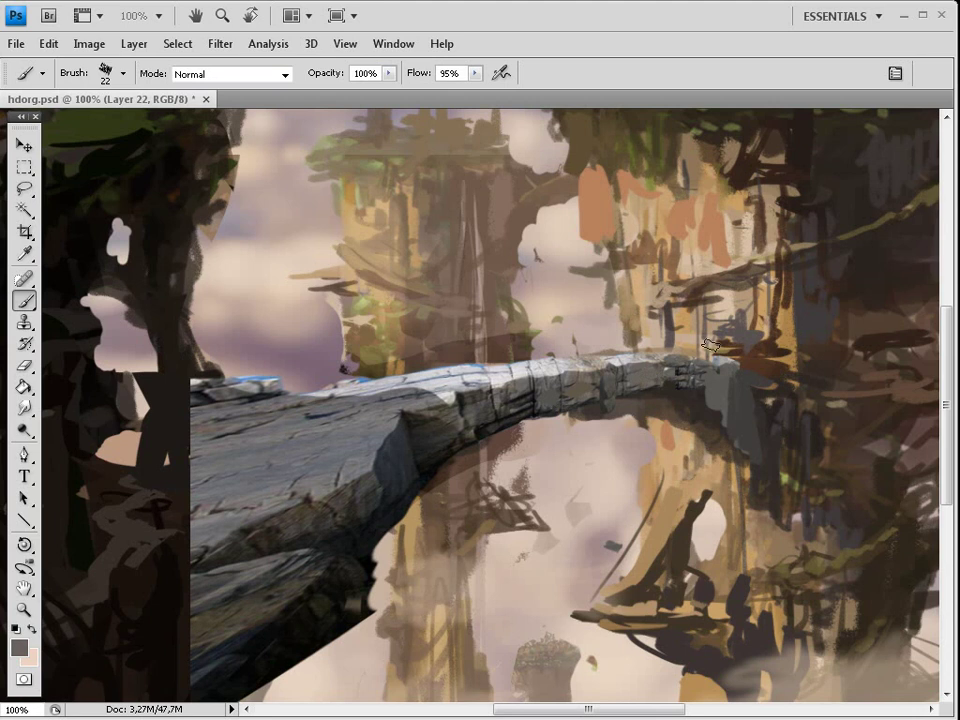
right_click(675, 408)
key(alt)
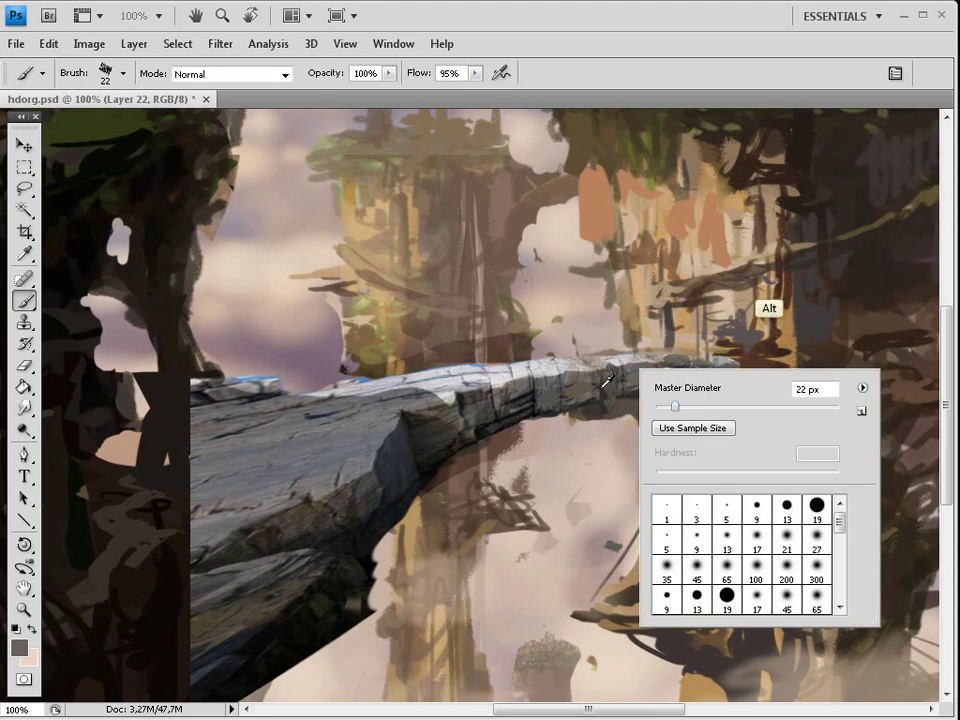
alt+click(606, 381)
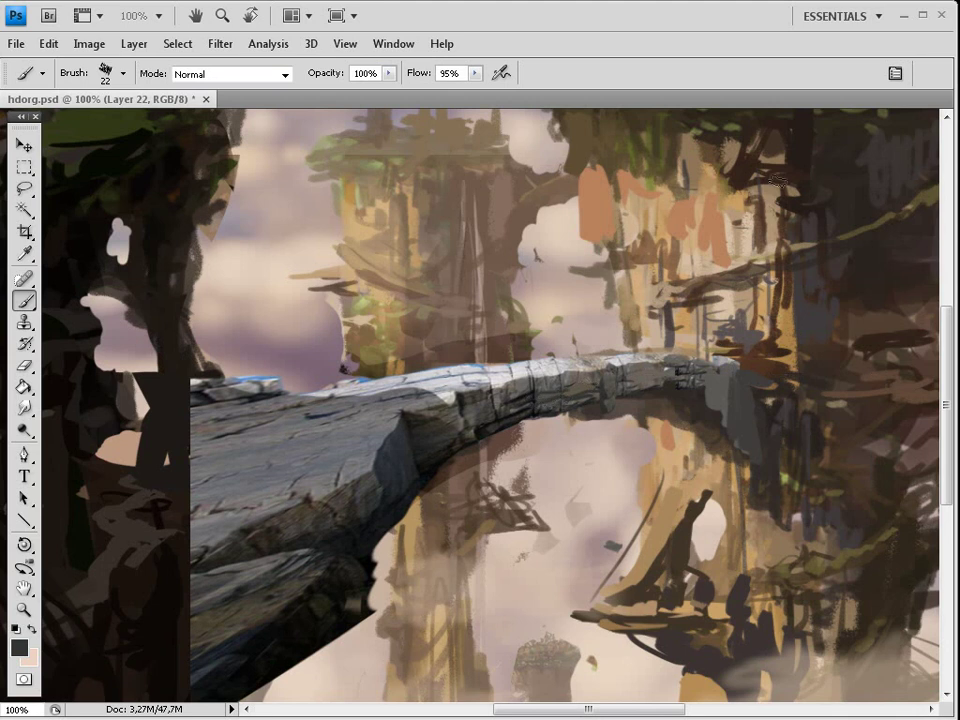
Apply Color Balance to the arch layer with midtones yellow-blue -18, highlights cyan-red +19 and yellow-blue -15, and shadows yellow-blue +7
key(ctrl+minus)
key(ctrl+minus)
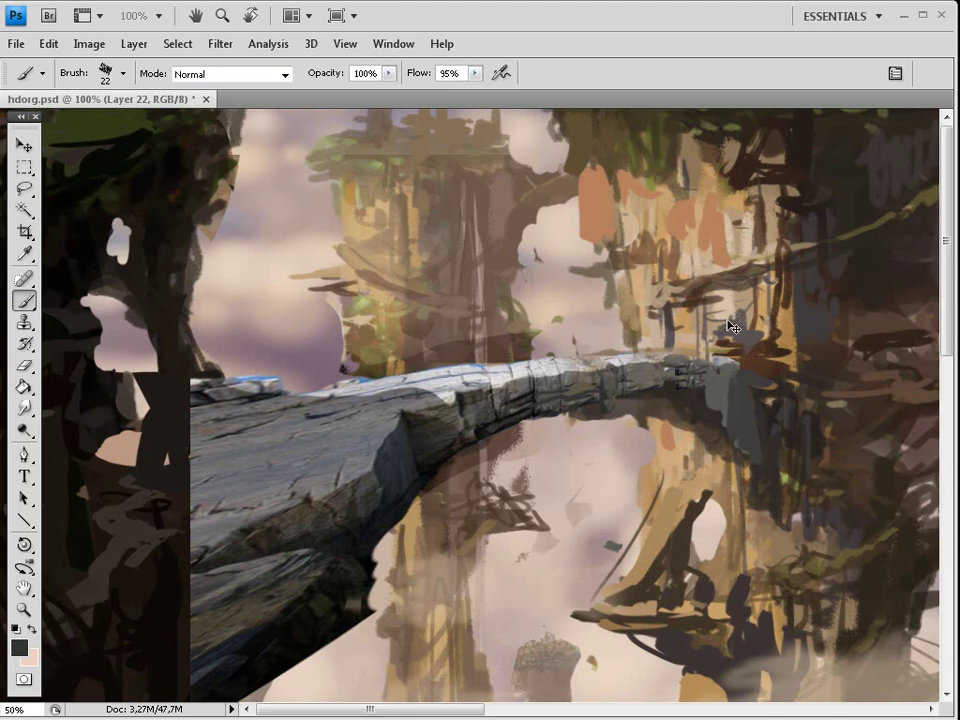
key(ctrl+minus)
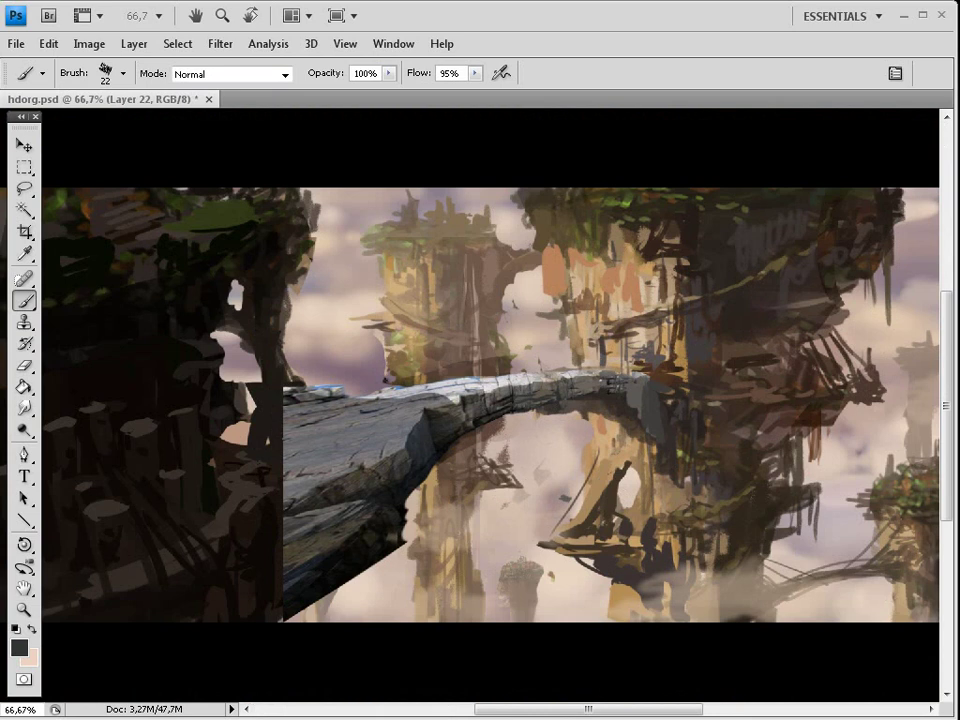
key(ctrl+b)
drag(748, 207, 732, 203)
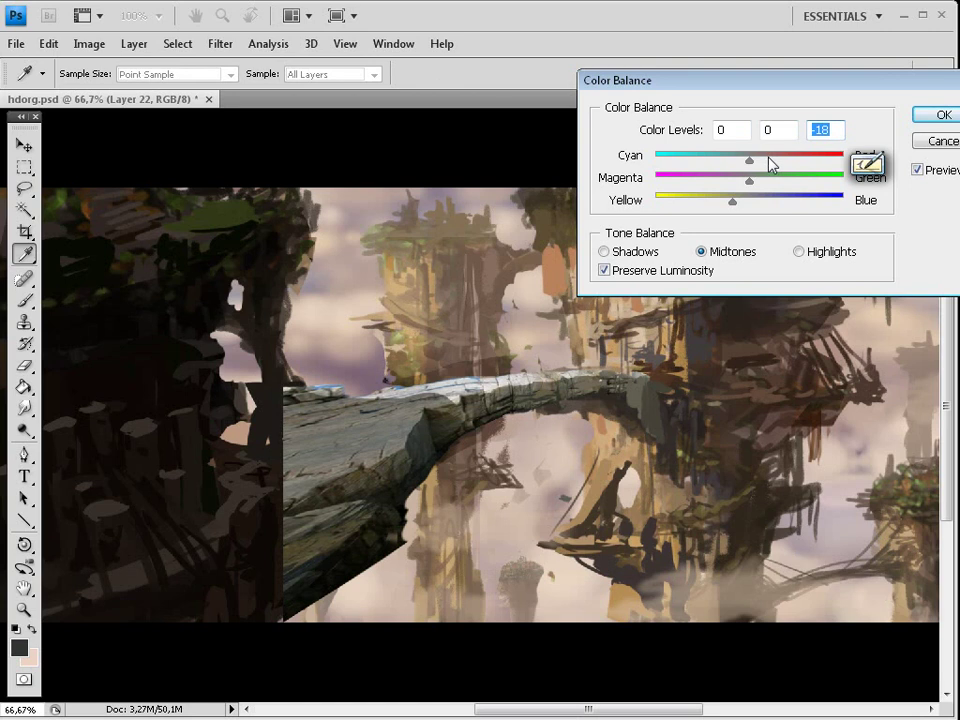
click(799, 252)
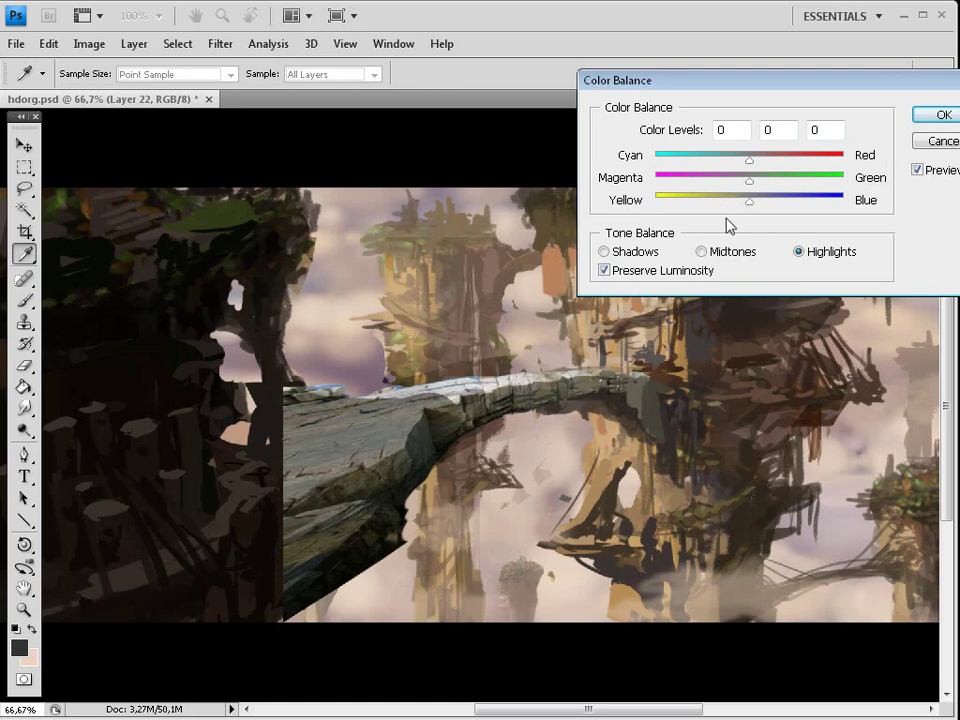
drag(749, 201, 734, 206)
drag(749, 158, 770, 166)
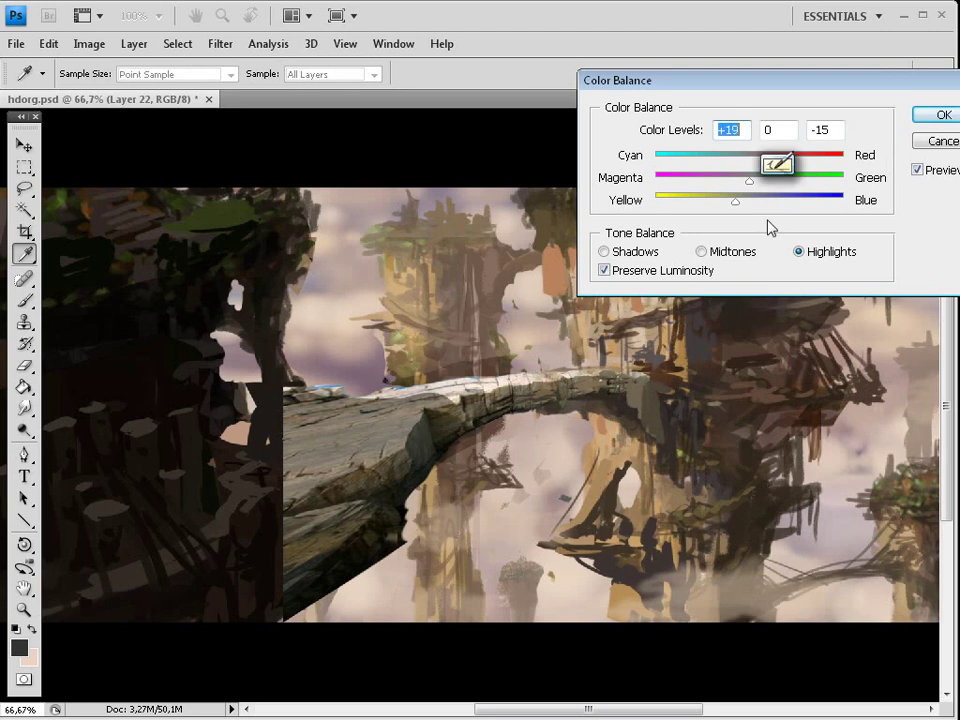
click(606, 252)
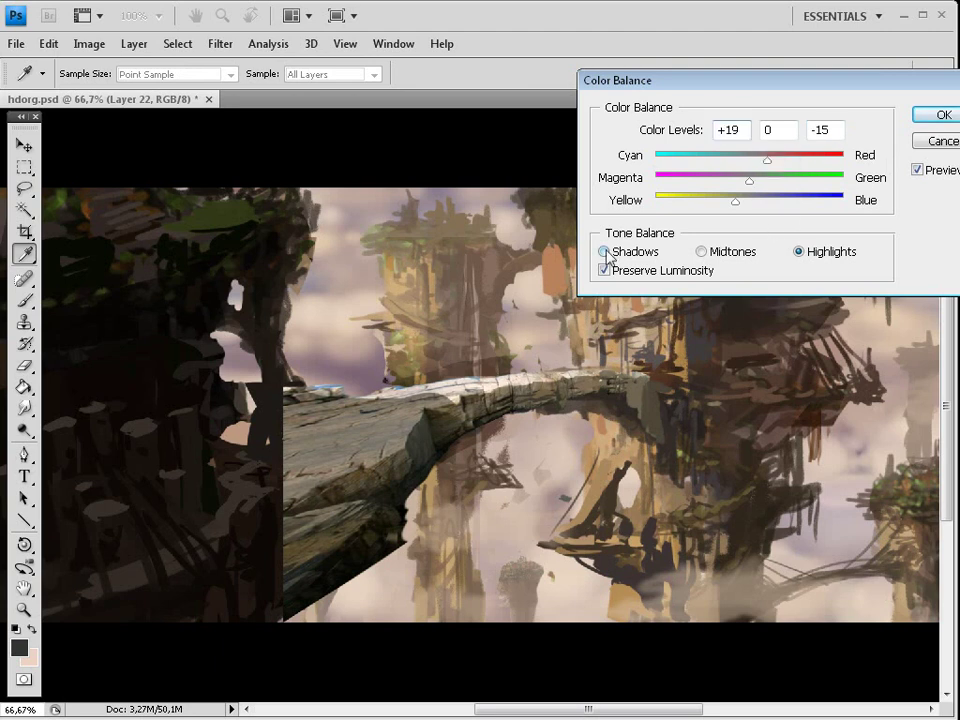
drag(749, 201, 757, 207)
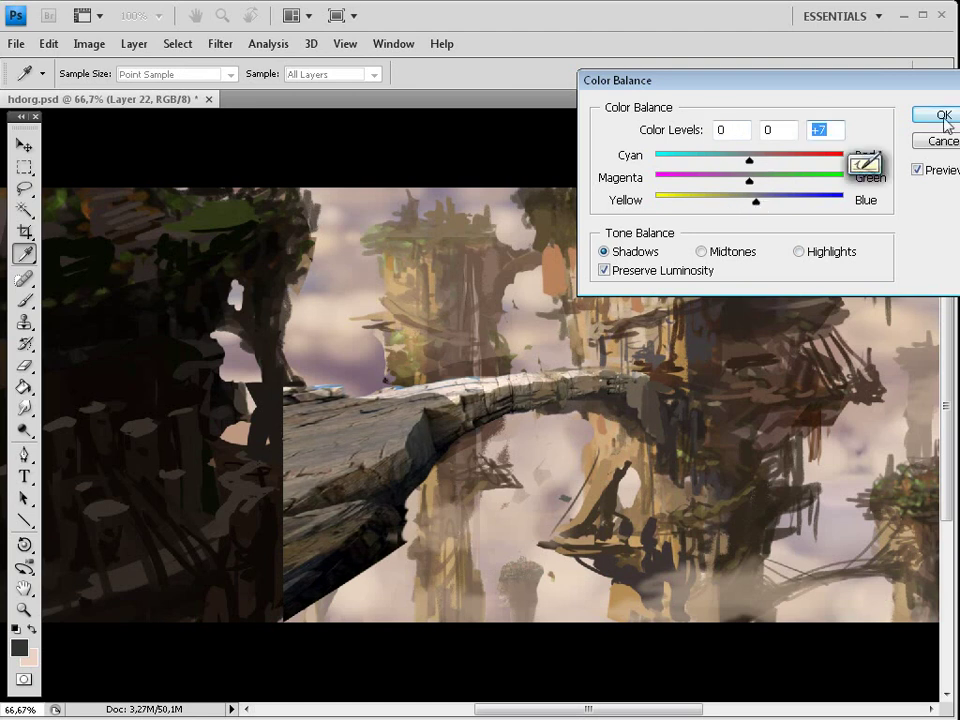
click(944, 118)
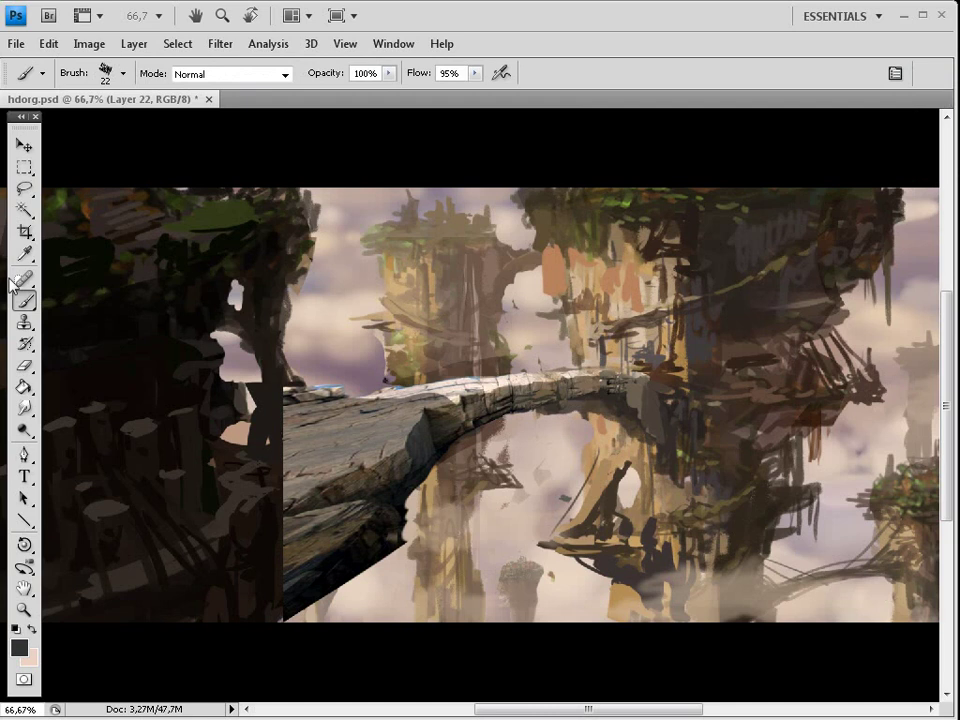
Switch to the Pencil tool and sample a dark olive brown from the arch's front face
key(shift)
key(shift+b)
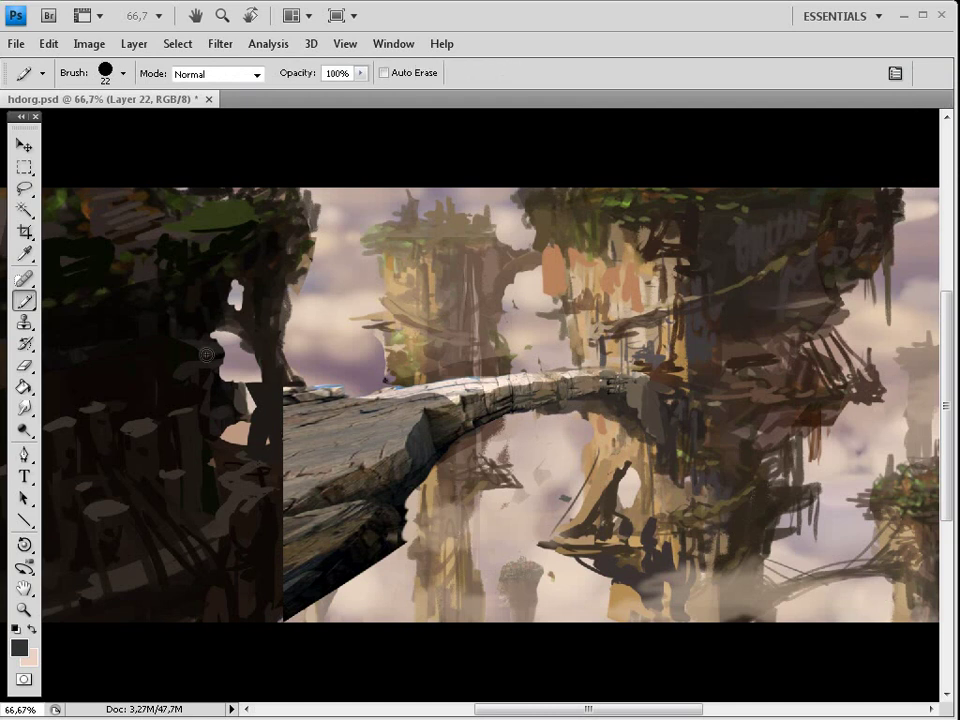
alt+click(530, 387)
Check what Layers 6, 19 and 20 contain by toggling their visibility, and merge Layer 19 with Layer 6
key(F7)
click(725, 469)
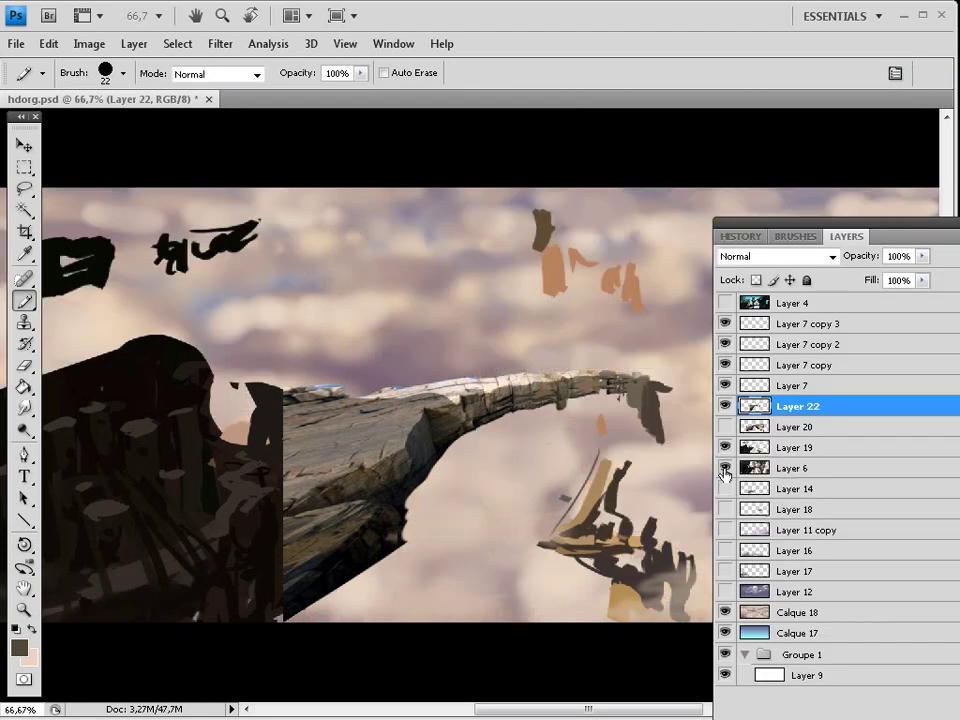
click(725, 447)
click(727, 448)
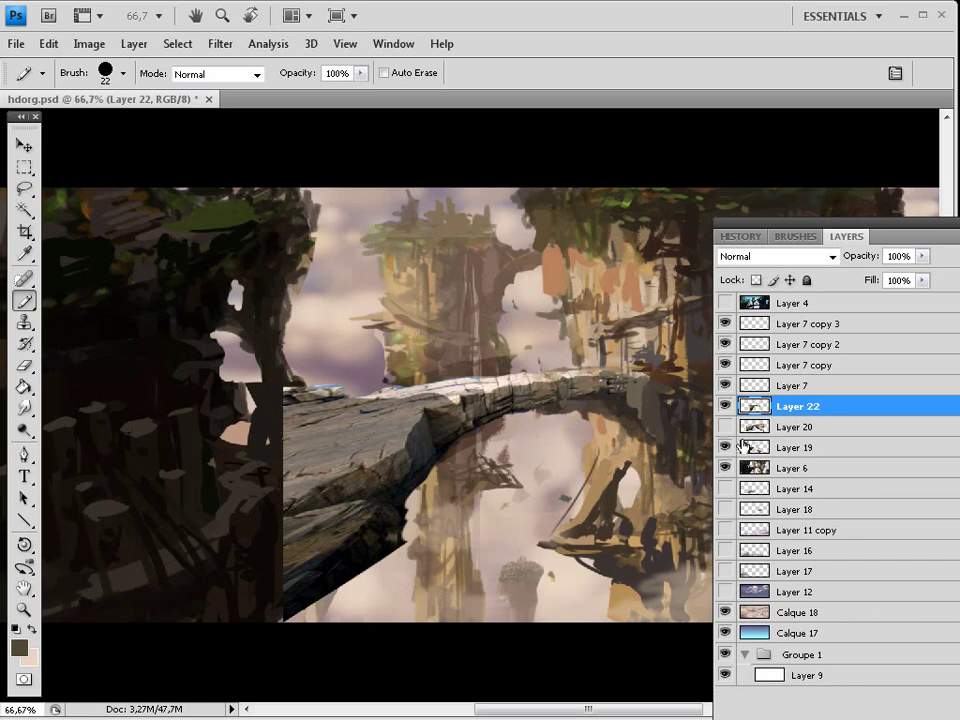
click(727, 427)
click(727, 427)
click(785, 448)
shift+click(791, 468)
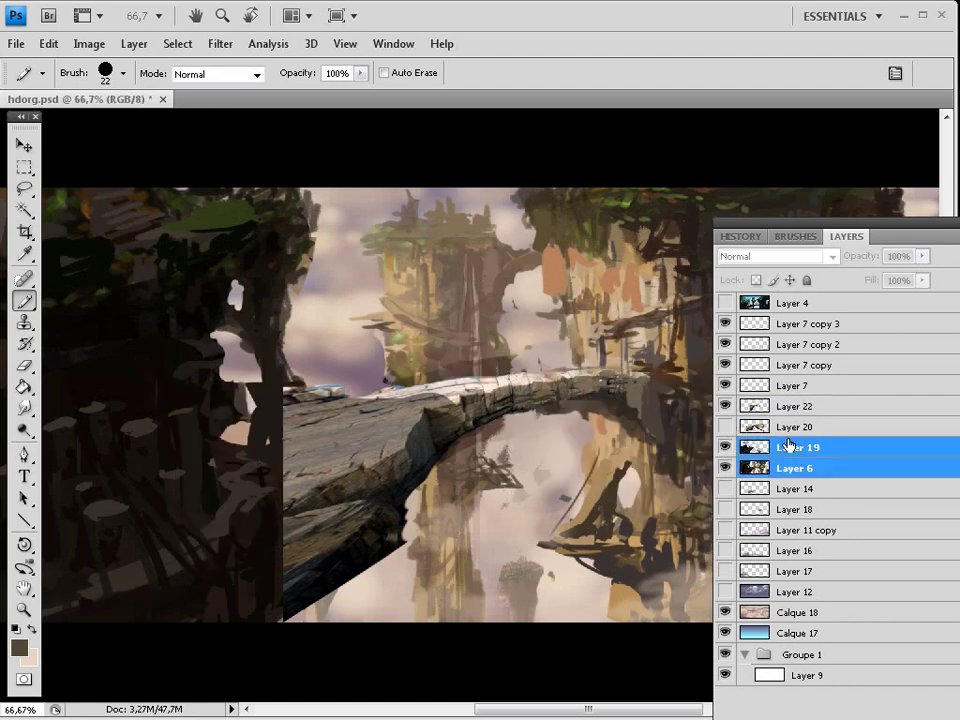
key(ctrl+e)
Sample a dark olive brown and paint a sloping ledge below the arch's near end, plus a short stroke on the dark foreground column
alt+click(244, 525)
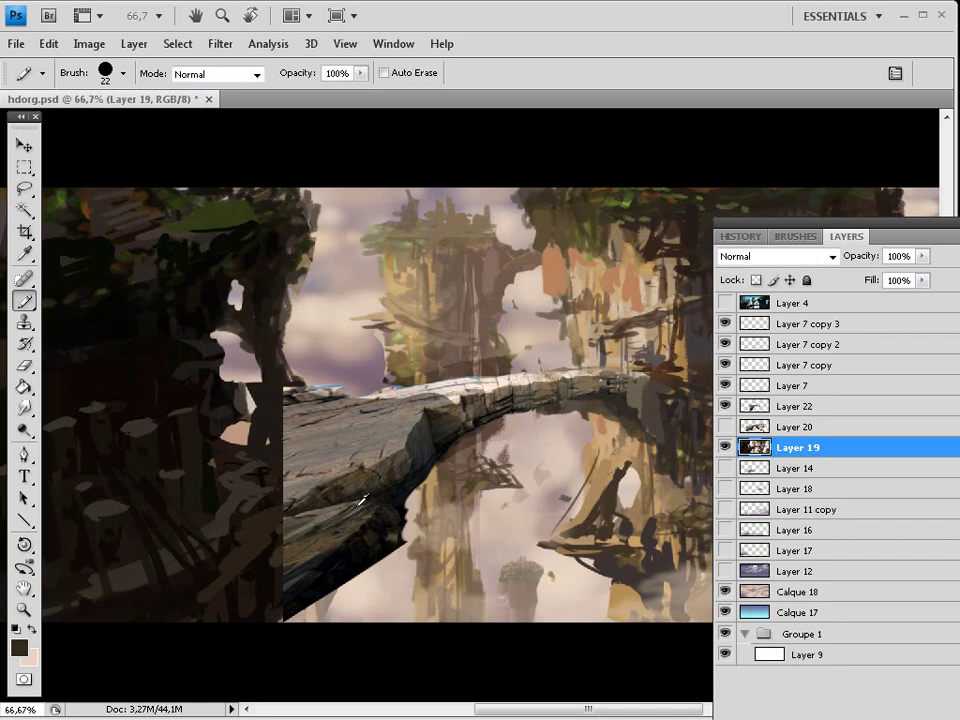
mouse_move(310, 532)
mouse_down()
mouse_move(281, 582)
mouse_move(131, 615)
mouse_up()
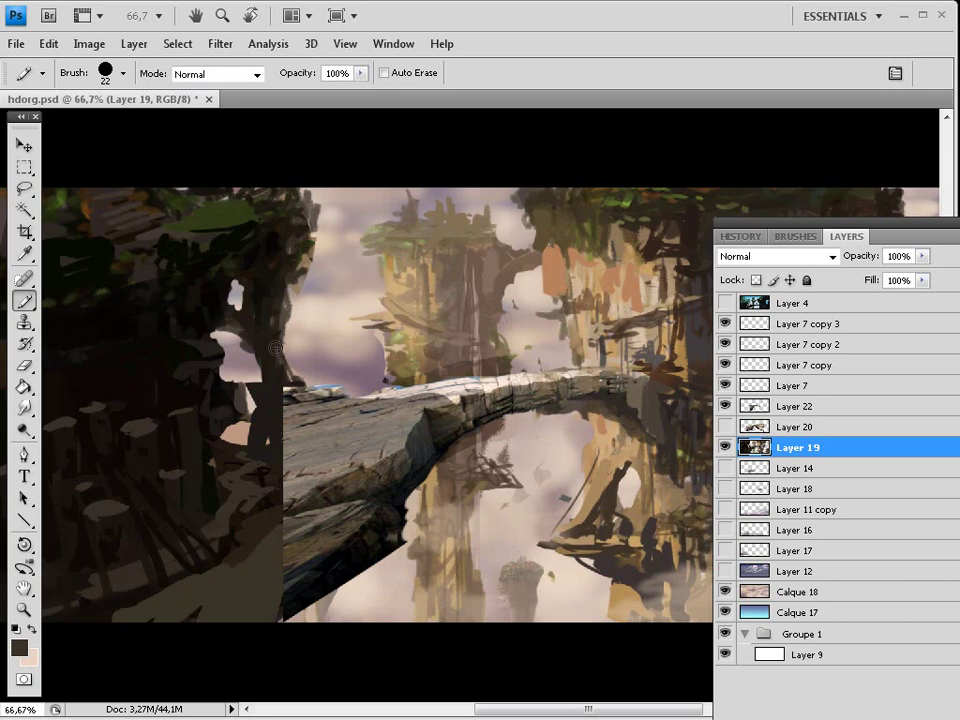
key(ctrl+minus)
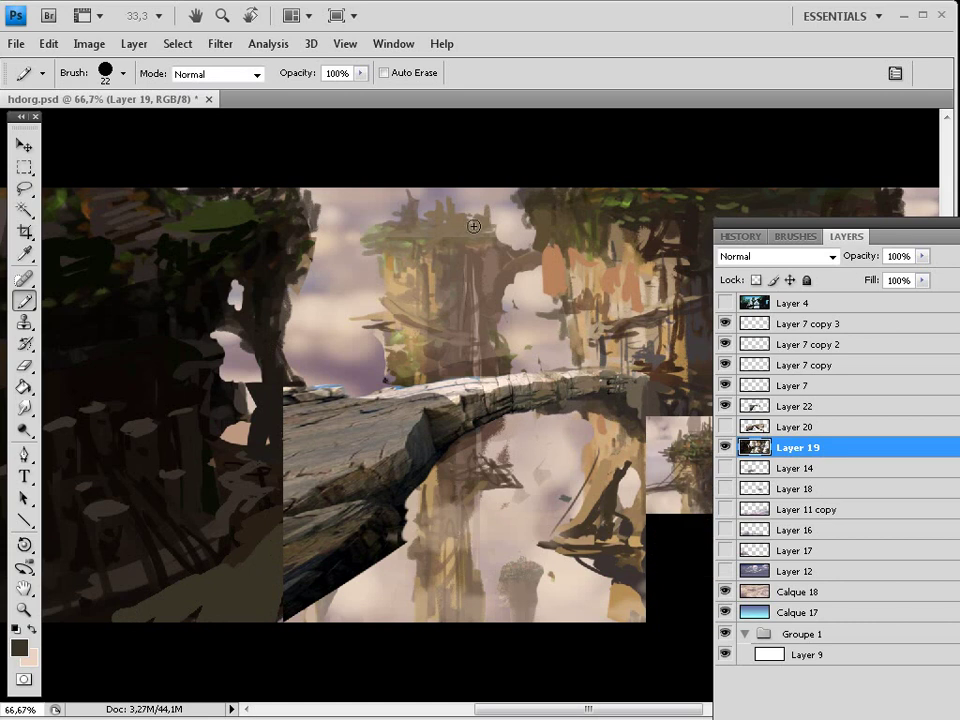
key(ctrl+plus)
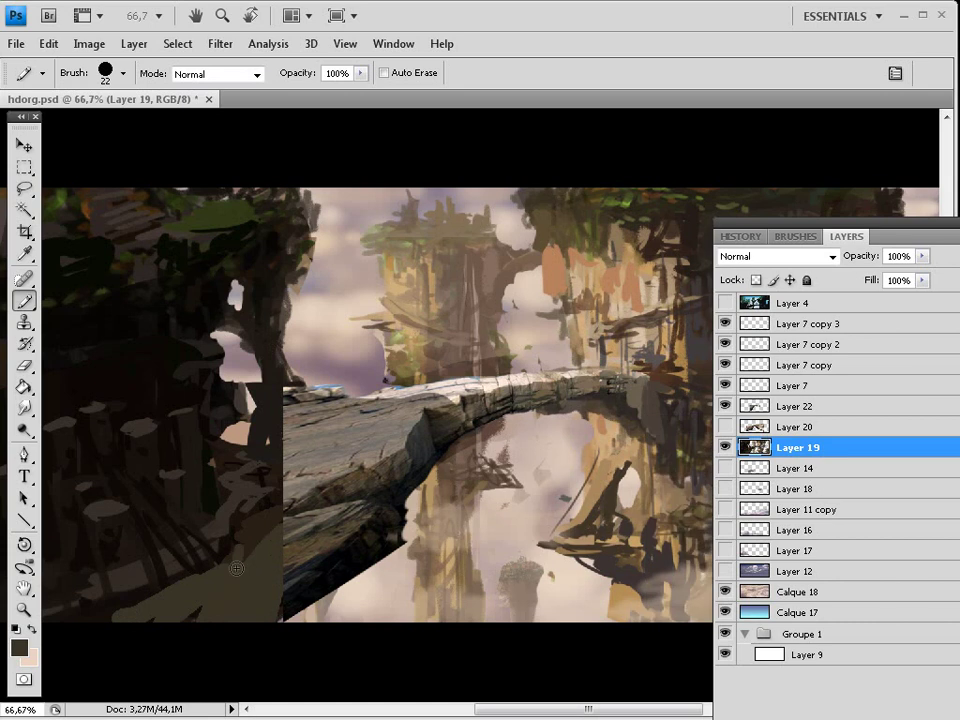
drag(236, 568, 247, 532)
drag(122, 337, 114, 369)
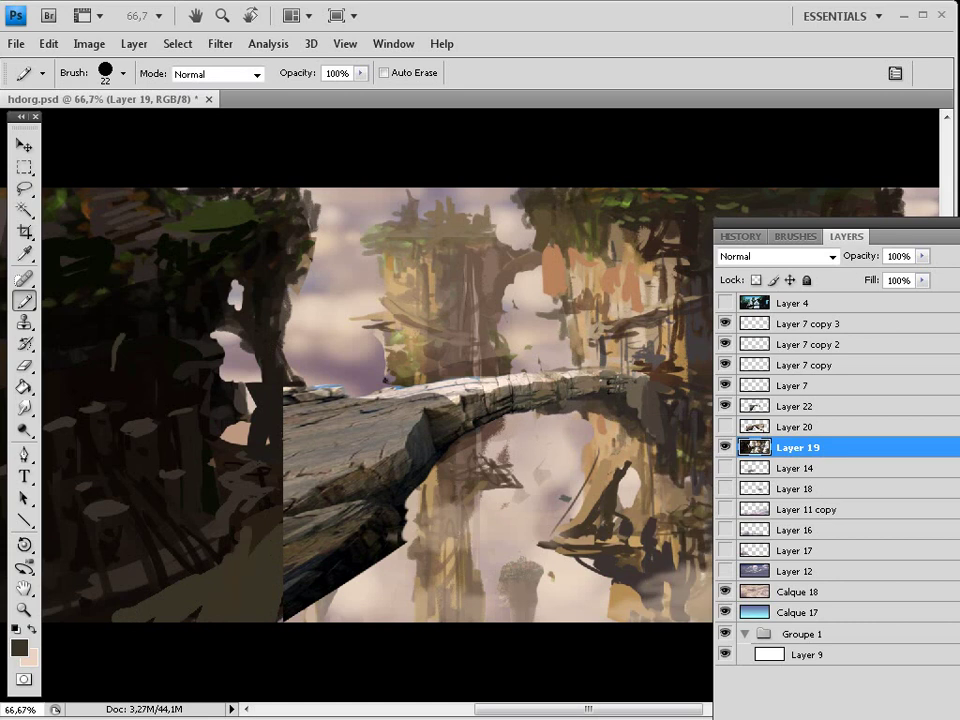
Browse the reference sheet refmontagnethailandecascadecielnaturelbridges.psd for a rock face photo suited to the dark foreground column
drag(958, 320, 334, 143)
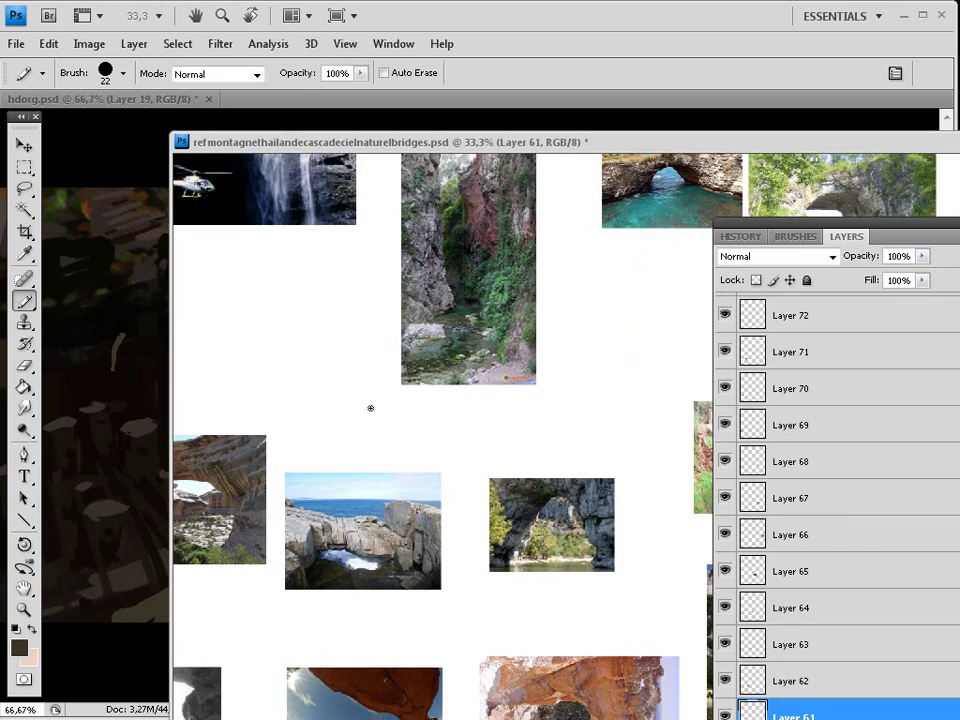
drag(387, 459, 613, 453)
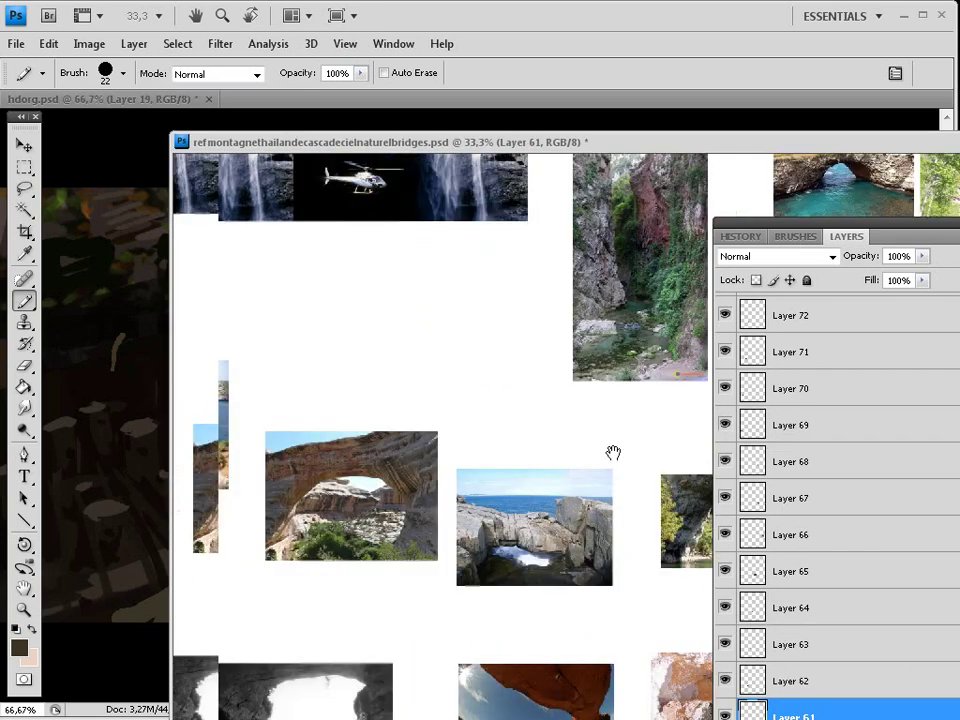
drag(380, 488, 524, 326)
drag(523, 428, 521, 319)
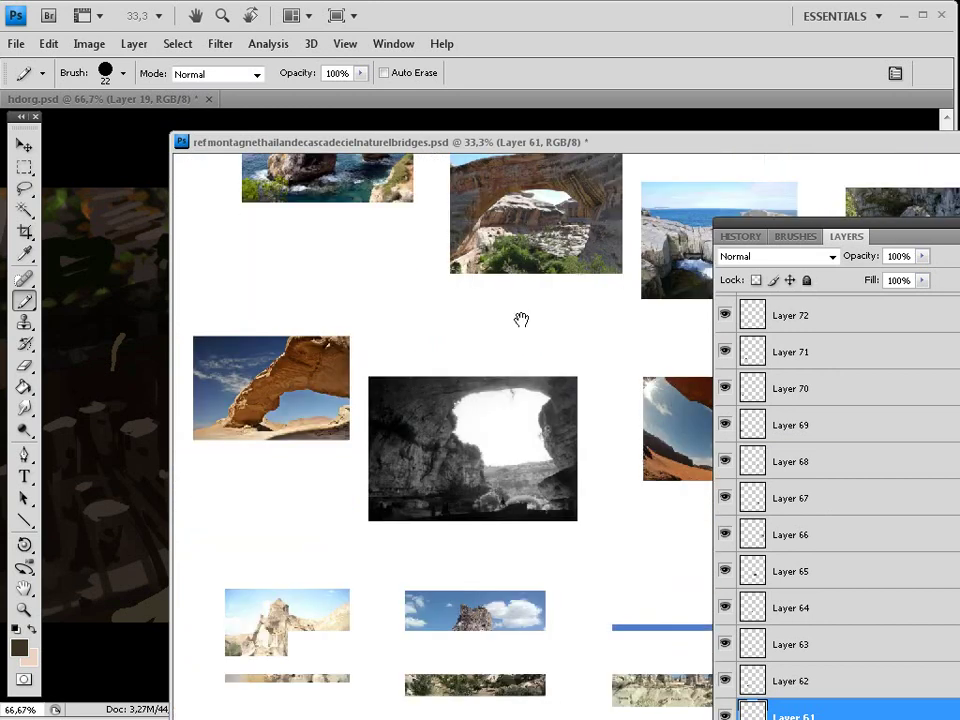
scroll(488, 354, down, 3)
scroll(488, 354, down, 3)
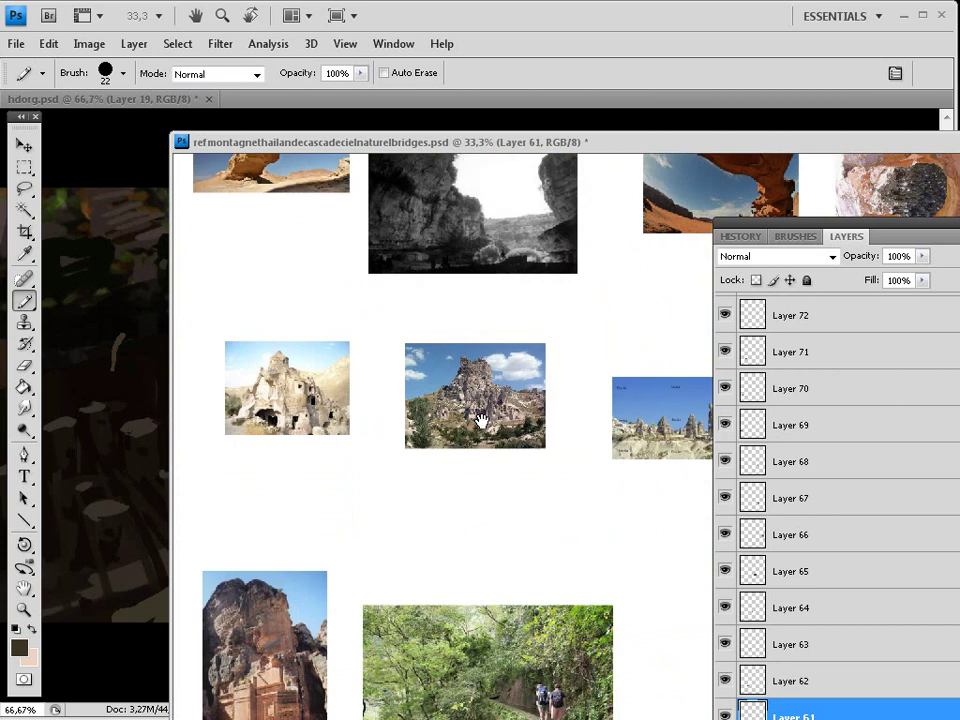
drag(473, 440, 471, 440)
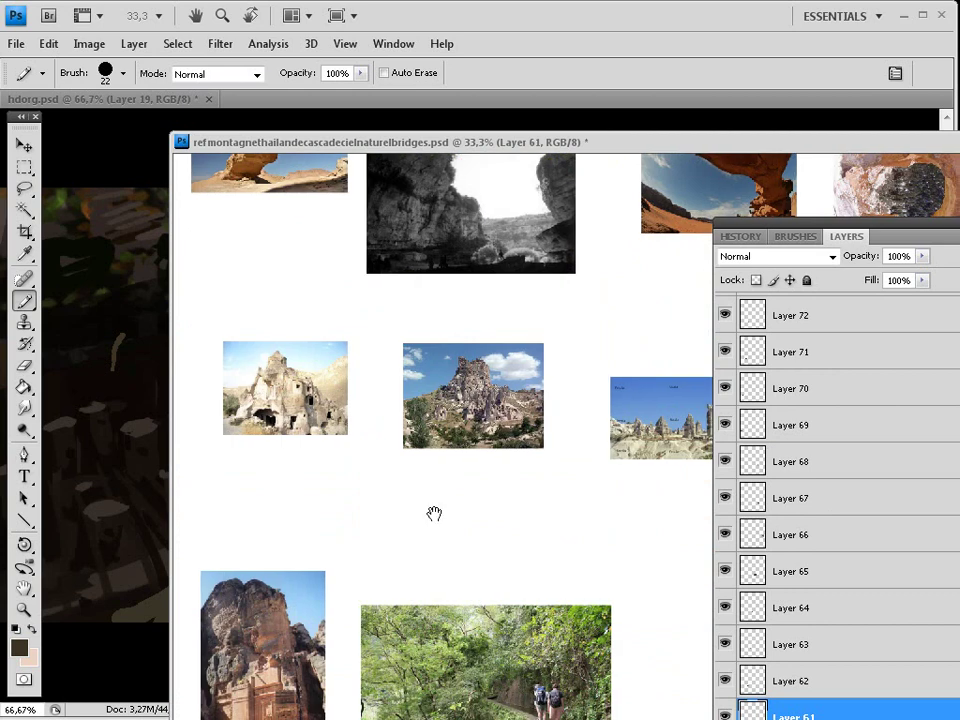
drag(434, 513, 436, 513)
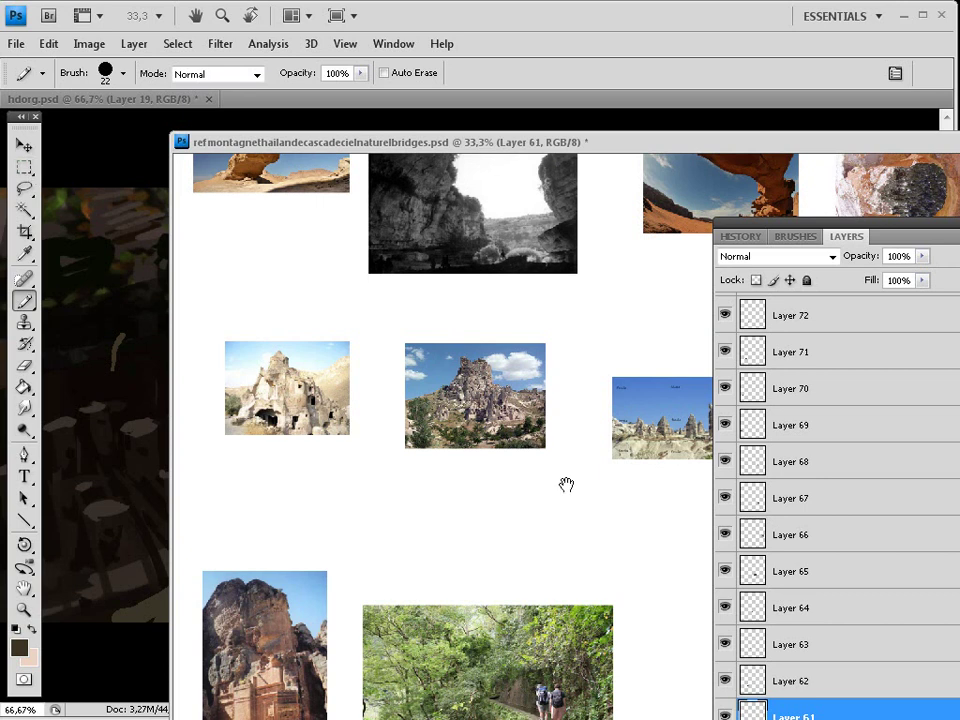
drag(566, 484, 103, 428)
drag(394, 430, 247, 447)
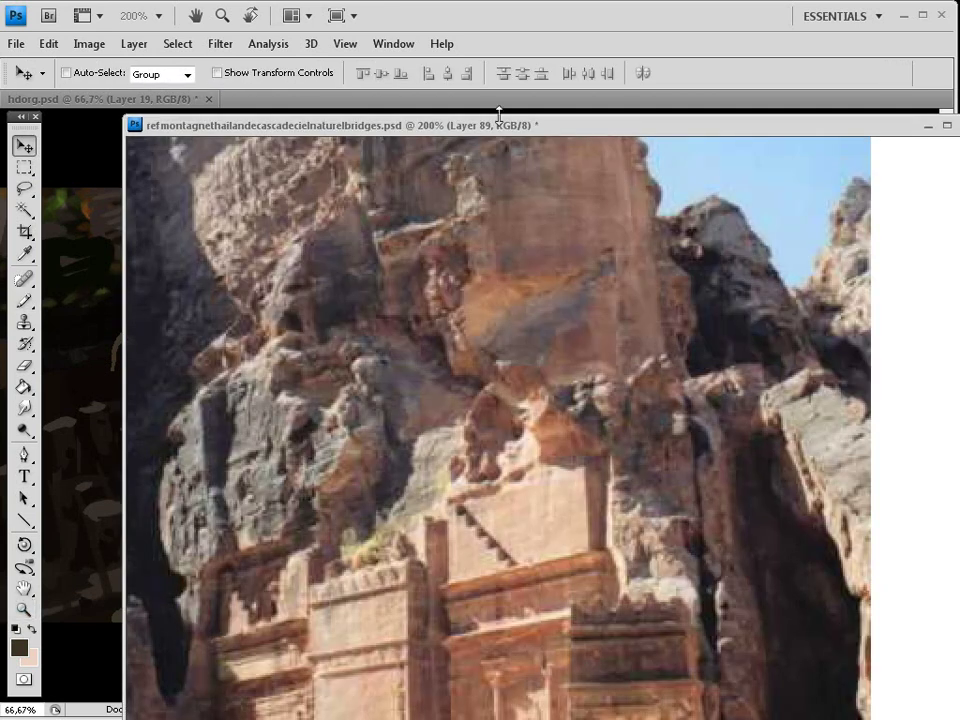
Copy the red cliff photo with the carved facade into hdorg.psd and raise its layer above the rock arch
drag(500, 122, 641, 256)
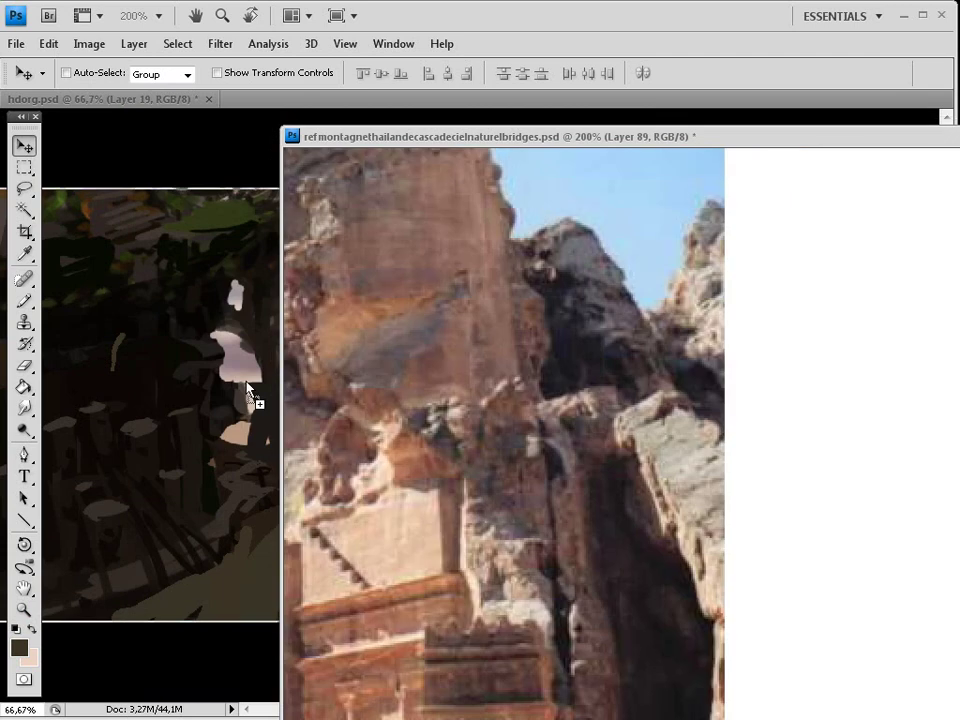
drag(248, 390, 263, 376)
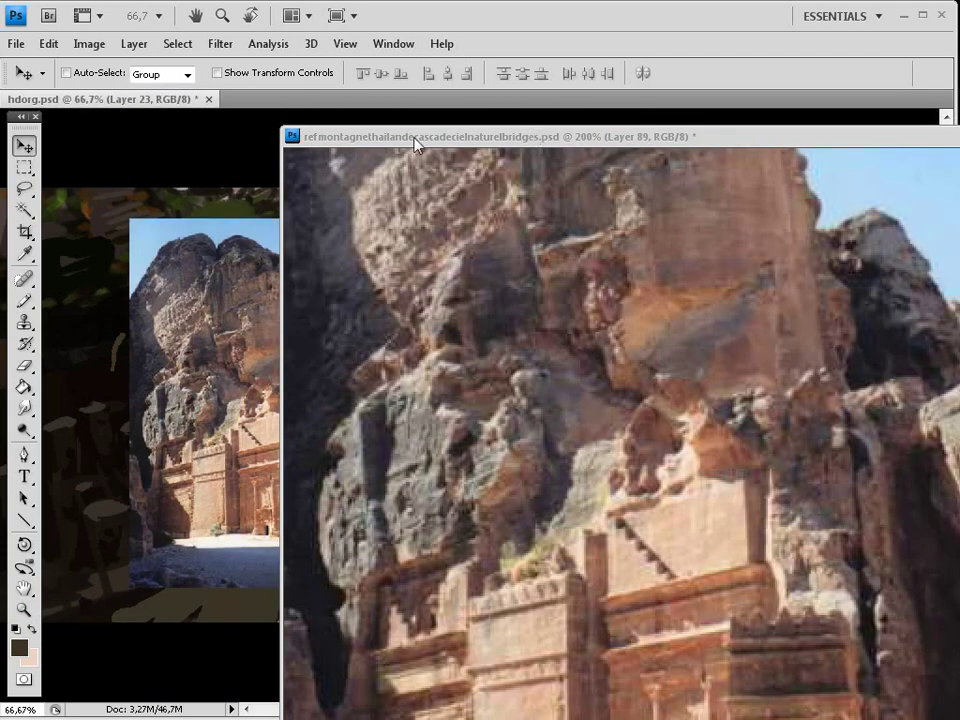
click(908, 136)
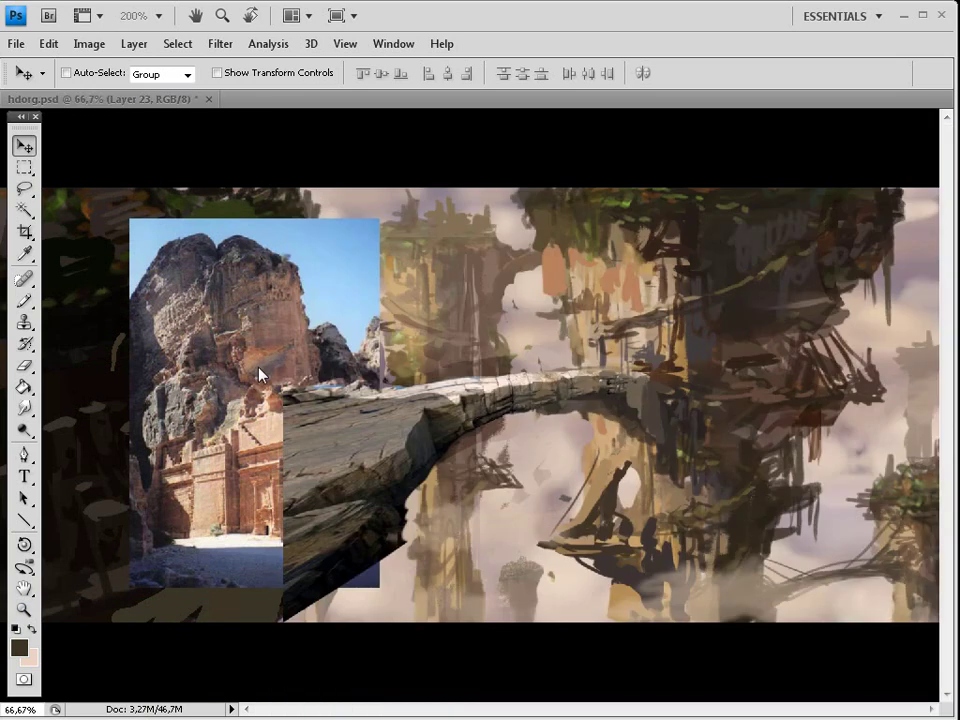
click(835, 403)
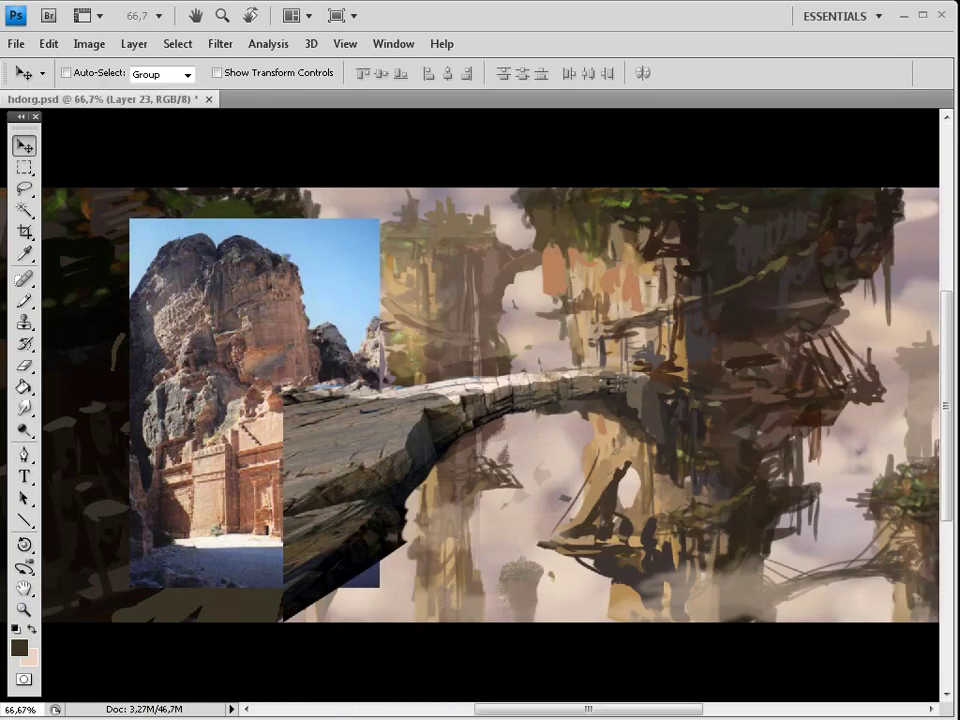
key(ctrl+])
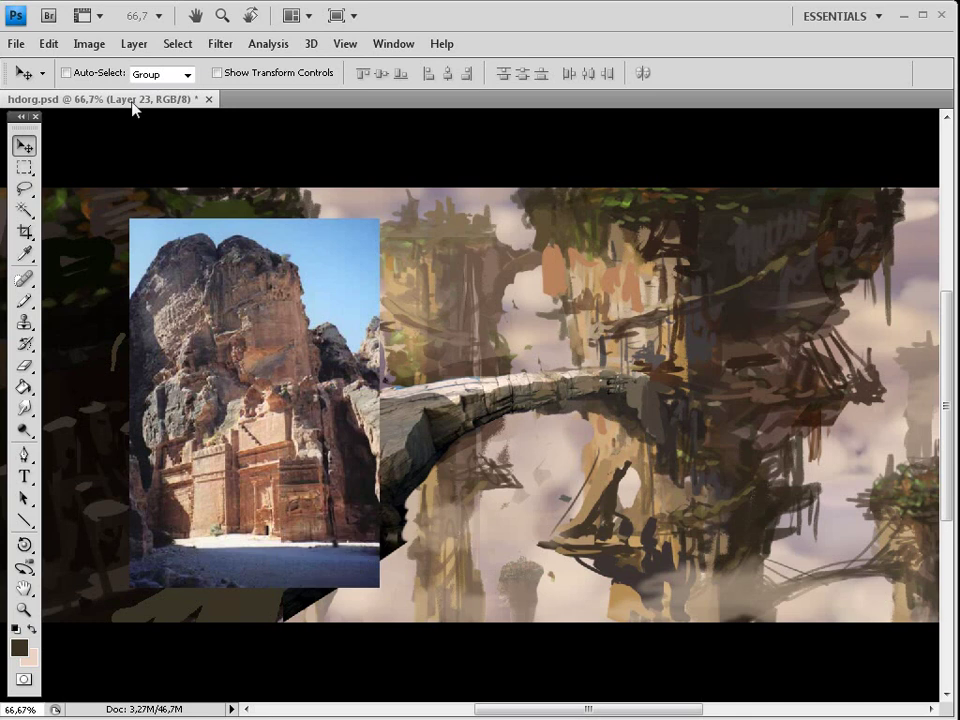
Float hdorg.psd in an enlarged window and move the cliff photo onto the dark foreground column beside the arch
drag(132, 102, 185, 104)
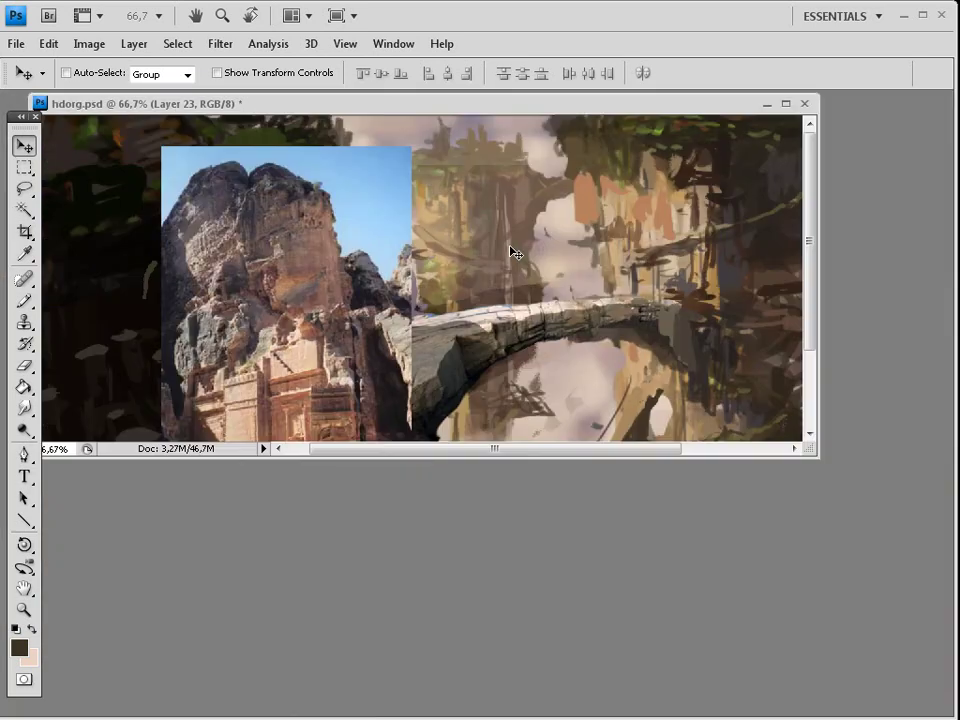
drag(818, 457, 903, 602)
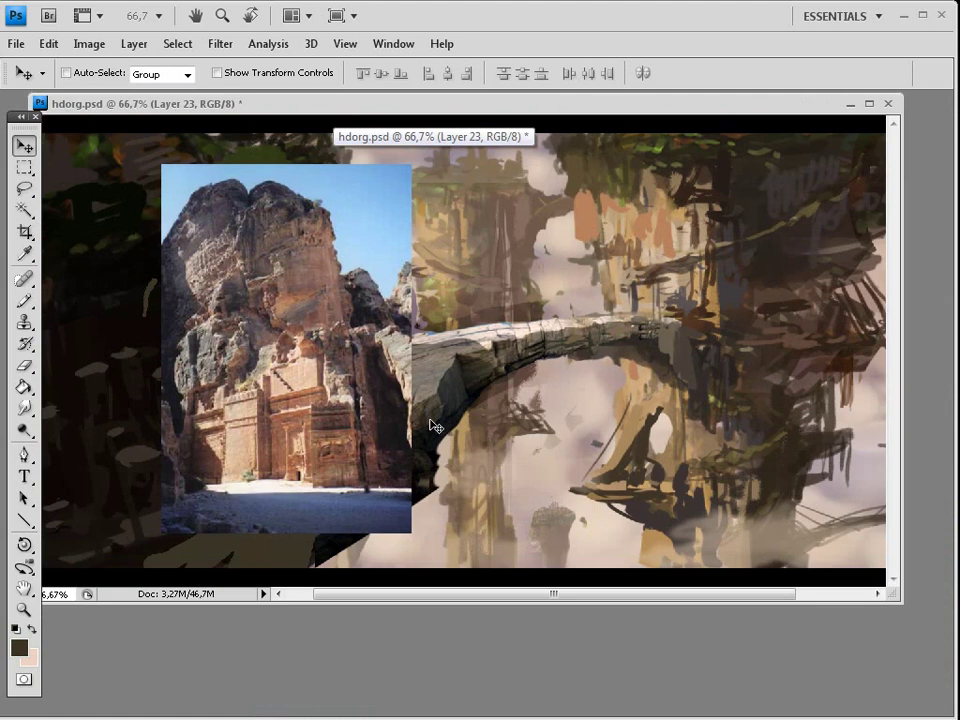
drag(317, 450, 268, 444)
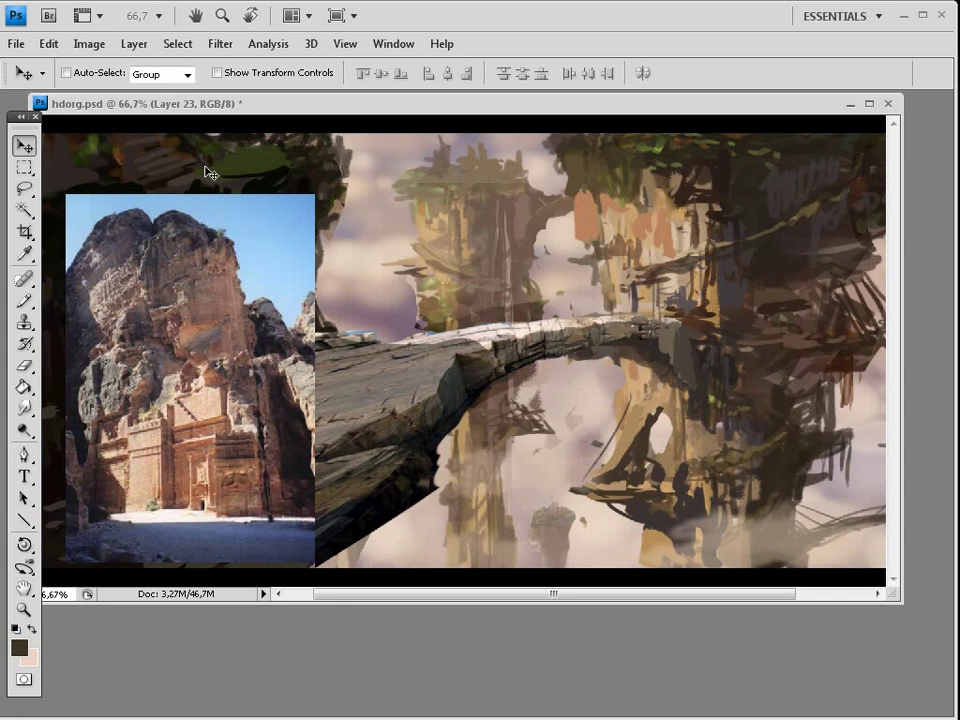
Flip the cliff photo horizontally
click(48, 43)
mouse_move(262, 393)
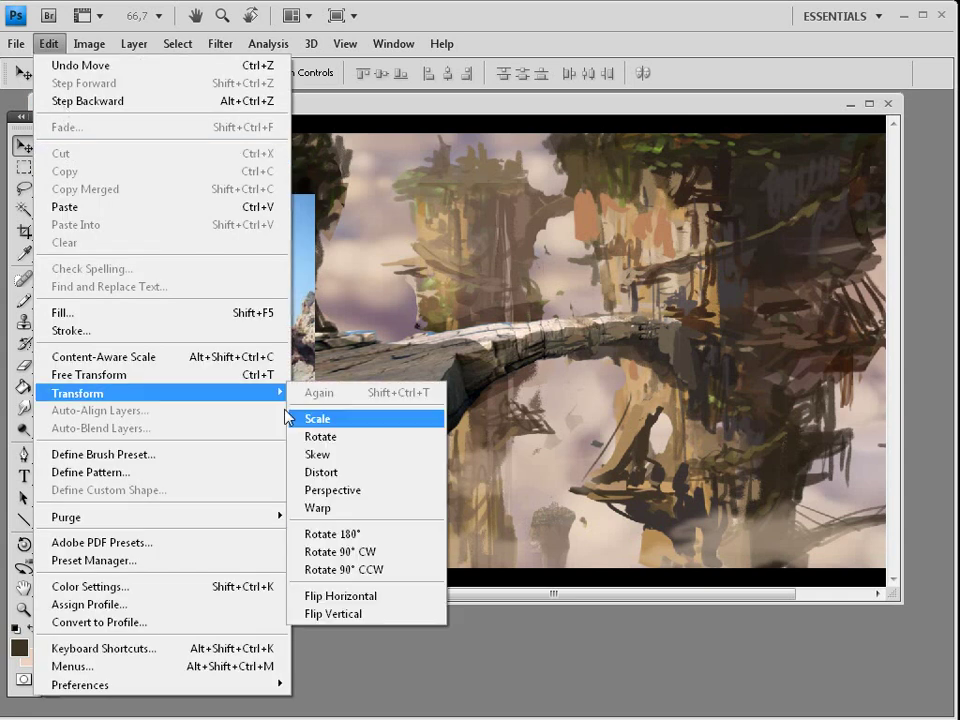
click(388, 597)
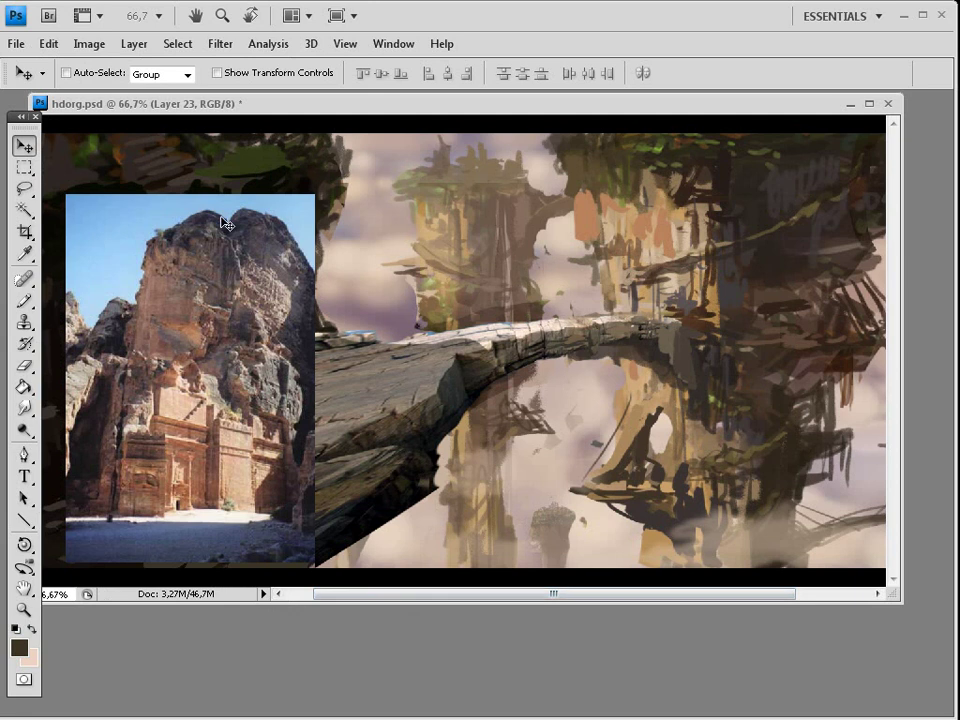
Skew the cliff photo vertically to about -26.1° so its edges rise towards the arch, and shift it over the arch's near end
click(49, 44)
mouse_move(249, 398)
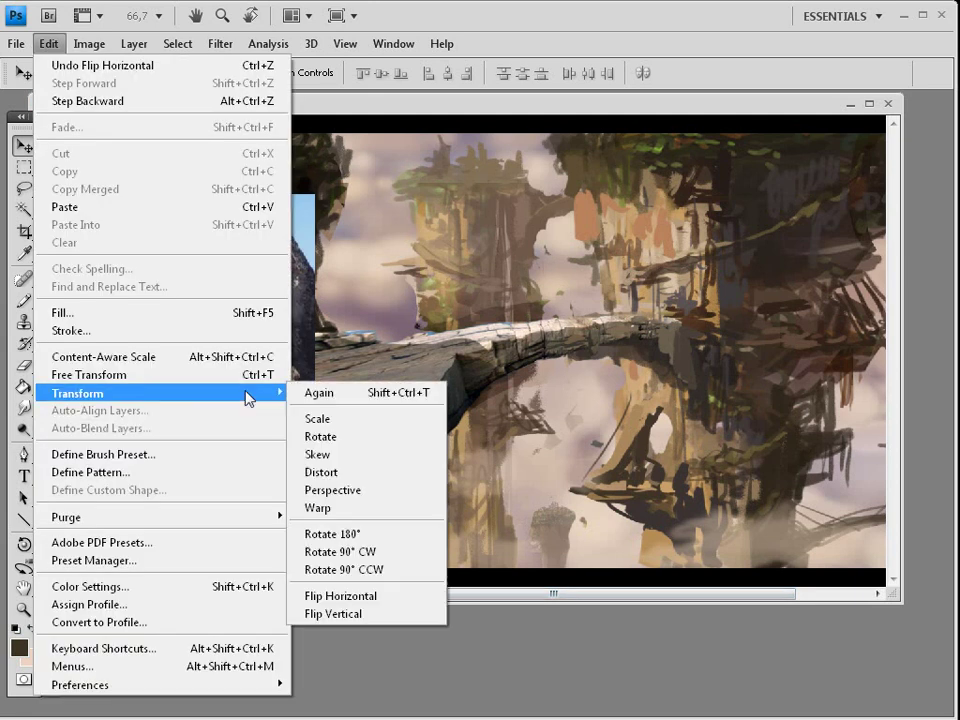
click(382, 463)
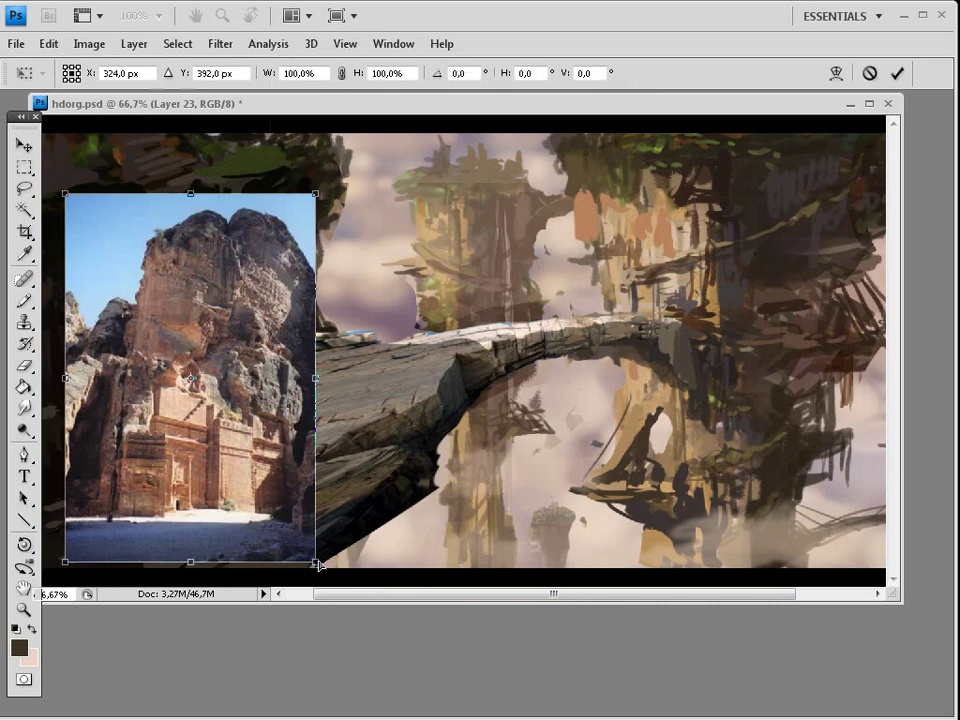
drag(318, 566, 318, 513)
drag(316, 193, 315, 115)
drag(176, 333, 208, 366)
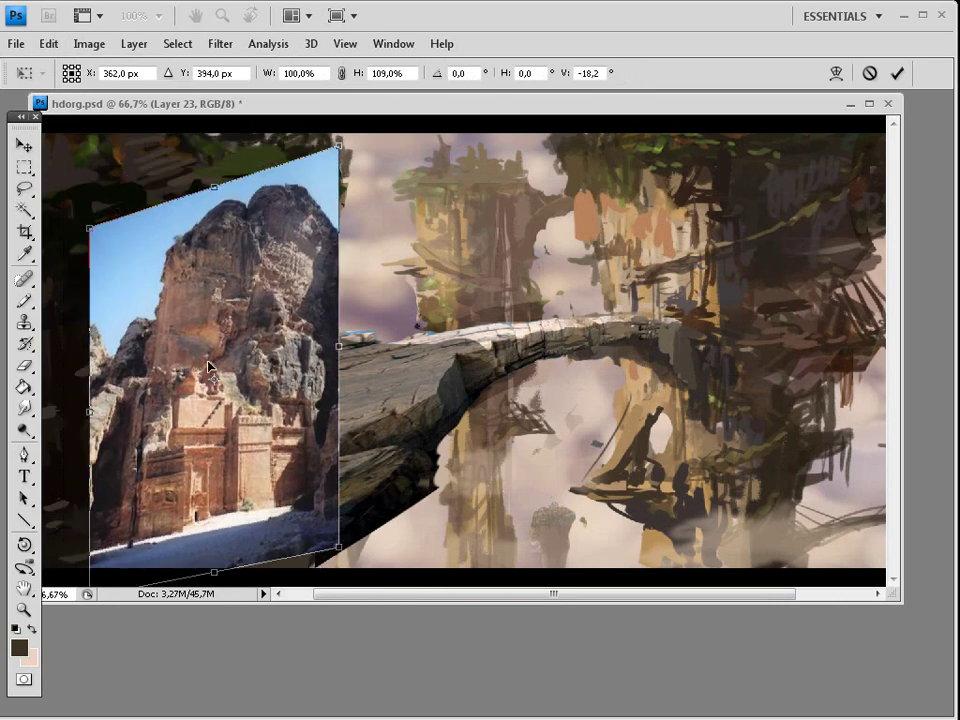
drag(90, 228, 84, 266)
drag(272, 255, 235, 258)
drag(308, 549, 308, 533)
drag(227, 506, 285, 501)
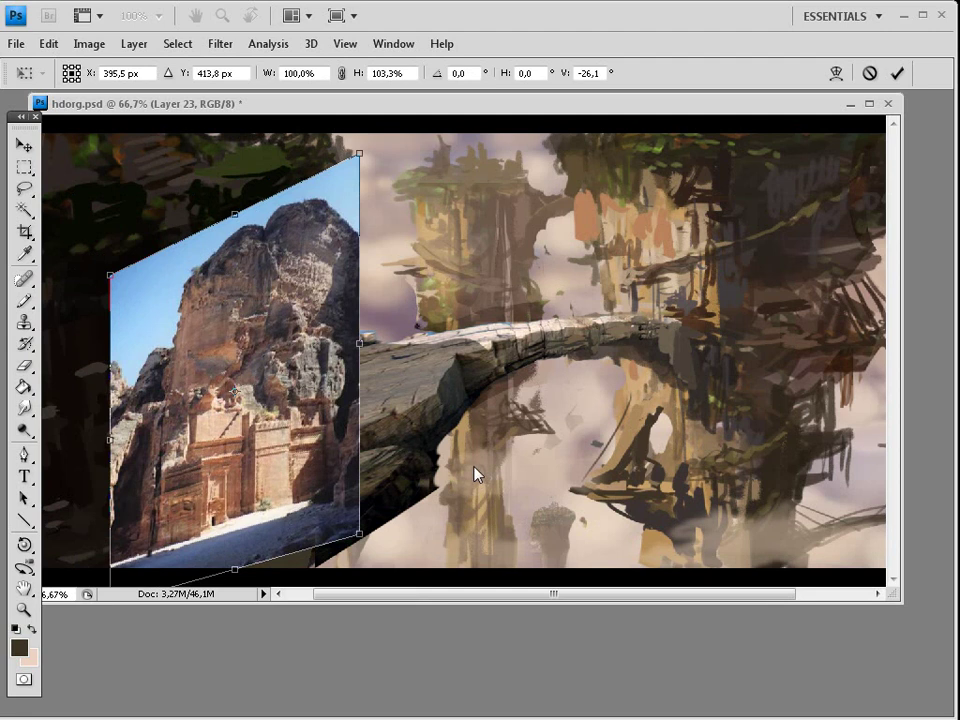
Rotate the cliff photo counter-clockwise to -34.2°, enlarge it to about 162.8% by 135.7%, and reposition it over the dark foreground column
key(ctrl)
drag(478, 514, 497, 483)
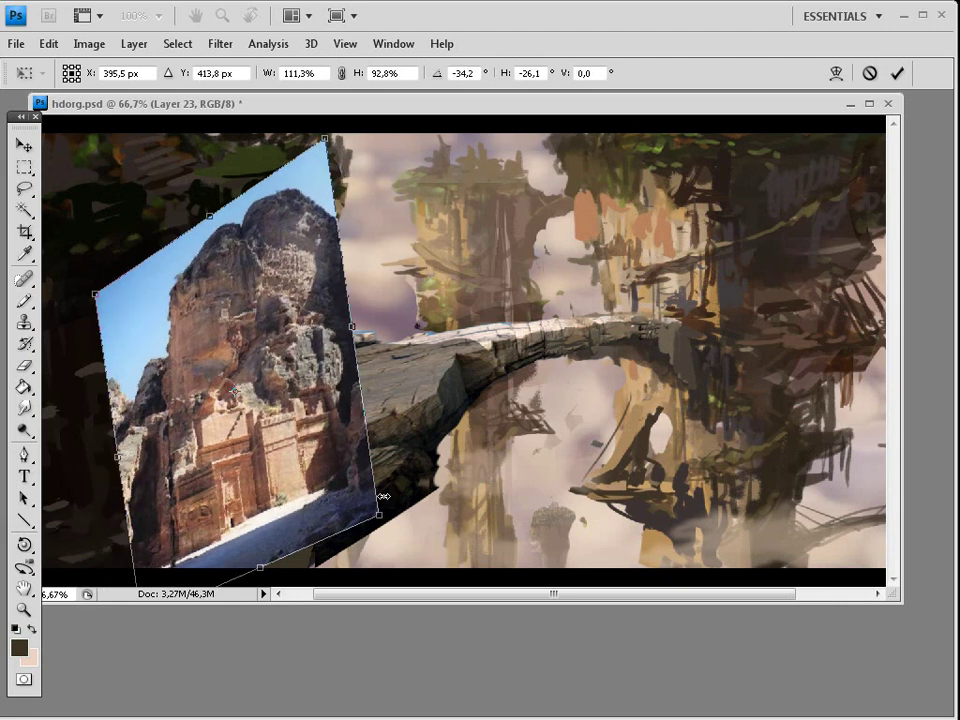
key(ctrl)
key(shift)
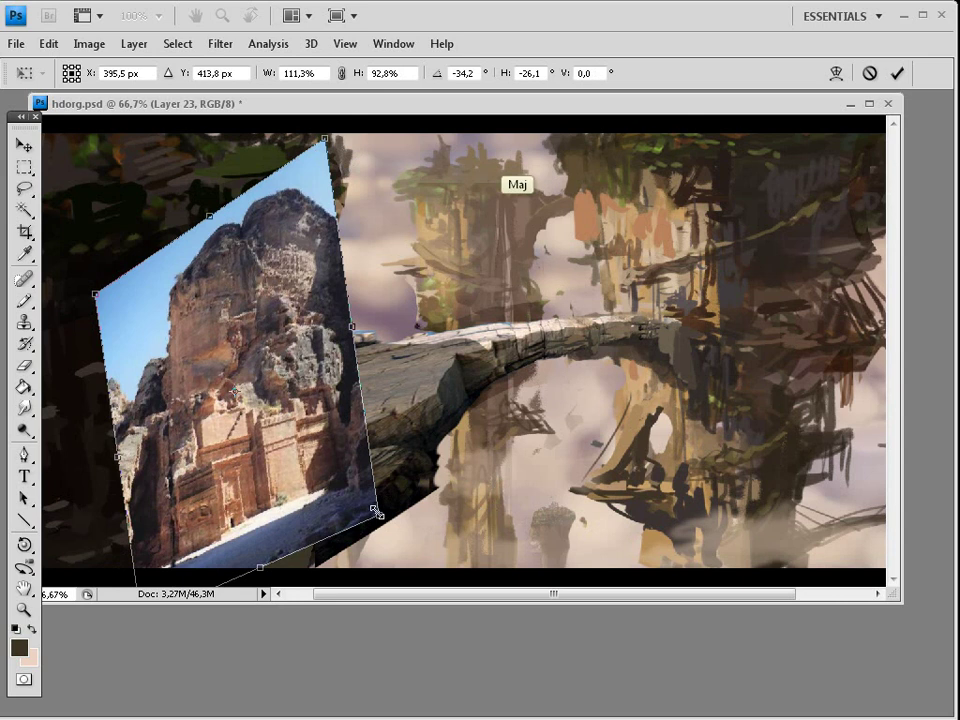
drag(377, 512, 498, 633)
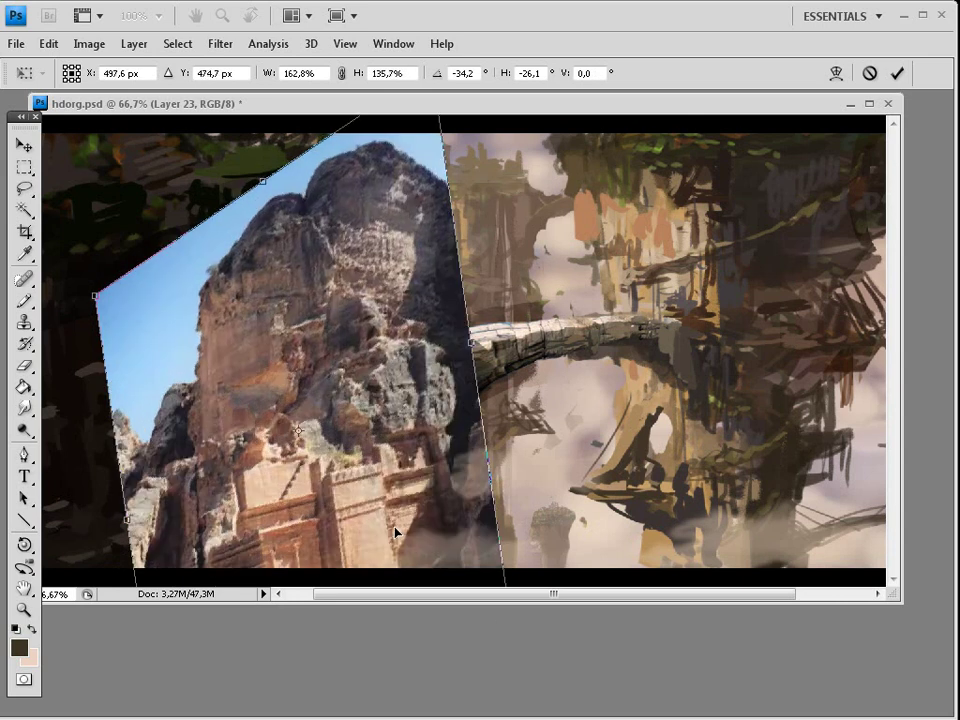
drag(395, 533, 250, 433)
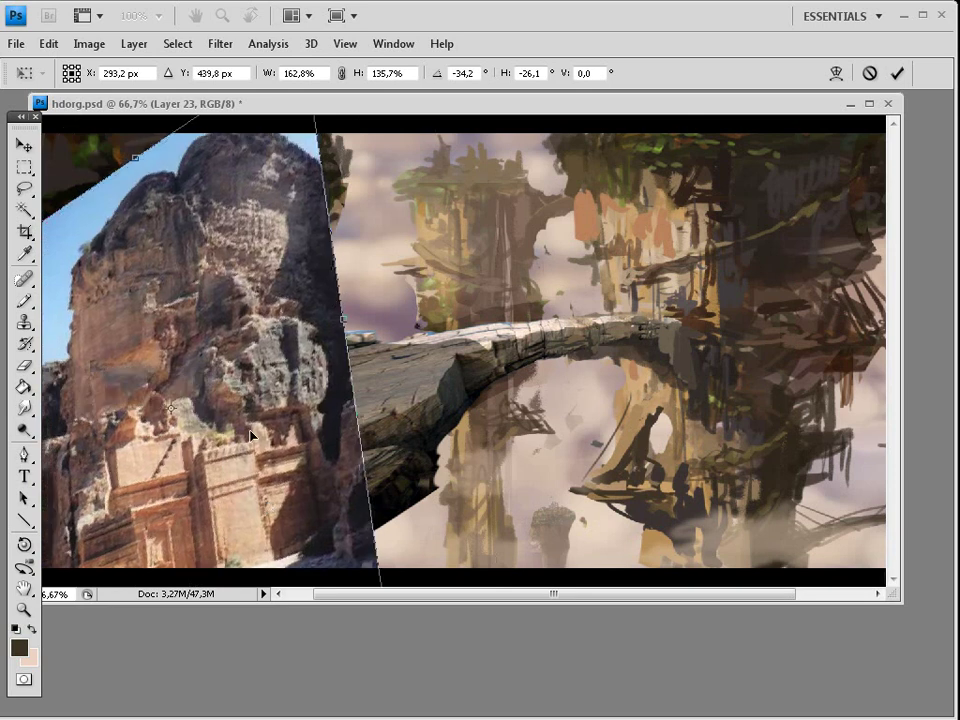
drag(274, 388, 324, 474)
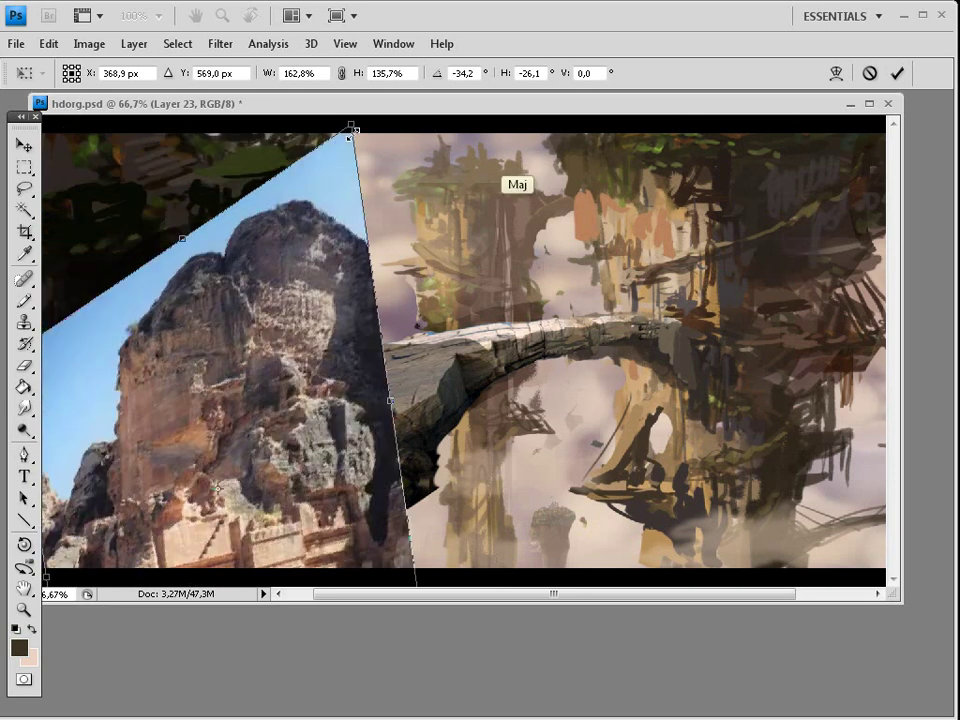
Rescale the cliff photo to about 153.8% by 133.6%, set its rotation to about -29° over the foreground column, and apply the transform
drag(351, 131, 348, 283)
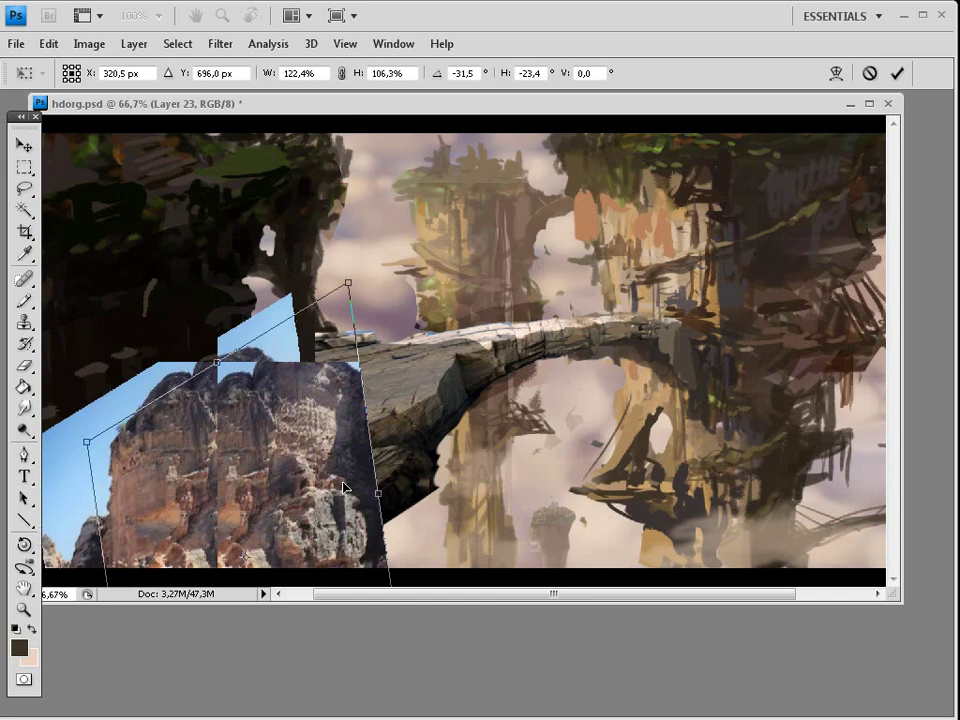
drag(343, 487, 298, 266)
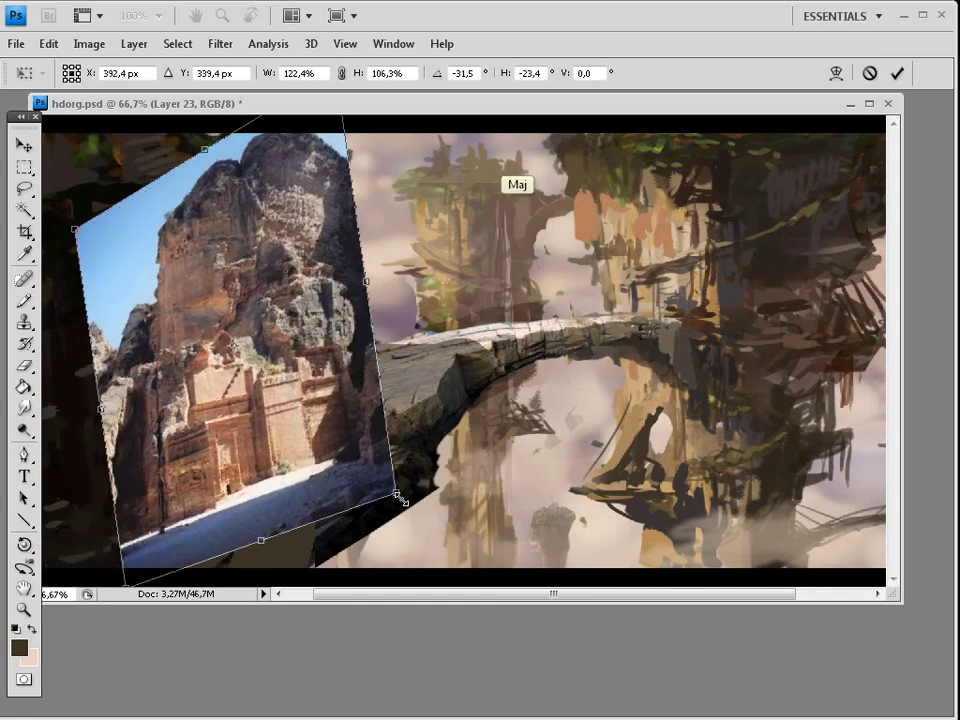
drag(399, 497, 415, 509)
drag(411, 595, 401, 594)
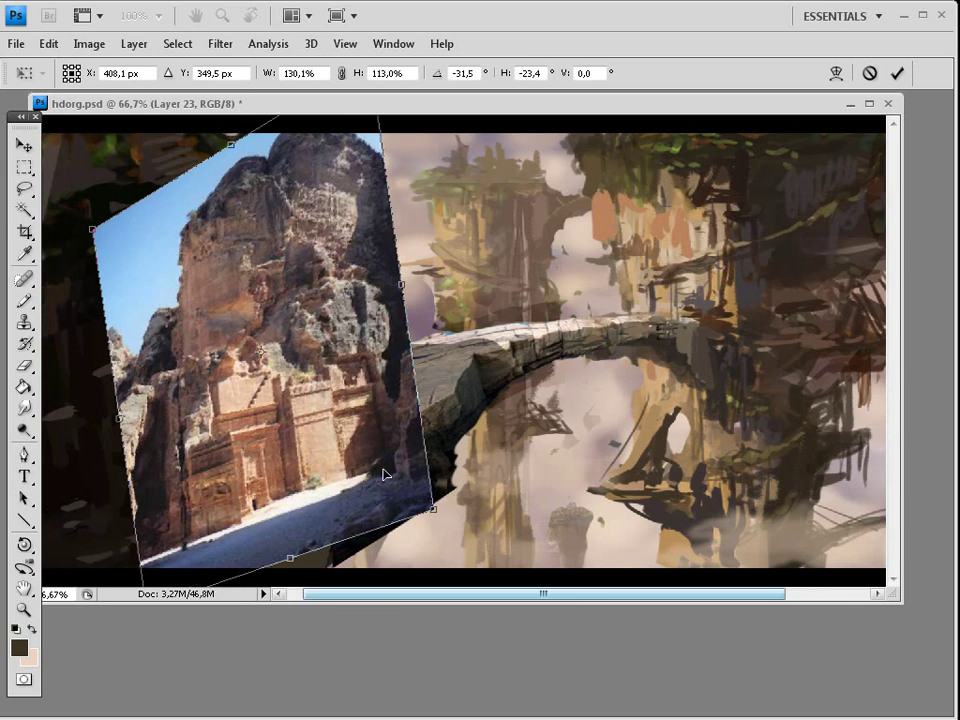
drag(385, 473, 243, 436)
key(shift)
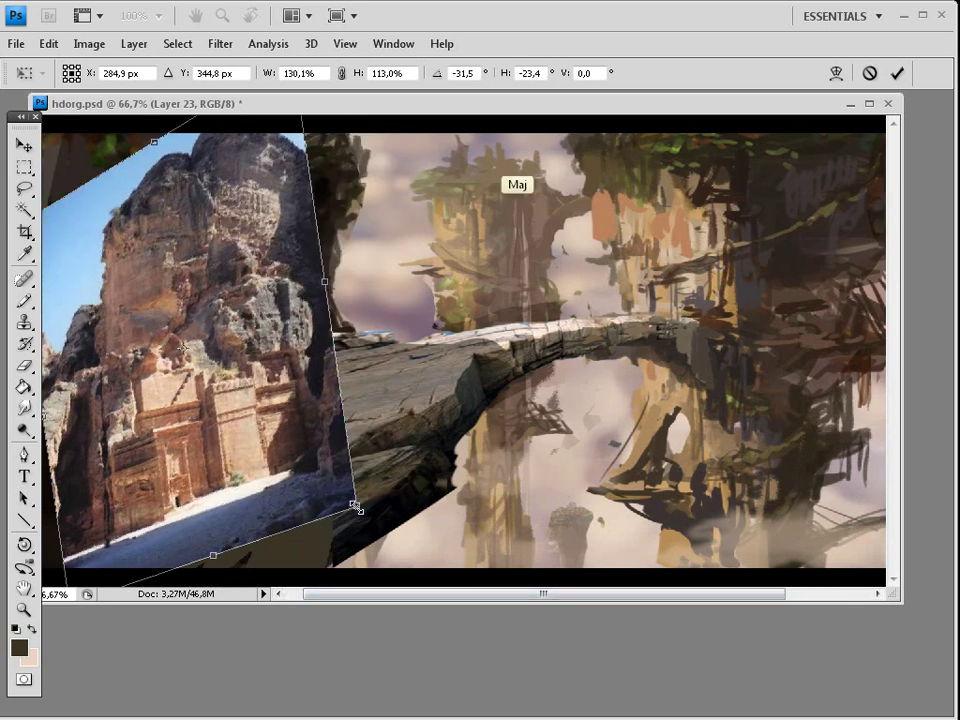
drag(356, 507, 301, 453)
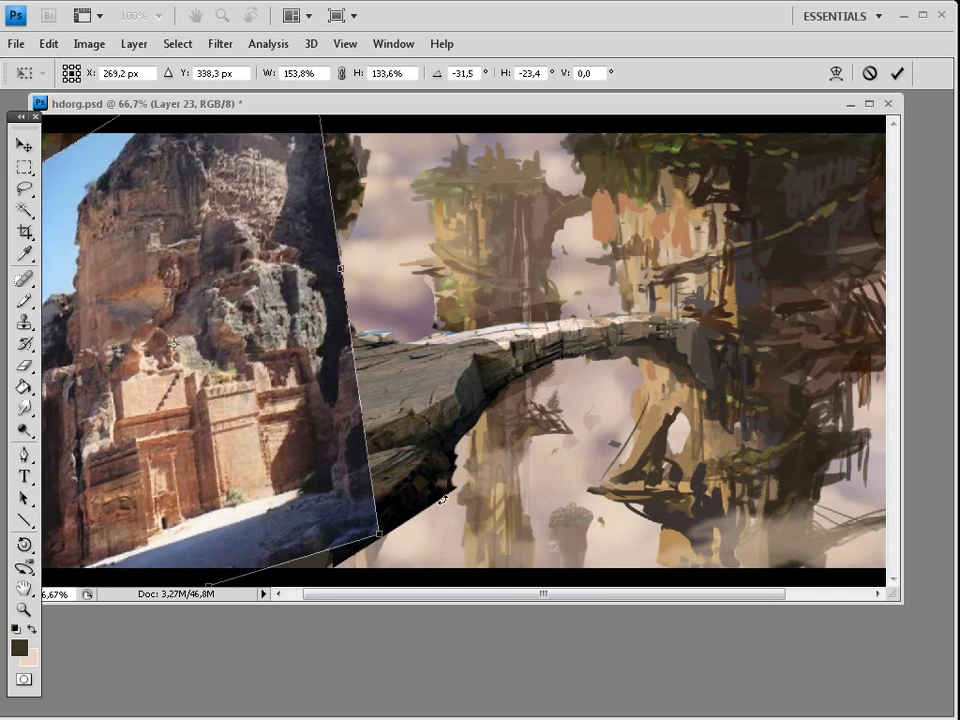
drag(443, 498, 434, 515)
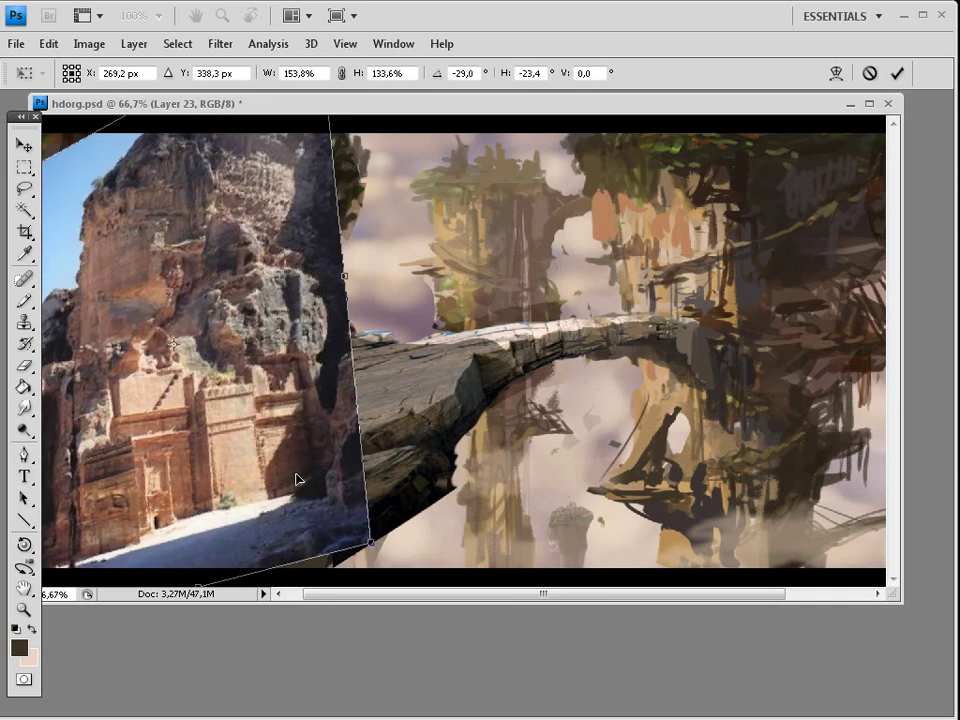
key(Return)
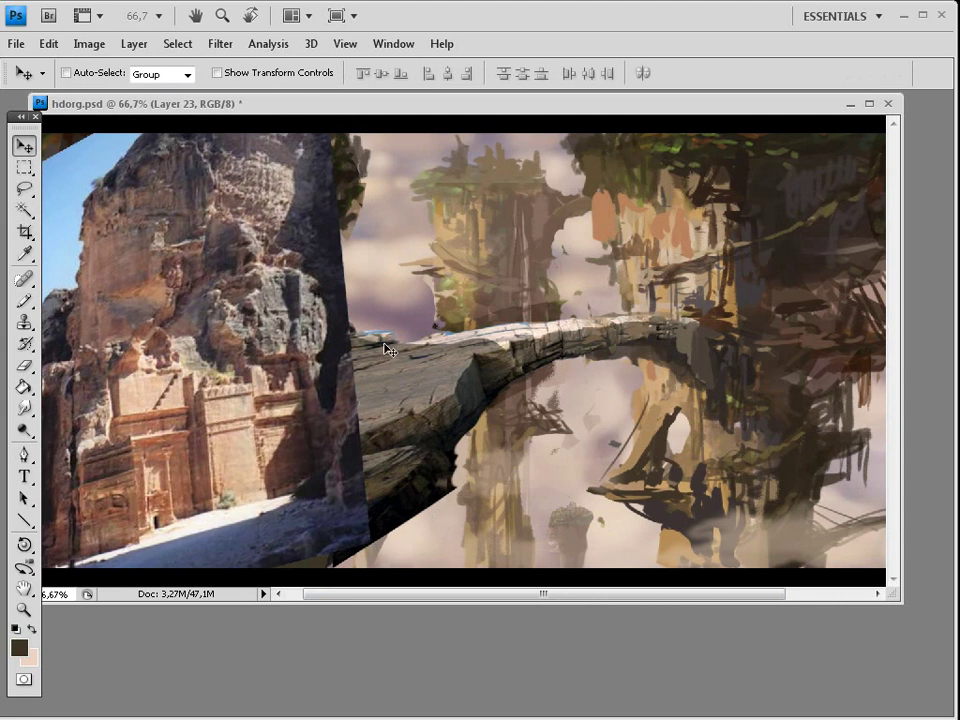
Darken the cliff photo with Levels by lowering the white output level and raising the black input level
key(ctrl+l)
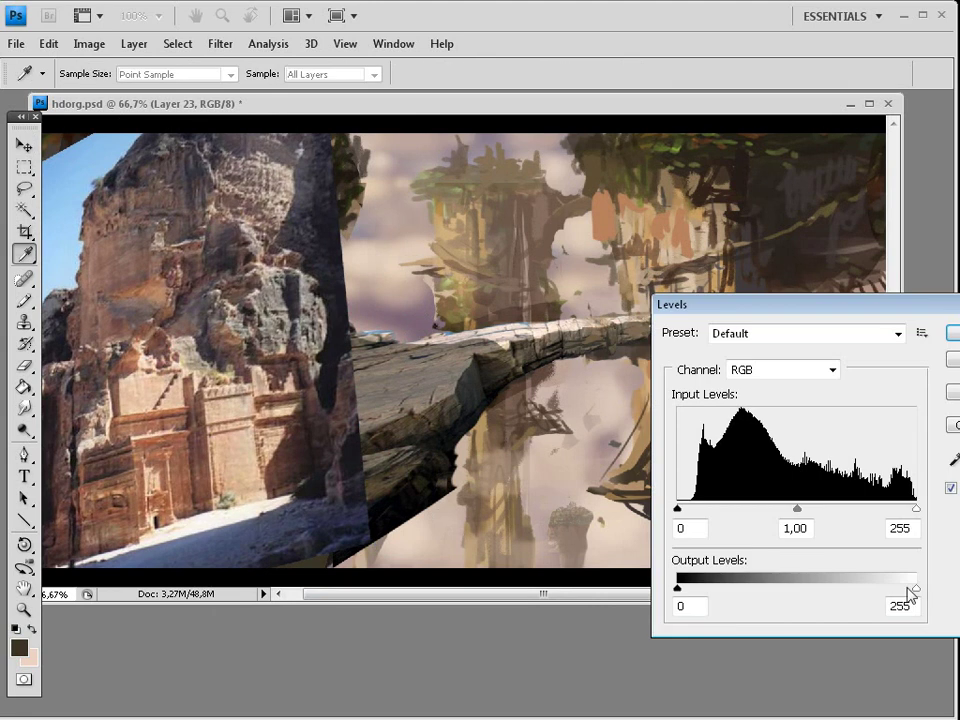
drag(914, 589, 894, 589)
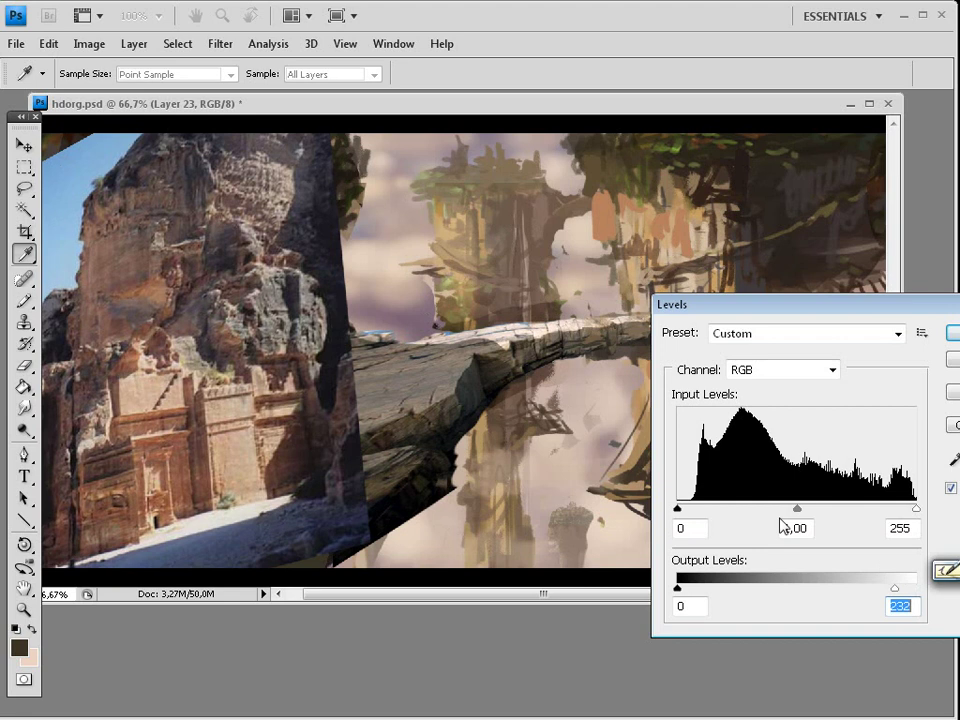
mouse_move(889, 597)
mouse_down()
mouse_move(873, 598)
mouse_move(881, 590)
mouse_up()
drag(679, 510, 690, 510)
key(Return)
Shift the cliff photo until its sky is in view, select the blue sky areas with the Magic Wand at tolerance 8, and delete them
key(v)
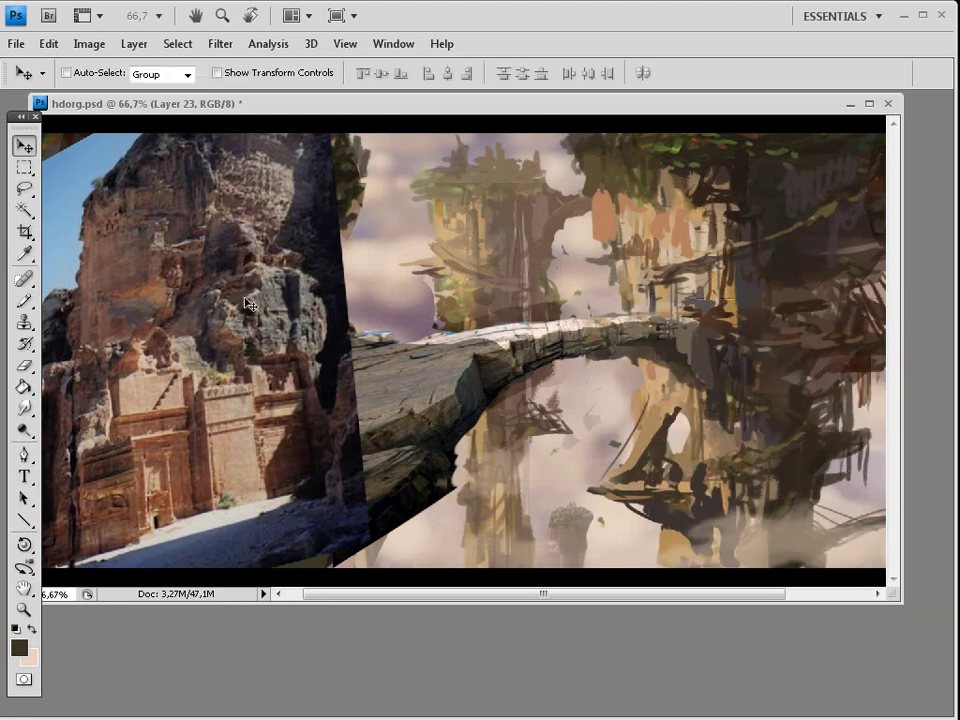
drag(249, 303, 81, 295)
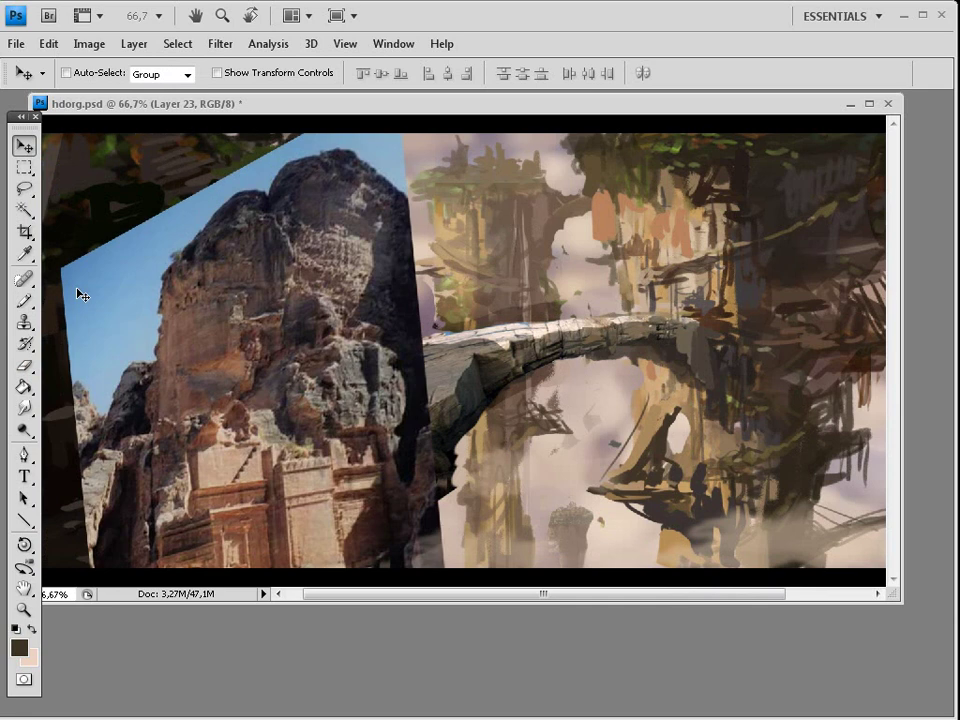
key(w)
click(113, 277)
shift+click(297, 150)
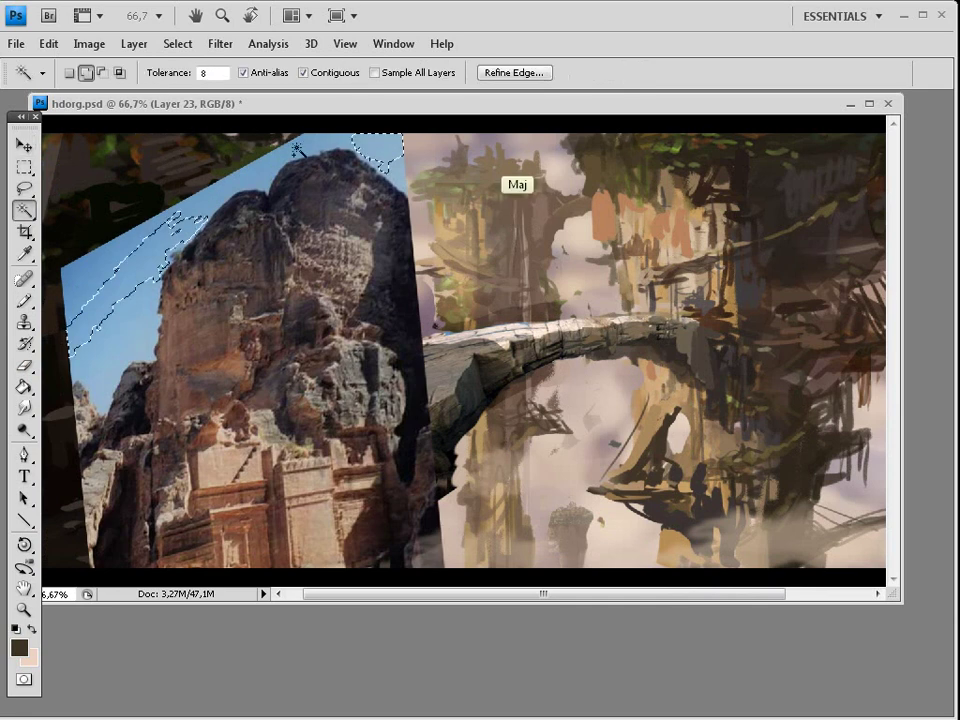
shift+click(133, 326)
shift+click(128, 354)
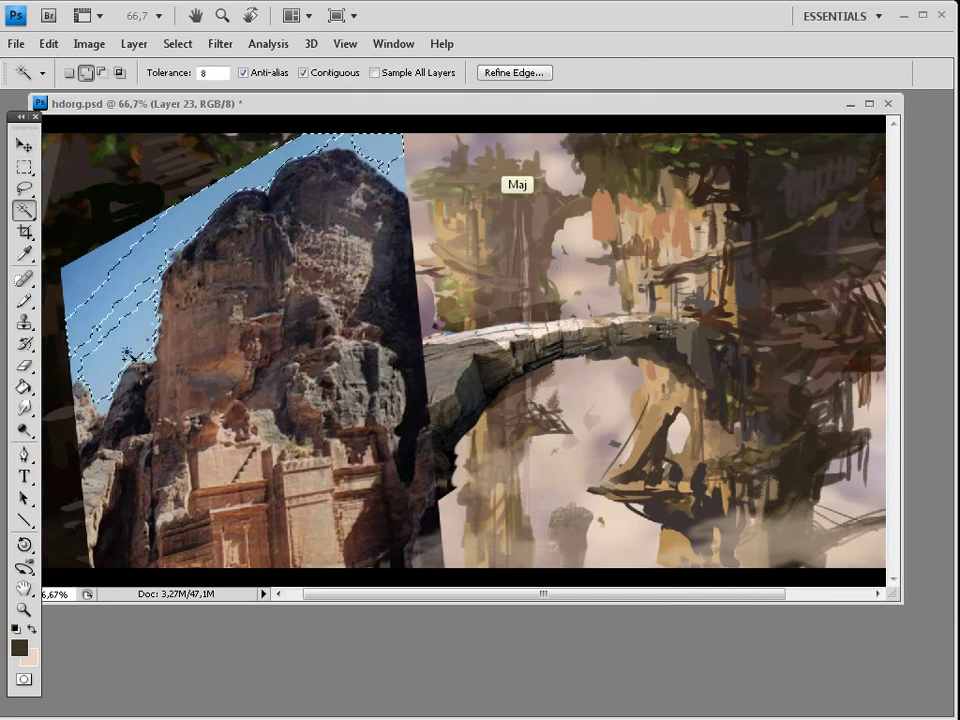
shift+click(88, 276)
shift+click(133, 295)
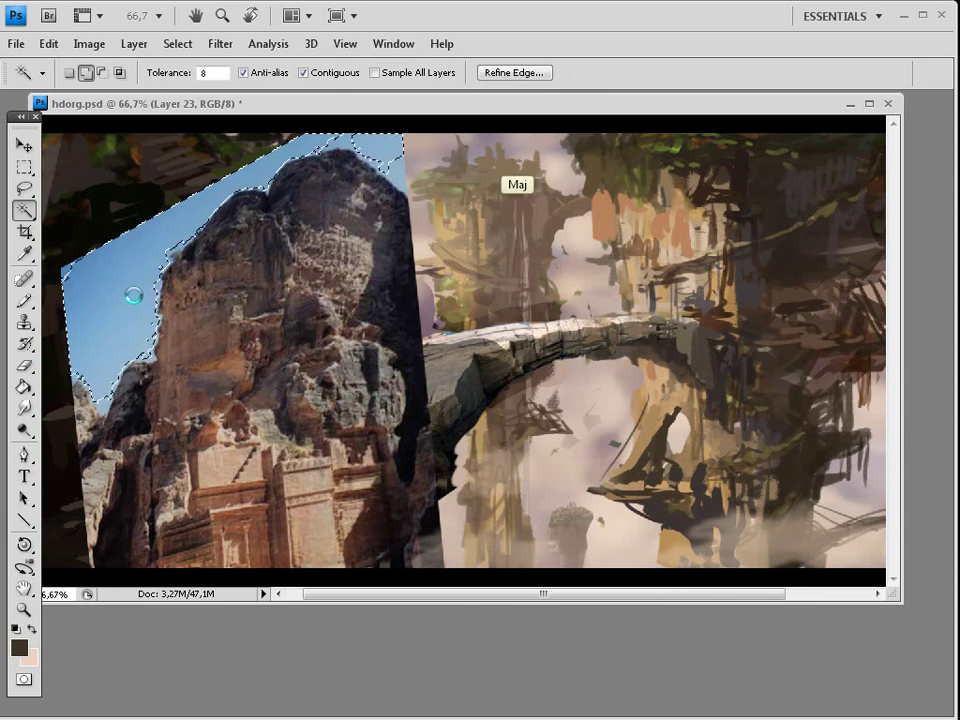
shift+click(385, 166)
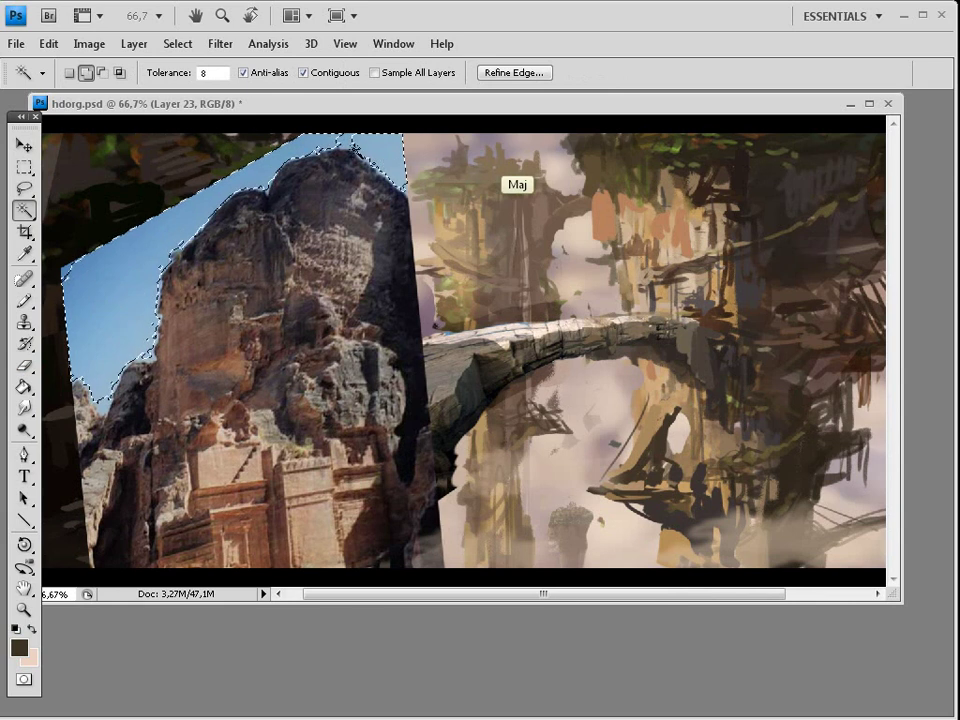
shift+click(367, 129)
key(Delete)
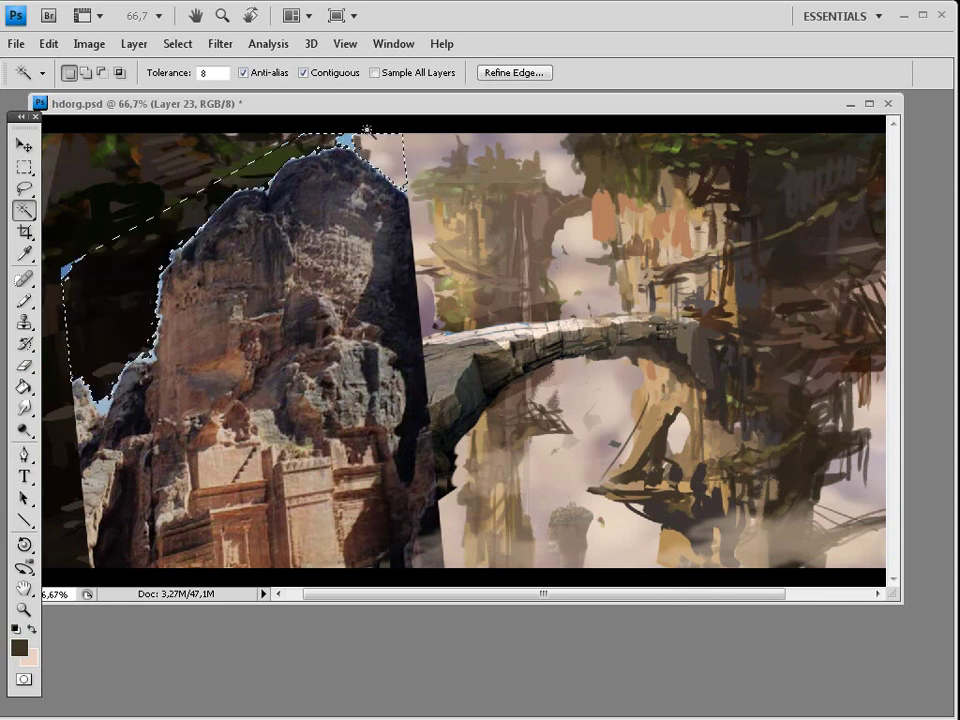
key(ctrl+d)
Erase the stray scrap of sky beside the cliff and move the photo back over the dark foreground column
click(28, 362)
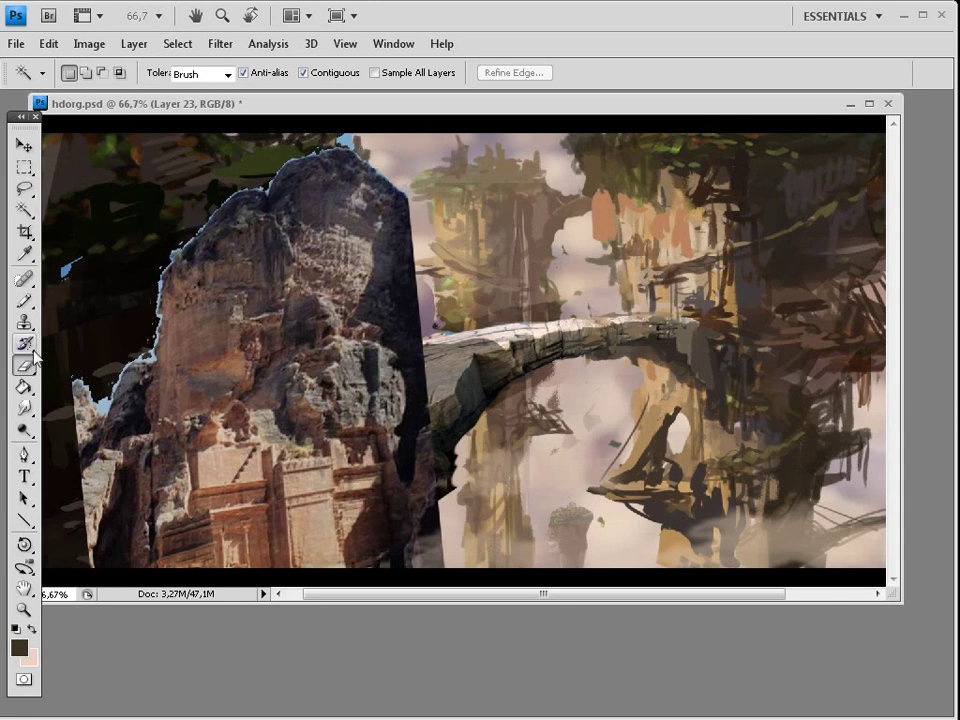
key(ctrl)
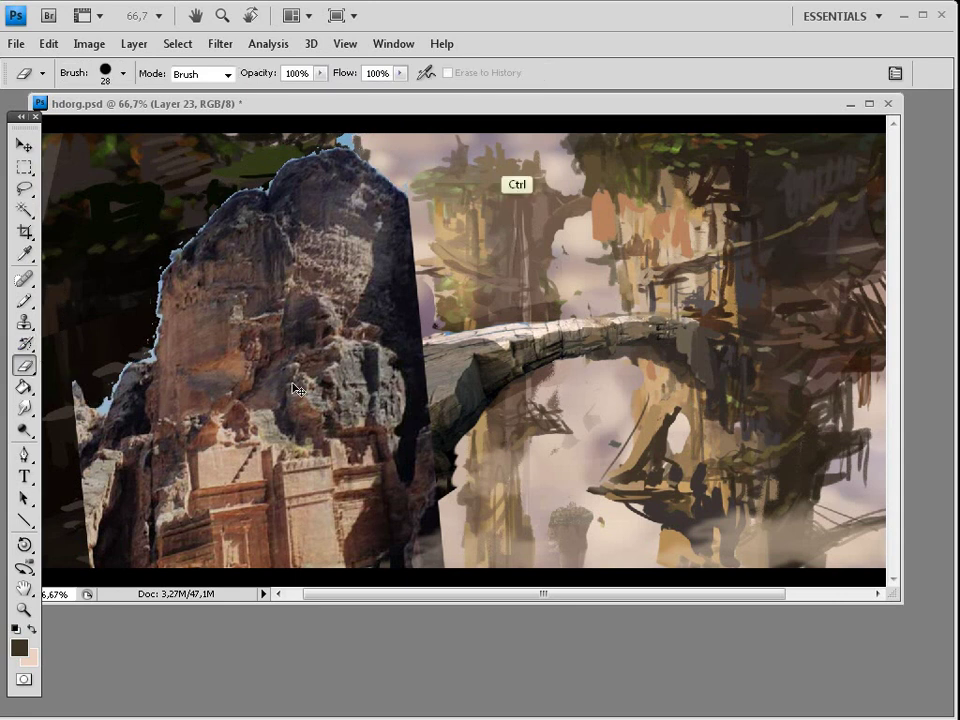
drag(297, 390, 659, 496)
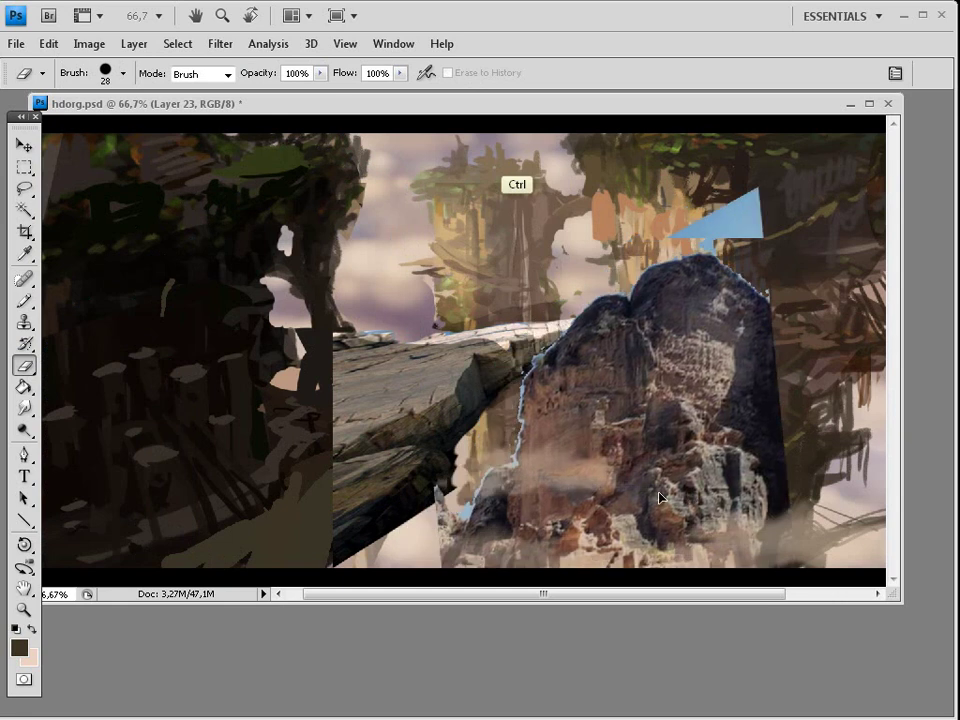
mouse_move(659, 497)
mouse_down()
mouse_move(230, 407)
mouse_move(198, 313)
mouse_move(201, 293)
mouse_up()
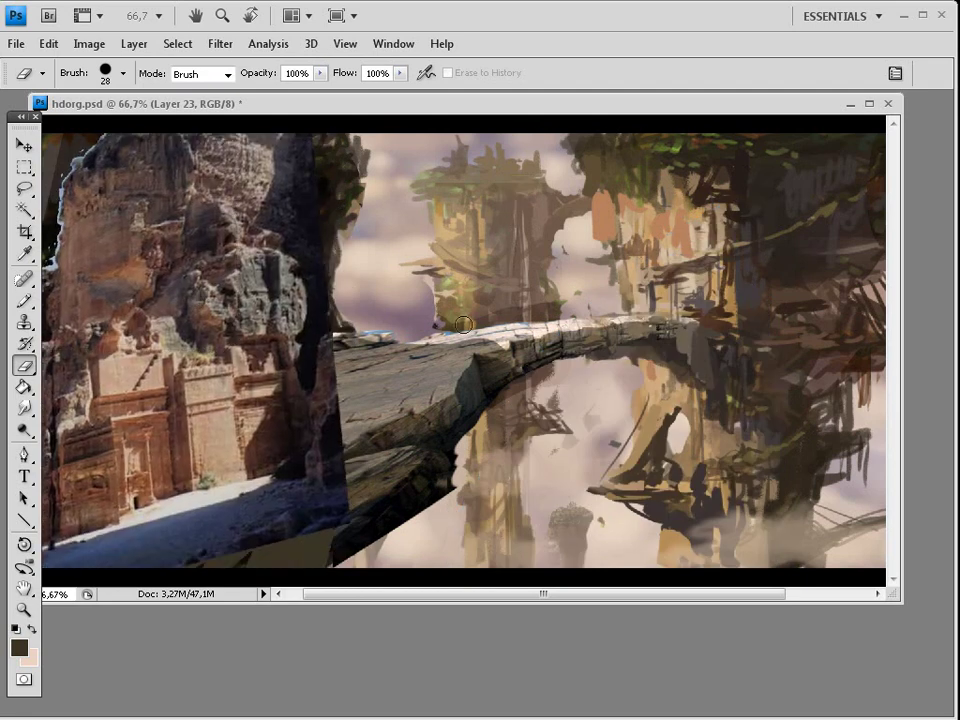
Scale the cliff photo up to 105.4% in an enlarged document window and place it against the near end of the arch
key(ctrl)
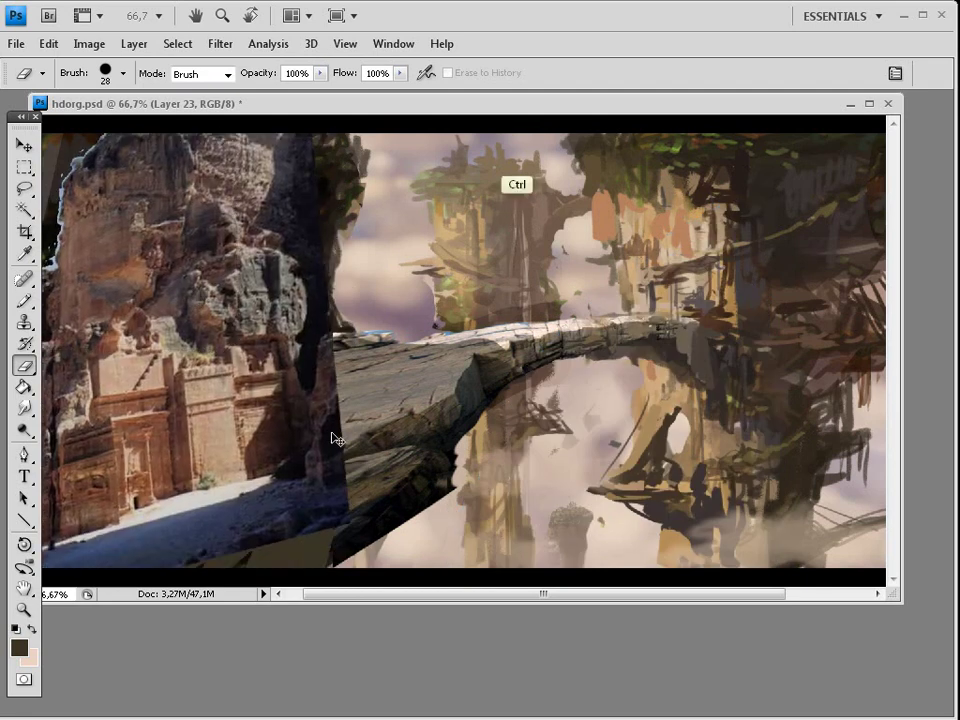
key(ctrl+t)
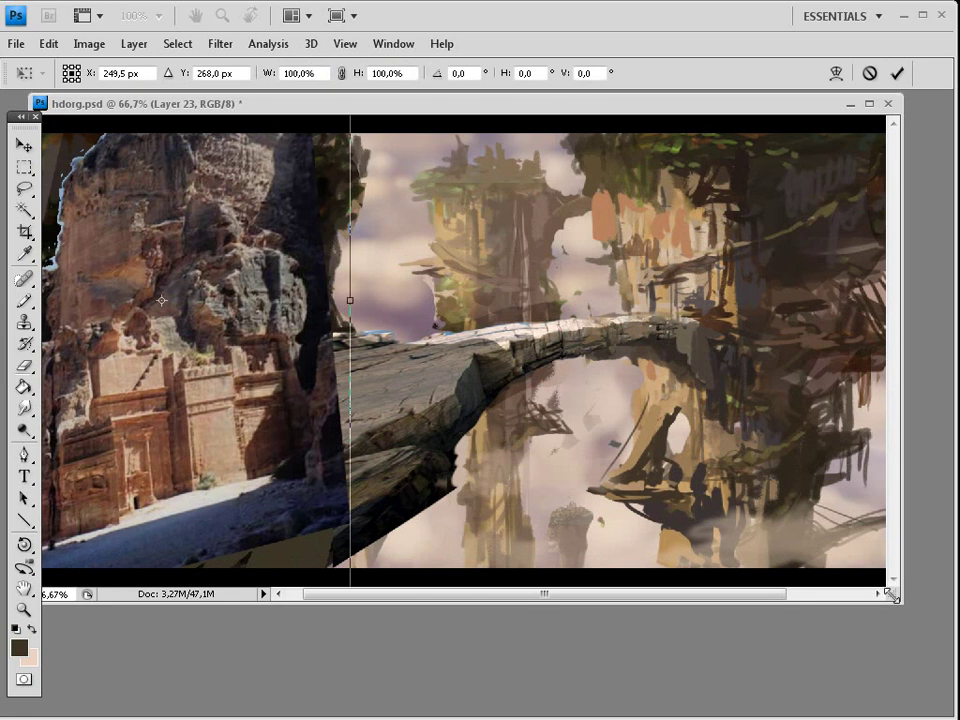
drag(890, 594, 935, 652)
drag(313, 583, 384, 654)
drag(306, 473, 758, 513)
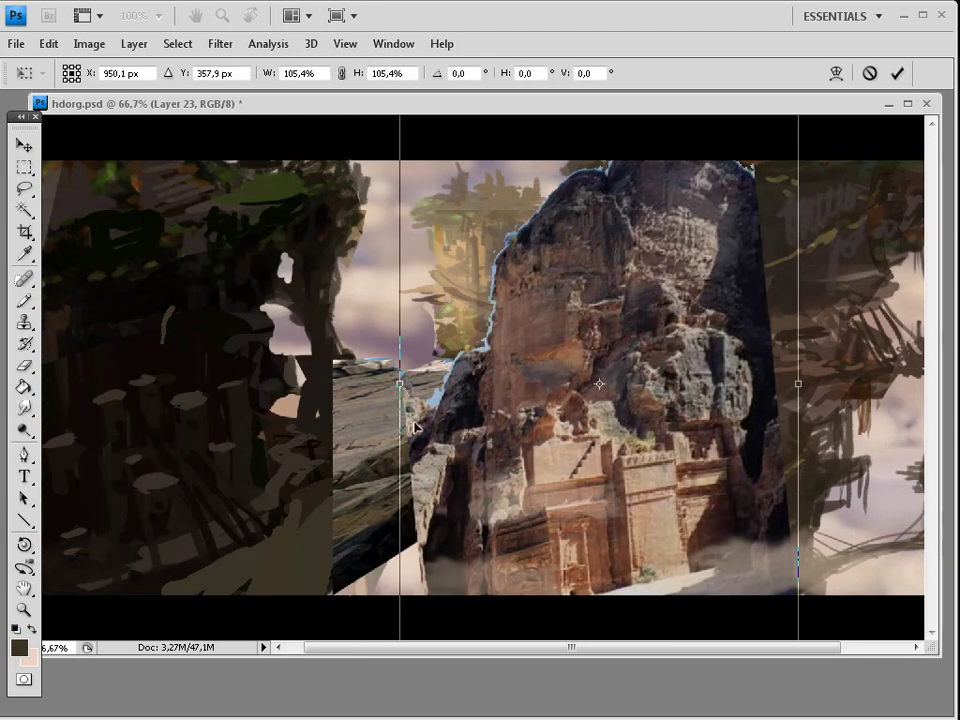
drag(415, 427, 163, 361)
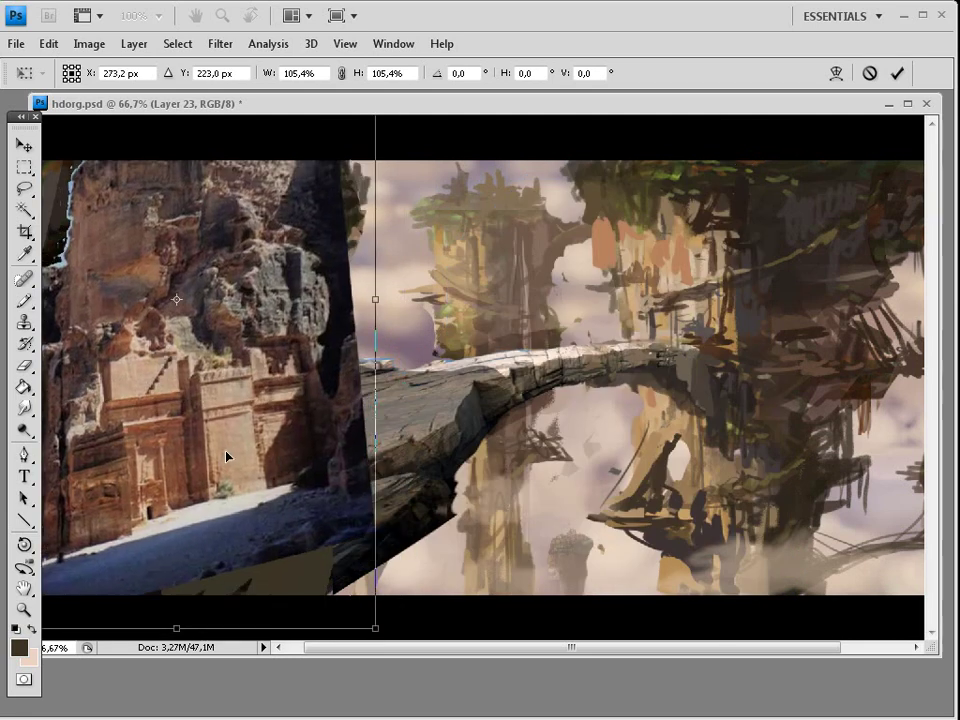
mouse_move(227, 454)
mouse_down()
mouse_move(180, 464)
mouse_move(227, 467)
mouse_up()
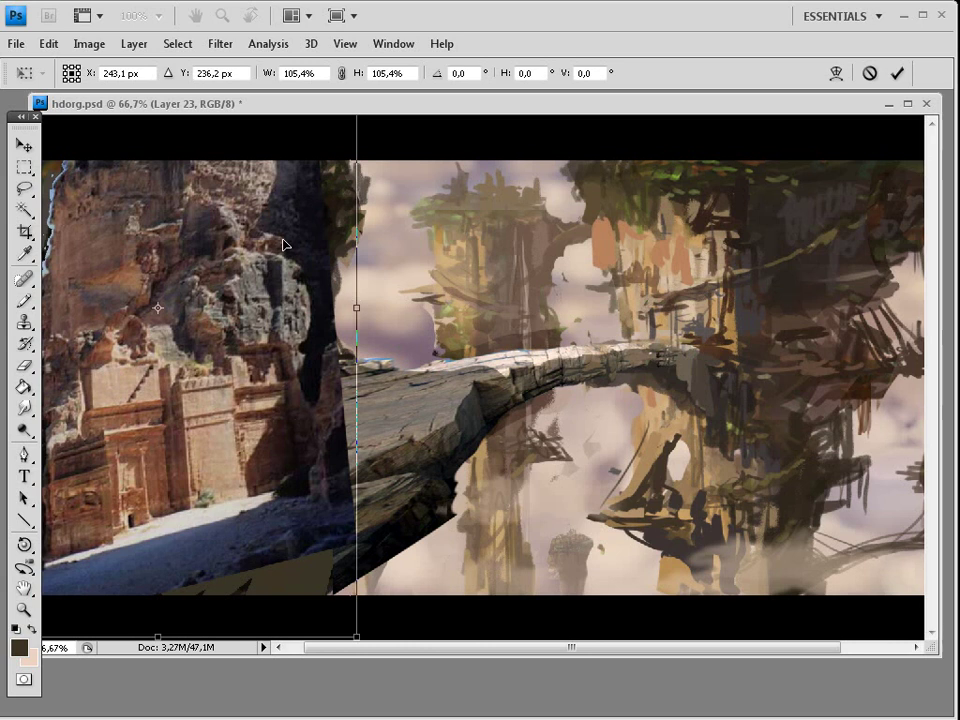
key(Return)
Shift the document window for access to the photo's edges, enlarge the cliff photo further over the foreground column, and apply the transform
key(e)
drag(382, 110, 474, 144)
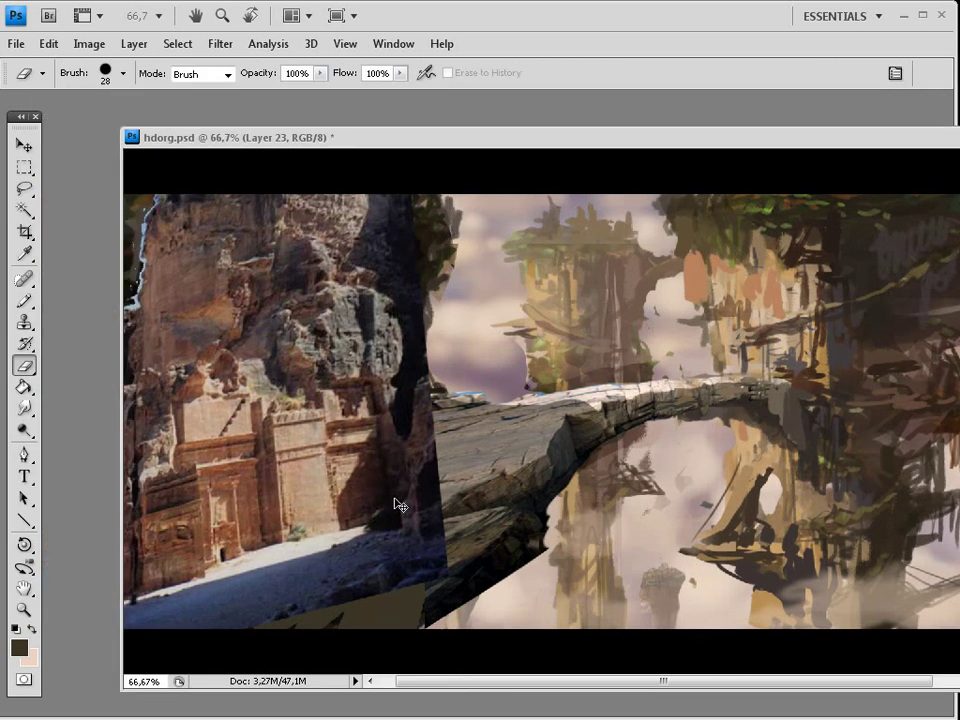
key(ctrl+t)
drag(474, 650, 483, 718)
drag(407, 606, 394, 553)
drag(540, 562, 560, 577)
key(Return)
key(e)
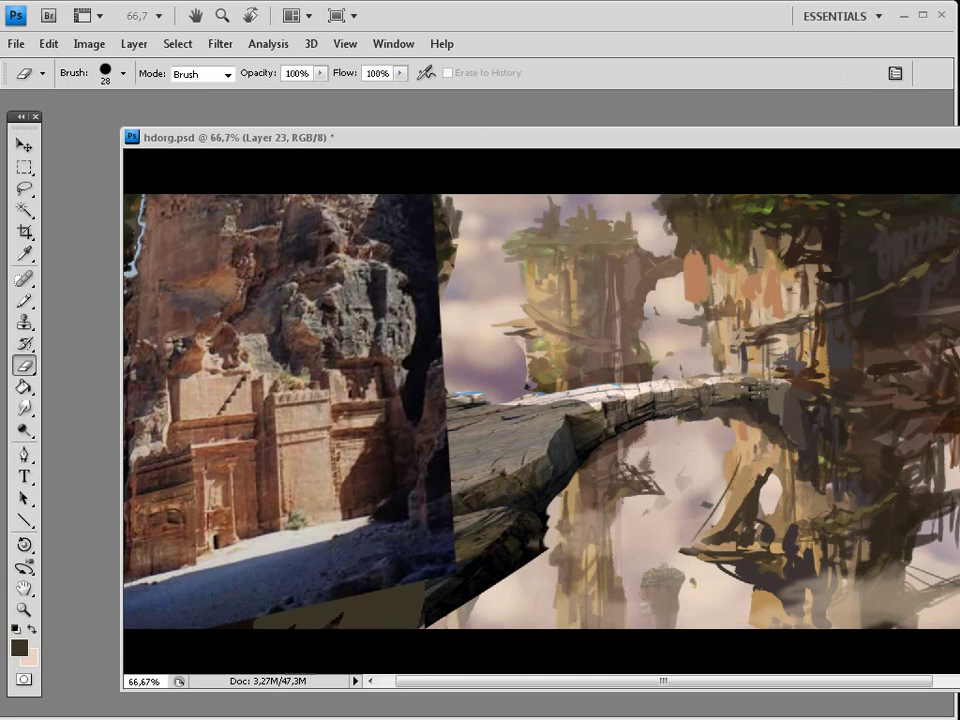
key(shift+alt+b)
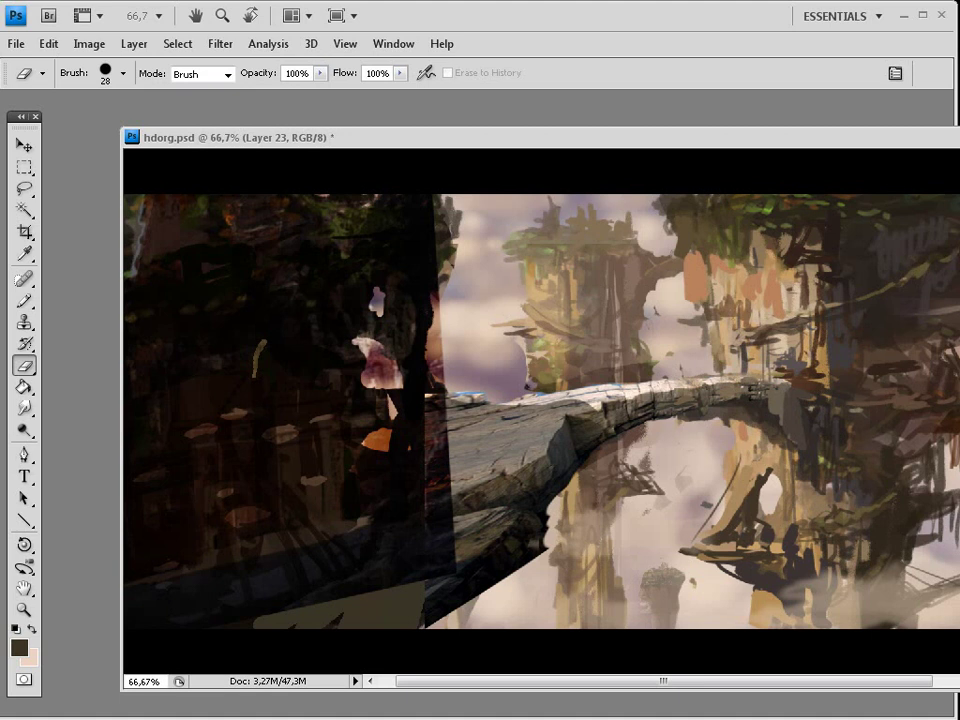
key(Down)
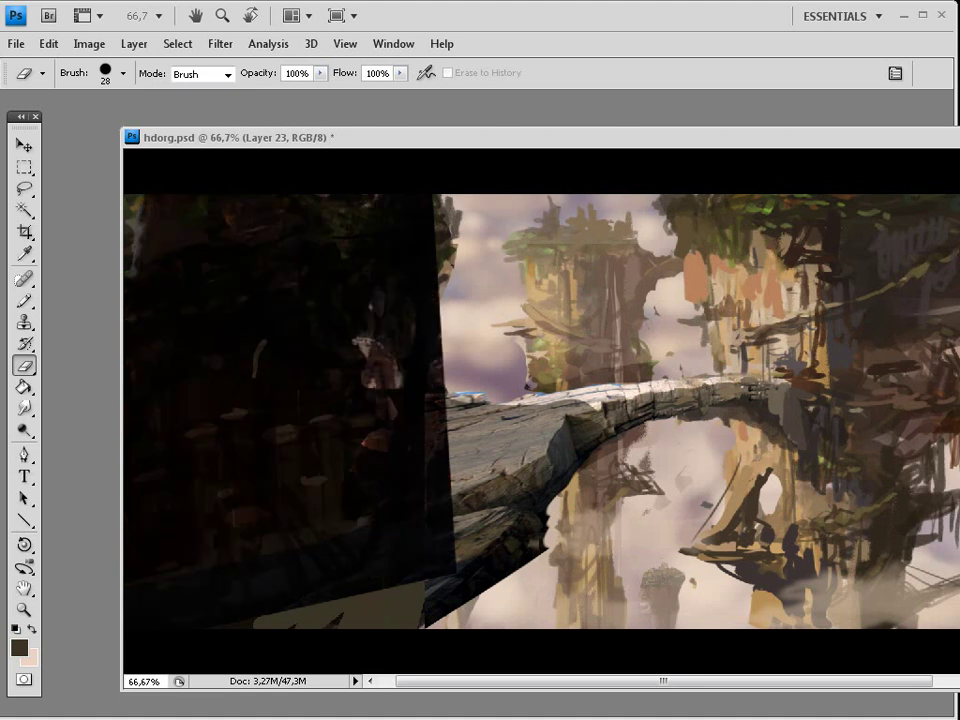
key(Down)
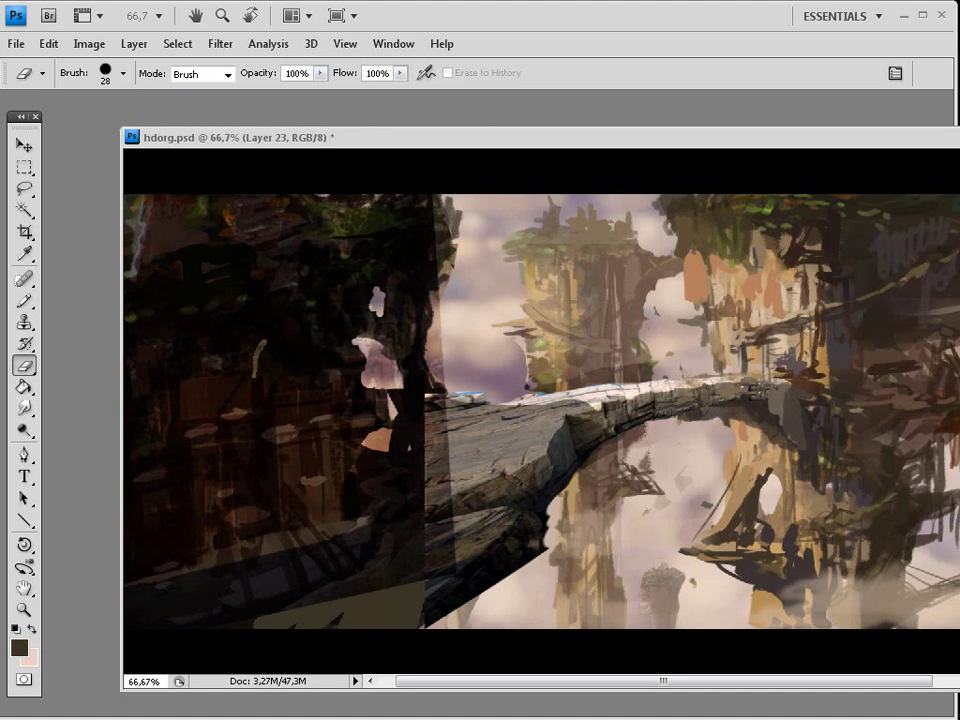
key(ctrl+z)
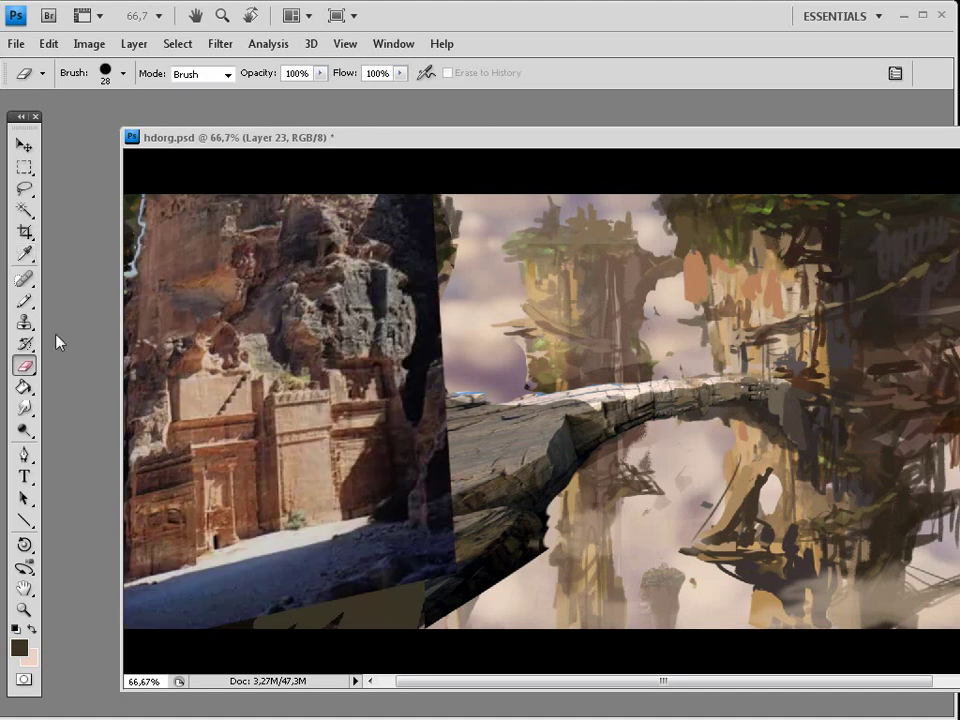
Erase the cliff photo's upper and bridge-side edges into the painted foreground, and darken it with Levels at midtone 0,75 and output white 216
mouse_move(434, 202)
mouse_down()
mouse_move(222, 191)
mouse_move(129, 217)
mouse_move(363, 217)
mouse_move(179, 241)
mouse_move(375, 213)
mouse_move(428, 249)
mouse_move(423, 587)
mouse_move(362, 571)
mouse_move(420, 545)
mouse_up()
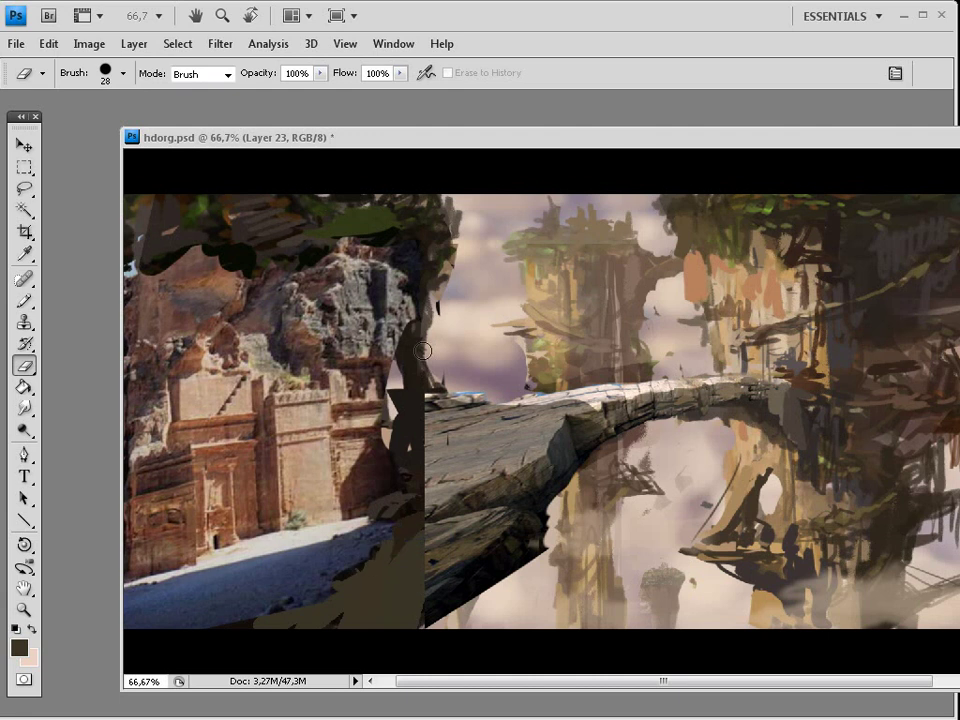
drag(415, 348, 393, 393)
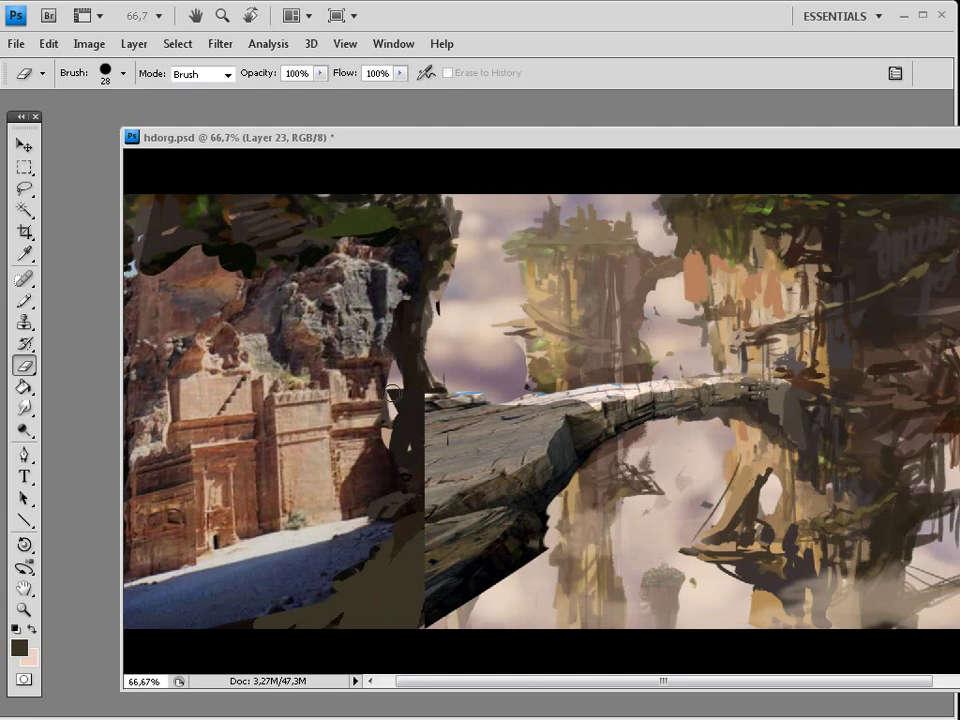
key(ctrl+l)
drag(797, 508, 821, 513)
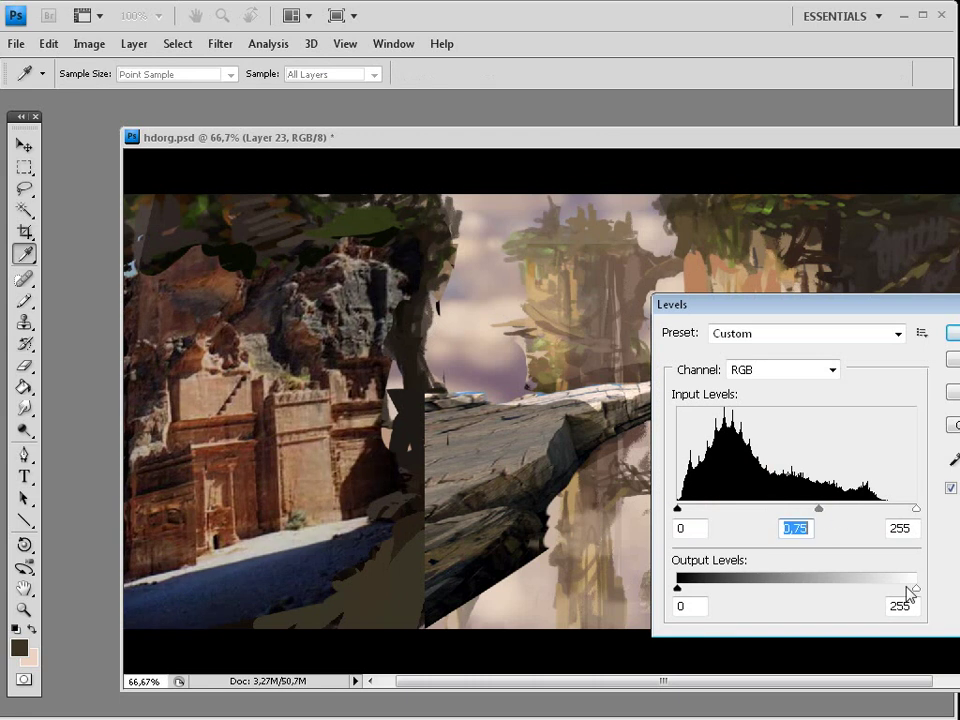
drag(913, 590, 879, 591)
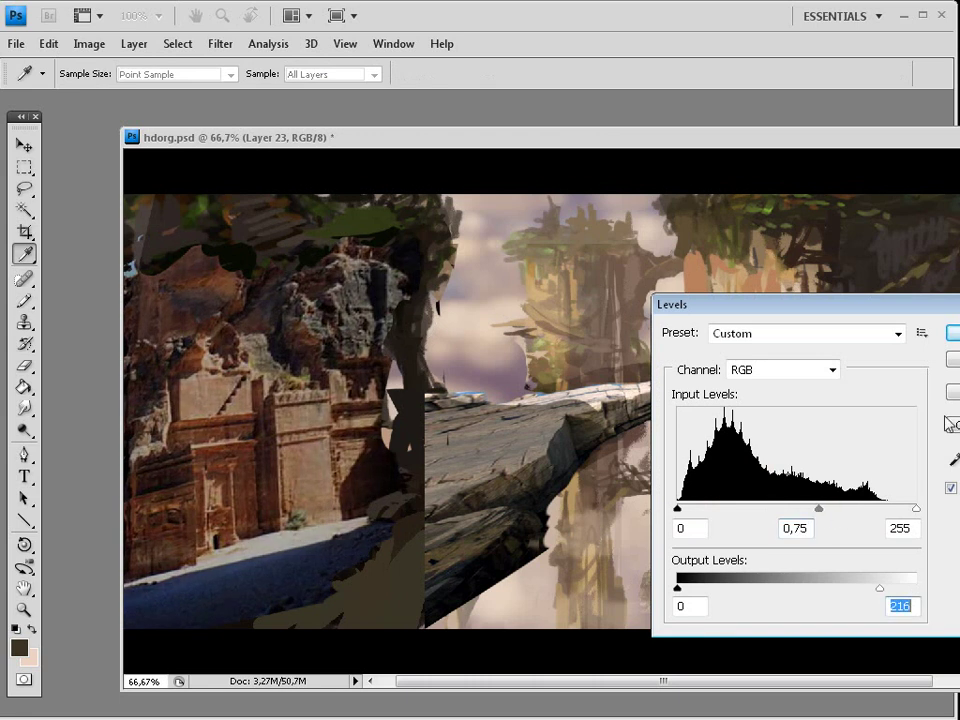
key(Return)
key(e)
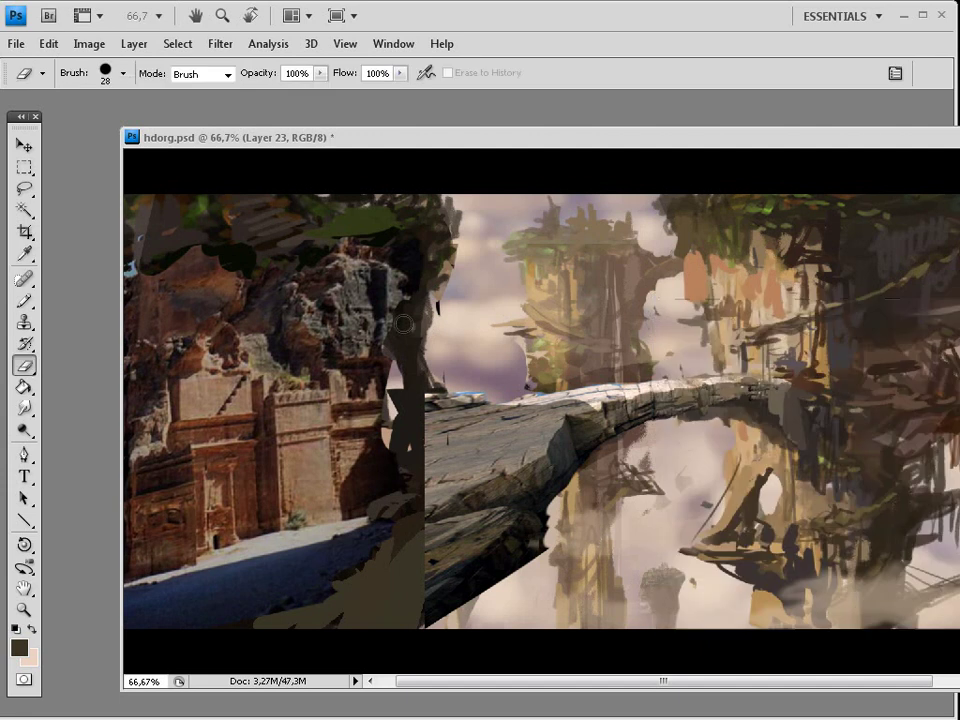